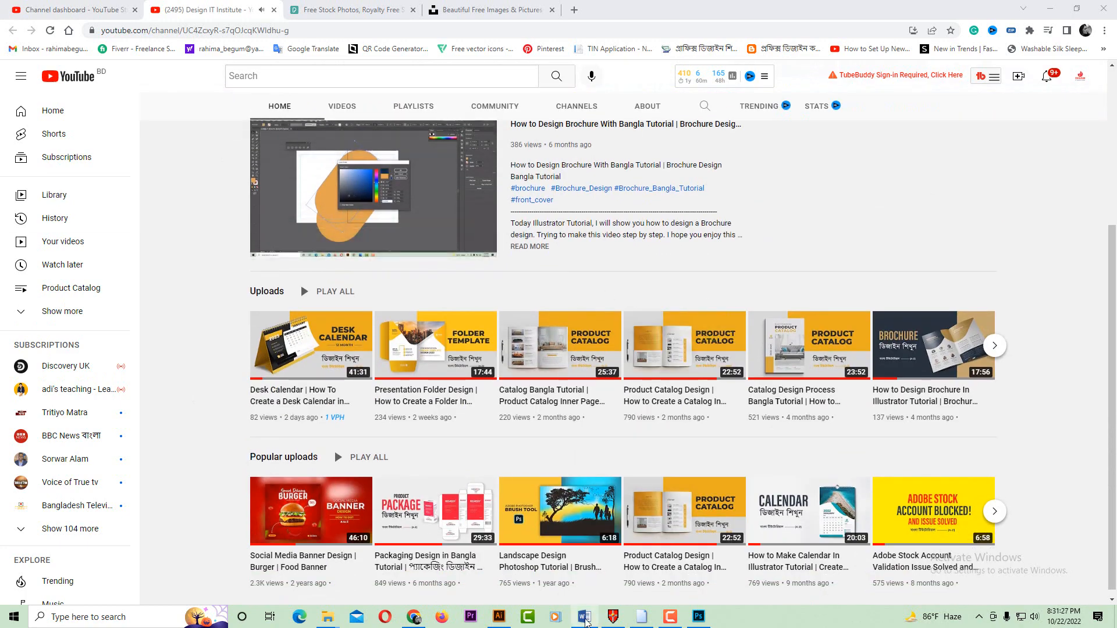
- Switch to Illustrator and examine the catalog's Table of Content page up close and among the other pages
{"action": "left_click", "coordinate": [498, 616]}
{"action": "left_click_drag", "start_coordinate": [343, 231], "coordinate": [459, 196]}
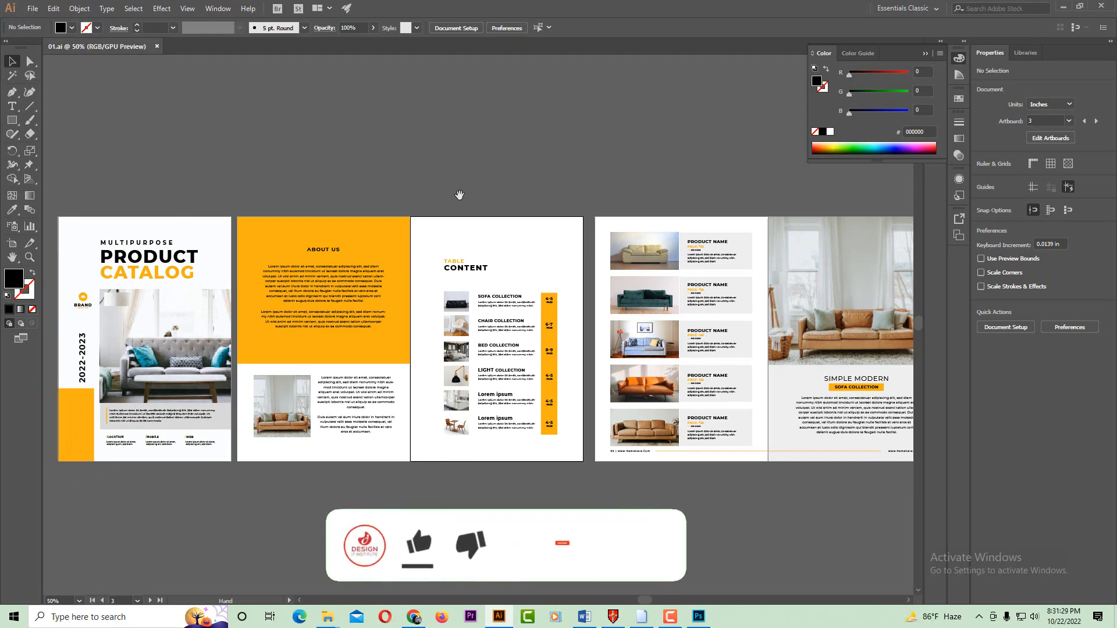
{"action": "key", "text": "ctrl+1"}
{"action": "left_click_drag", "start_coordinate": [594, 387], "coordinate": [515, 339]}
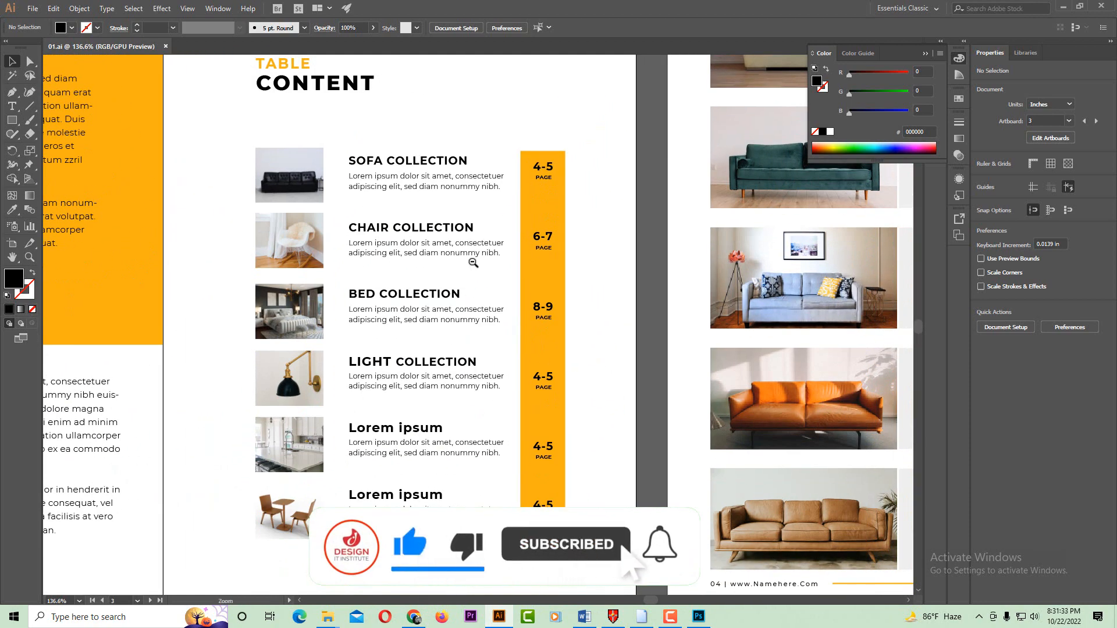
{"action": "key", "text": "ctrl+minus"}
{"action": "key", "text": "ctrl+minus"}
{"action": "key", "text": "ctrl+minus"}
{"action": "left_click_drag", "start_coordinate": [476, 302], "coordinate": [405, 289]}
{"action": "key", "text": "ctrl+minus"}
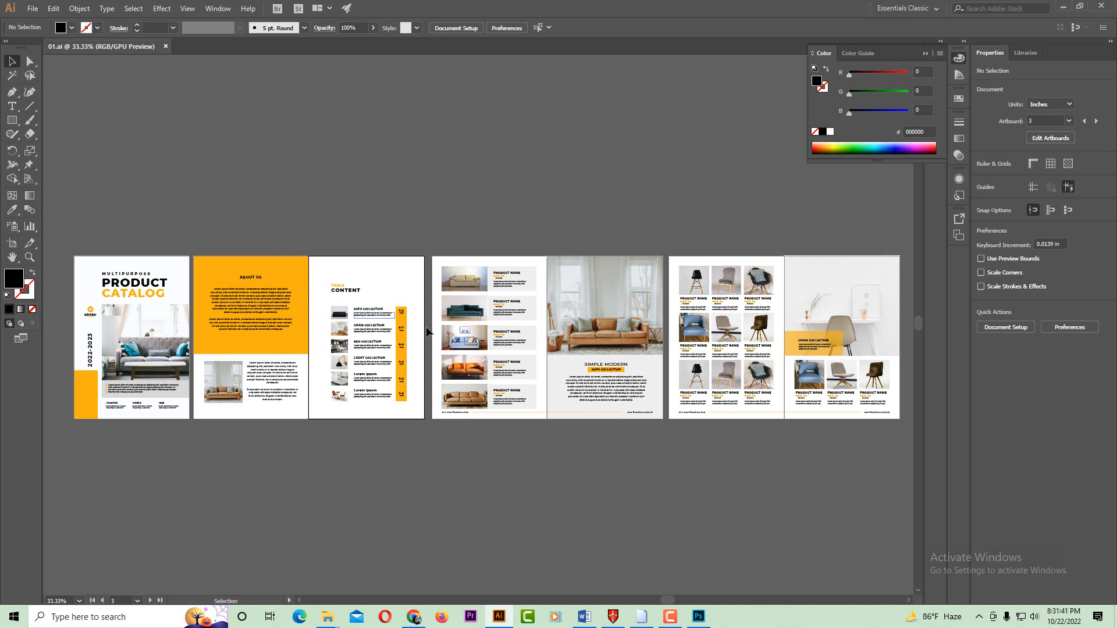
- Review the overall layout of the catalog, from the cover through the sofa and chair spreads
{"action": "scroll", "coordinate": [553, 331], "scroll_direction": "right", "scroll_amount": 3}
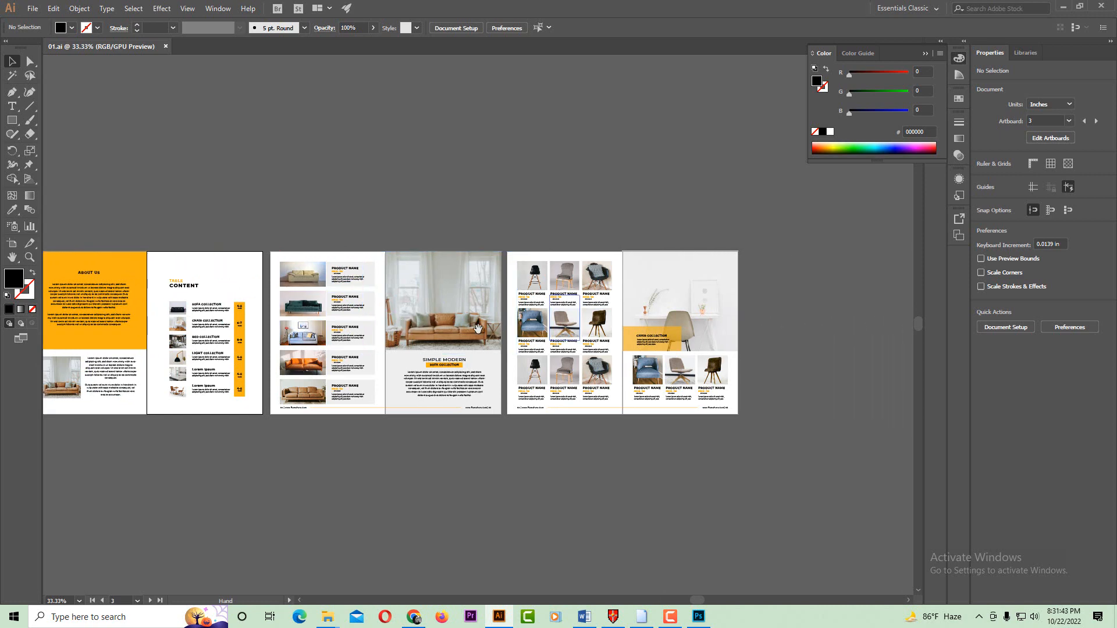
{"action": "left_click_drag", "start_coordinate": [577, 437], "coordinate": [779, 379]}
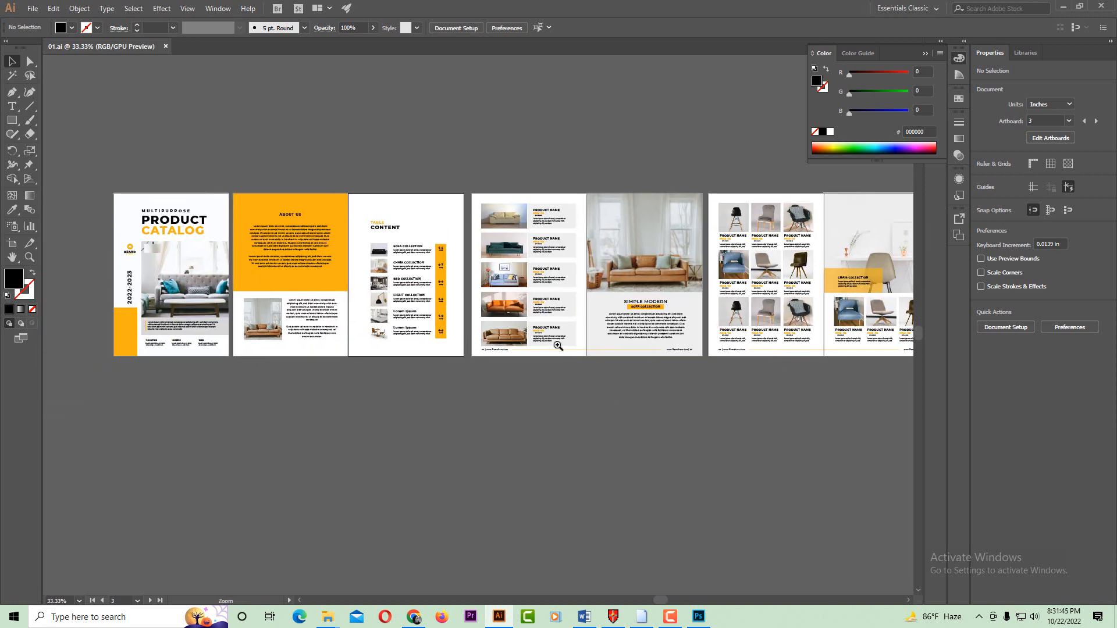
{"action": "left_click", "coordinate": [557, 345], "text": "ctrl"}
{"action": "key", "text": "ctrl+1"}
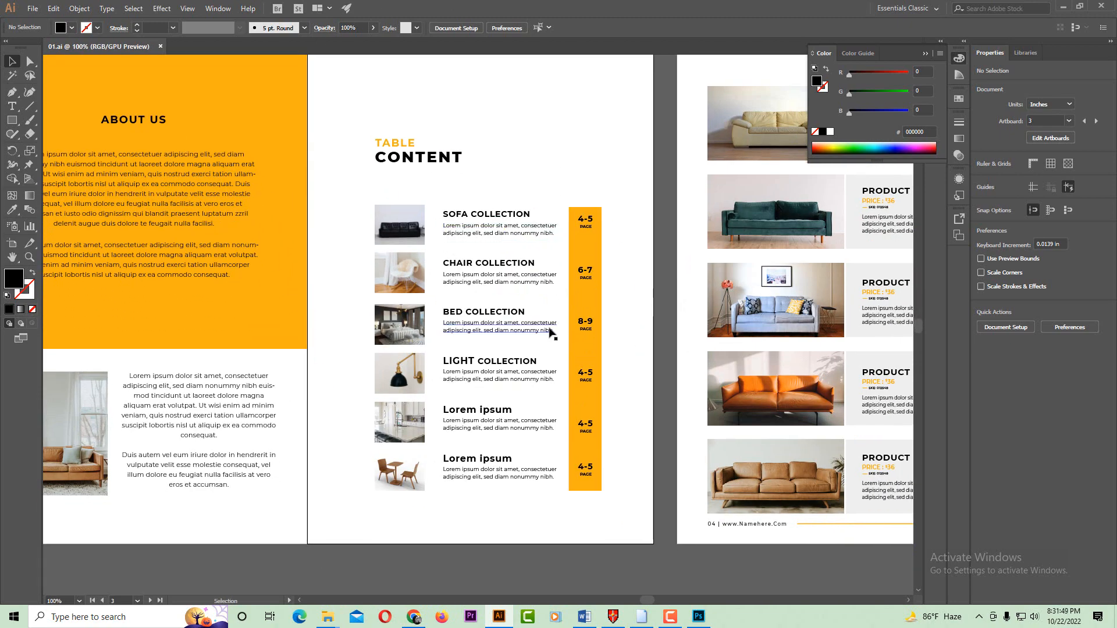
{"action": "left_click", "coordinate": [534, 303], "text": "ctrl+alt"}
{"action": "left_click", "coordinate": [534, 303], "text": "ctrl+alt"}
{"action": "left_click_drag", "start_coordinate": [788, 391], "coordinate": [378, 319]}
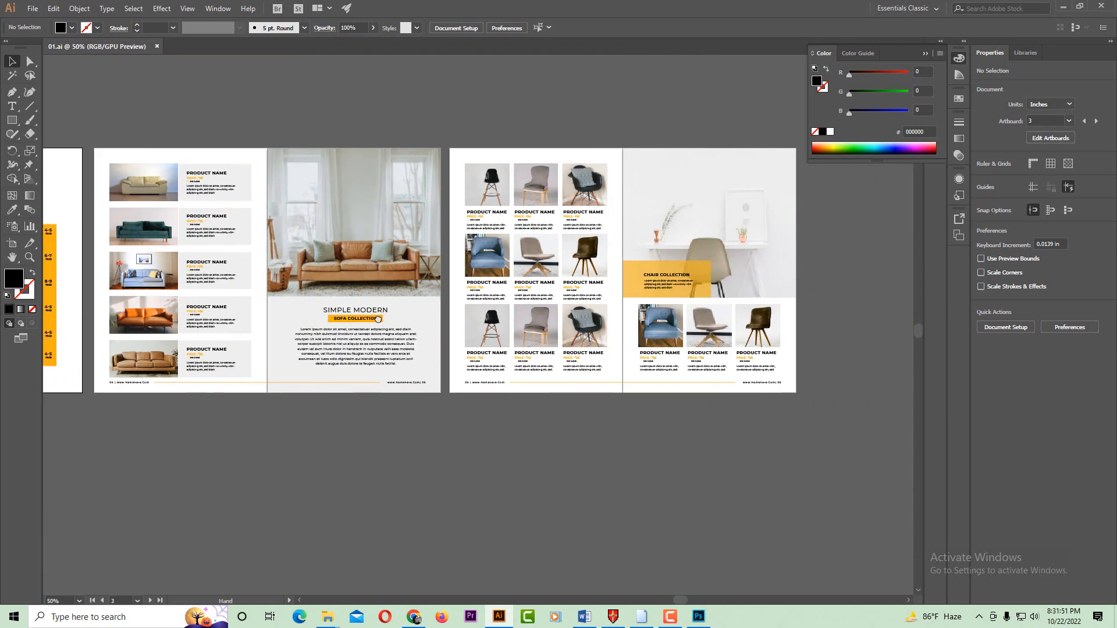
{"action": "left_click_drag", "start_coordinate": [237, 295], "coordinate": [569, 298]}
{"action": "left_click", "coordinate": [415, 299], "text": "ctrl"}
{"action": "left_click", "coordinate": [415, 299], "text": "ctrl"}
{"action": "left_click_drag", "start_coordinate": [400, 304], "coordinate": [442, 267]}
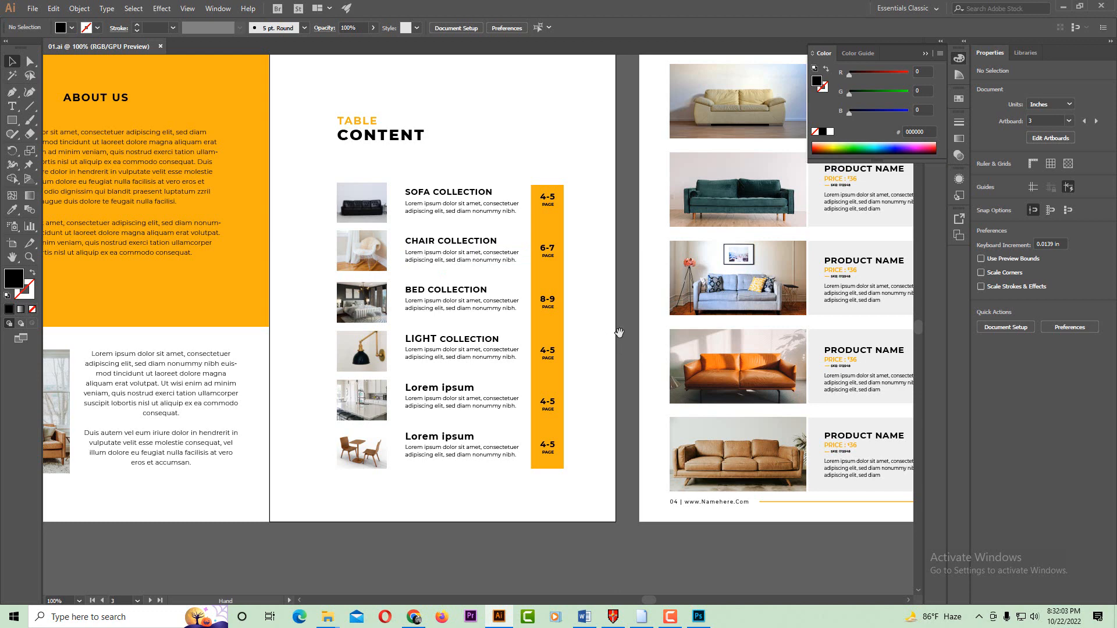
- Examine the sofa and chair product spreads at actual size and compare them with the table of contents
{"action": "left_click_drag", "start_coordinate": [619, 345], "coordinate": [402, 346]}
{"action": "left_click_drag", "start_coordinate": [603, 333], "coordinate": [391, 324]}
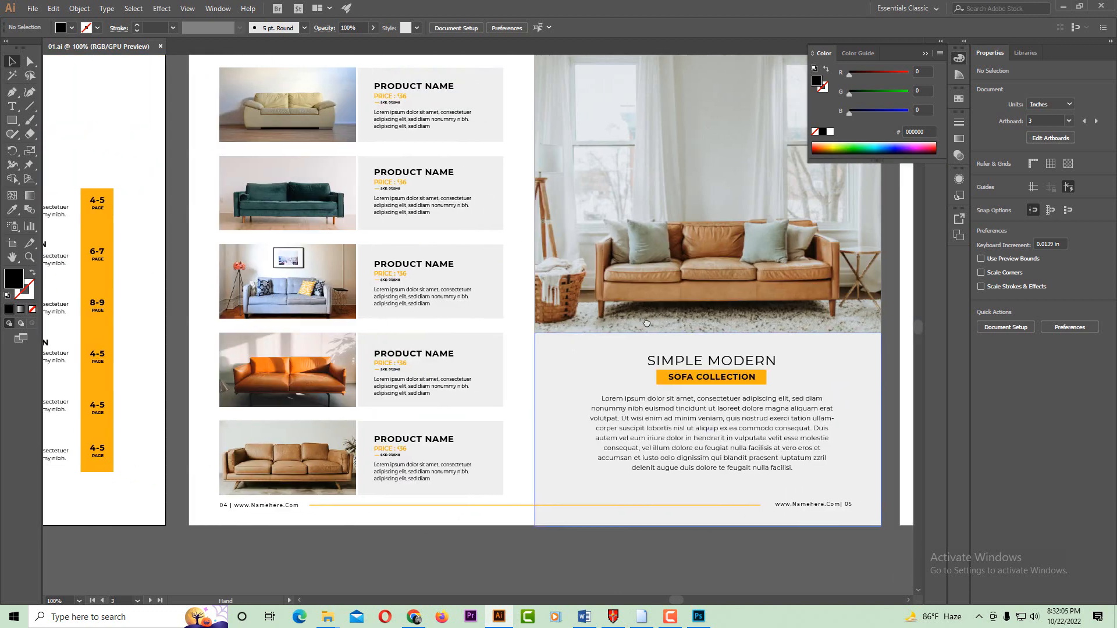
{"action": "left_click_drag", "start_coordinate": [668, 319], "coordinate": [368, 316]}
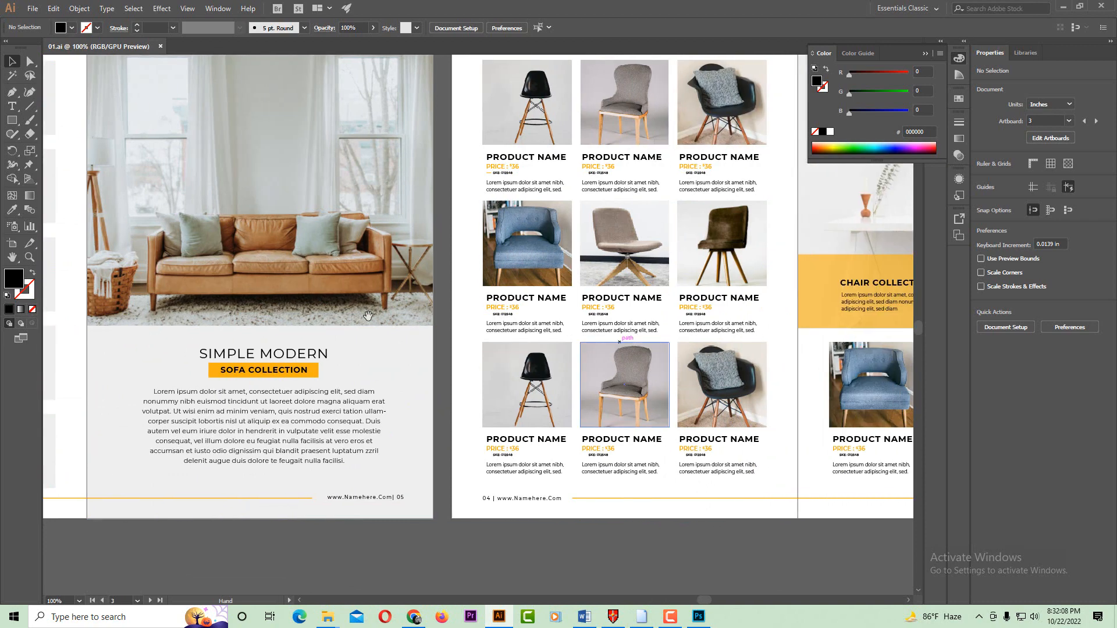
{"action": "left_click_drag", "start_coordinate": [666, 317], "coordinate": [364, 316]}
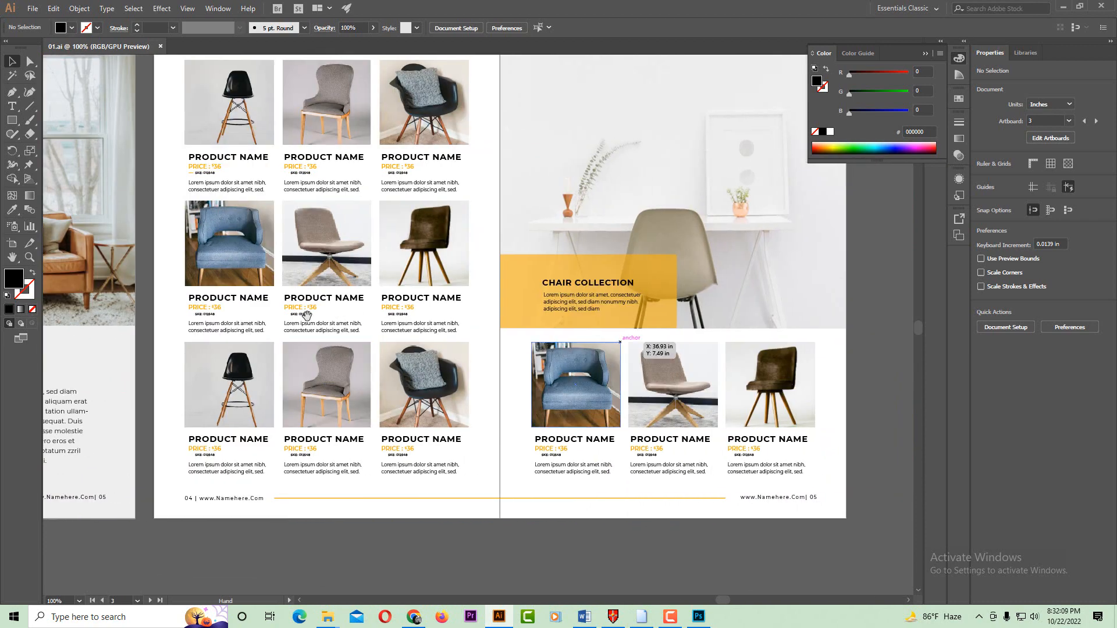
{"action": "left_click_drag", "start_coordinate": [169, 317], "coordinate": [682, 316]}
{"action": "left_click_drag", "start_coordinate": [362, 315], "coordinate": [621, 313]}
{"action": "left_click_drag", "start_coordinate": [402, 313], "coordinate": [682, 313]}
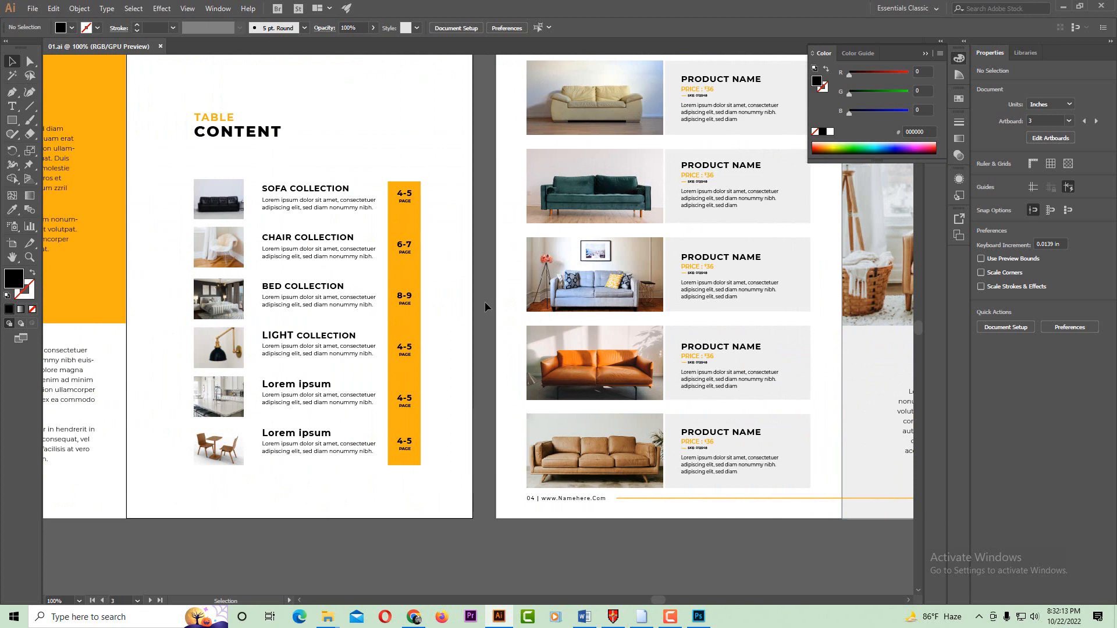
{"action": "left_click_drag", "start_coordinate": [485, 303], "coordinate": [649, 320]}
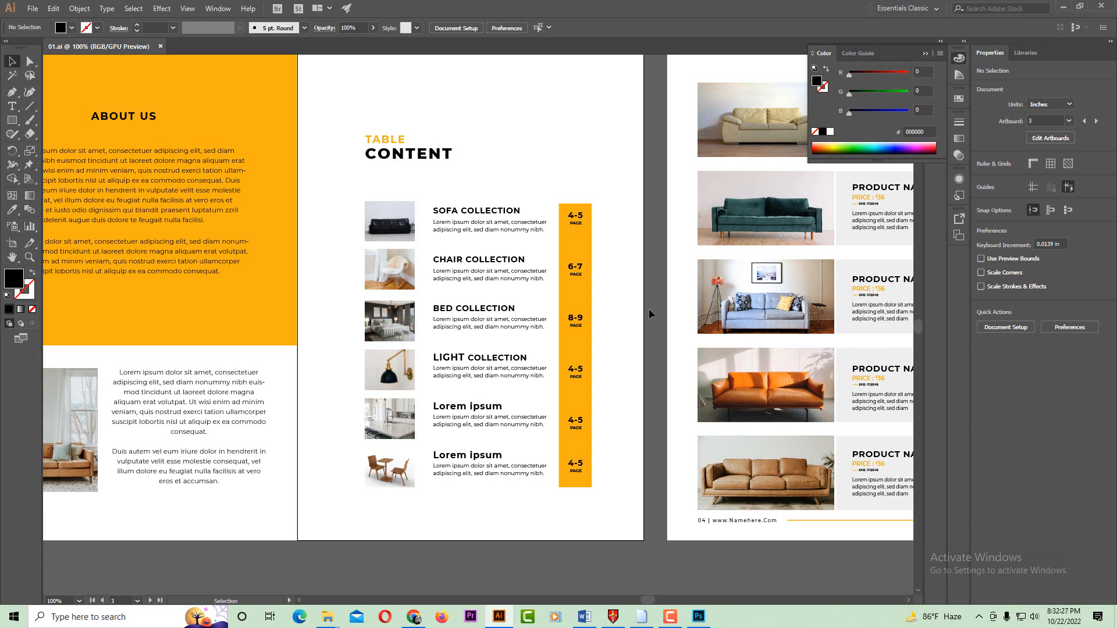
- Check the artwork of the chair collection spread by selecting all of it, and clear the selection
{"action": "left_click", "coordinate": [648, 307], "text": "ctrl+alt"}
{"action": "left_click", "coordinate": [771, 308], "text": "ctrl+alt"}
{"action": "left_click_drag", "start_coordinate": [770, 307], "coordinate": [417, 298]}
{"action": "left_click", "coordinate": [590, 300], "text": "ctrl"}
{"action": "left_click_drag", "start_coordinate": [500, 318], "coordinate": [601, 276]}
{"action": "left_click", "coordinate": [439, 287], "text": "ctrl+alt"}
{"action": "left_click_drag", "start_coordinate": [438, 287], "coordinate": [490, 299]}
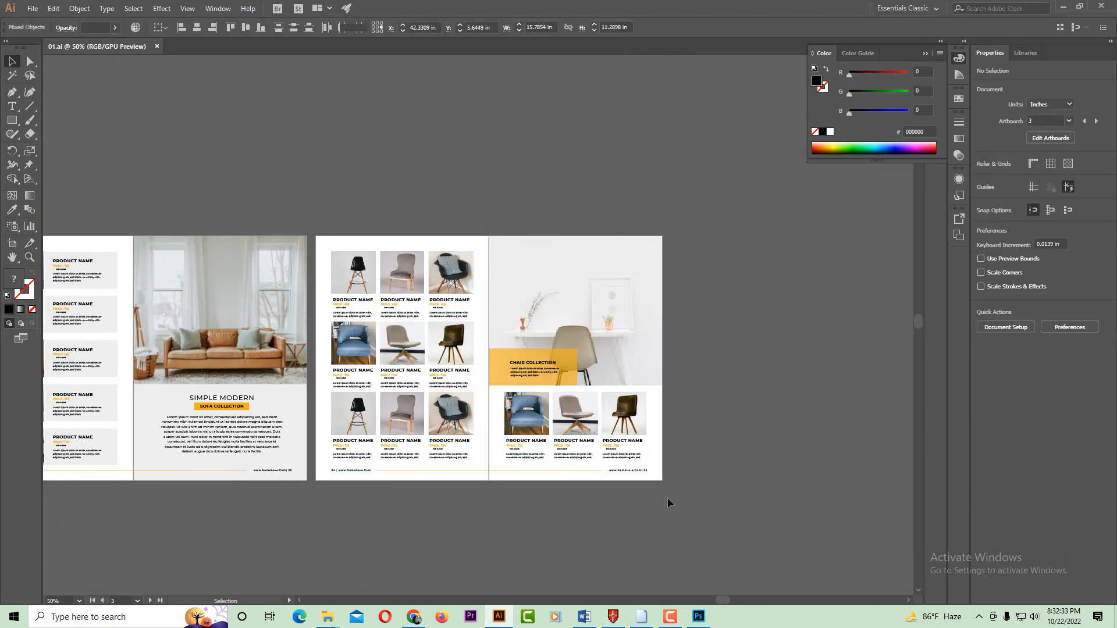
{"action": "left_click_drag", "start_coordinate": [608, 494], "coordinate": [638, 437]}
{"action": "left_click_drag", "start_coordinate": [354, 163], "coordinate": [790, 467]}
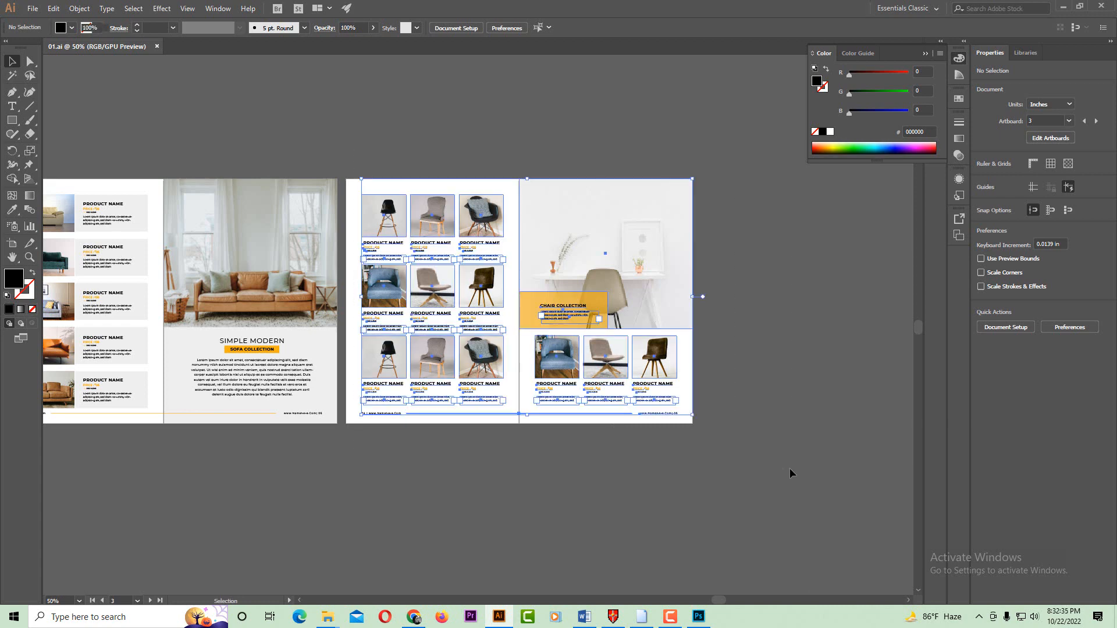
{"action": "left_click", "coordinate": [790, 468]}
- Draw a rectangle about 16.54 × 11.69 in covering the chair spread and fill it with white sampled from the neighbouring page
{"action": "left_click", "coordinate": [450, 274], "text": "ctrl"}
{"action": "left_click_drag", "start_coordinate": [450, 274], "coordinate": [417, 242]}
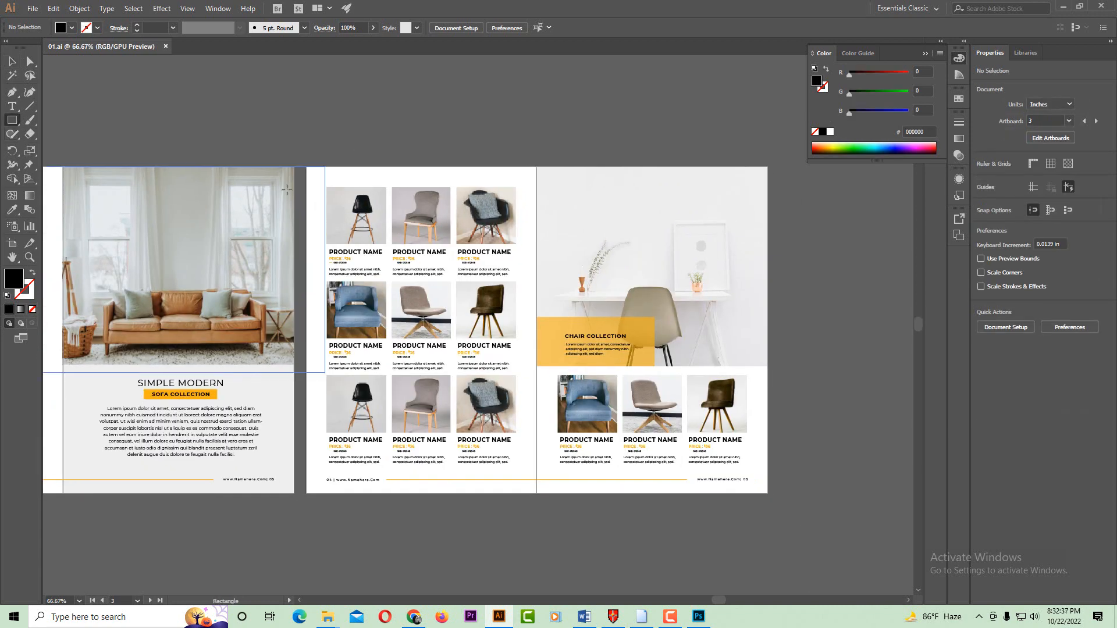
{"action": "left_click_drag", "start_coordinate": [304, 165], "coordinate": [768, 492]}
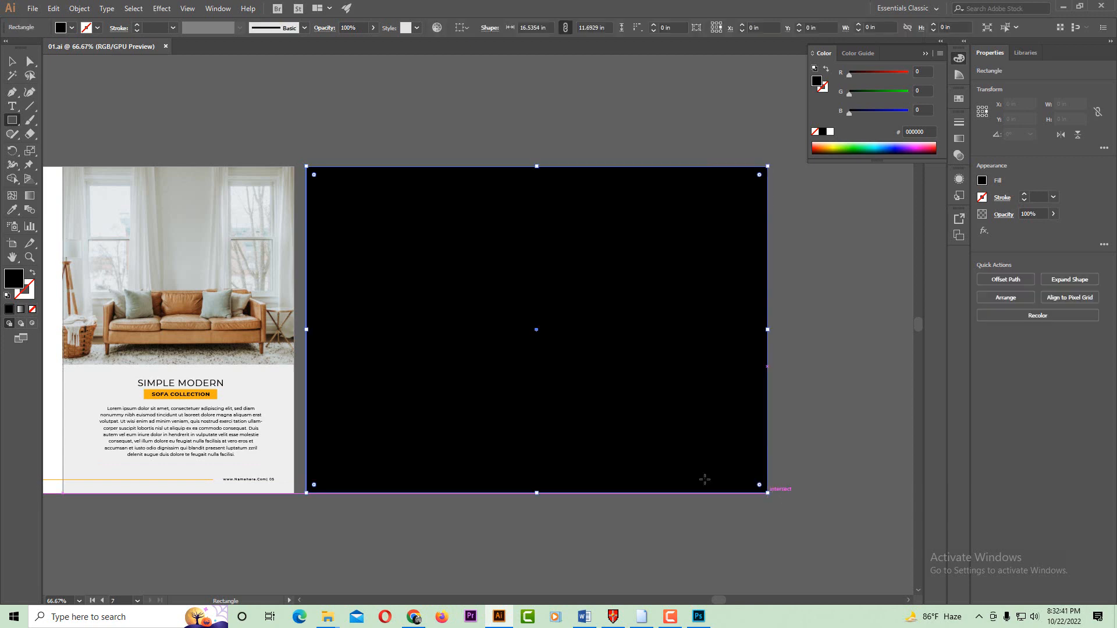
{"action": "key", "text": "v"}
{"action": "left_click", "coordinate": [12, 209]}
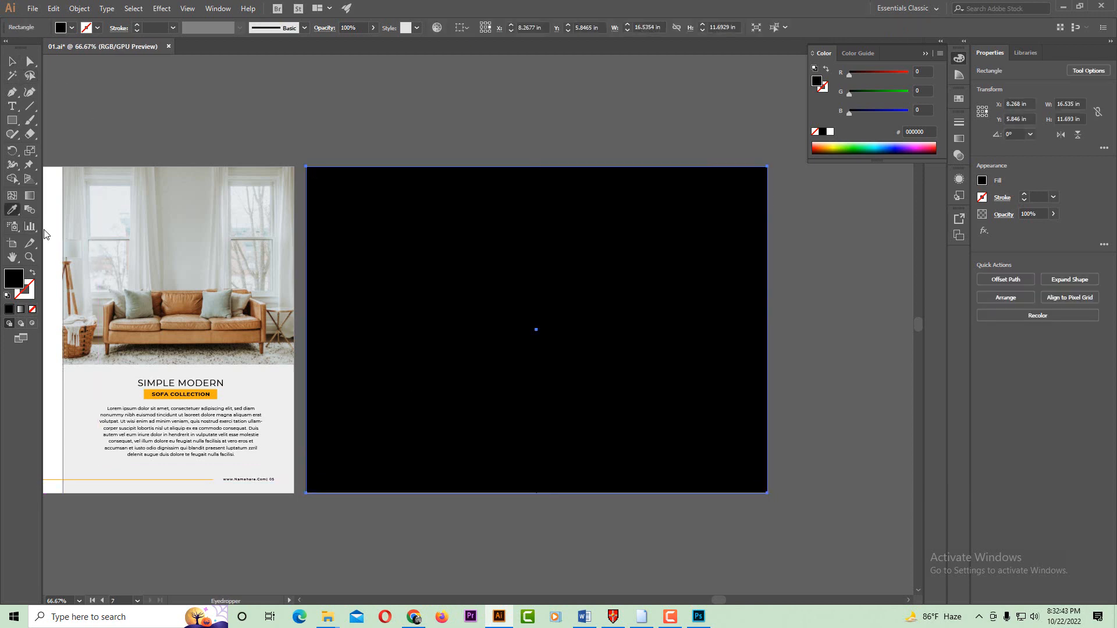
{"action": "left_click", "coordinate": [53, 230]}
{"action": "left_click", "coordinate": [12, 61]}
- Send the white rectangle behind all the artwork of the chair spread
{"action": "right_click", "coordinate": [412, 200]}
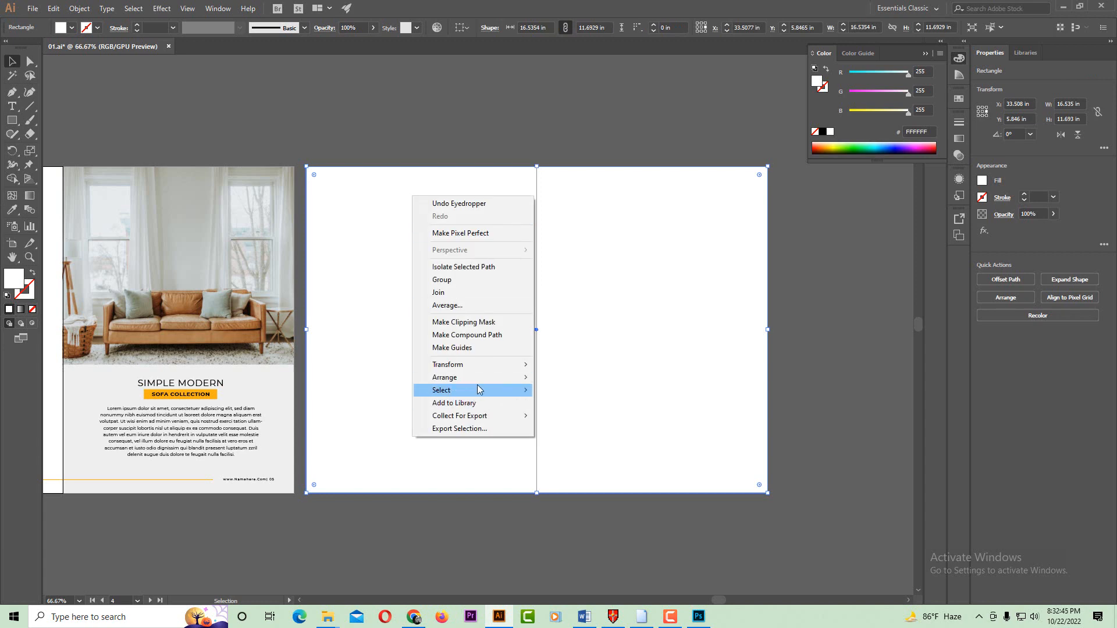
{"action": "mouse_move", "coordinate": [465, 381]}
{"action": "left_click", "coordinate": [608, 416]}
{"action": "key", "text": "ctrl+2"}
- Move the whole chair spread artwork, including its white background, off its artboards into the empty area above
{"action": "key", "text": "ctrl+minus"}
{"action": "left_click_drag", "start_coordinate": [510, 302], "coordinate": [474, 313]}
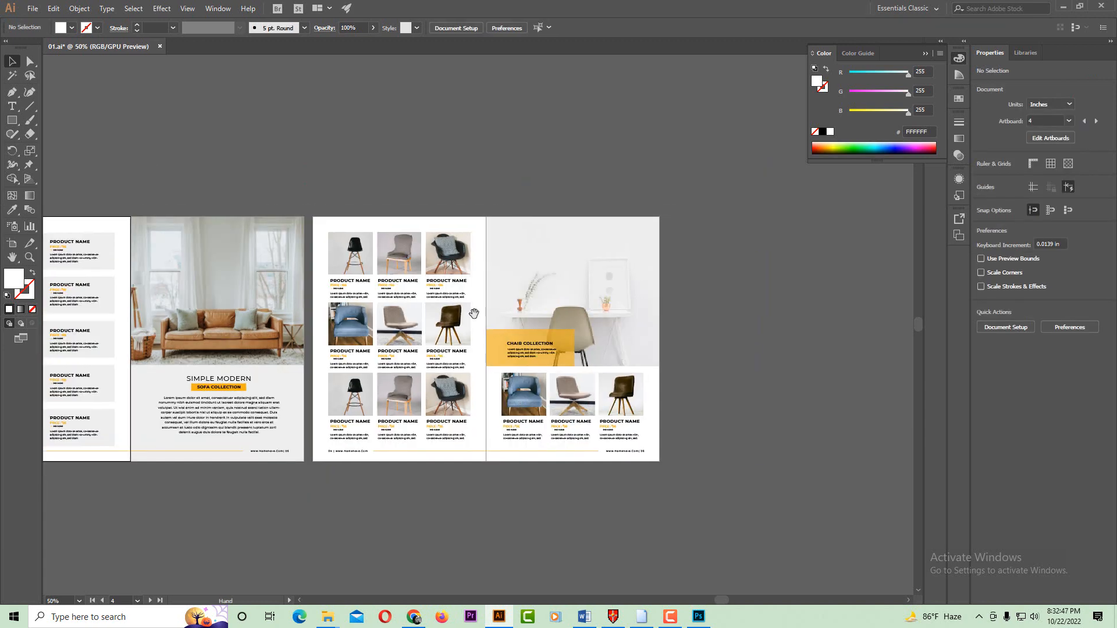
{"action": "left_click_drag", "start_coordinate": [382, 268], "coordinate": [672, 483]}
{"action": "left_click_drag", "start_coordinate": [558, 360], "coordinate": [691, 163]}
{"action": "left_click", "coordinate": [734, 330]}
{"action": "left_click_drag", "start_coordinate": [618, 433], "coordinate": [589, 326]}
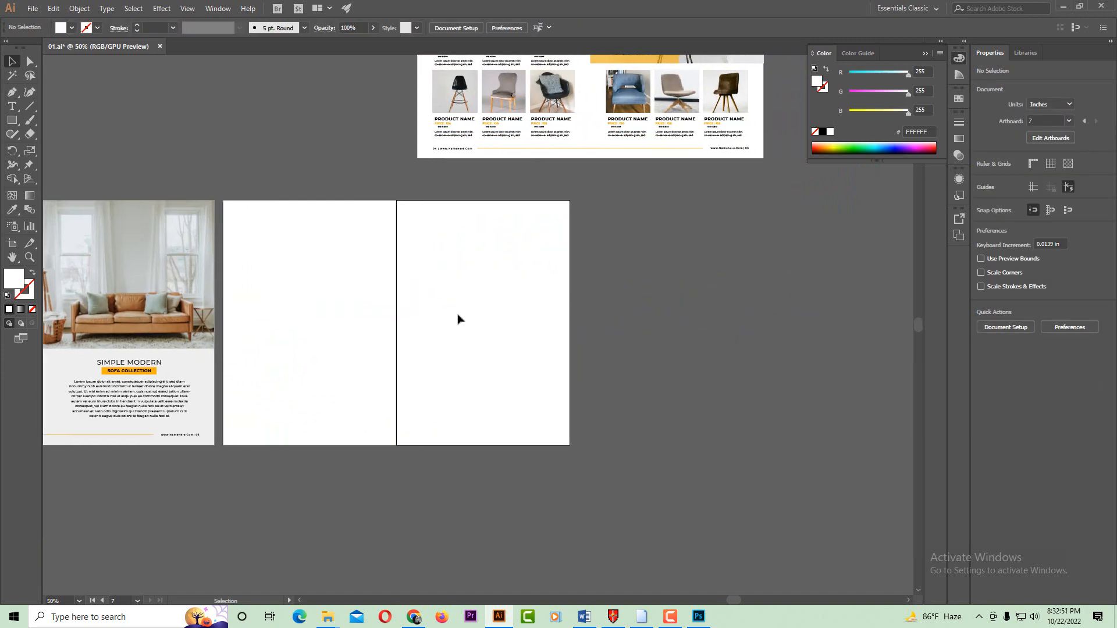
- Duplicate the two emptied A4 artboards 06 and 07 as a pair beside the originals, leaving a narrow gap
{"action": "left_click_drag", "start_coordinate": [393, 331], "coordinate": [357, 337]}
{"action": "key", "text": "shift+o"}
{"action": "left_click", "coordinate": [262, 319]}
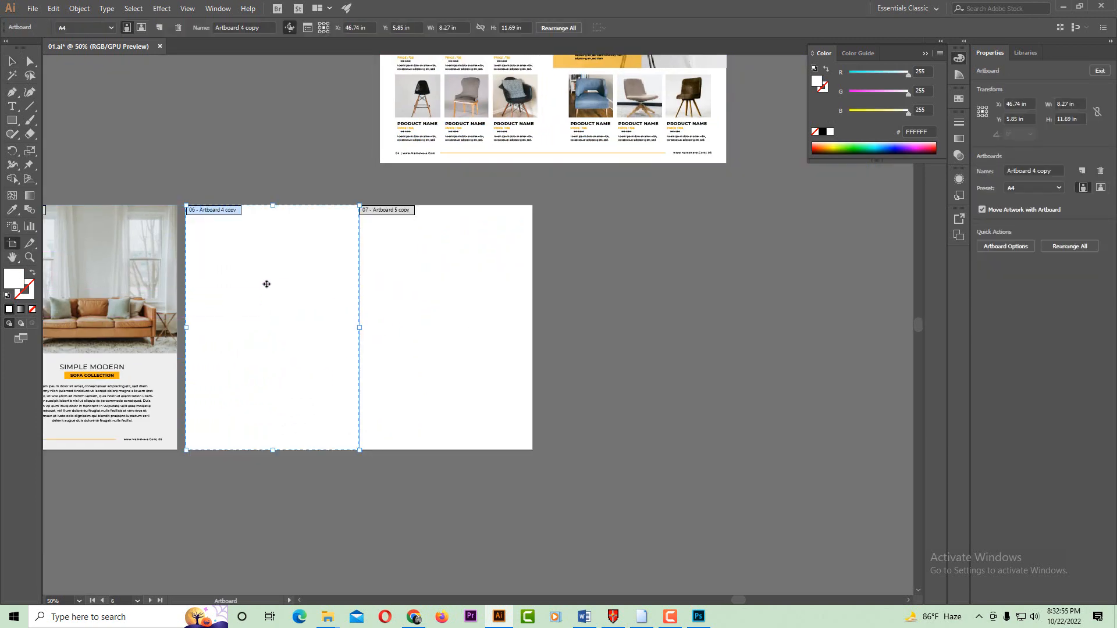
{"action": "left_click", "coordinate": [413, 300], "text": "shift"}
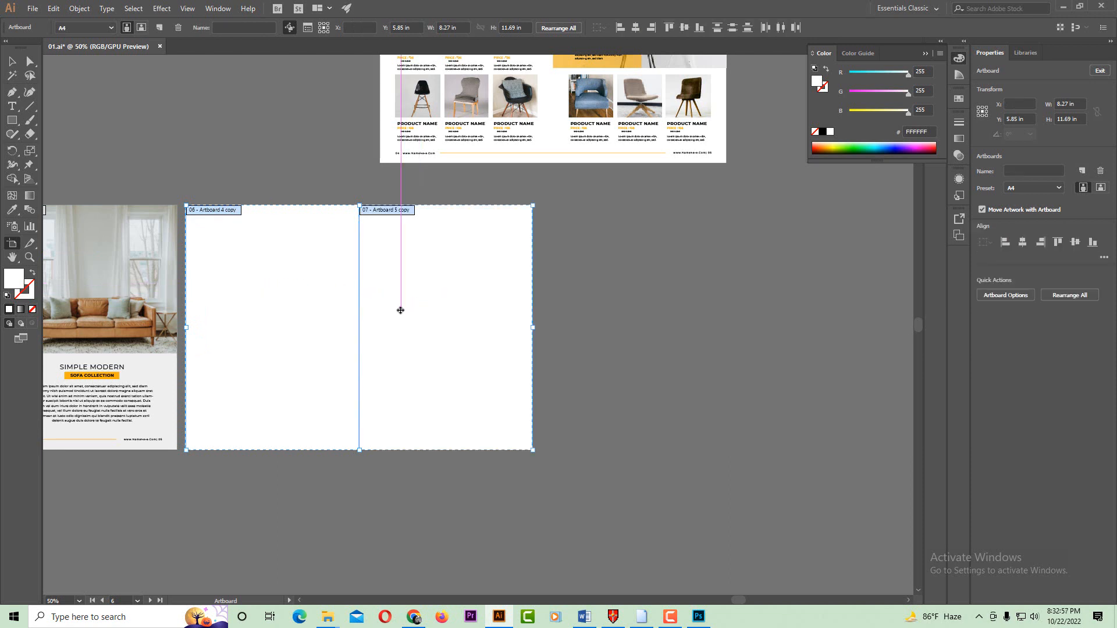
{"action": "left_click_drag", "start_coordinate": [321, 312], "coordinate": [658, 313]}
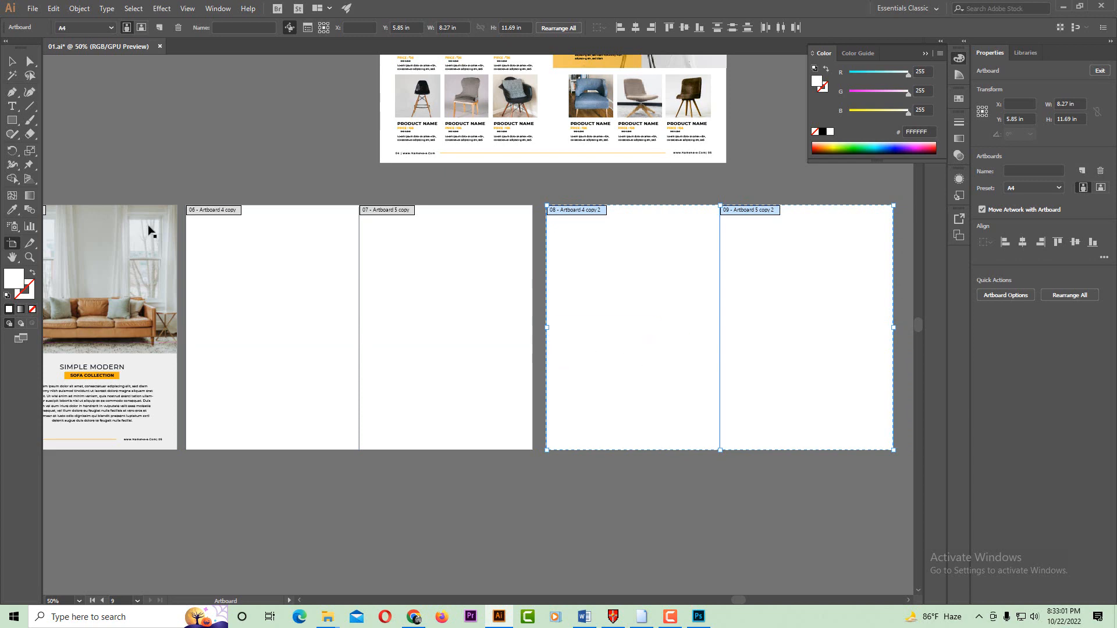
{"action": "left_click_drag", "start_coordinate": [588, 287], "coordinate": [584, 287]}
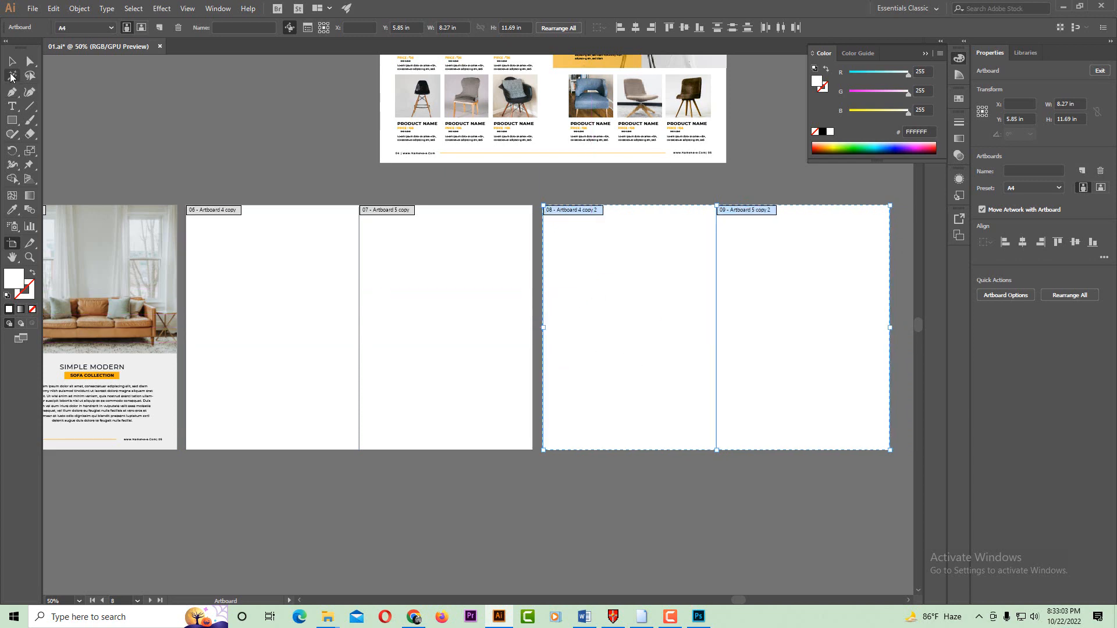
- Move the chair spread artwork back onto artboards 06 and 07 and deselect it
{"action": "left_click", "coordinate": [12, 61]}
{"action": "left_click_drag", "start_coordinate": [280, 171], "coordinate": [295, 291]}
{"action": "left_click_drag", "start_coordinate": [287, 149], "coordinate": [266, 245]}
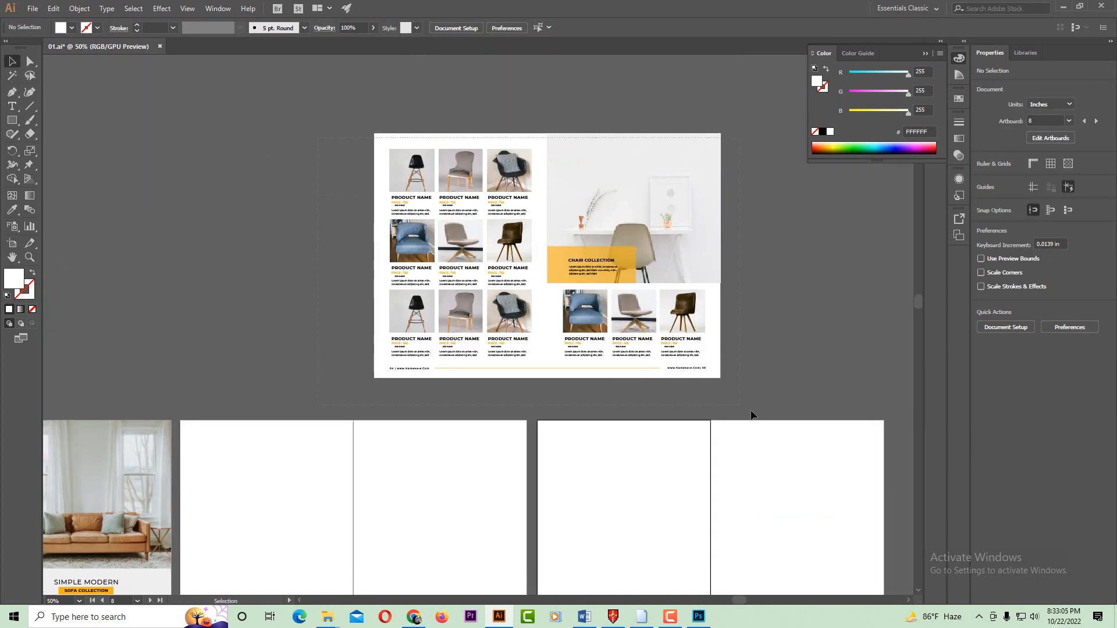
{"action": "left_click_drag", "start_coordinate": [751, 415], "coordinate": [752, 417]}
{"action": "left_click_drag", "start_coordinate": [594, 348], "coordinate": [710, 334]}
{"action": "left_click_drag", "start_coordinate": [737, 193], "coordinate": [523, 483]}
{"action": "left_click_drag", "start_coordinate": [279, 386], "coordinate": [509, 317]}
{"action": "left_click_drag", "start_coordinate": [382, 456], "coordinate": [514, 434]}
{"action": "key", "text": "ctrl+shift+a"}
- Show the document guides while working at the new blank artboard spread
{"action": "left_click", "coordinate": [598, 427], "text": "ctrl+alt"}
{"action": "left_click", "coordinate": [598, 427], "text": "ctrl+alt"}
{"action": "left_click", "coordinate": [598, 427], "text": "ctrl+alt"}
{"action": "left_click", "coordinate": [598, 426], "text": "ctrl+alt"}
{"action": "left_click", "coordinate": [597, 410], "text": "ctrl+alt"}
{"action": "scroll", "coordinate": [599, 327], "scroll_direction": "right", "scroll_amount": 3}
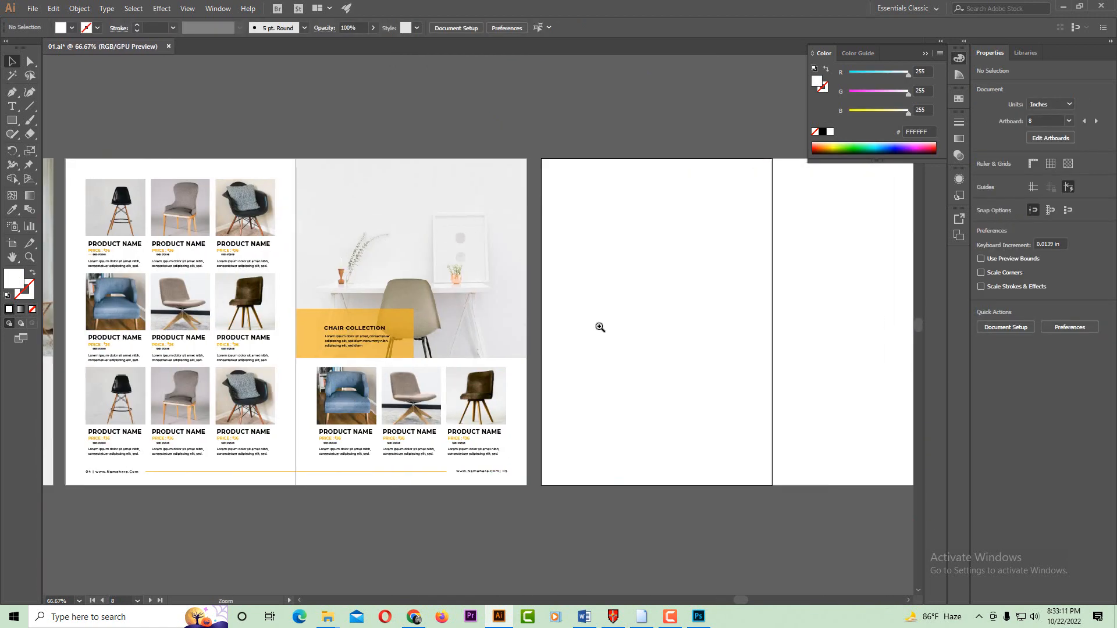
{"action": "left_click", "coordinate": [600, 326], "text": "ctrl+alt"}
{"action": "left_click_drag", "start_coordinate": [563, 341], "coordinate": [466, 371]}
{"action": "left_click", "coordinate": [473, 326], "text": "ctrl"}
{"action": "left_click", "coordinate": [469, 347], "text": "ctrl"}
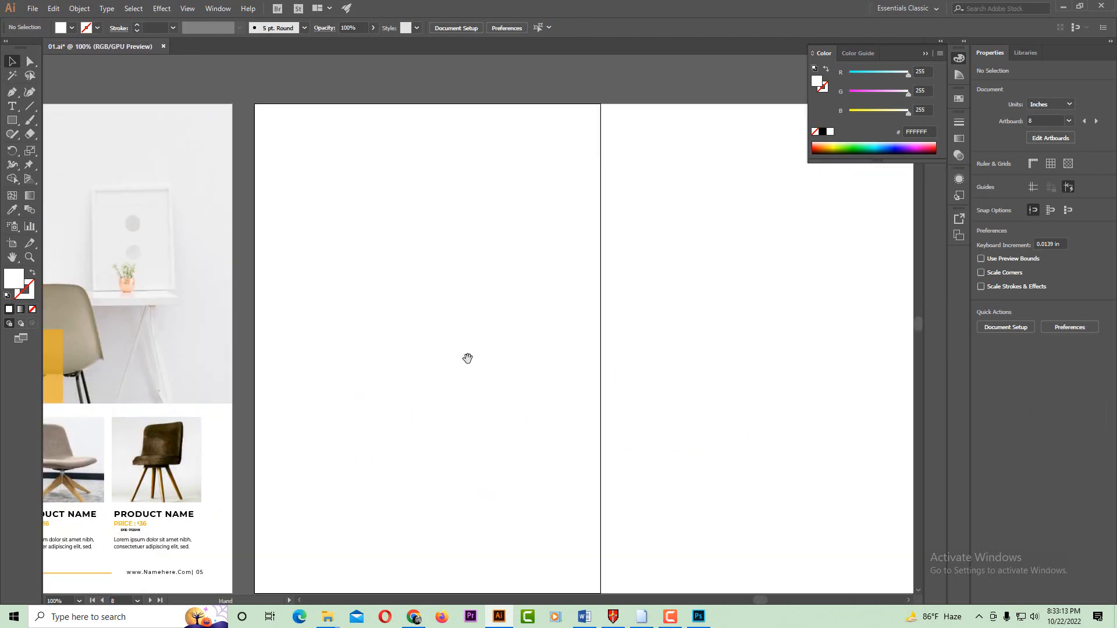
{"action": "left_click", "coordinate": [12, 120]}
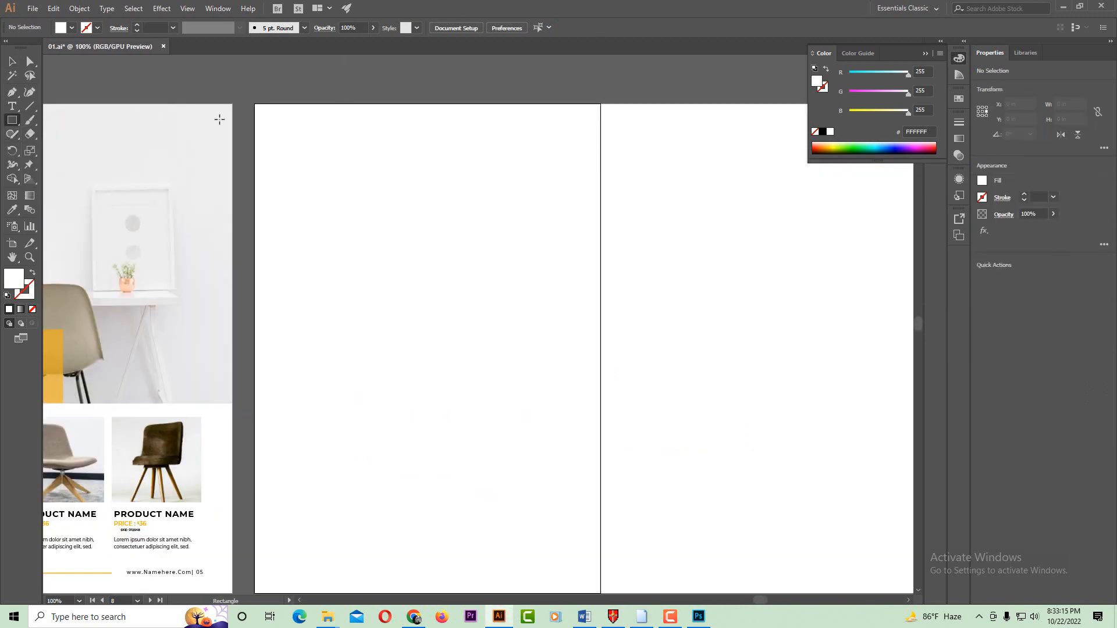
{"action": "key", "text": "ctrl+semicolon"}
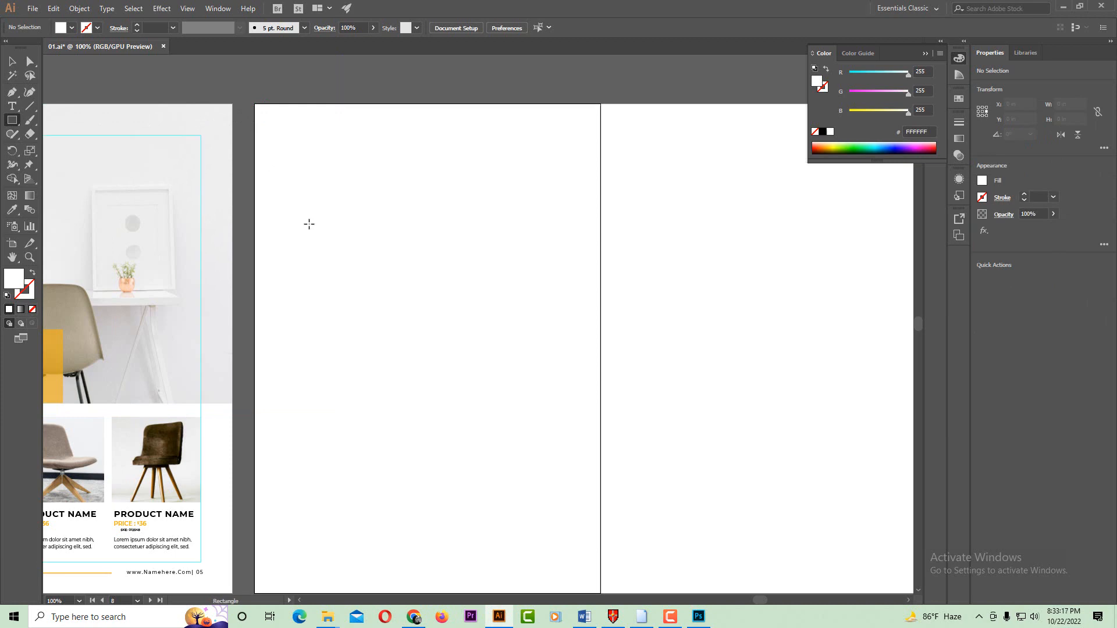
- Measure the margin from the sofa photo page's upper edge to its guide with a temporary rectangle, and undo the rectangle
{"action": "left_click_drag", "start_coordinate": [309, 225], "coordinate": [681, 303]}
{"action": "left_click", "coordinate": [496, 301], "text": "ctrl+alt"}
{"action": "left_click", "coordinate": [496, 301], "text": "ctrl+alt"}
{"action": "left_click_drag", "start_coordinate": [338, 317], "coordinate": [720, 273]}
{"action": "left_click_drag", "start_coordinate": [362, 260], "coordinate": [643, 292]}
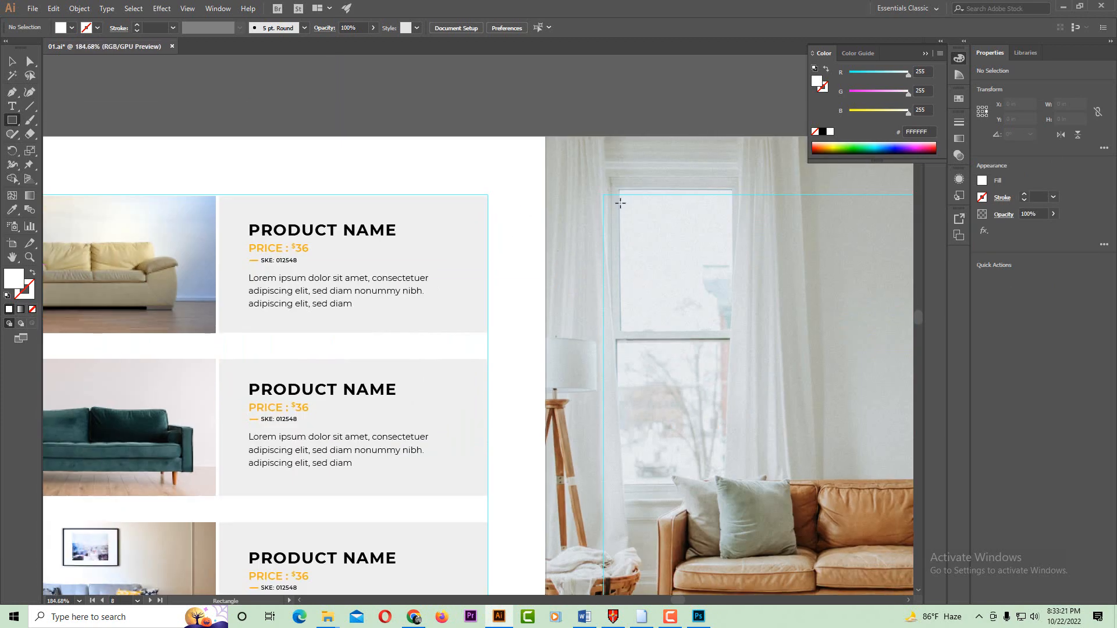
{"action": "left_click_drag", "start_coordinate": [656, 202], "coordinate": [698, 214]}
{"action": "left_click_drag", "start_coordinate": [572, 225], "coordinate": [451, 303]}
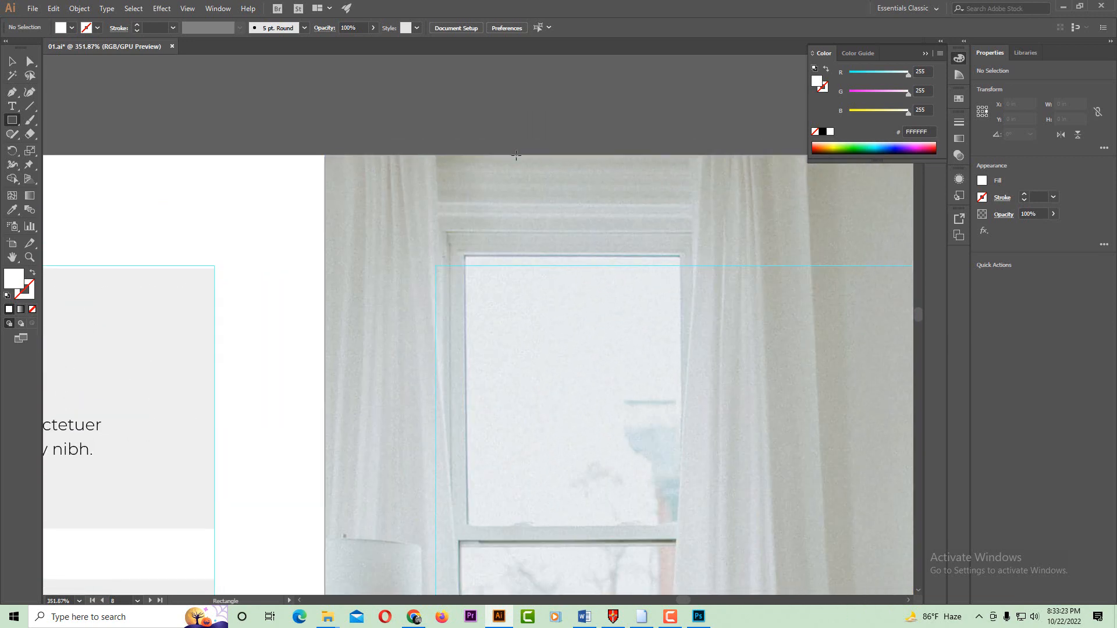
{"action": "left_click_drag", "start_coordinate": [517, 154], "coordinate": [567, 266]}
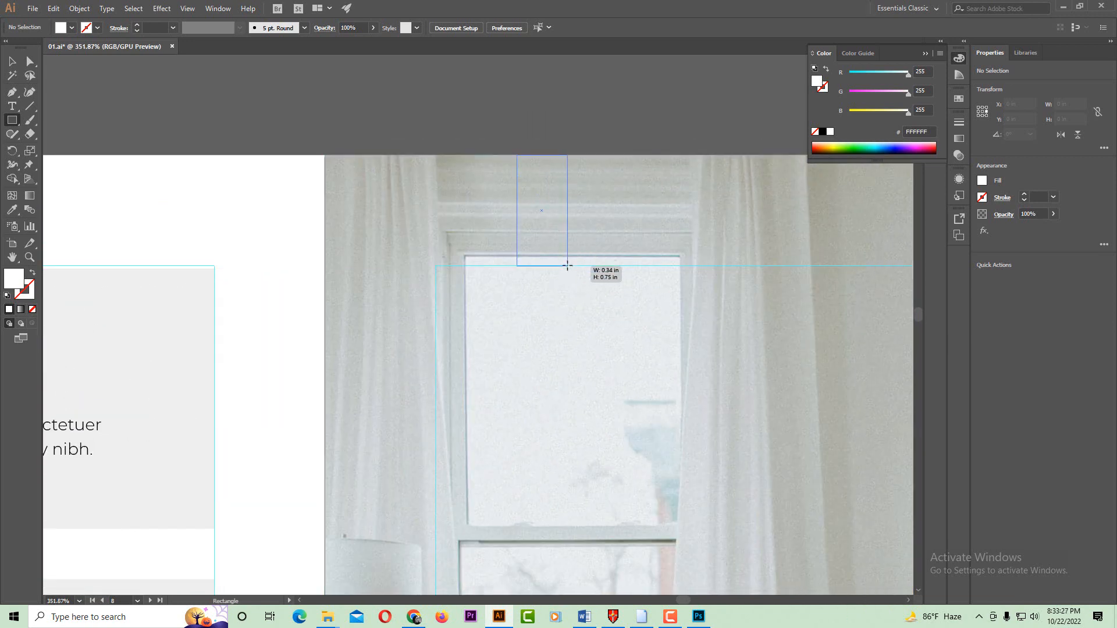
{"action": "left_click_drag", "start_coordinate": [567, 264], "coordinate": [568, 267]}
{"action": "key", "text": "ctrl+z"}
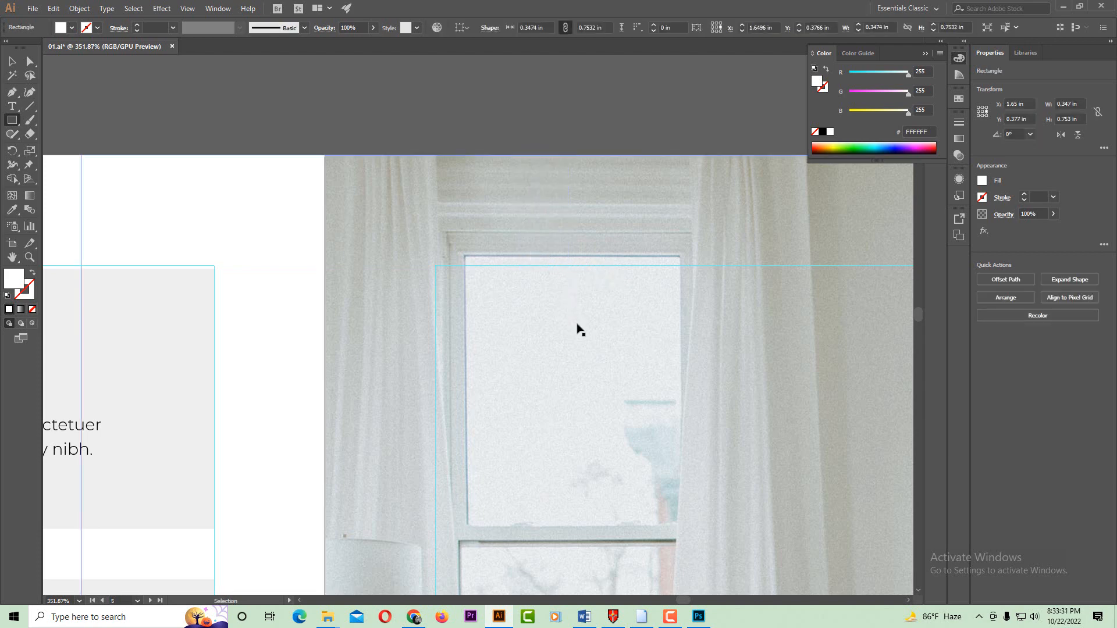
{"action": "scroll", "coordinate": [597, 350], "scroll_direction": "down", "scroll_amount": 4}
{"action": "left_click_drag", "start_coordinate": [592, 351], "coordinate": [579, 266]}
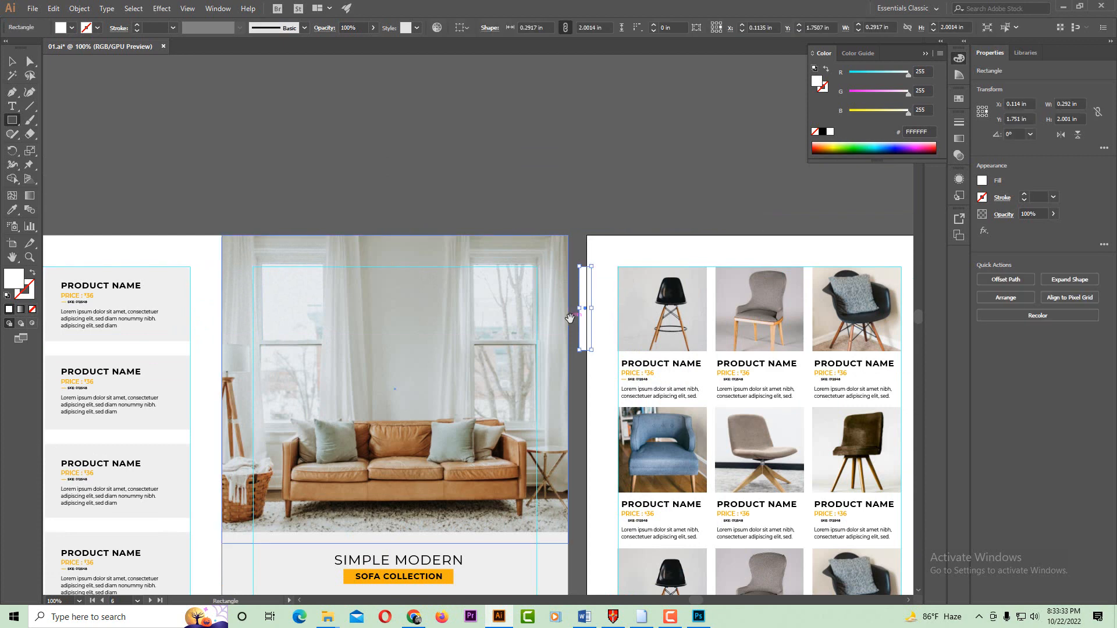
{"action": "key", "text": "ctrl+z"}
{"action": "key", "text": "v"}
{"action": "left_click_drag", "start_coordinate": [460, 174], "coordinate": [156, 144]}
{"action": "left_click_drag", "start_coordinate": [565, 258], "coordinate": [573, 259]}
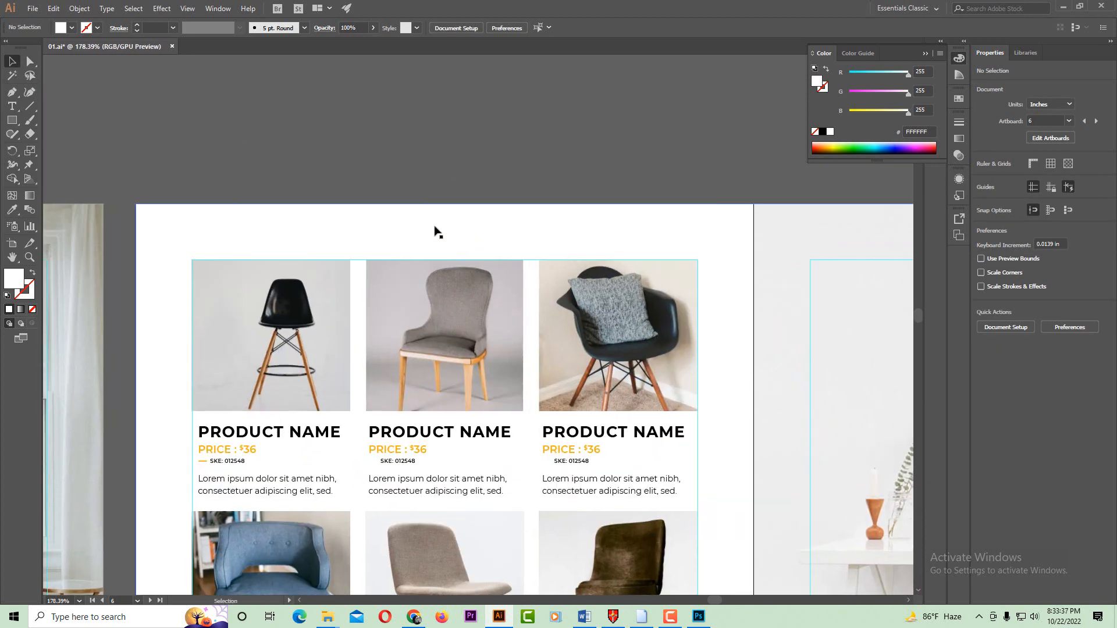
{"action": "left_click_drag", "start_coordinate": [433, 227], "coordinate": [541, 228]}
{"action": "key", "text": "ctrl+z"}
{"action": "left_click", "coordinate": [495, 158]}
{"action": "key", "text": "ctrl+1"}
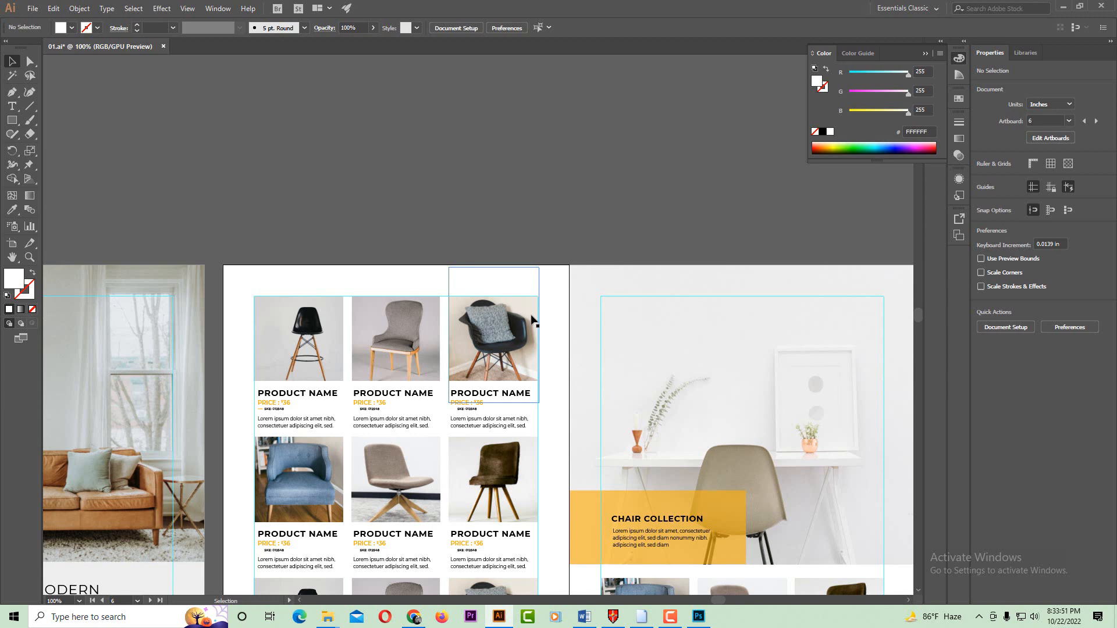
- Examine the existing spreads and the contents page listing to see which collection follows the chairs
{"action": "key", "text": "space"}
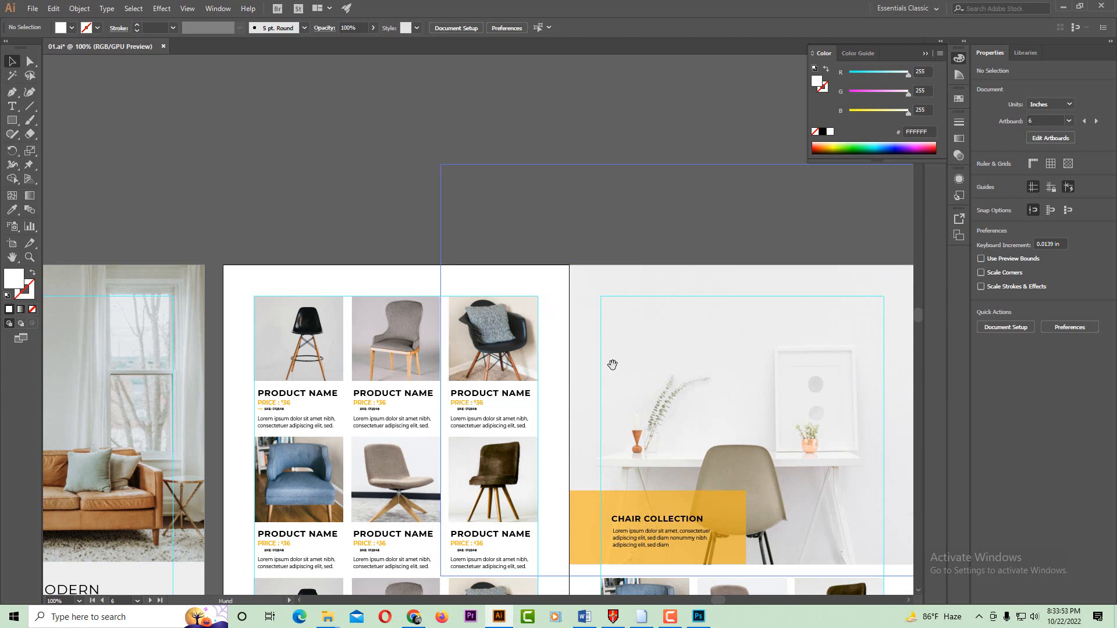
{"action": "scroll", "coordinate": [612, 364], "scroll_direction": "down", "scroll_amount": 3}
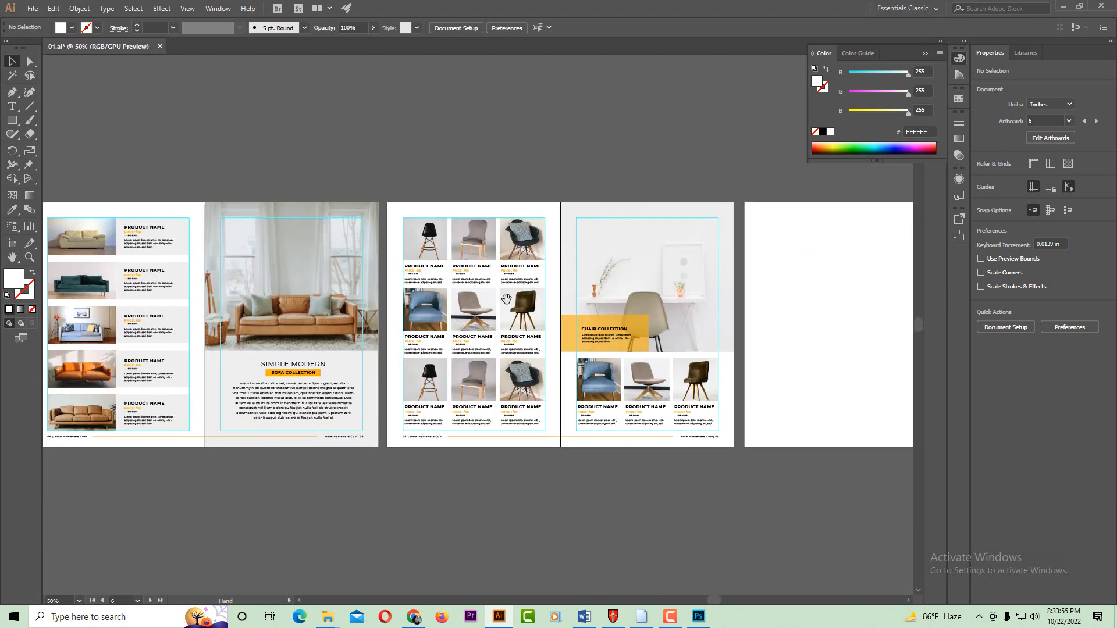
{"action": "left_click_drag", "start_coordinate": [507, 299], "coordinate": [770, 272]}
{"action": "left_click_drag", "start_coordinate": [153, 300], "coordinate": [352, 334]}
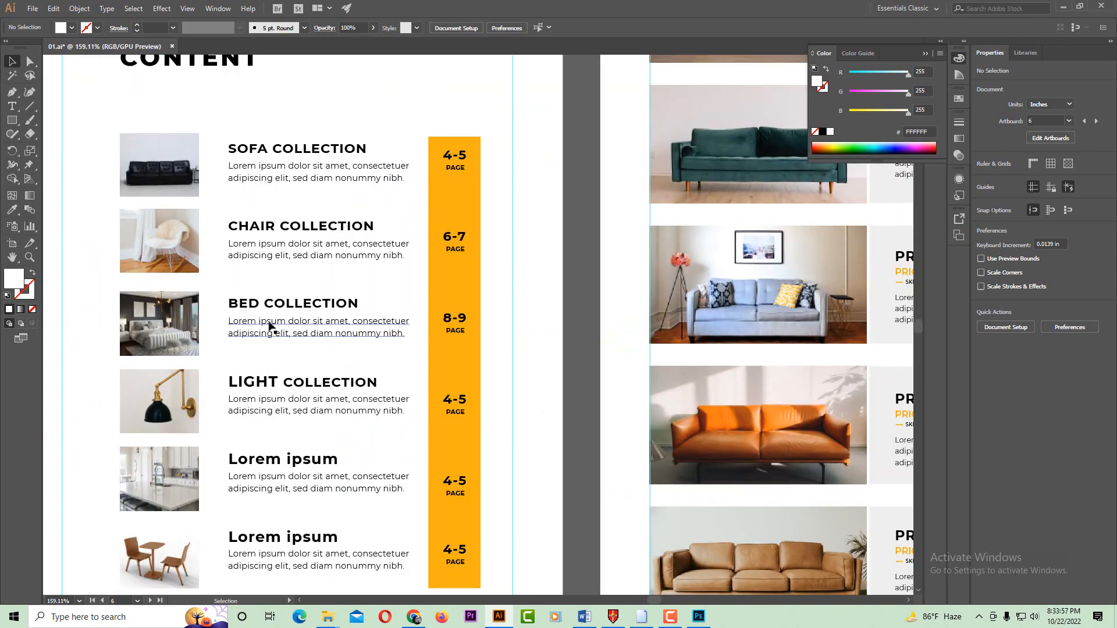
{"action": "left_click", "coordinate": [730, 310], "text": "ctrl+alt"}
{"action": "left_click", "coordinate": [731, 308], "text": "ctrl+alt"}
{"action": "left_click", "coordinate": [732, 306], "text": "ctrl+alt"}
{"action": "left_click", "coordinate": [732, 304], "text": "ctrl+alt"}
- Draw a white 8.27 x 11.69 in rectangle covering the first blank artboard and duplicate it onto the adjacent blank artboard
{"action": "left_click_drag", "start_coordinate": [732, 304], "coordinate": [542, 265]}
{"action": "left_click", "coordinate": [631, 294], "text": "ctrl"}
{"action": "left_click", "coordinate": [538, 297], "text": "ctrl"}
{"action": "left_click_drag", "start_coordinate": [479, 320], "coordinate": [536, 249]}
{"action": "left_click", "coordinate": [523, 286], "text": "ctrl+alt"}
{"action": "left_click_drag", "start_coordinate": [519, 290], "coordinate": [539, 263]}
{"action": "left_click_drag", "start_coordinate": [12, 121], "coordinate": [55, 117]}
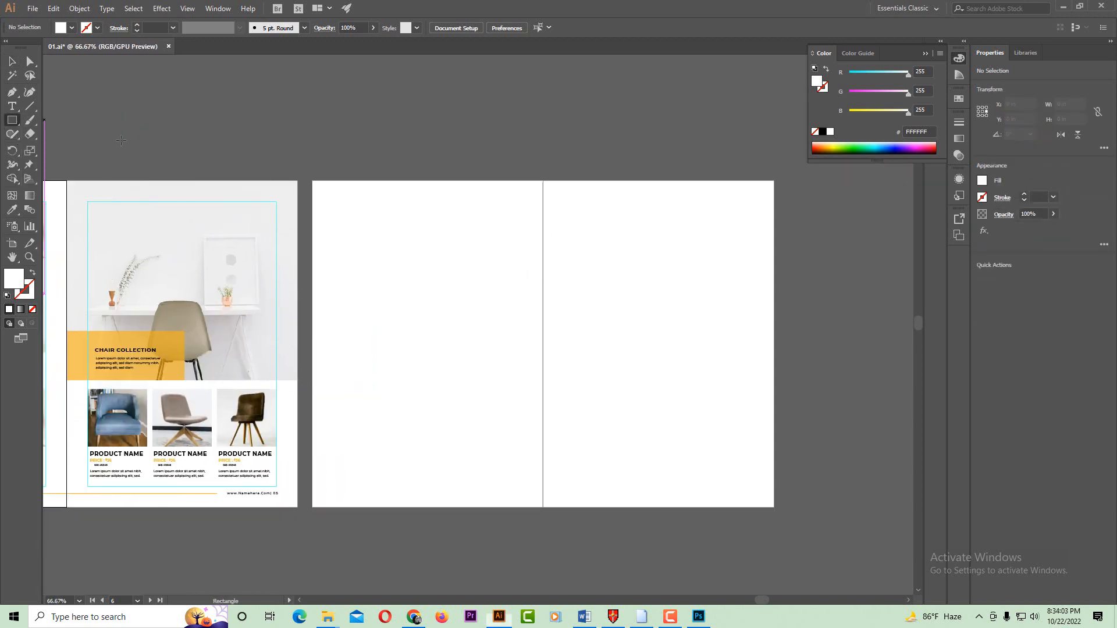
{"action": "mouse_move", "coordinate": [311, 182]}
{"action": "left_mouse_down"}
{"action": "mouse_move", "coordinate": [506, 487]}
{"action": "mouse_move", "coordinate": [542, 506]}
{"action": "left_mouse_up"}
{"action": "key", "text": "v"}
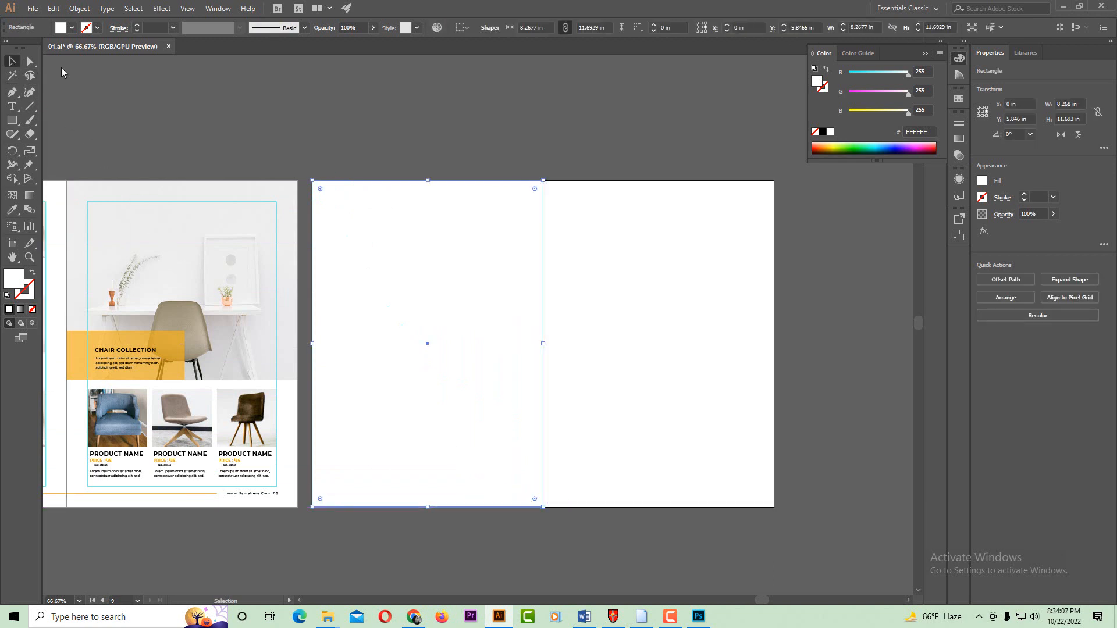
{"action": "left_click_drag", "start_coordinate": [411, 237], "coordinate": [611, 237]}
{"action": "left_click", "coordinate": [484, 116]}
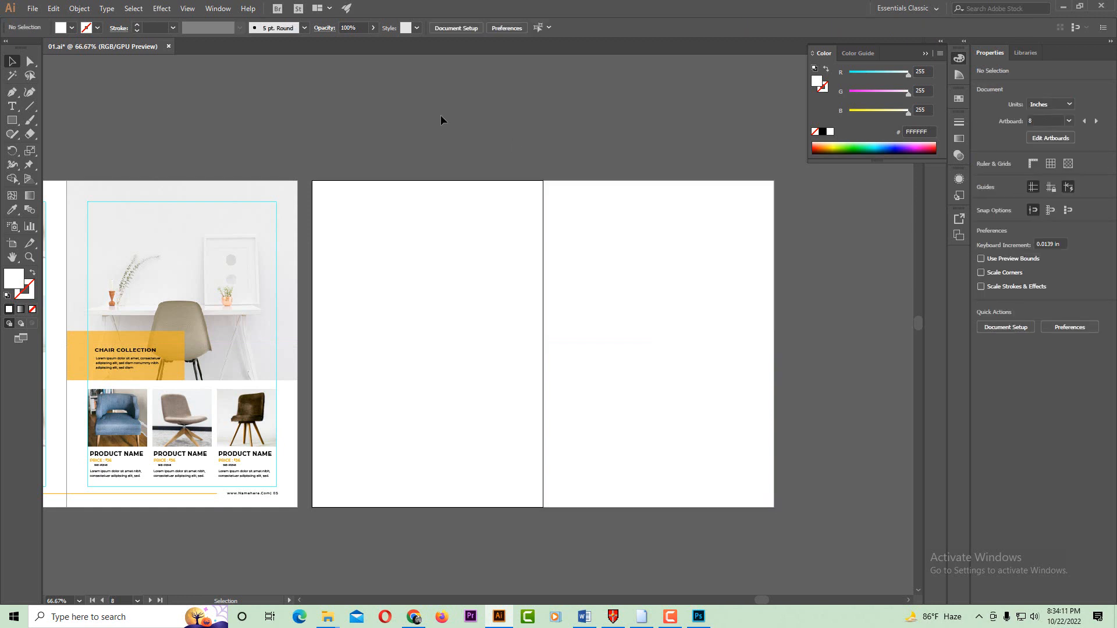
- Offset the paths of both page-size rectangles by -0.75 in with miter joins
{"action": "left_click_drag", "start_coordinate": [441, 117], "coordinate": [701, 427]}
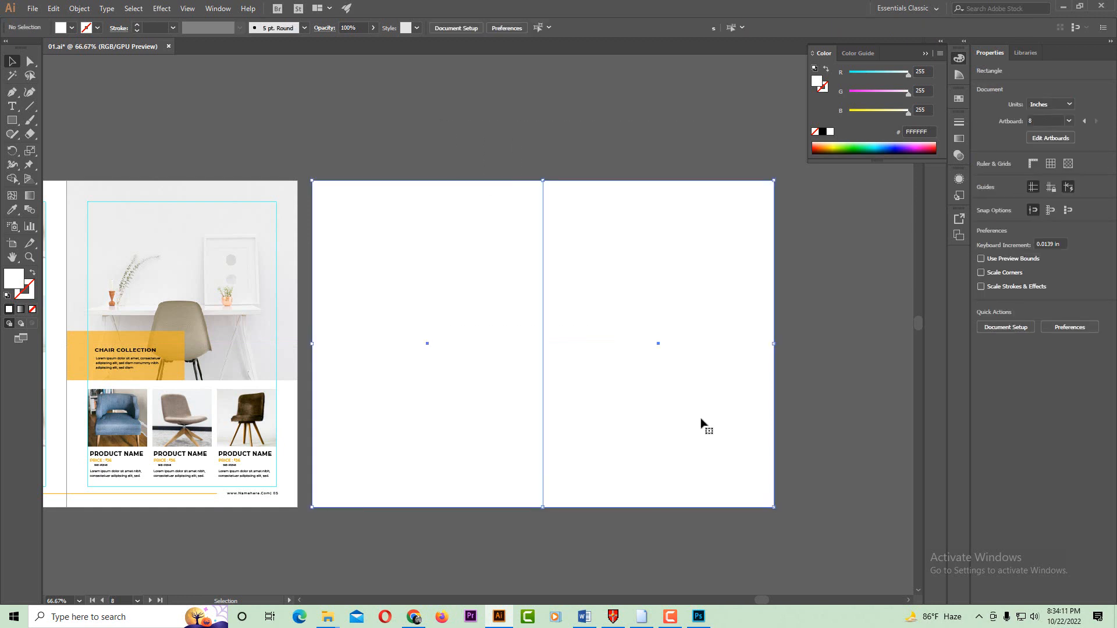
{"action": "left_click", "coordinate": [80, 9]}
{"action": "mouse_move", "coordinate": [126, 271]}
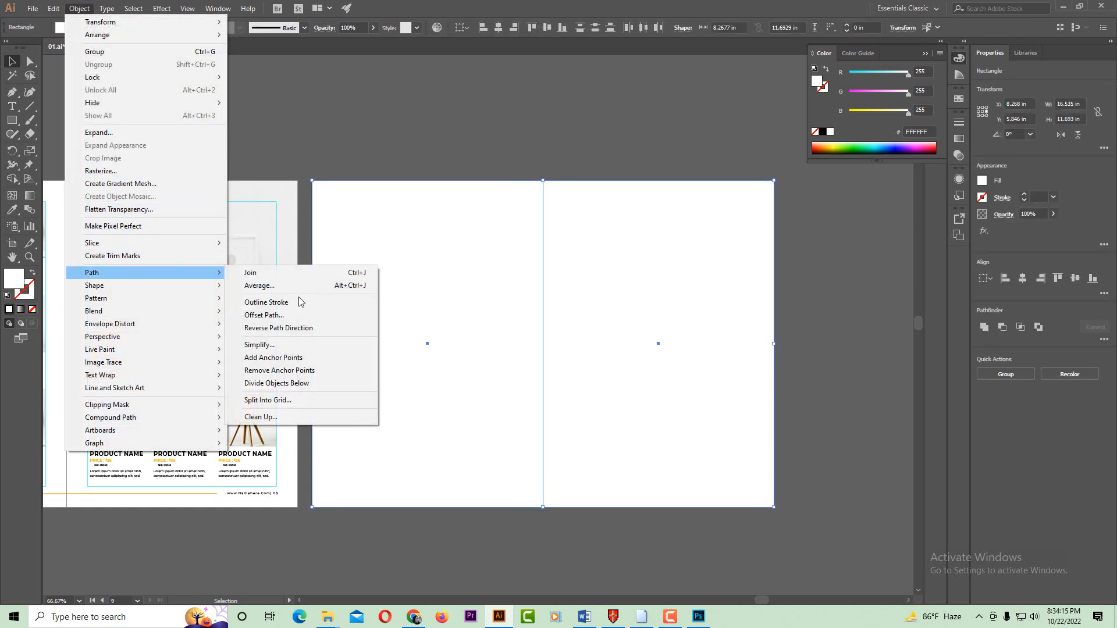
{"action": "left_click", "coordinate": [303, 315]}
{"action": "left_click", "coordinate": [610, 271]}
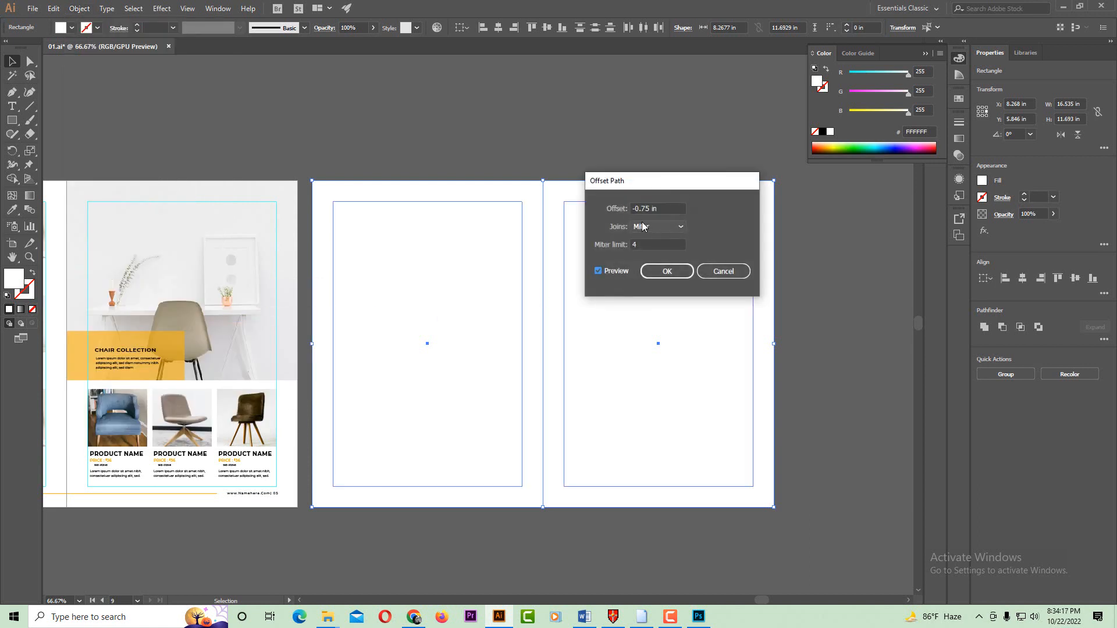
{"action": "left_click", "coordinate": [667, 271]}
- Convert the two inset rectangles on the new spread into margin guides and deselect everything
{"action": "right_click", "coordinate": [586, 271]}
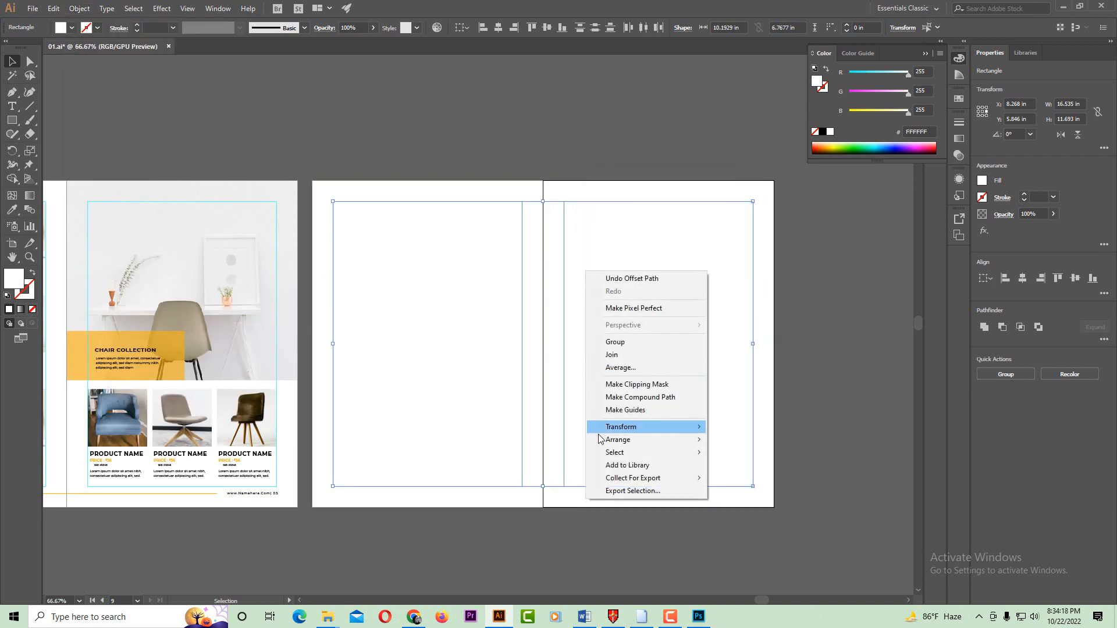
{"action": "left_click", "coordinate": [625, 410]}
{"action": "left_click_drag", "start_coordinate": [792, 306], "coordinate": [623, 366]}
{"action": "key", "text": "ctrl+shift+a"}
- Select and copy the five product rows on the sofa list page, with their photos and text boxes
{"action": "left_click_drag", "start_coordinate": [439, 358], "coordinate": [468, 368]}
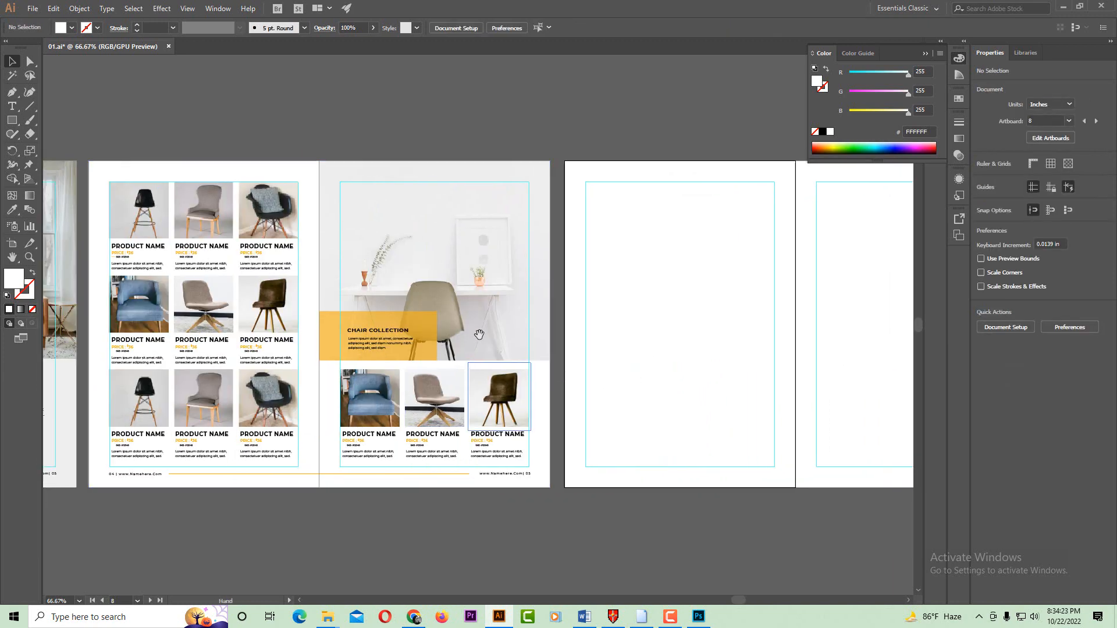
{"action": "scroll", "coordinate": [494, 327], "scroll_direction": "up", "scroll_amount": 1}
{"action": "scroll", "coordinate": [494, 326], "scroll_direction": "down", "scroll_amount": 1}
{"action": "left_click_drag", "start_coordinate": [487, 326], "coordinate": [788, 286]}
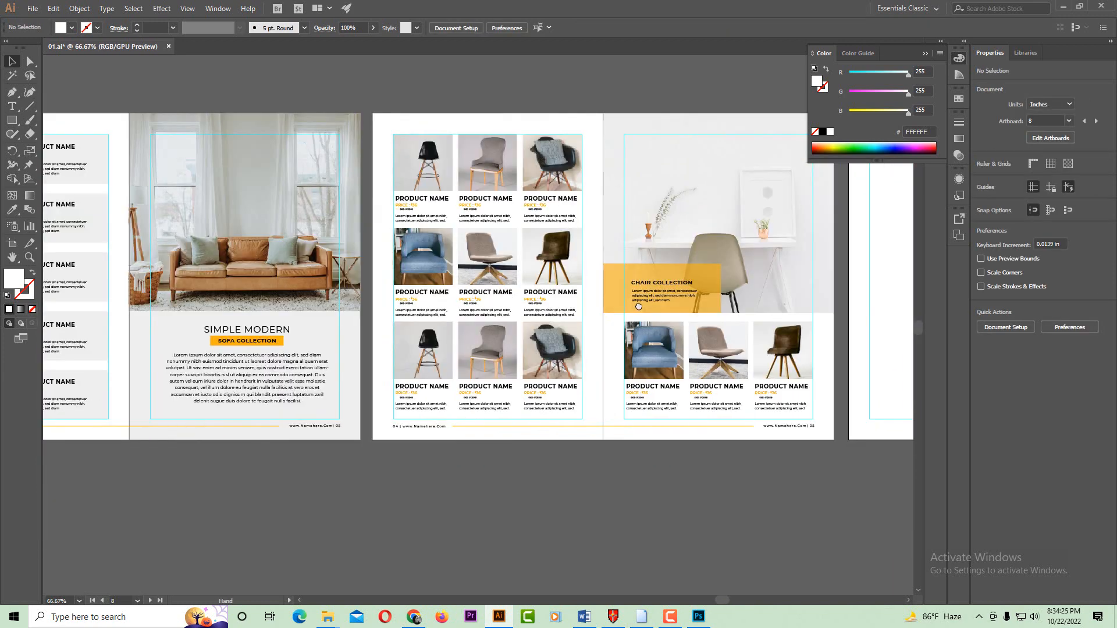
{"action": "left_click_drag", "start_coordinate": [349, 337], "coordinate": [618, 325]}
{"action": "left_click_drag", "start_coordinate": [546, 326], "coordinate": [529, 381]}
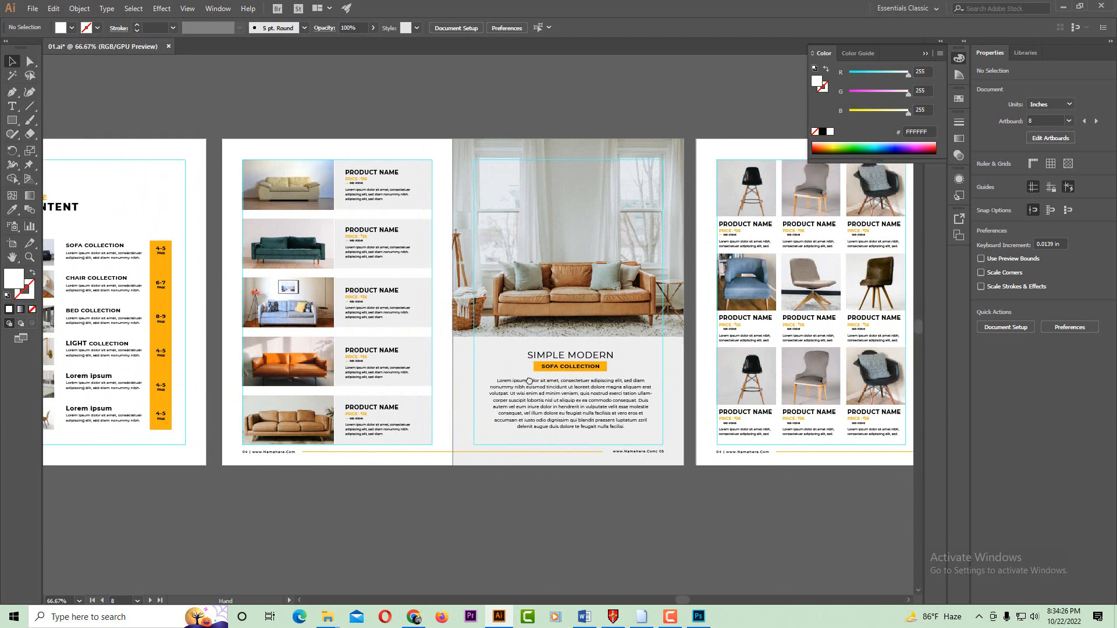
{"action": "left_click", "coordinate": [284, 149]}
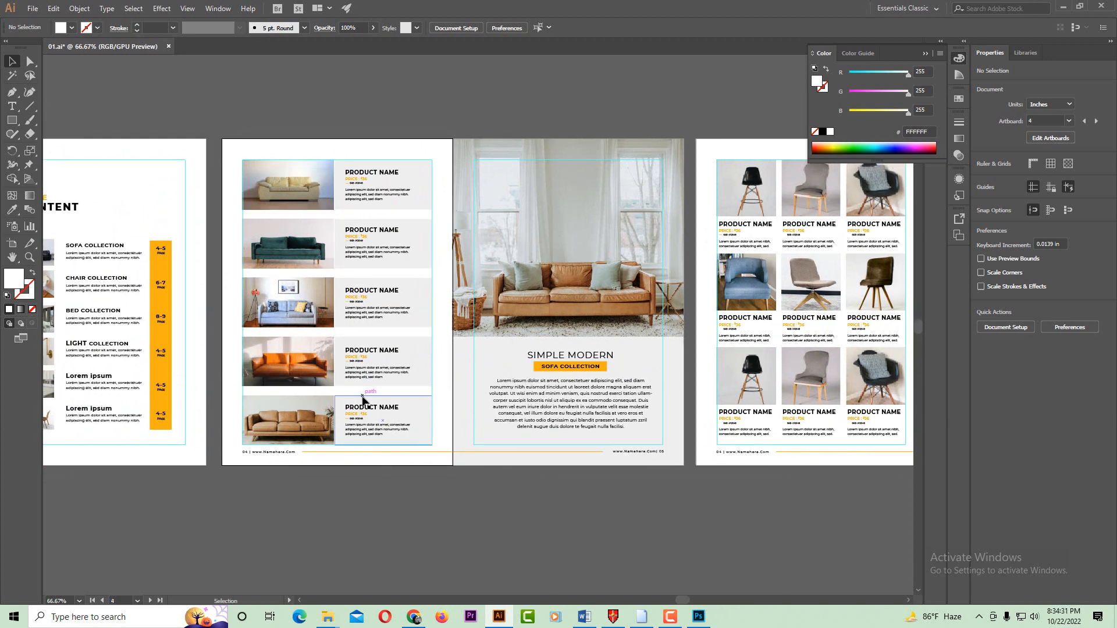
{"action": "left_click_drag", "start_coordinate": [236, 146], "coordinate": [424, 441]}
- Paste the five sofa rows onto the new spread's first page, fit them within the margin guides and deselect
{"action": "scroll", "coordinate": [436, 428], "scroll_direction": "right", "scroll_amount": 15}
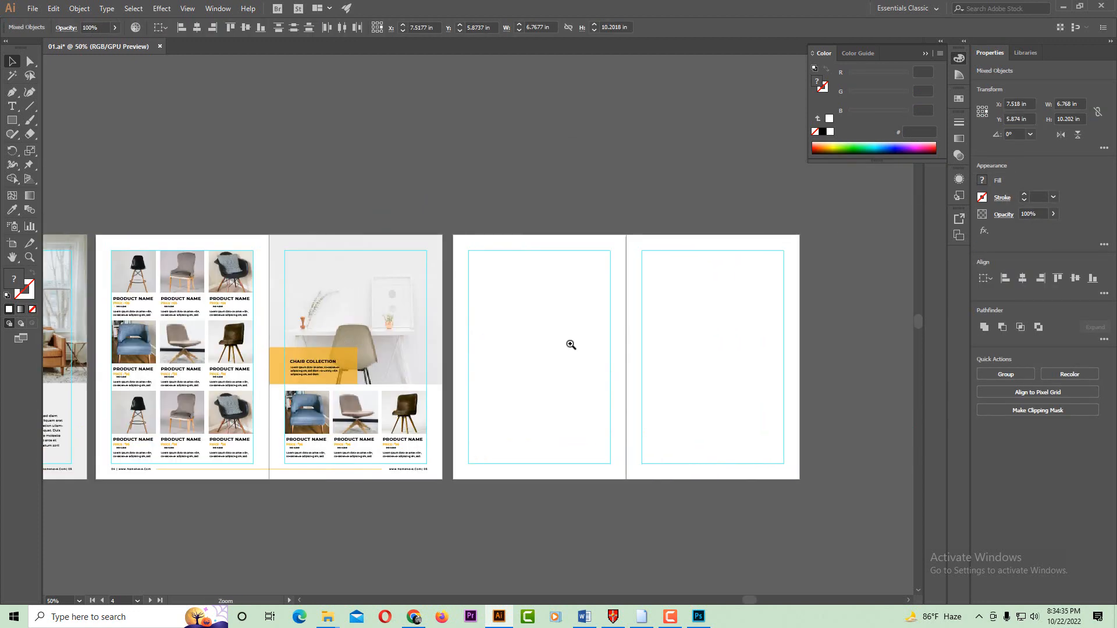
{"action": "key", "text": "ctrl+v"}
{"action": "scroll", "coordinate": [493, 333], "scroll_direction": "up", "scroll_amount": 2}
{"action": "left_click_drag", "start_coordinate": [481, 320], "coordinate": [613, 425]}
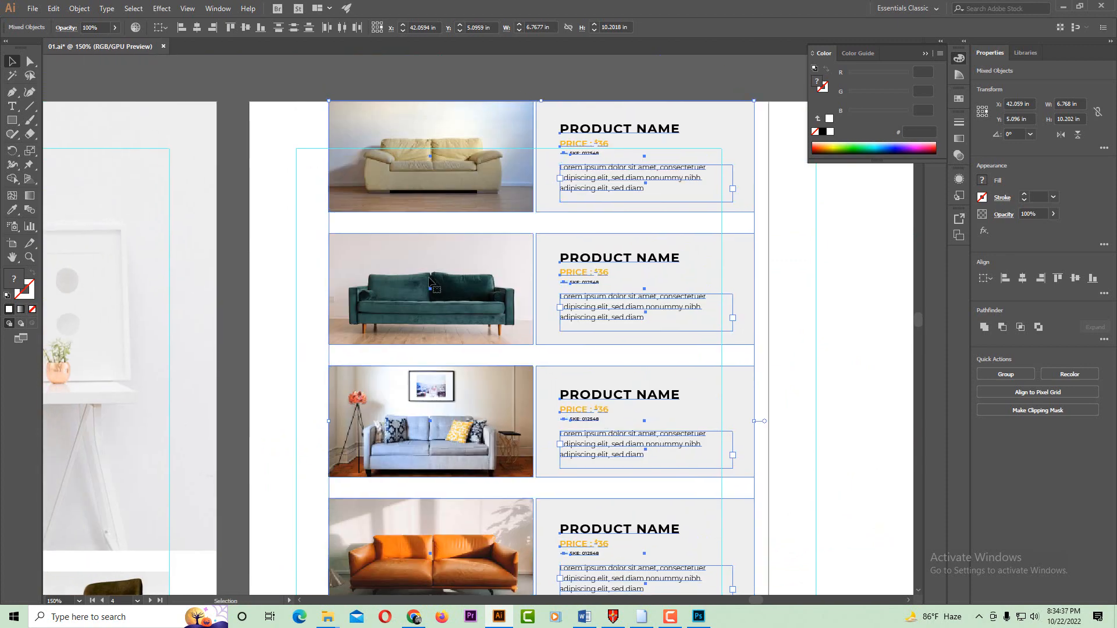
{"action": "left_click_drag", "start_coordinate": [427, 272], "coordinate": [393, 319]}
{"action": "key", "text": "ctrl+minus"}
{"action": "key", "text": "ctrl+minus"}
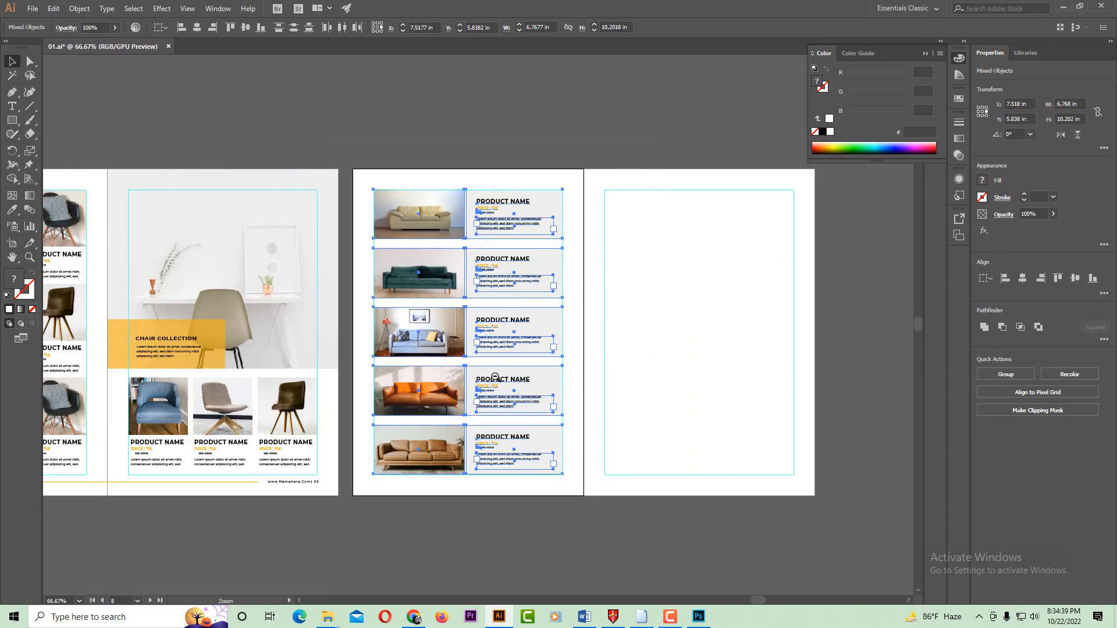
{"action": "left_click_drag", "start_coordinate": [494, 374], "coordinate": [468, 330]}
{"action": "left_click", "coordinate": [675, 352]}
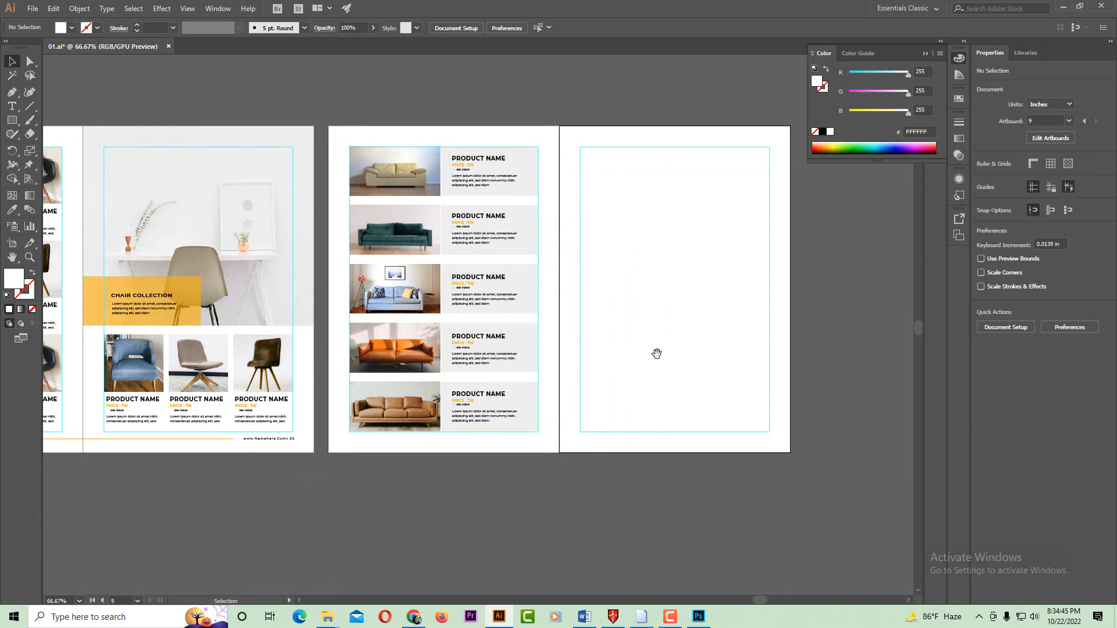
- Release the clipping masks of the five sofa photos on the new page and deselect them
{"action": "left_click", "coordinate": [532, 317], "text": "ctrl"}
{"action": "left_click_drag", "start_coordinate": [524, 308], "coordinate": [595, 382]}
{"action": "left_click_drag", "start_coordinate": [499, 379], "coordinate": [655, 312]}
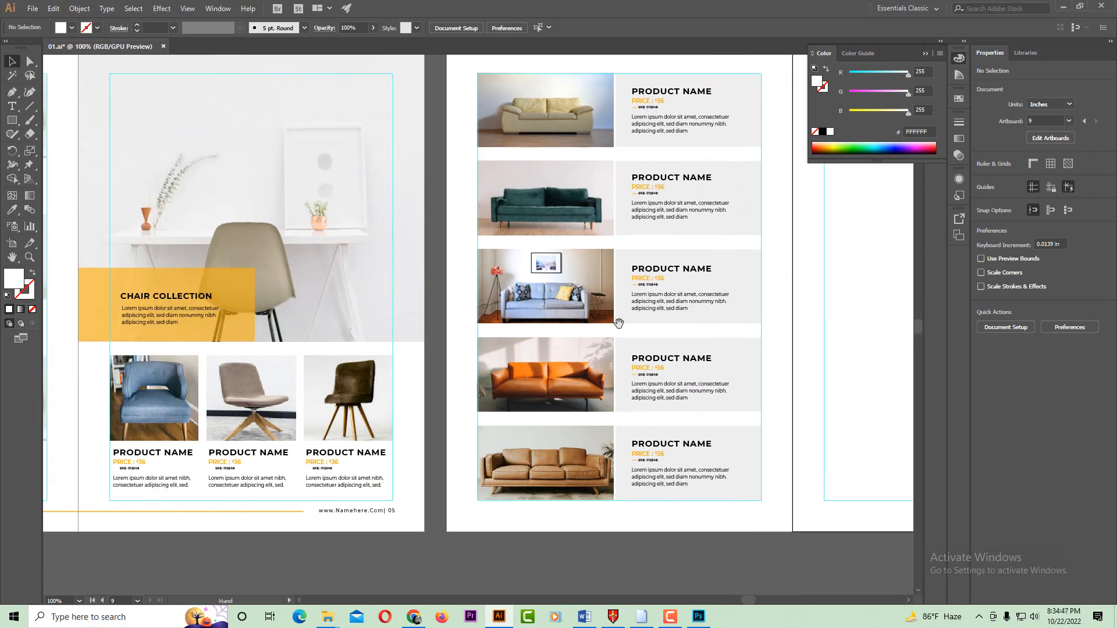
{"action": "left_click_drag", "start_coordinate": [603, 386], "coordinate": [566, 425]}
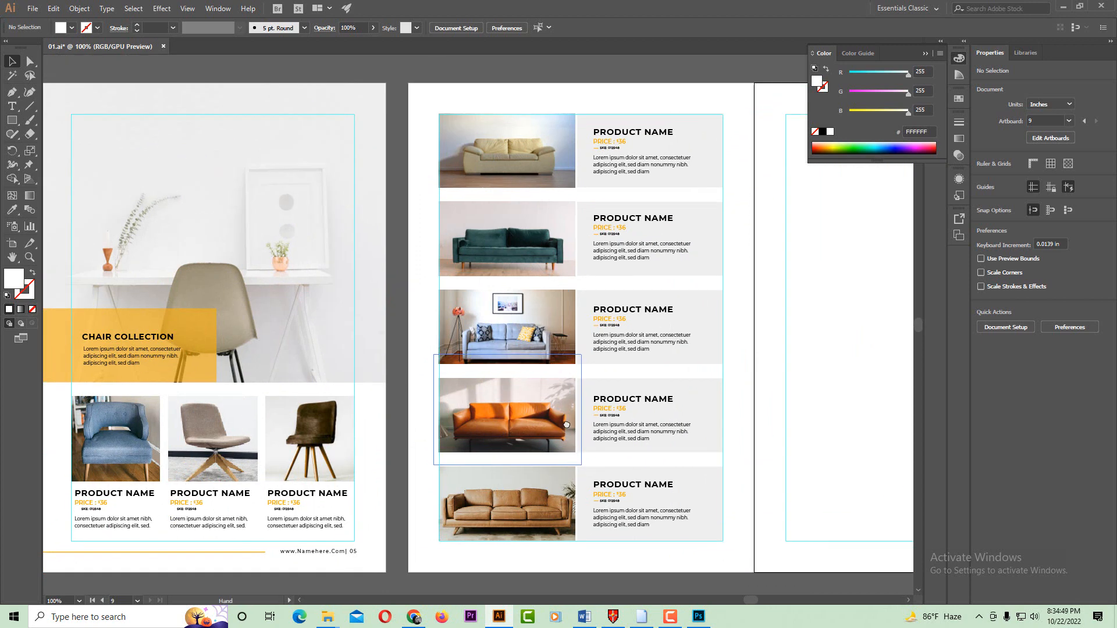
{"action": "key", "text": "ctrl+minus"}
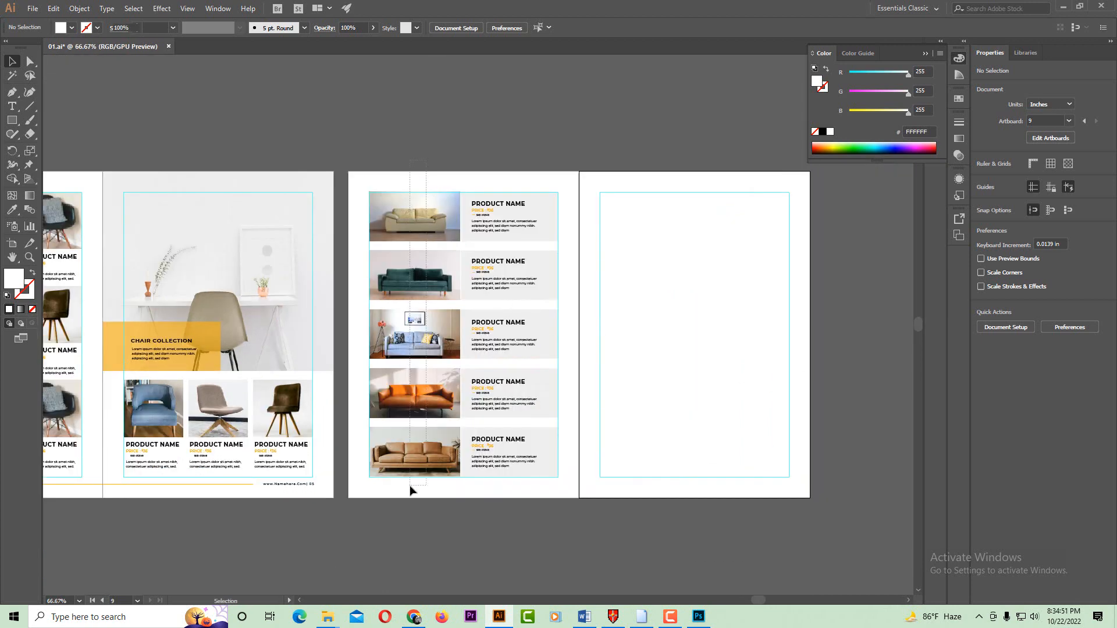
{"action": "right_click", "coordinate": [436, 377]}
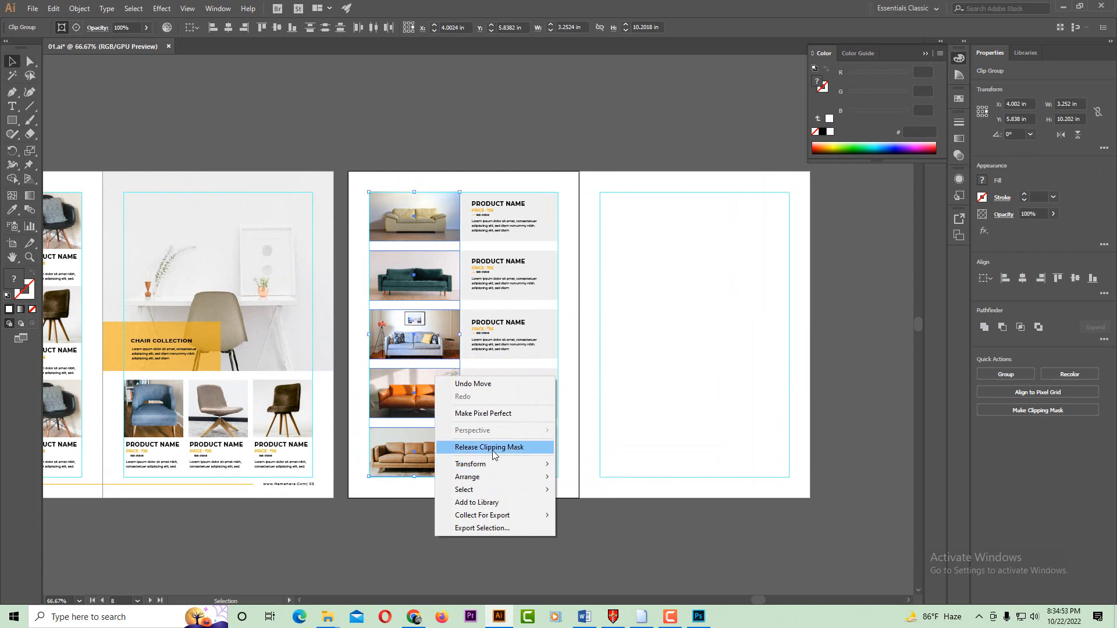
{"action": "left_click", "coordinate": [492, 447]}
{"action": "left_click", "coordinate": [765, 373]}
- Delete the unmasked sofa images from the new page, keeping their empty frames
{"action": "left_click", "coordinate": [418, 215]}
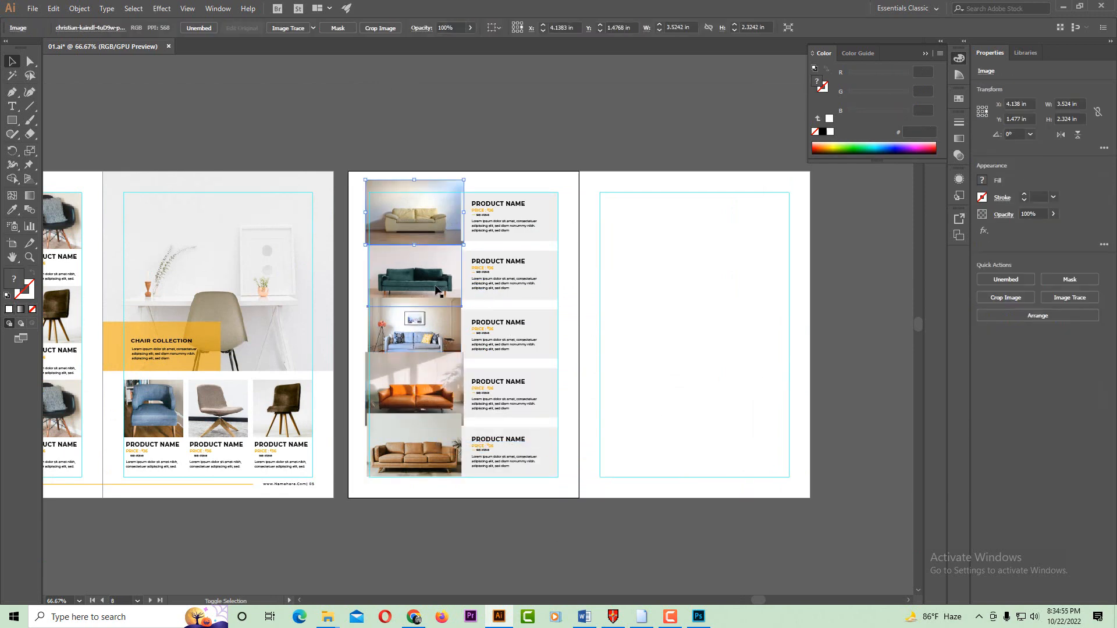
{"action": "left_click", "coordinate": [437, 289], "text": "shift"}
{"action": "left_click", "coordinate": [436, 329], "text": "shift"}
{"action": "left_click", "coordinate": [437, 377], "text": "shift"}
{"action": "key", "text": "Delete"}
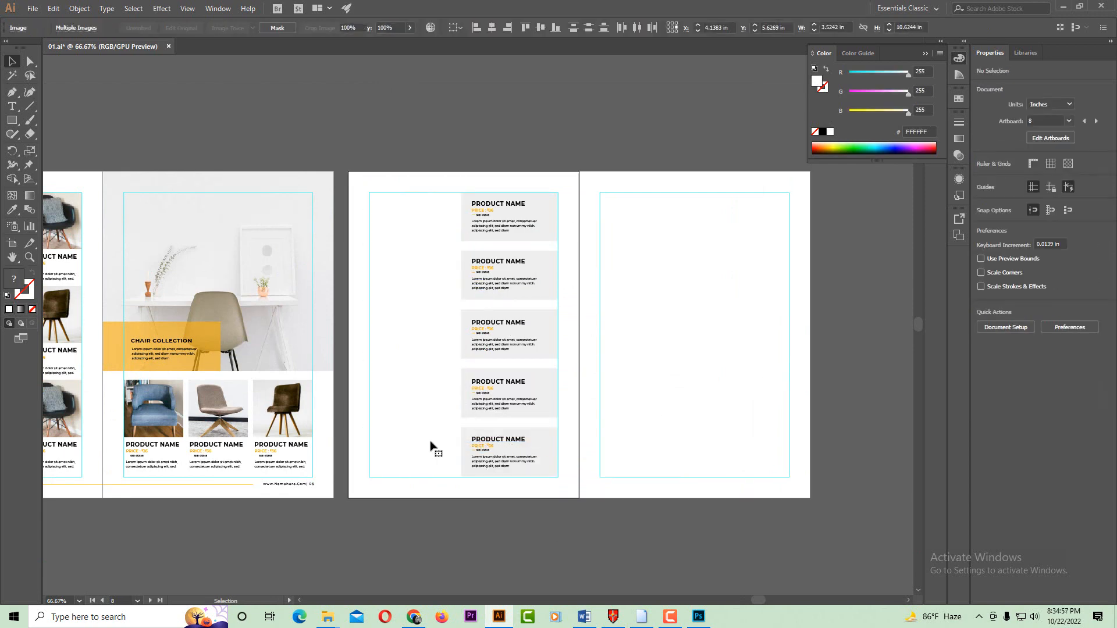
- Fill the five empty photo frames with the dark gray 606060 using the Eyedropper, and deselect them
{"action": "left_click_drag", "start_coordinate": [396, 505], "coordinate": [396, 502]}
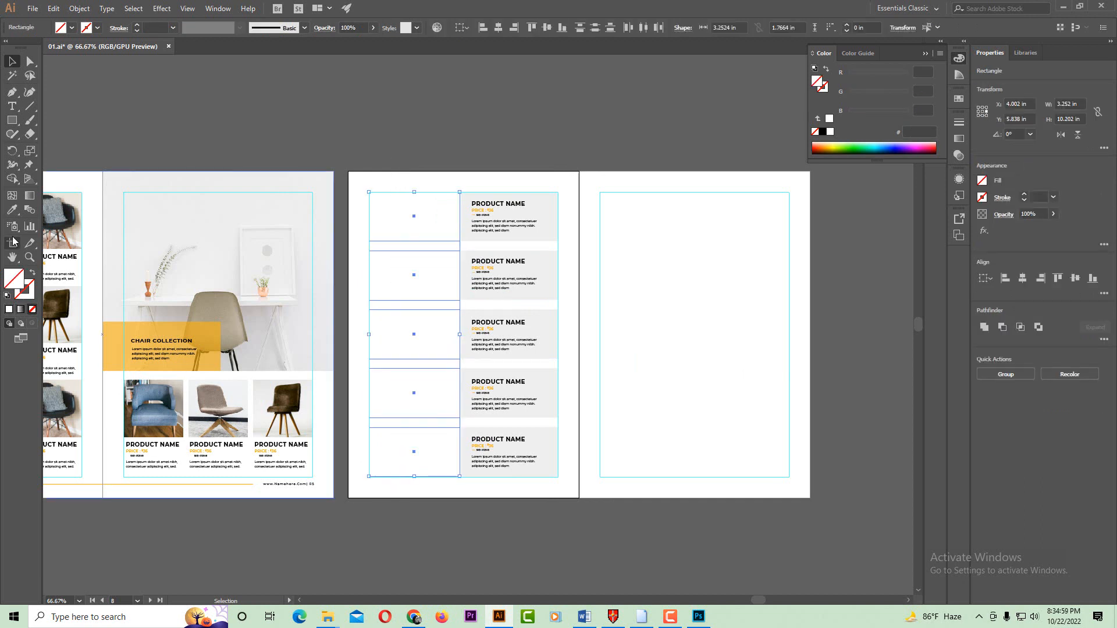
{"action": "left_click", "coordinate": [10, 212]}
{"action": "left_click", "coordinate": [147, 137]}
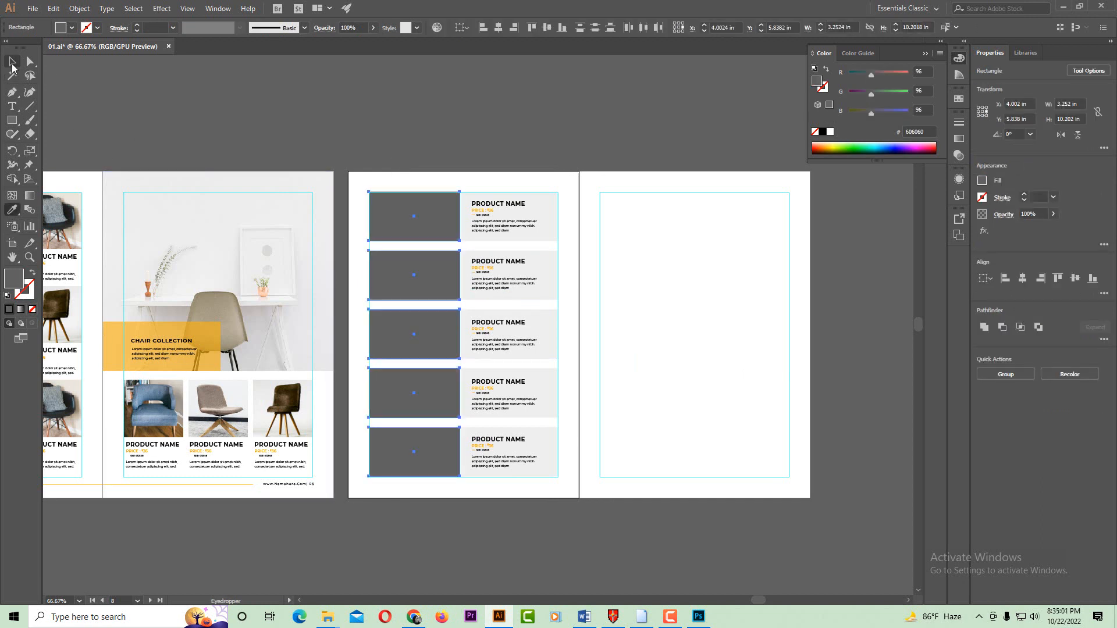
{"action": "left_click", "coordinate": [12, 64]}
{"action": "left_click_drag", "start_coordinate": [336, 210], "coordinate": [433, 529]}
{"action": "left_click", "coordinate": [432, 529]}
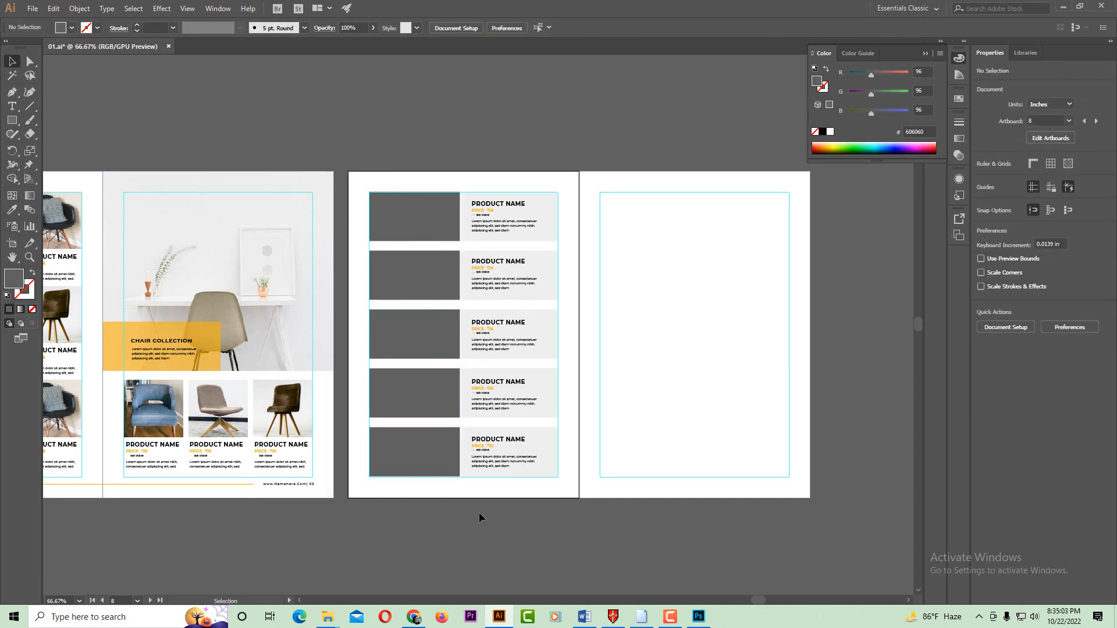
- Duplicate the lowest two product rows onto the new spread's second page, aligned with its margin guides
{"action": "left_click", "coordinate": [534, 375], "text": "ctrl"}
{"action": "left_click", "coordinate": [523, 330], "text": "ctrl+alt"}
{"action": "left_click_drag", "start_coordinate": [511, 314], "coordinate": [514, 350]}
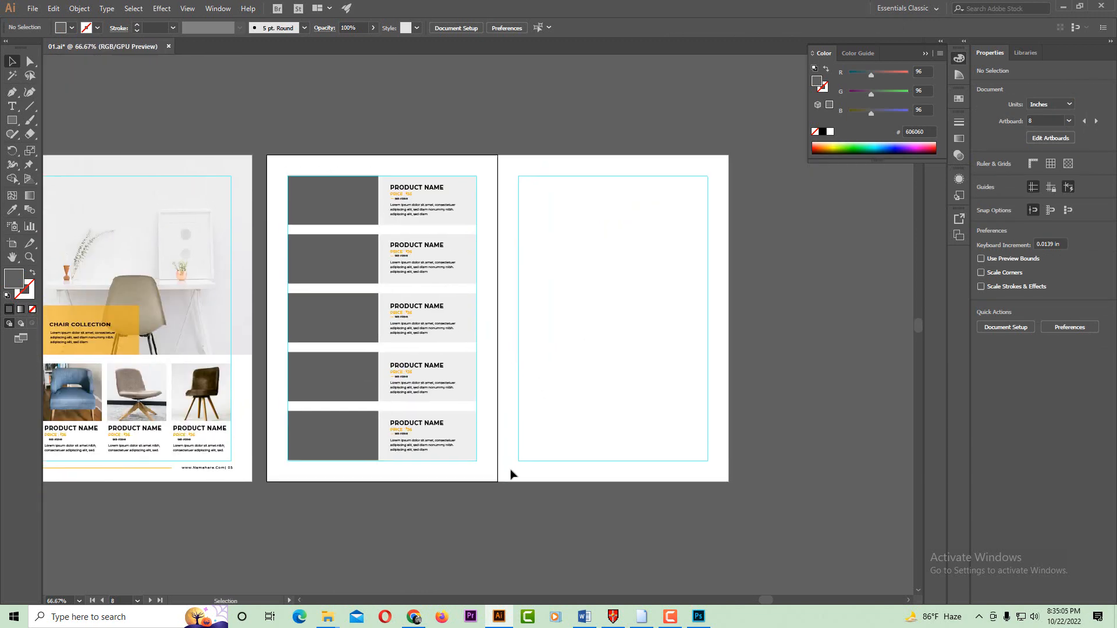
{"action": "left_click_drag", "start_coordinate": [504, 476], "coordinate": [326, 355]}
{"action": "left_click_drag", "start_coordinate": [369, 378], "coordinate": [567, 379]}
{"action": "left_click", "coordinate": [562, 497]}
{"action": "left_click", "coordinate": [515, 264]}
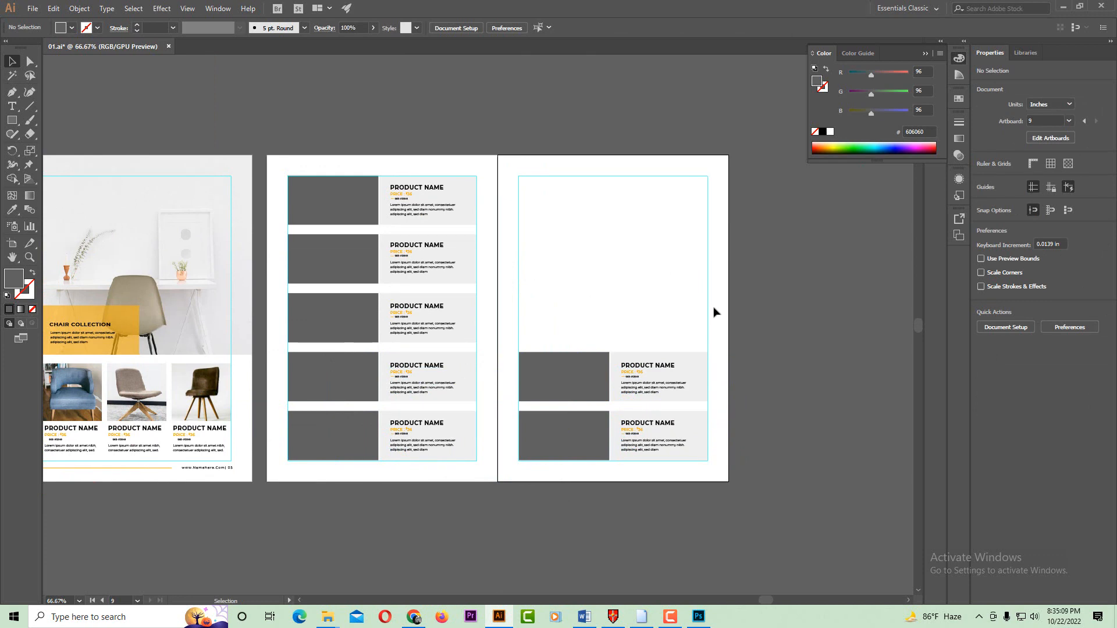
{"action": "left_click_drag", "start_coordinate": [609, 292], "coordinate": [798, 297]}
{"action": "left_click_drag", "start_coordinate": [143, 302], "coordinate": [317, 357]}
{"action": "left_click_drag", "start_coordinate": [587, 344], "coordinate": [415, 342]}
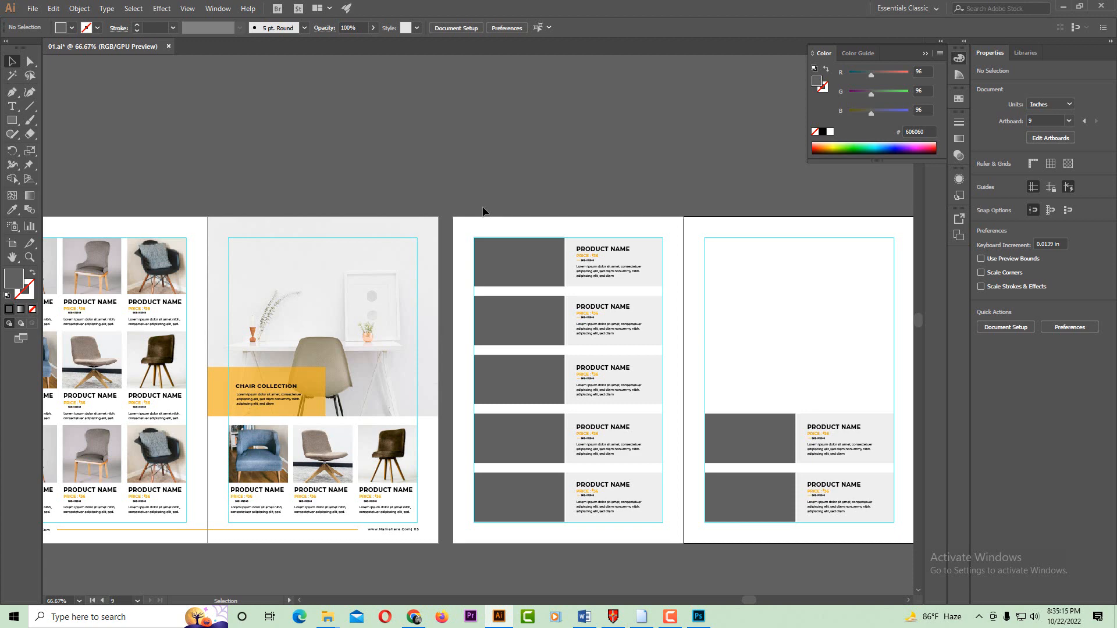
{"action": "left_click_drag", "start_coordinate": [586, 313], "coordinate": [457, 304]}
{"action": "left_click", "coordinate": [578, 302], "text": "ctrl"}
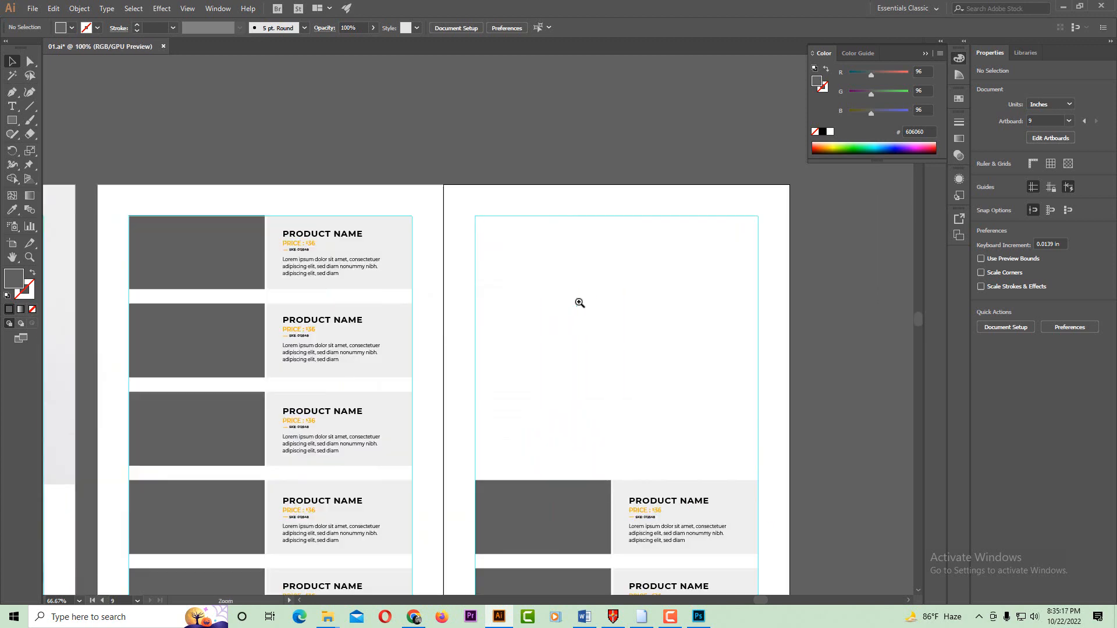
{"action": "mouse_move", "coordinate": [577, 302]}
{"action": "left_mouse_down"}
{"action": "mouse_move", "coordinate": [555, 313]}
{"action": "mouse_move", "coordinate": [566, 302]}
{"action": "left_mouse_up"}
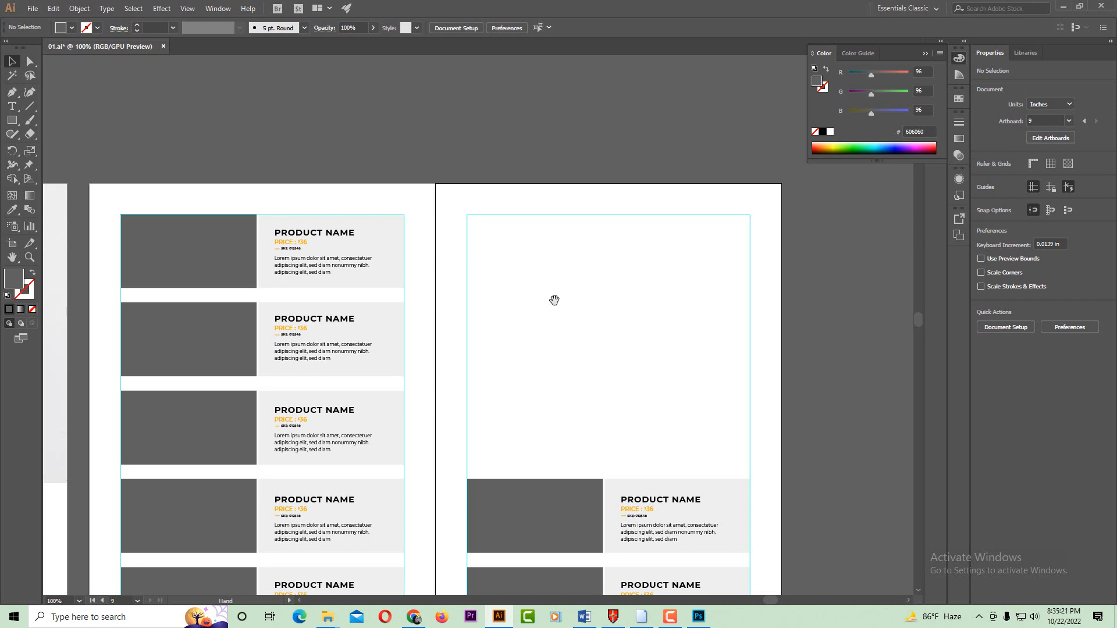
- Review the new spread's product rows and empty upper area alongside the neighboring chair collection page
{"action": "left_click_drag", "start_coordinate": [256, 330], "coordinate": [710, 284]}
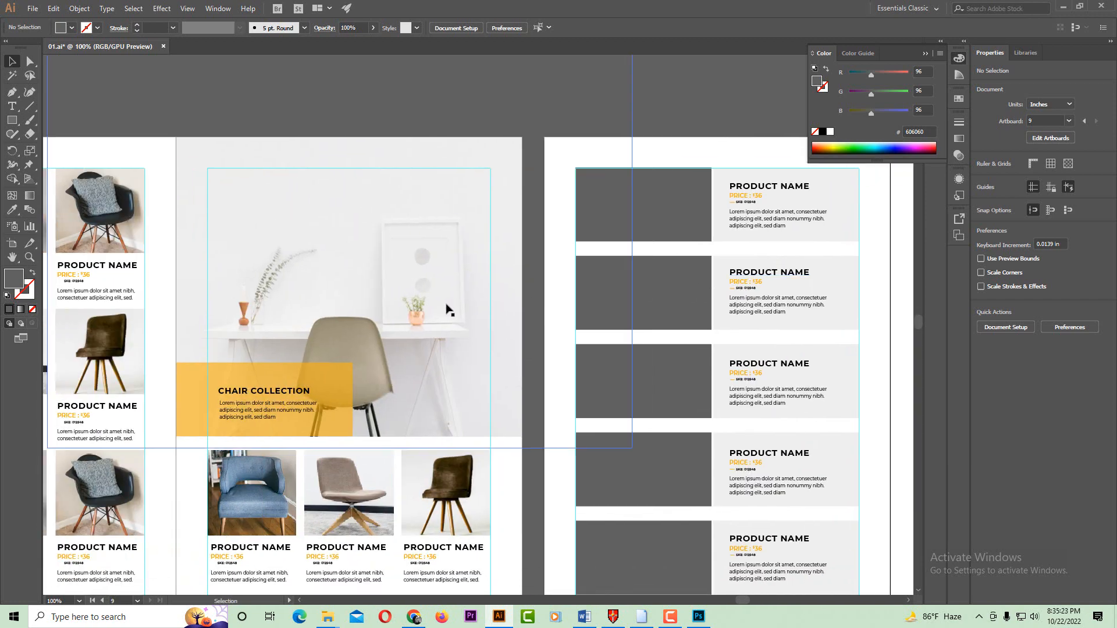
{"action": "left_click", "coordinate": [712, 309], "text": "ctrl+alt"}
{"action": "left_click_drag", "start_coordinate": [636, 312], "coordinate": [568, 305]}
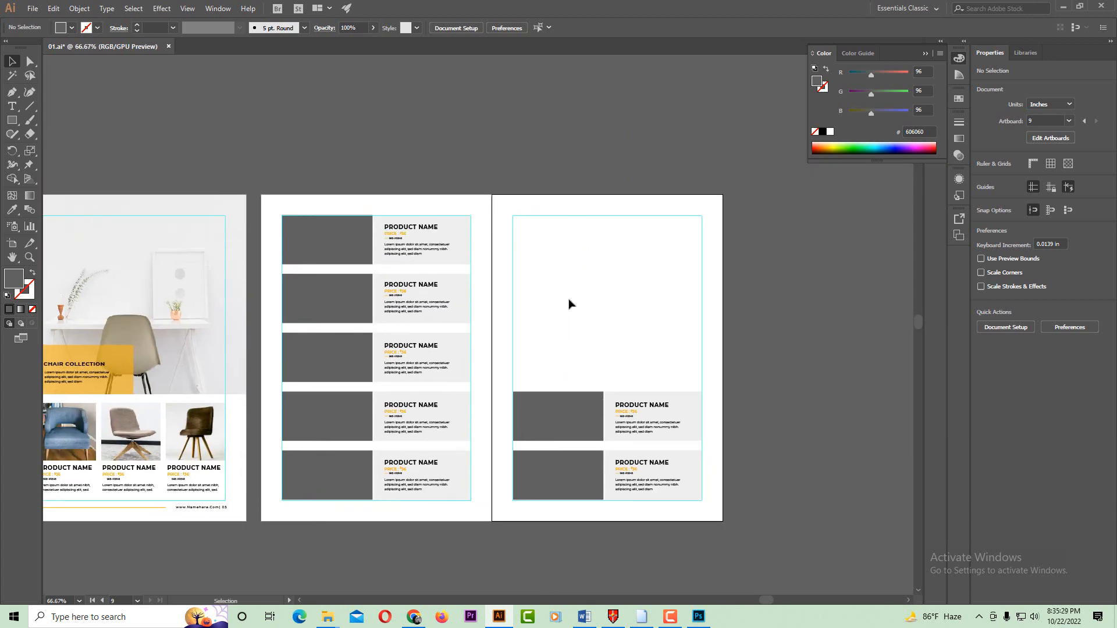
{"action": "left_click", "coordinate": [570, 301], "text": "ctrl"}
{"action": "left_click_drag", "start_coordinate": [524, 319], "coordinate": [598, 283]}
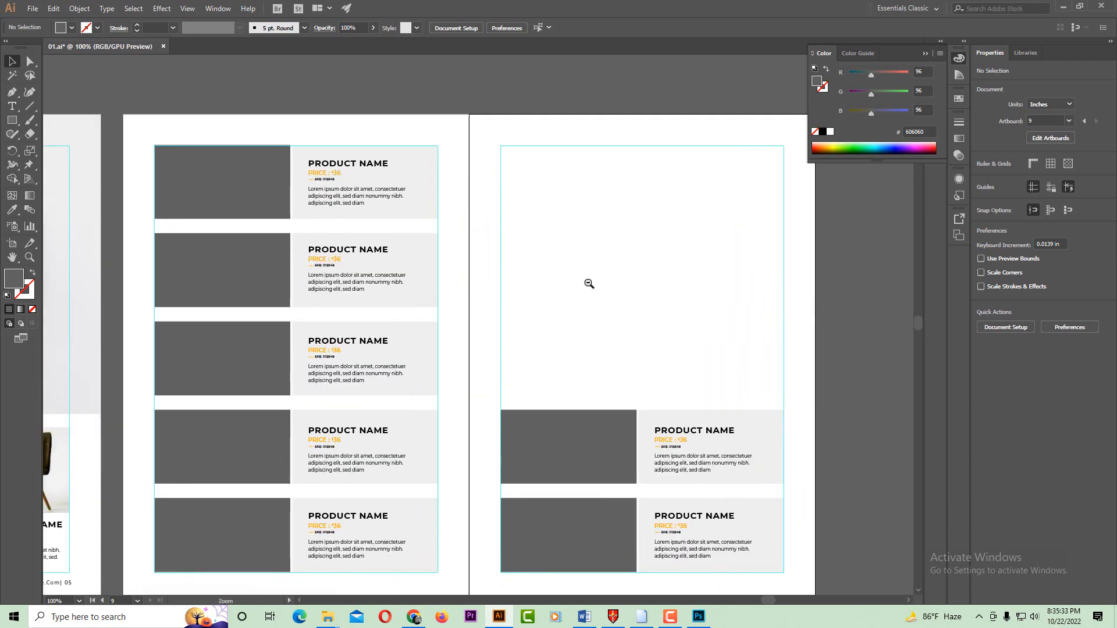
{"action": "left_click", "coordinate": [589, 283], "text": "ctrl+alt"}
{"action": "left_click_drag", "start_coordinate": [542, 304], "coordinate": [602, 271]}
{"action": "left_click", "coordinate": [492, 305], "text": "ctrl"}
{"action": "left_click_drag", "start_coordinate": [497, 337], "coordinate": [564, 303]}
- Switch to Chrome and look through the free stock photos on the Pexels home page
{"action": "left_click", "coordinate": [409, 625]}
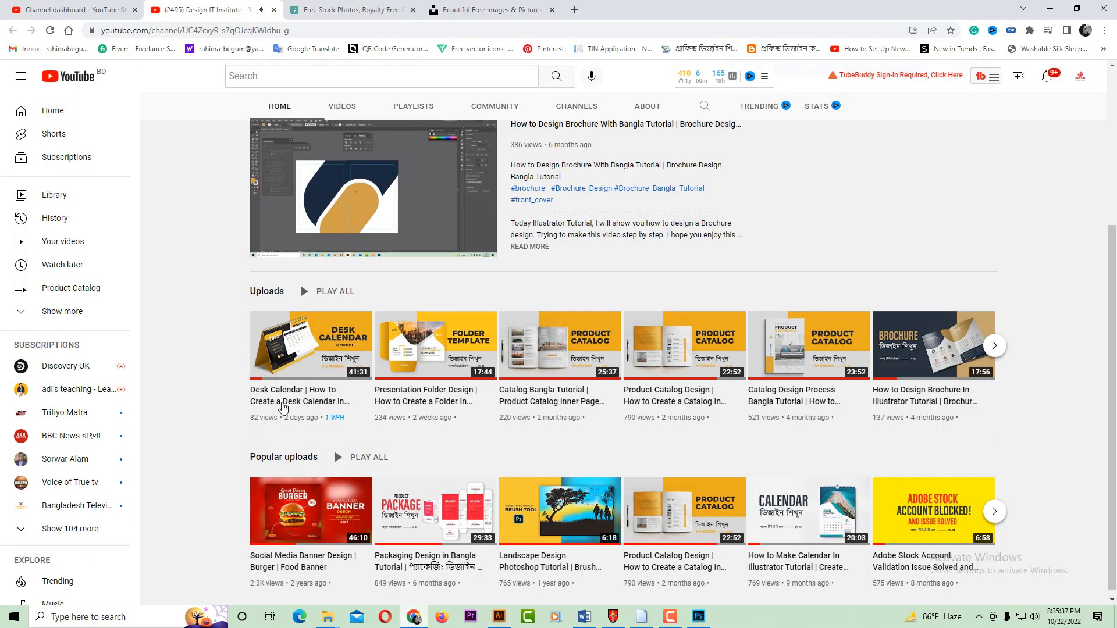
{"action": "left_click", "coordinate": [353, 5]}
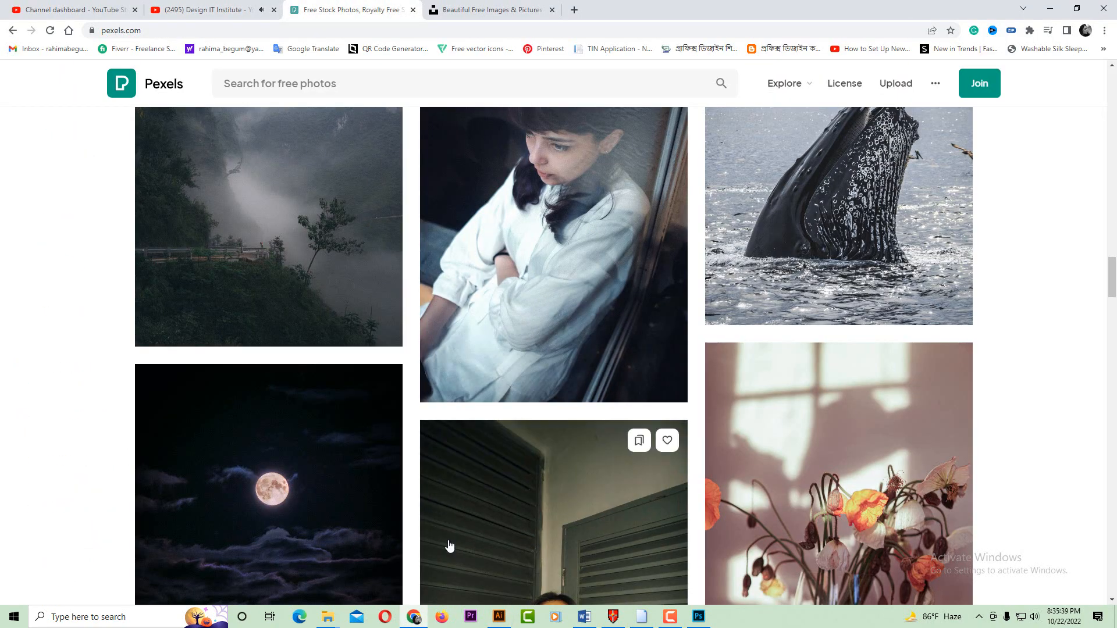
{"action": "scroll", "coordinate": [603, 436], "scroll_direction": "up", "scroll_amount": 2}
{"action": "scroll", "coordinate": [473, 219], "scroll_direction": "down", "scroll_amount": 10}
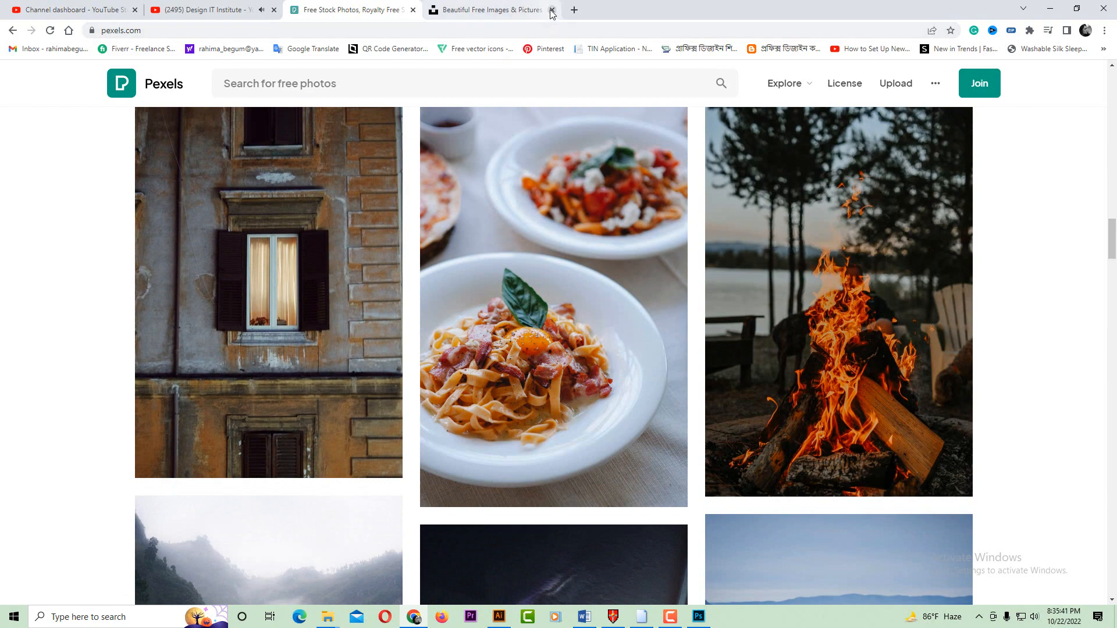
- Search Google for "image free download" and open the Pexels and Unsplash results in new tabs
{"action": "left_click", "coordinate": [435, 10]}
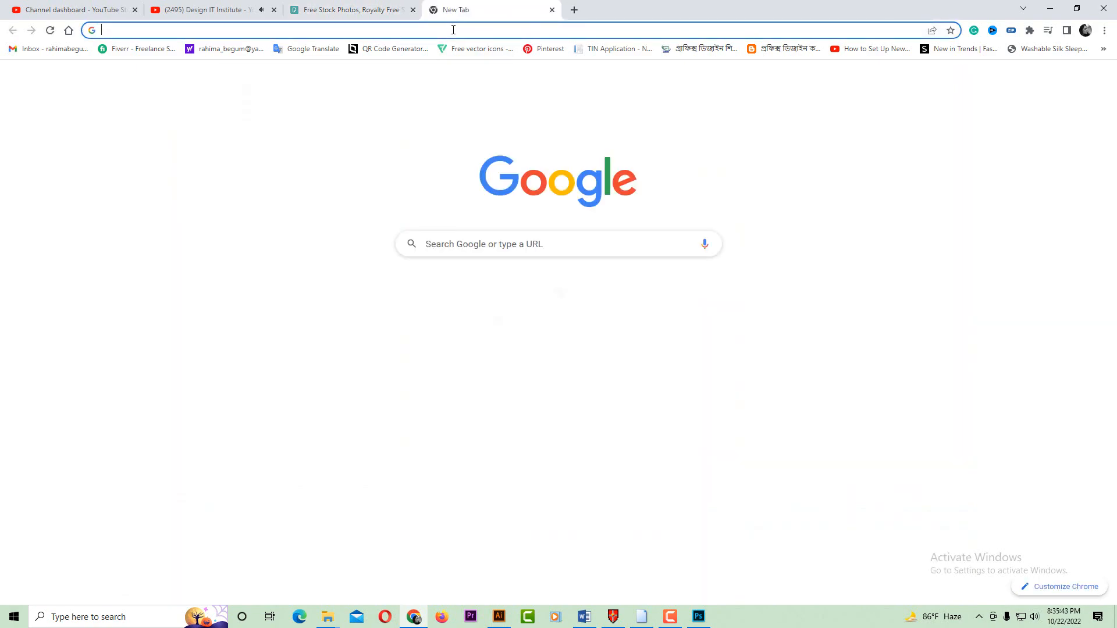
{"action": "left_click", "coordinate": [358, 51]}
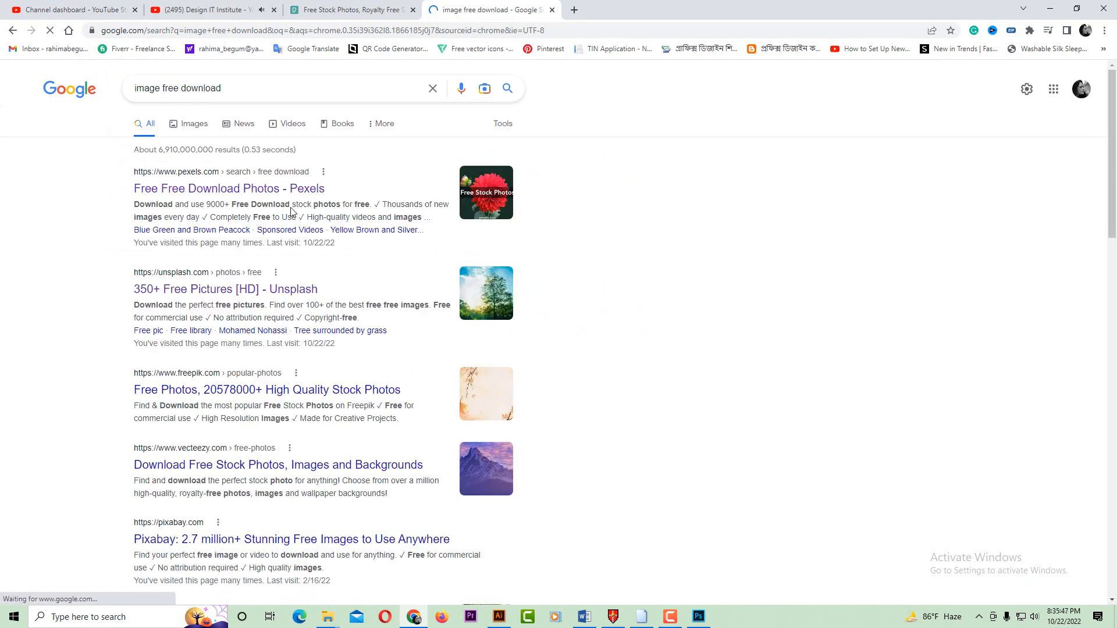
{"action": "right_click", "coordinate": [292, 194]}
{"action": "left_click", "coordinate": [316, 202]}
{"action": "right_click", "coordinate": [283, 288]}
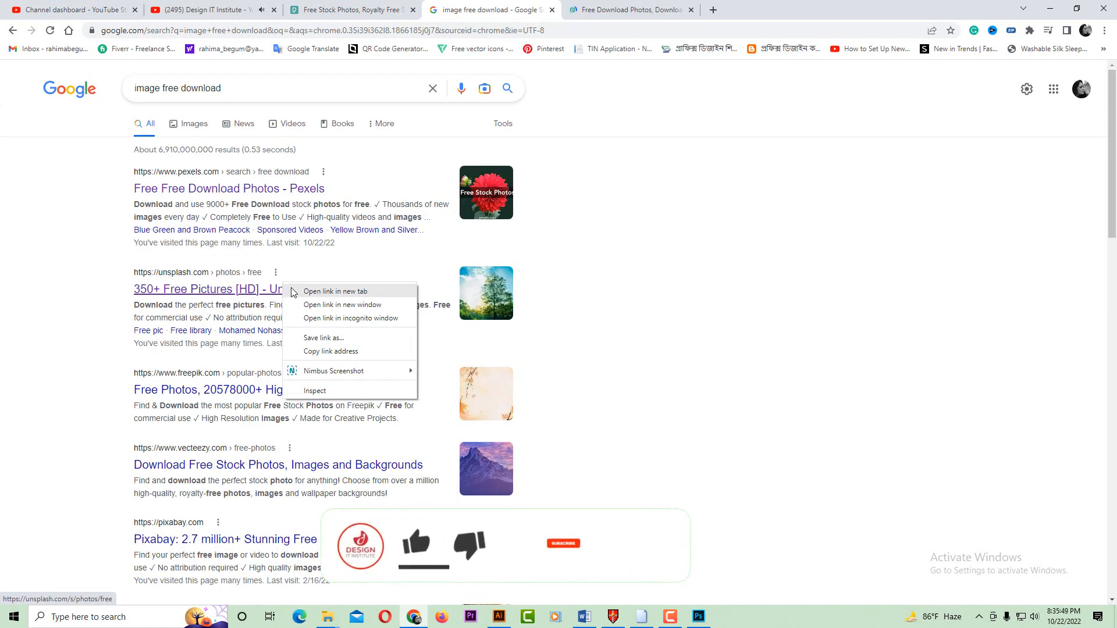
{"action": "left_click", "coordinate": [308, 296]}
{"action": "scroll", "coordinate": [305, 337], "scroll_direction": "down", "scroll_amount": 2}
- Look over the free photo pages opened on Pexels and Unsplash
{"action": "left_click", "coordinate": [625, 9]}
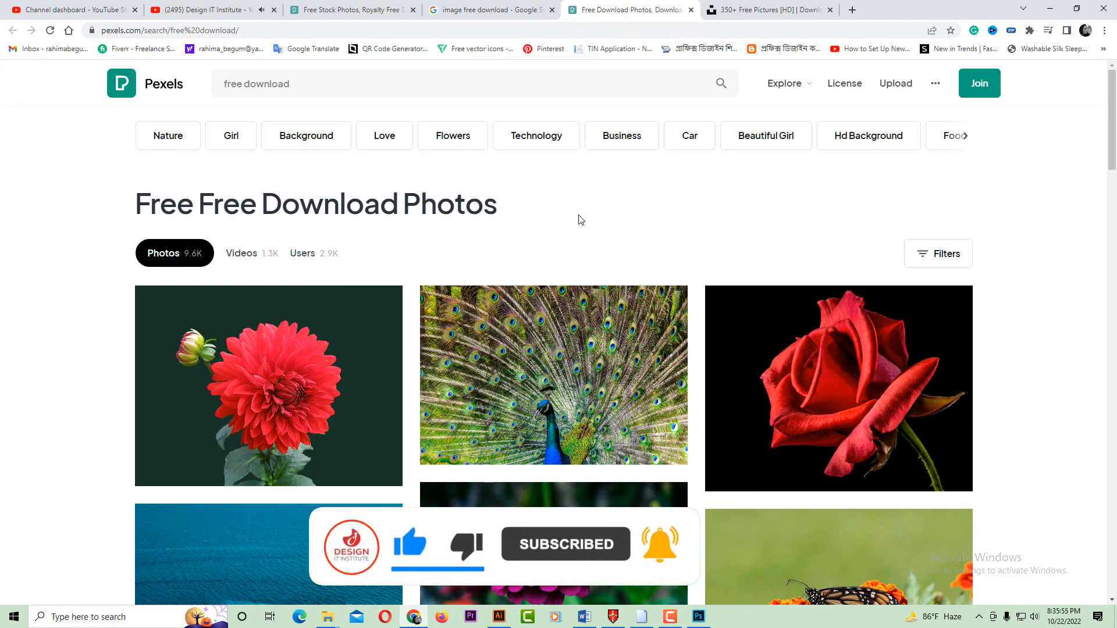
{"action": "left_click", "coordinate": [747, 8]}
{"action": "scroll", "coordinate": [562, 267], "scroll_direction": "down", "scroll_amount": 4}
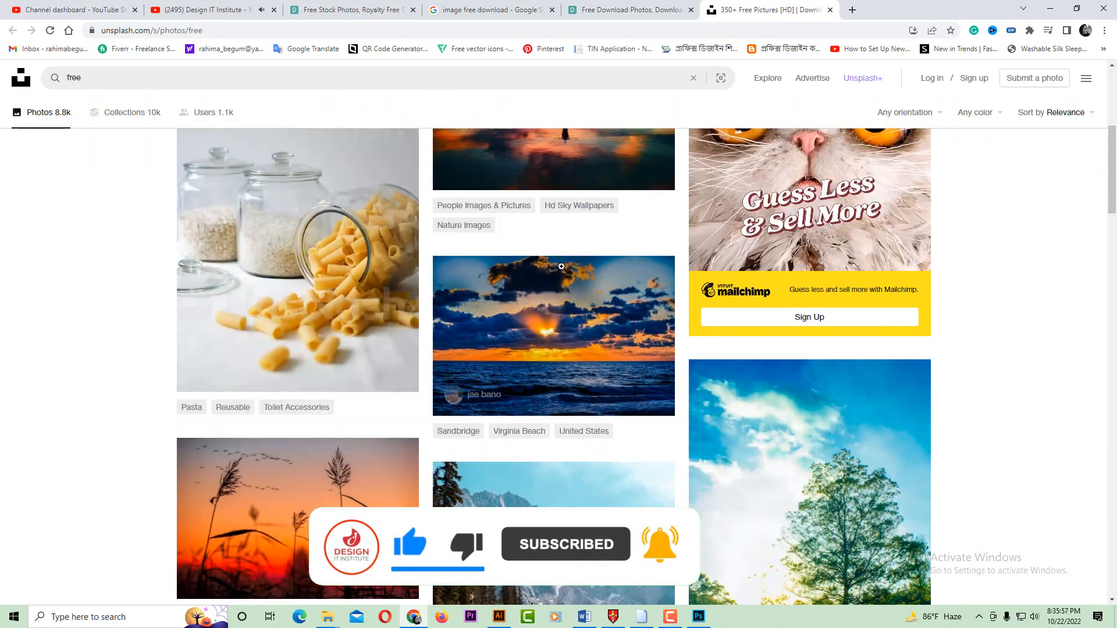
{"action": "scroll", "coordinate": [562, 267], "scroll_direction": "up", "scroll_amount": 3}
{"action": "scroll", "coordinate": [561, 267], "scroll_direction": "up", "scroll_amount": 1}
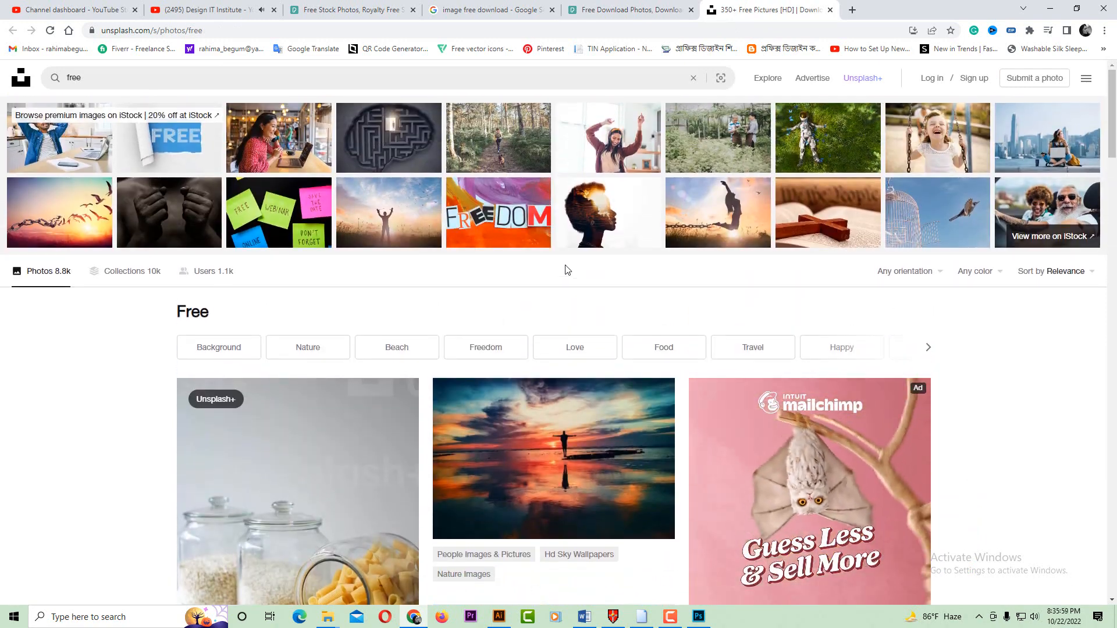
- Return to the Pexels free download page and search it for "bedroom" photos
{"action": "key", "text": "ctrl+shift+Tab"}
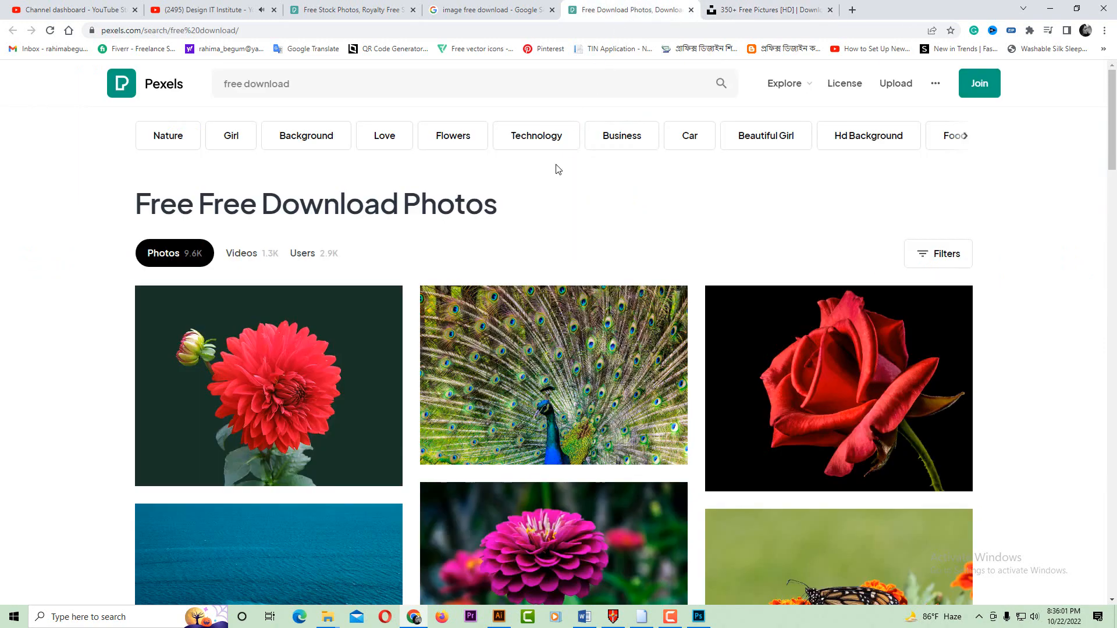
{"action": "left_click", "coordinate": [324, 89]}
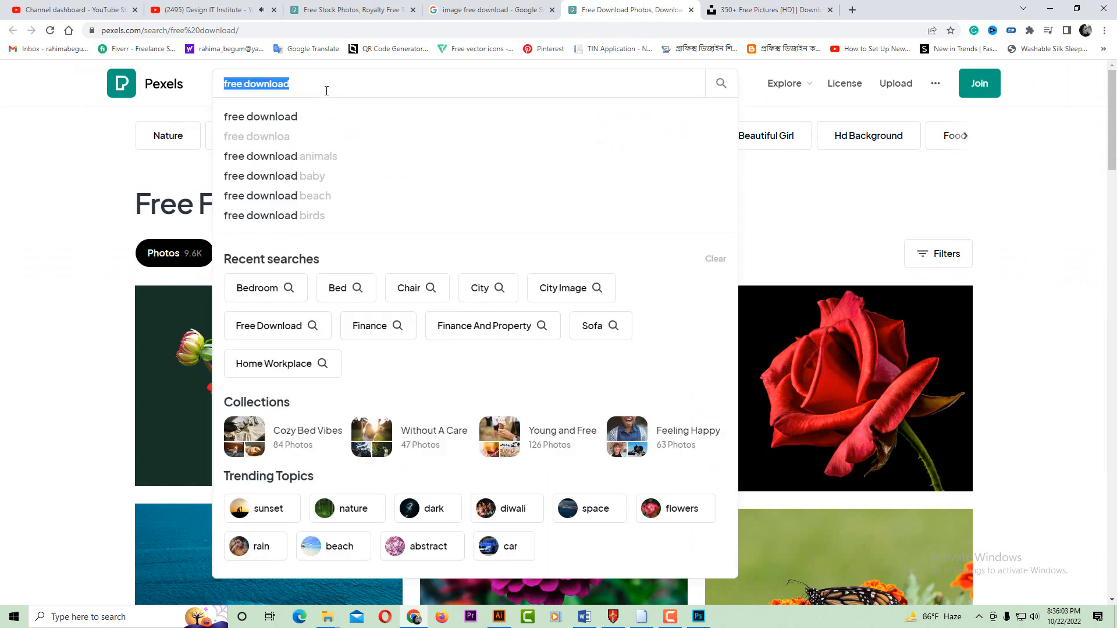
{"action": "key", "text": "BackSpace"}
{"action": "type", "text": "bed"}
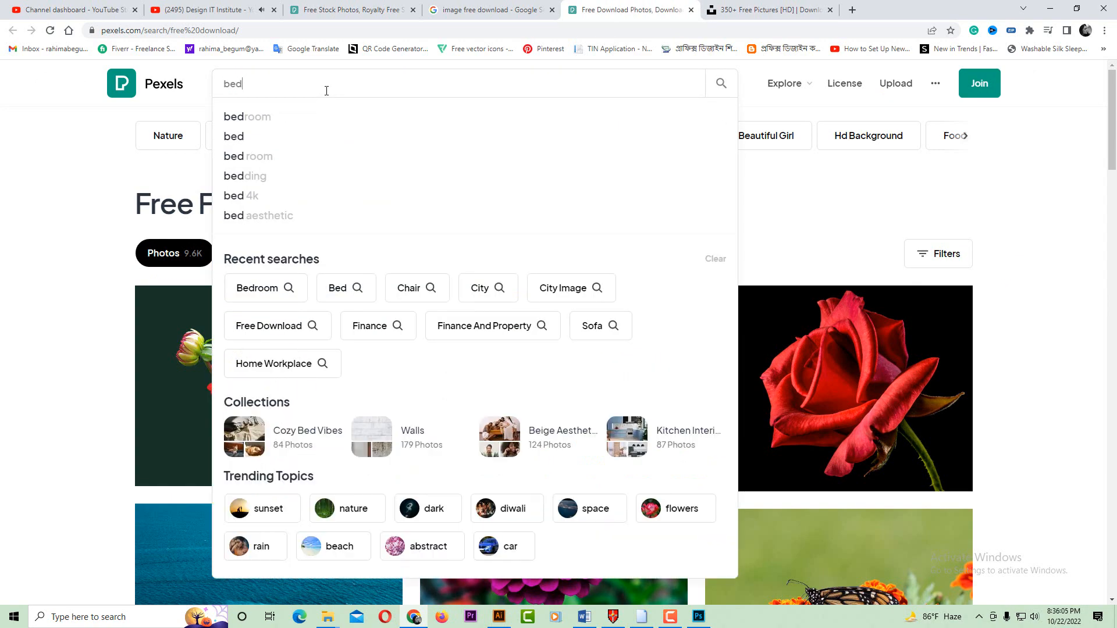
{"action": "left_click", "coordinate": [320, 116]}
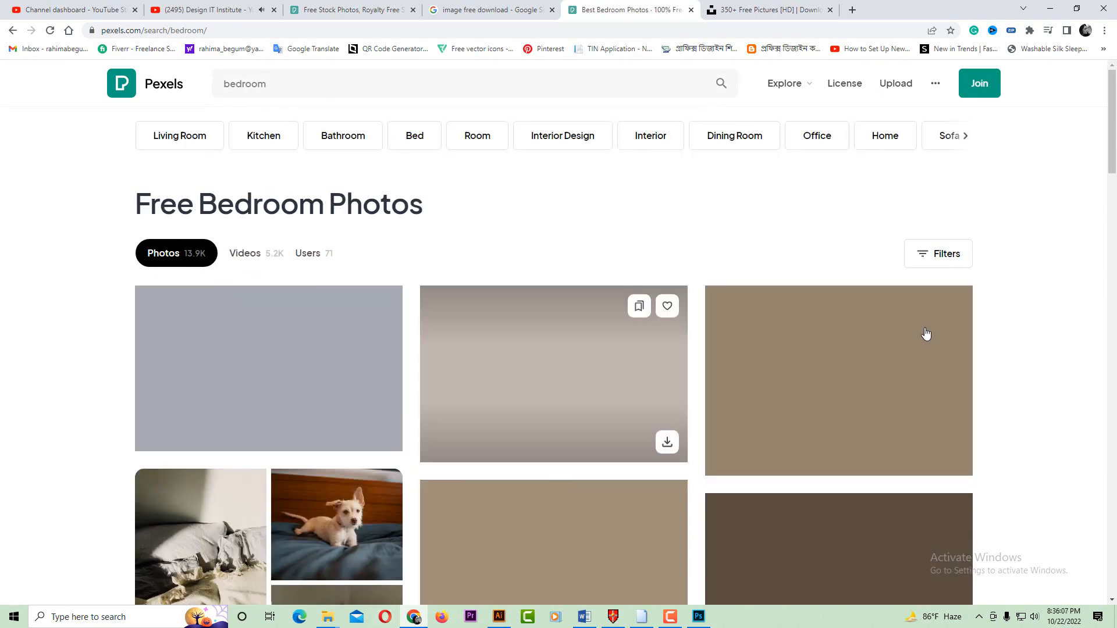
- Open the photo of the bright beige bedroom with light blue bedding and a large rug in a new tab
{"action": "scroll", "coordinate": [942, 332], "scroll_direction": "down", "scroll_amount": 6}
{"action": "scroll", "coordinate": [960, 330], "scroll_direction": "up", "scroll_amount": 1}
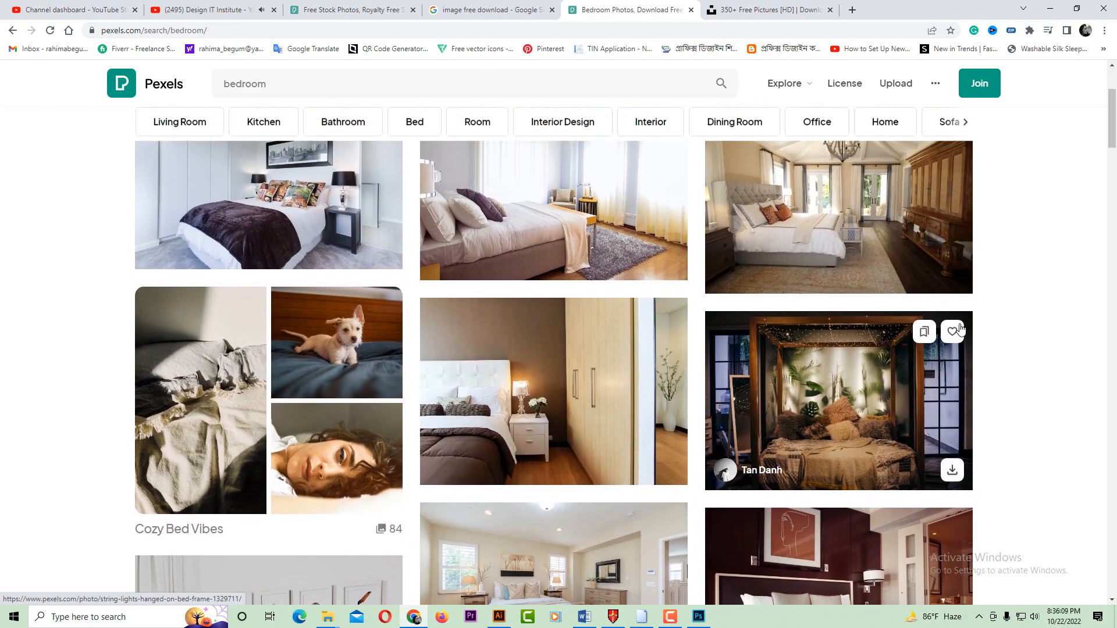
{"action": "scroll", "coordinate": [960, 330], "scroll_direction": "down", "scroll_amount": 3}
{"action": "scroll", "coordinate": [961, 330], "scroll_direction": "down", "scroll_amount": 2}
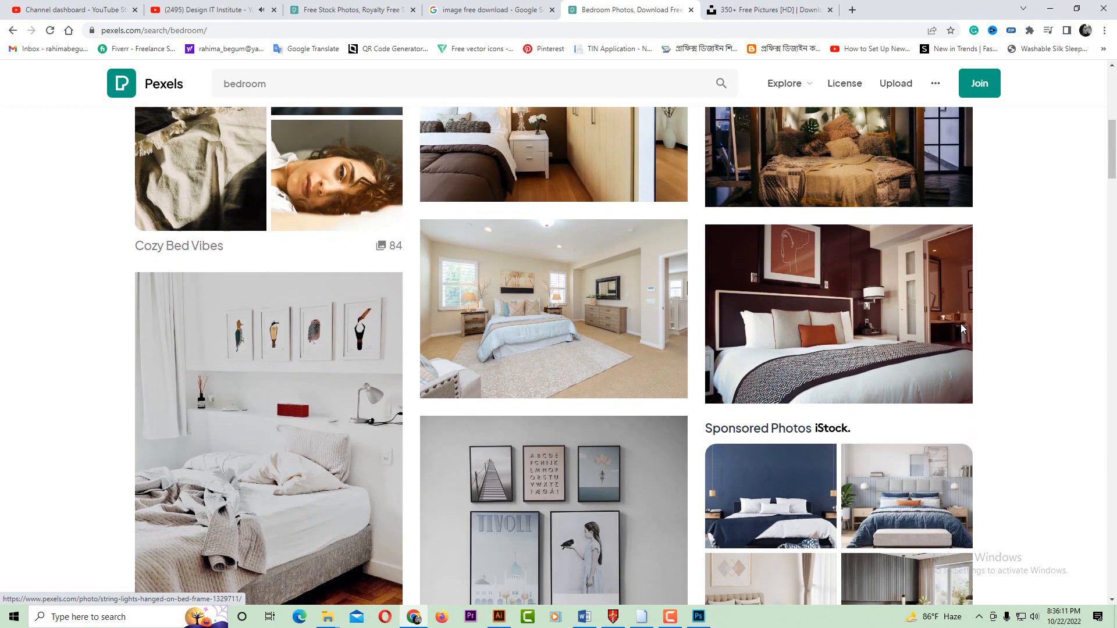
{"action": "right_click", "coordinate": [526, 292]}
{"action": "left_click", "coordinate": [559, 303]}
- Open the photo of the bedroom with a brown blanket and an open balcony door in a new tab
{"action": "scroll", "coordinate": [590, 332], "scroll_direction": "down", "scroll_amount": 4}
{"action": "scroll", "coordinate": [590, 333], "scroll_direction": "down", "scroll_amount": 10}
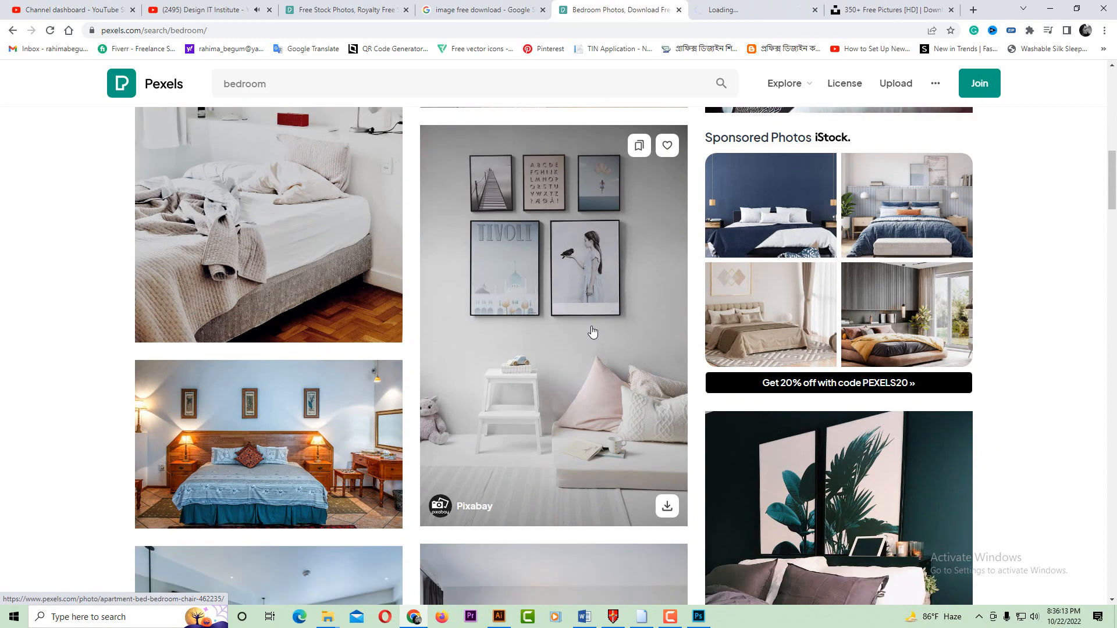
{"action": "scroll", "coordinate": [592, 332], "scroll_direction": "down", "scroll_amount": 7}
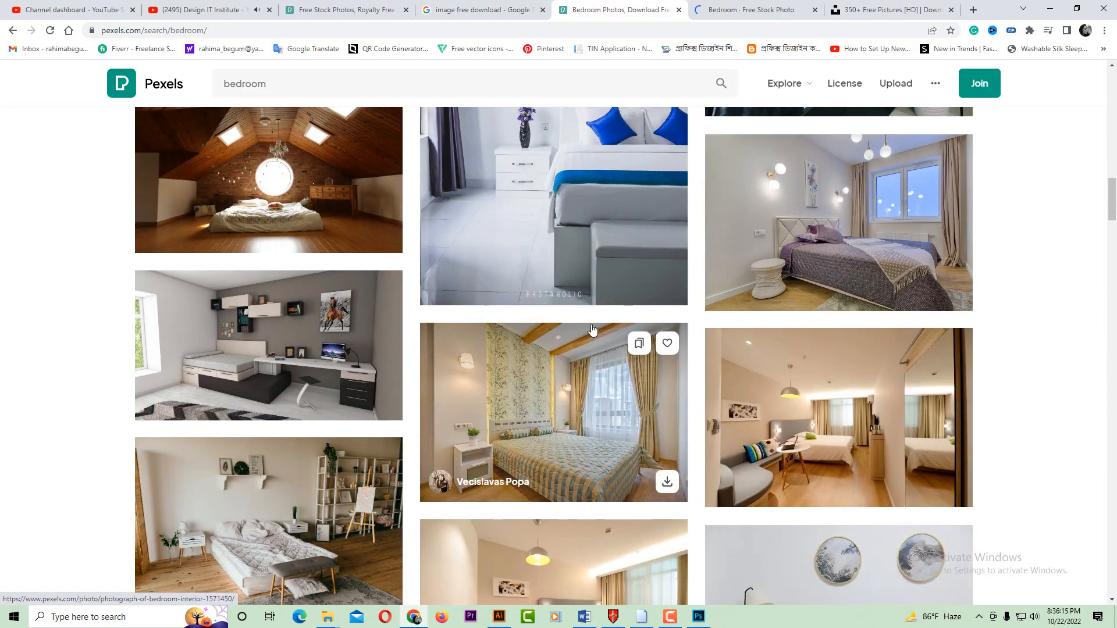
{"action": "scroll", "coordinate": [592, 330], "scroll_direction": "down", "scroll_amount": 3}
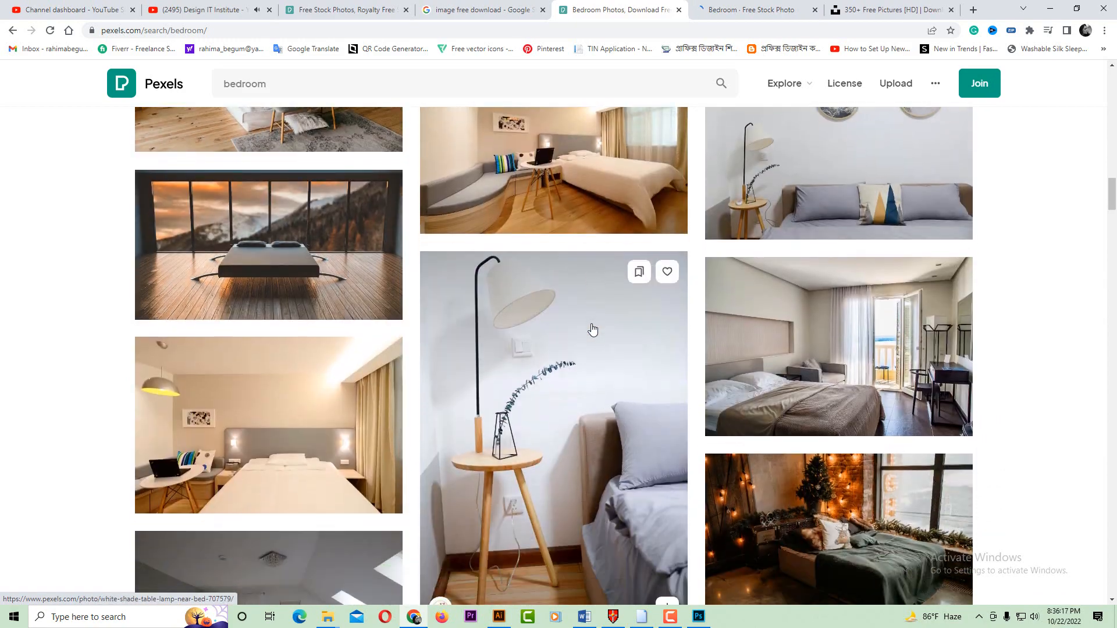
{"action": "right_click", "coordinate": [829, 248]}
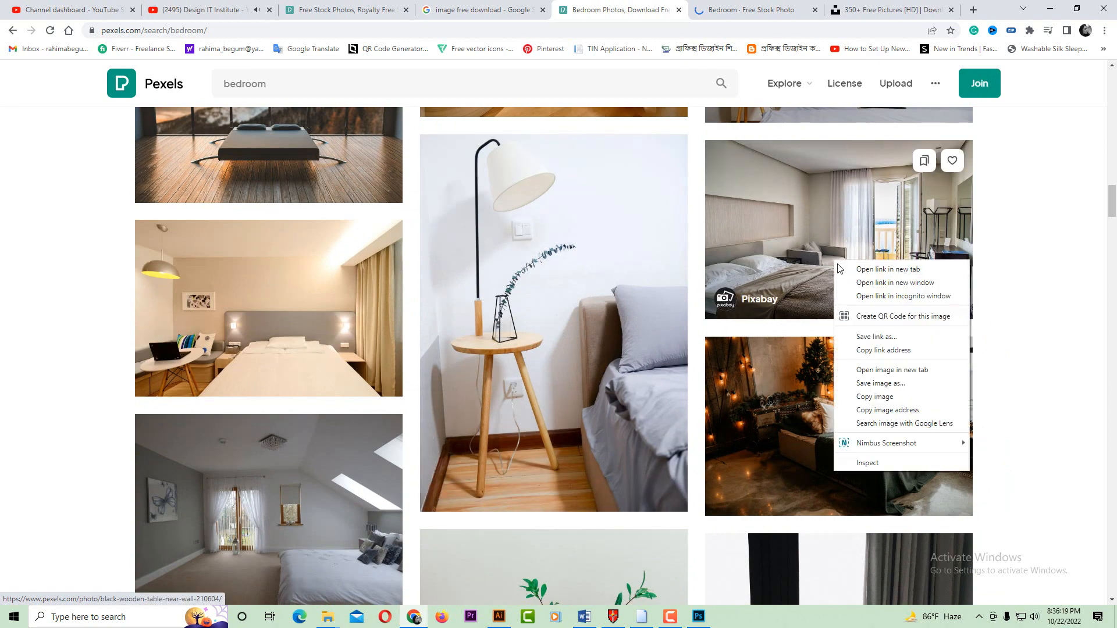
{"action": "left_click", "coordinate": [857, 258]}
- Look through further bedroom results and open a bedroom furniture photo in a new tab
{"action": "scroll", "coordinate": [818, 295], "scroll_direction": "down", "scroll_amount": 8}
{"action": "scroll", "coordinate": [817, 296], "scroll_direction": "down", "scroll_amount": 5}
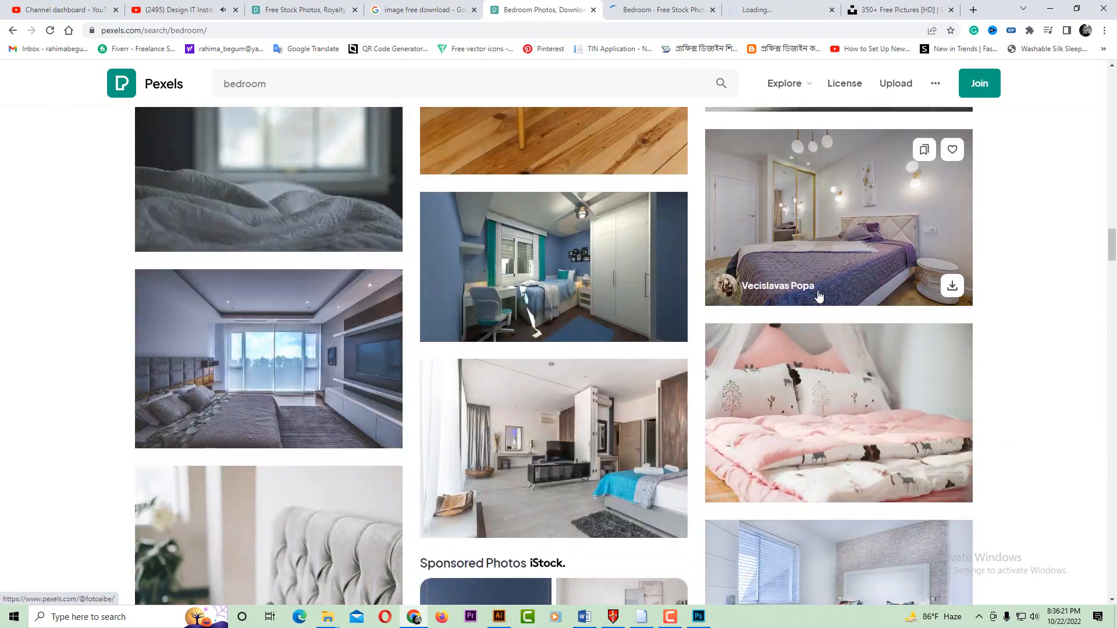
{"action": "scroll", "coordinate": [818, 295], "scroll_direction": "down", "scroll_amount": 2}
{"action": "scroll", "coordinate": [818, 295], "scroll_direction": "down", "scroll_amount": 3}
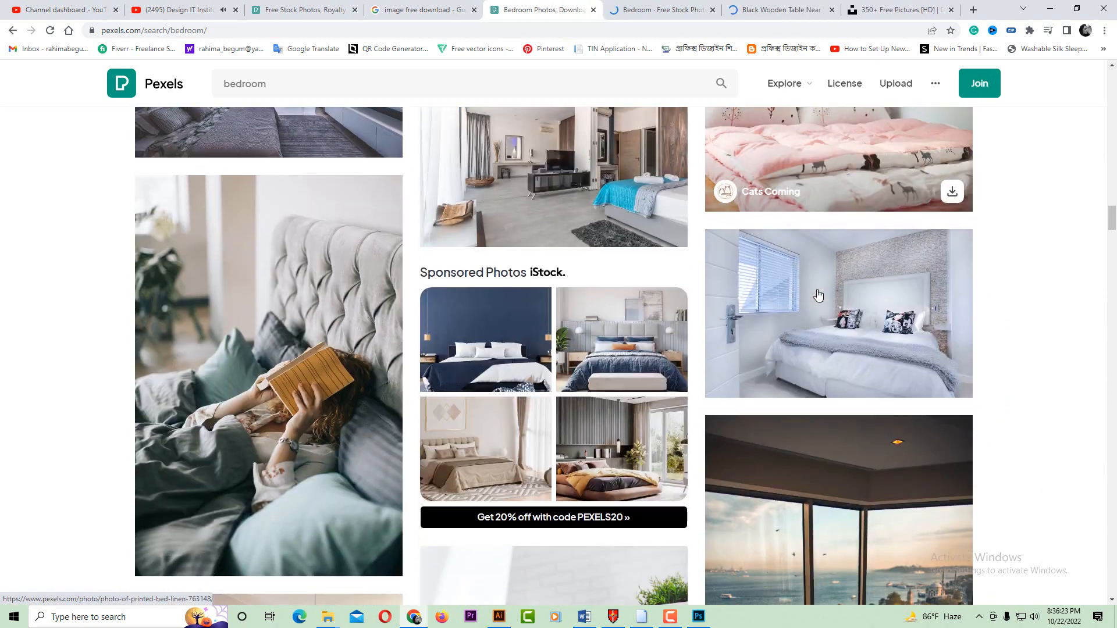
{"action": "left_click", "coordinate": [1027, 294]}
{"action": "scroll", "coordinate": [714, 303], "scroll_direction": "down", "scroll_amount": 8}
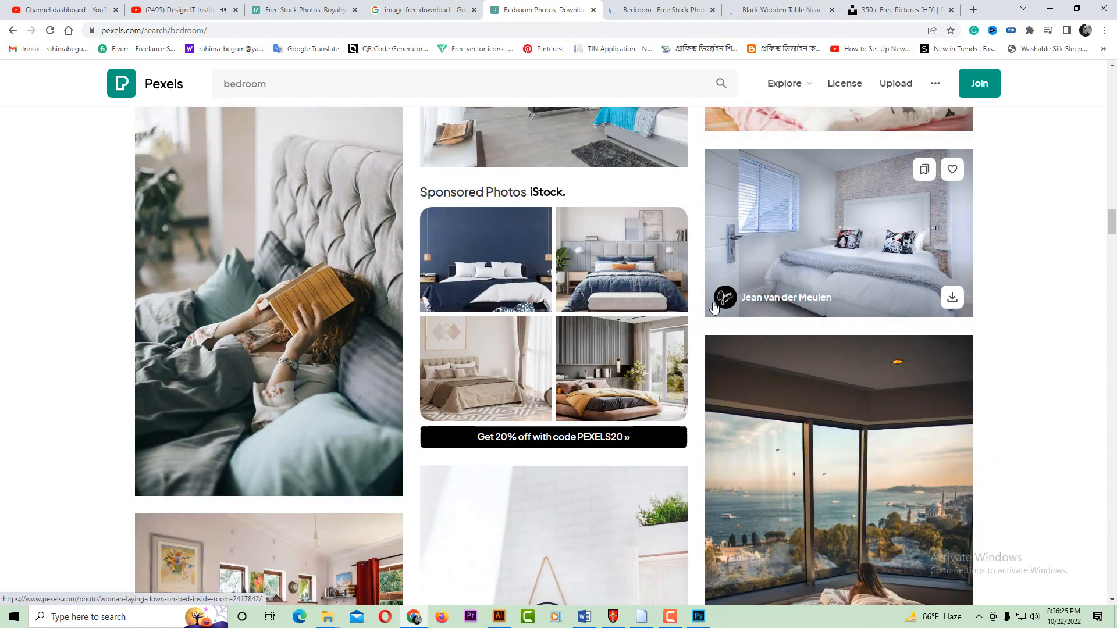
{"action": "scroll", "coordinate": [714, 304], "scroll_direction": "down", "scroll_amount": 7}
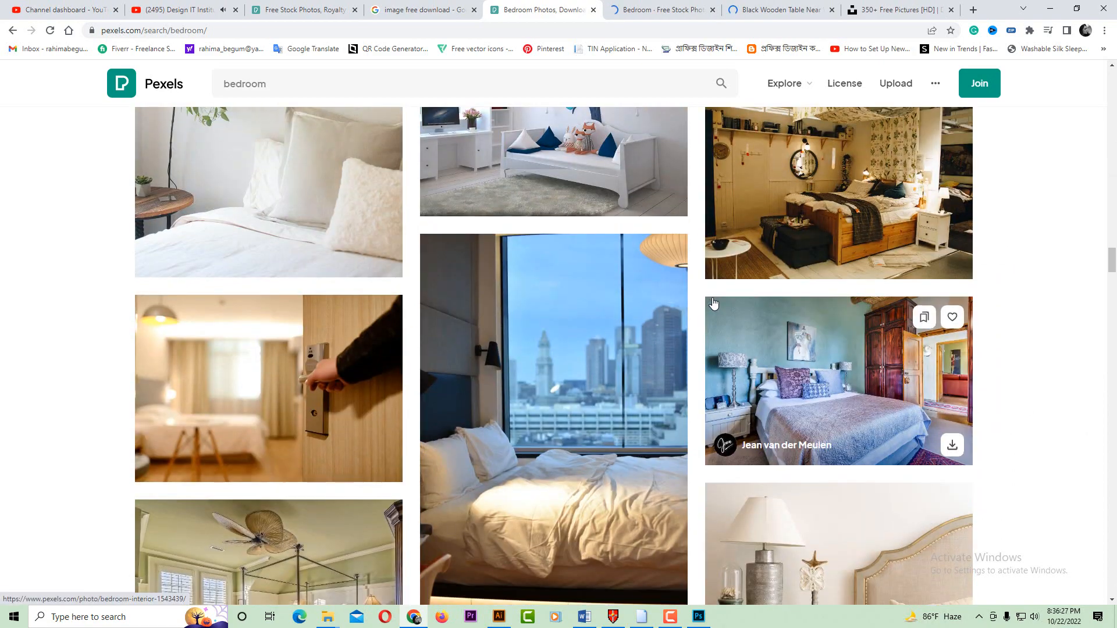
{"action": "scroll", "coordinate": [713, 303], "scroll_direction": "down", "scroll_amount": 4}
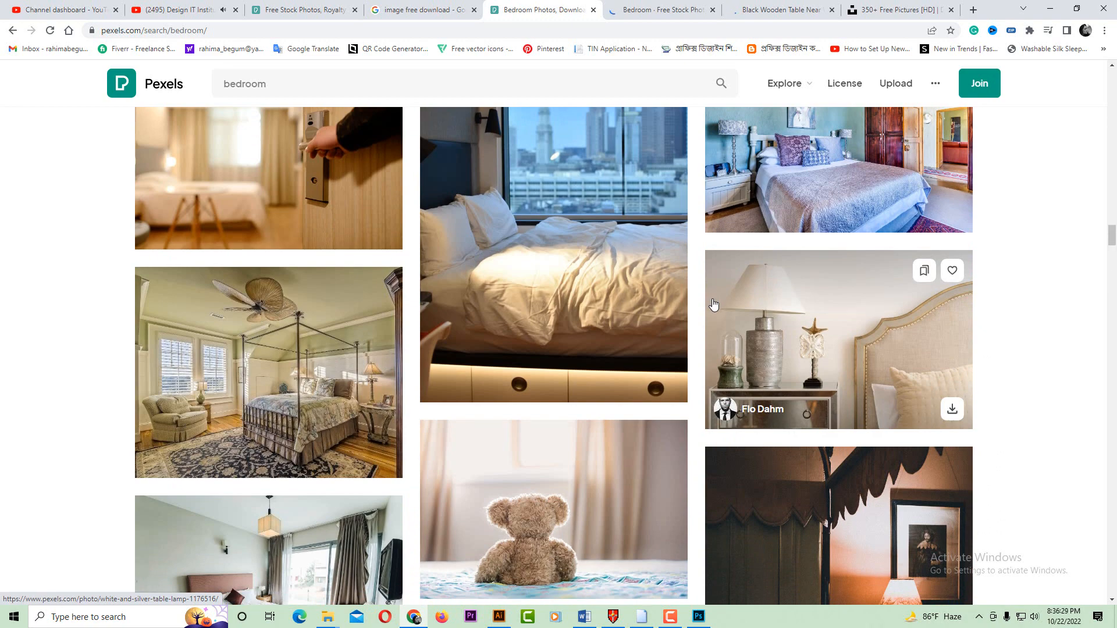
{"action": "scroll", "coordinate": [714, 303], "scroll_direction": "down", "scroll_amount": 1}
{"action": "scroll", "coordinate": [714, 303], "scroll_direction": "down", "scroll_amount": 10}
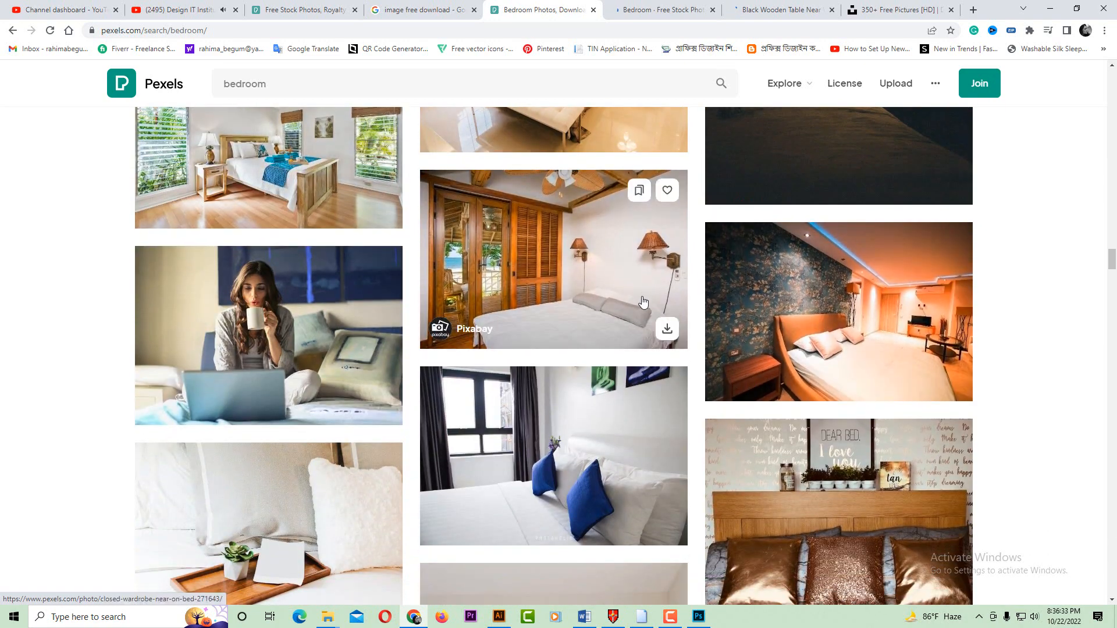
{"action": "scroll", "coordinate": [488, 342], "scroll_direction": "down", "scroll_amount": 1}
{"action": "scroll", "coordinate": [637, 399], "scroll_direction": "down", "scroll_amount": 10}
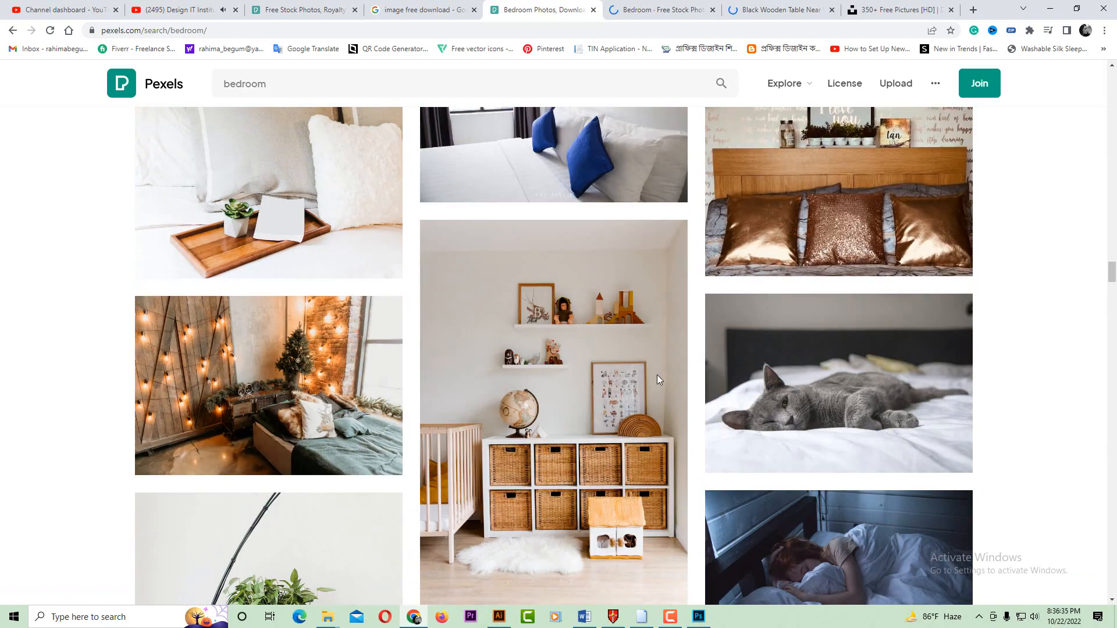
{"action": "scroll", "coordinate": [658, 374], "scroll_direction": "down", "scroll_amount": 10}
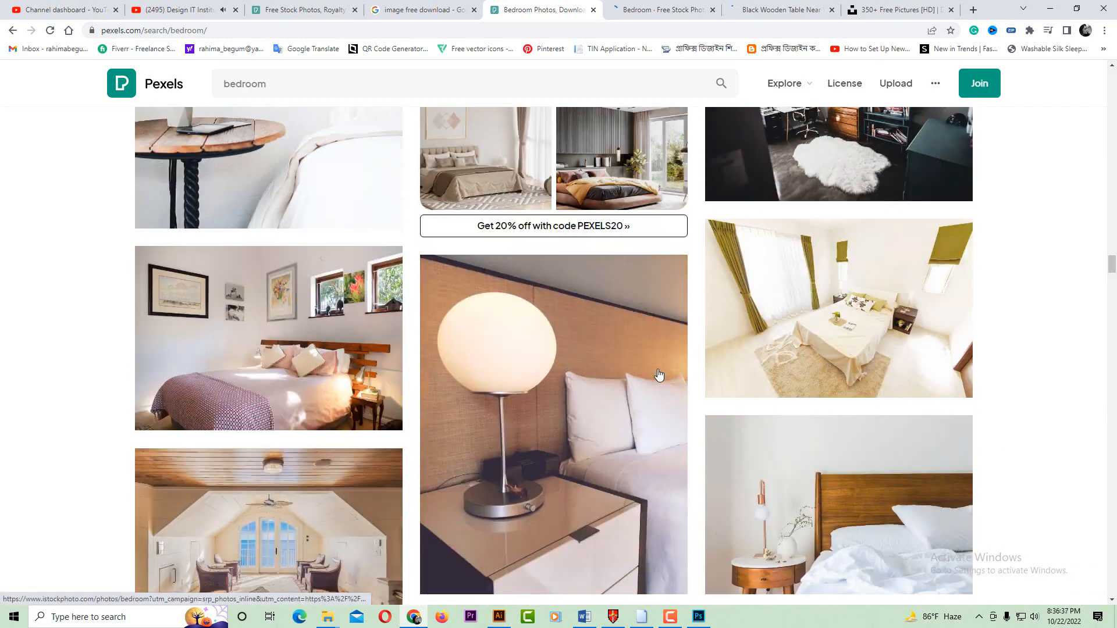
{"action": "scroll", "coordinate": [658, 374], "scroll_direction": "down", "scroll_amount": 3}
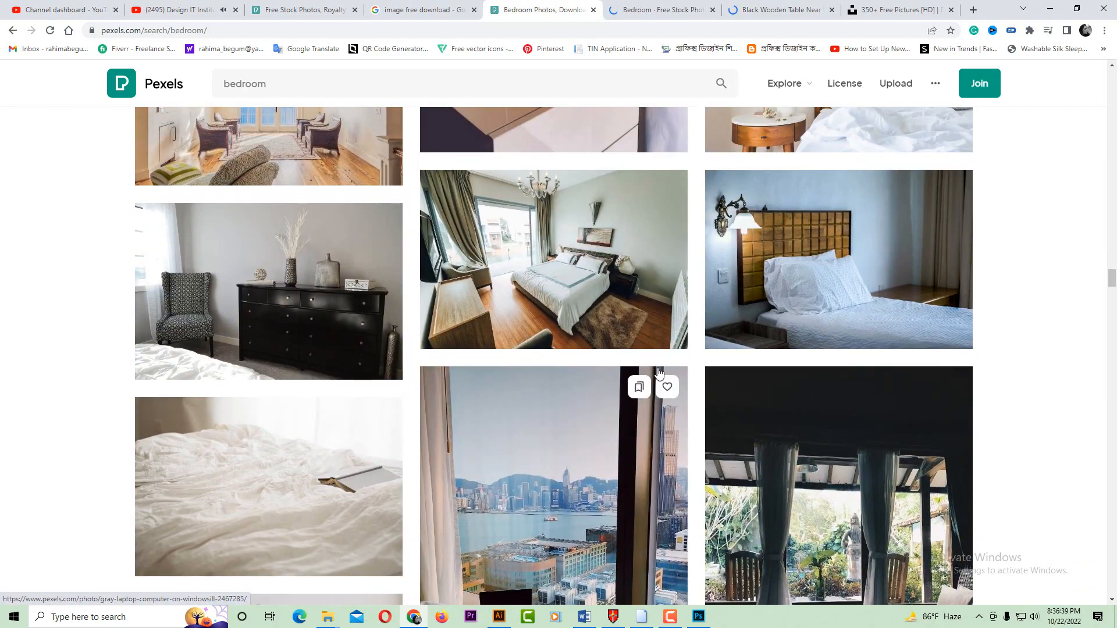
{"action": "scroll", "coordinate": [620, 278], "scroll_direction": "down", "scroll_amount": 12}
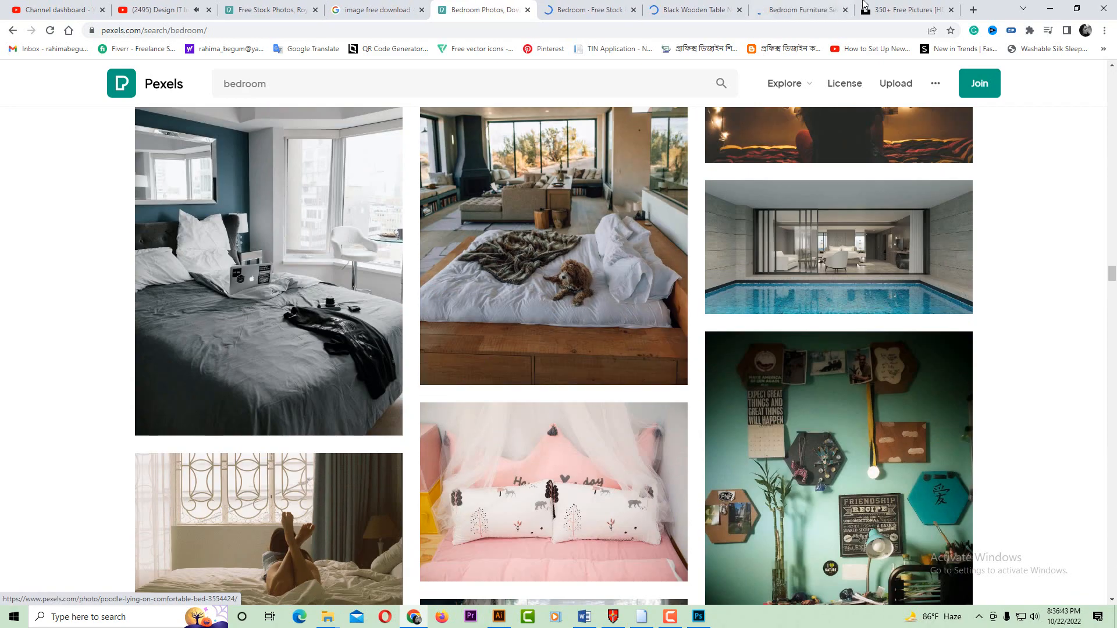
- Switch to the open Unsplash page and search its photos for "bed"
{"action": "left_click", "coordinate": [904, 10]}
{"action": "left_click", "coordinate": [275, 80]}
{"action": "key", "text": "ctrl+a"}
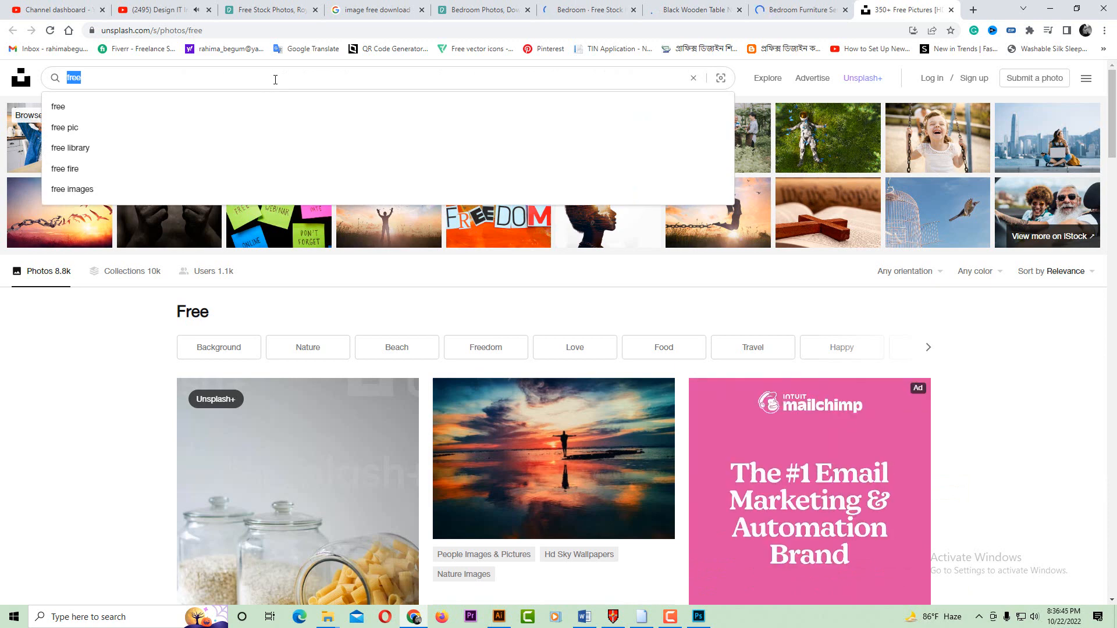
{"action": "type", "text": "de"}
{"action": "key", "text": "ctrl+a"}
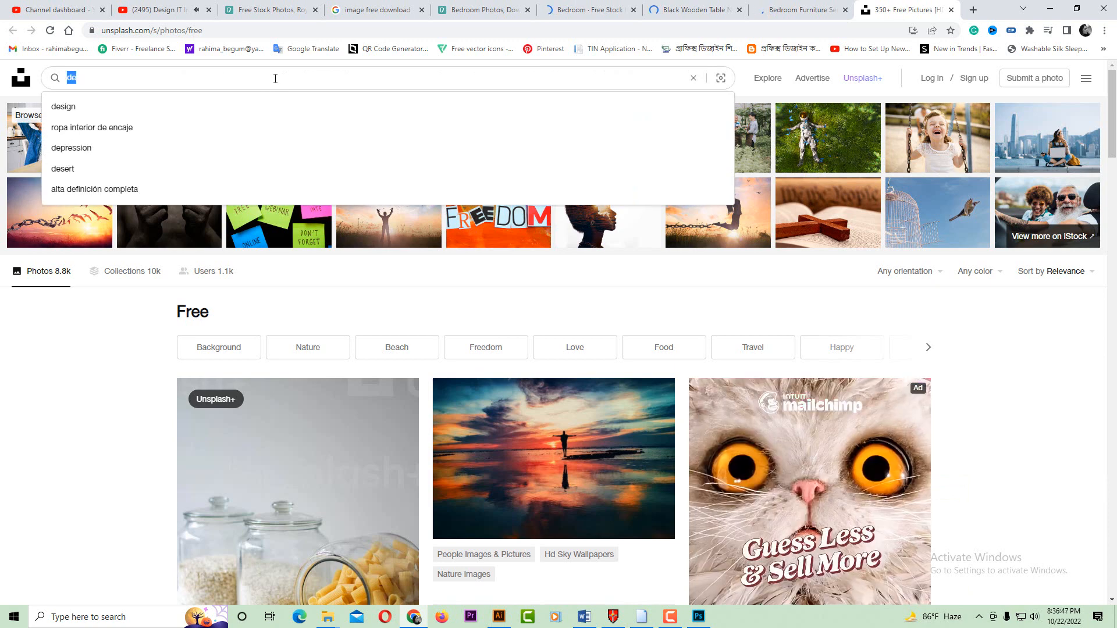
{"action": "type", "text": "bed"}
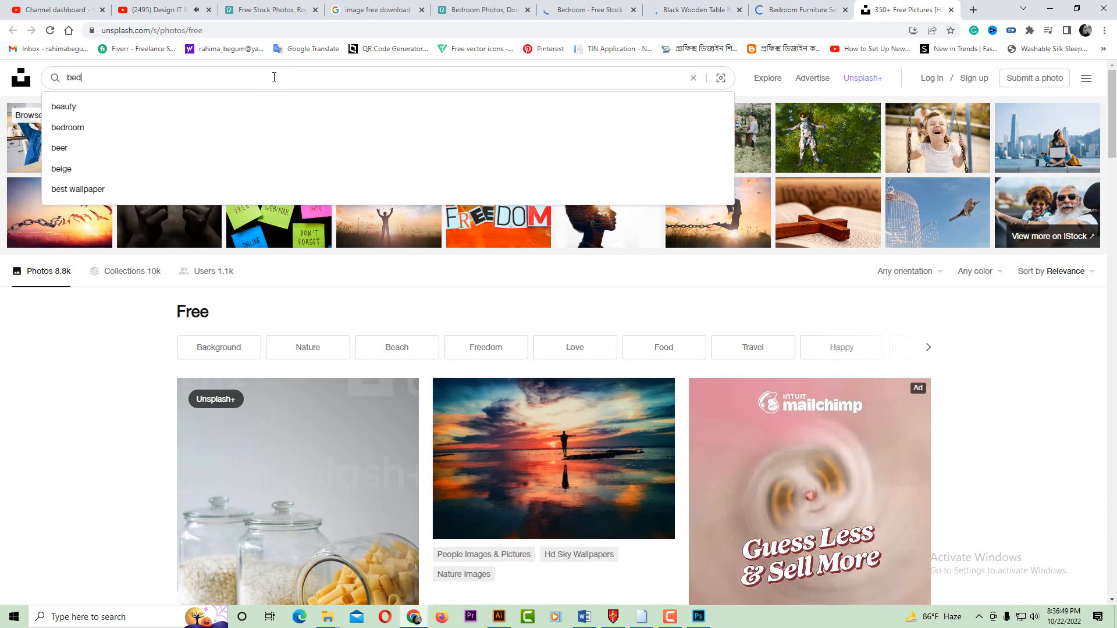
{"action": "key", "text": "Return"}
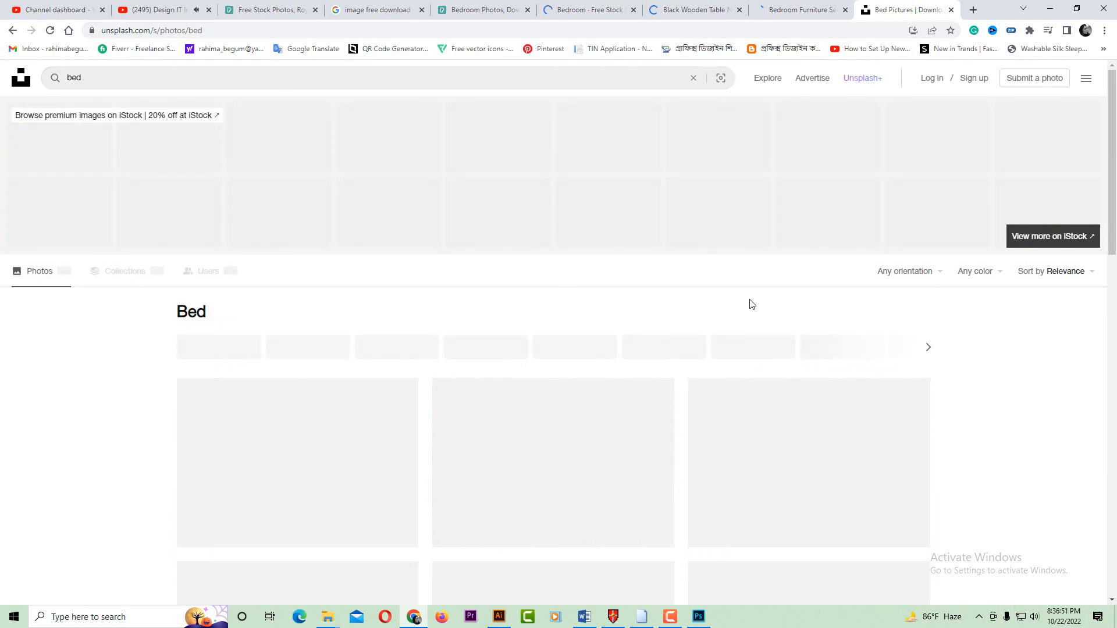
- Look over the bed photo results and change the Unsplash search to "bedroom"
{"action": "scroll", "coordinate": [535, 262], "scroll_direction": "down", "scroll_amount": 4}
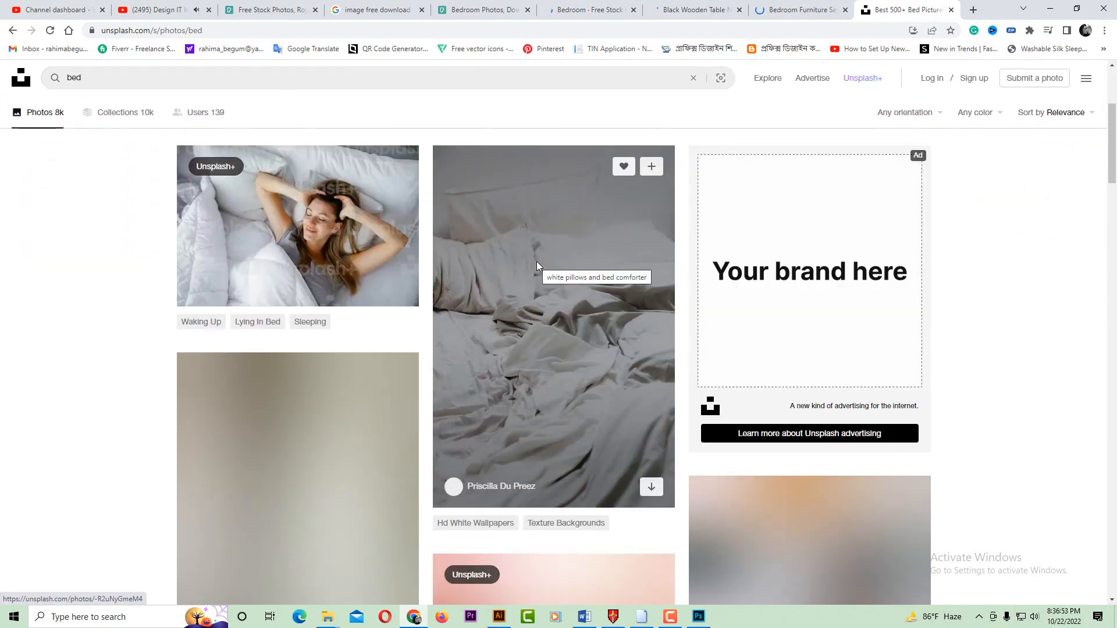
{"action": "scroll", "coordinate": [704, 321], "scroll_direction": "down", "scroll_amount": 5}
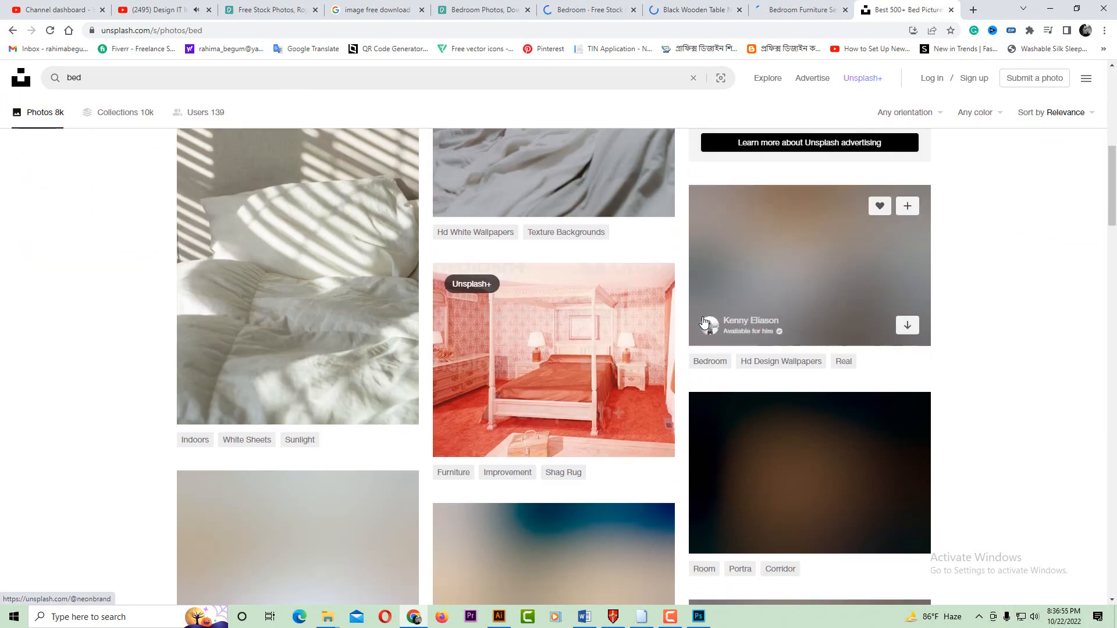
{"action": "scroll", "coordinate": [704, 322], "scroll_direction": "down", "scroll_amount": 5}
{"action": "scroll", "coordinate": [553, 349], "scroll_direction": "up", "scroll_amount": 14}
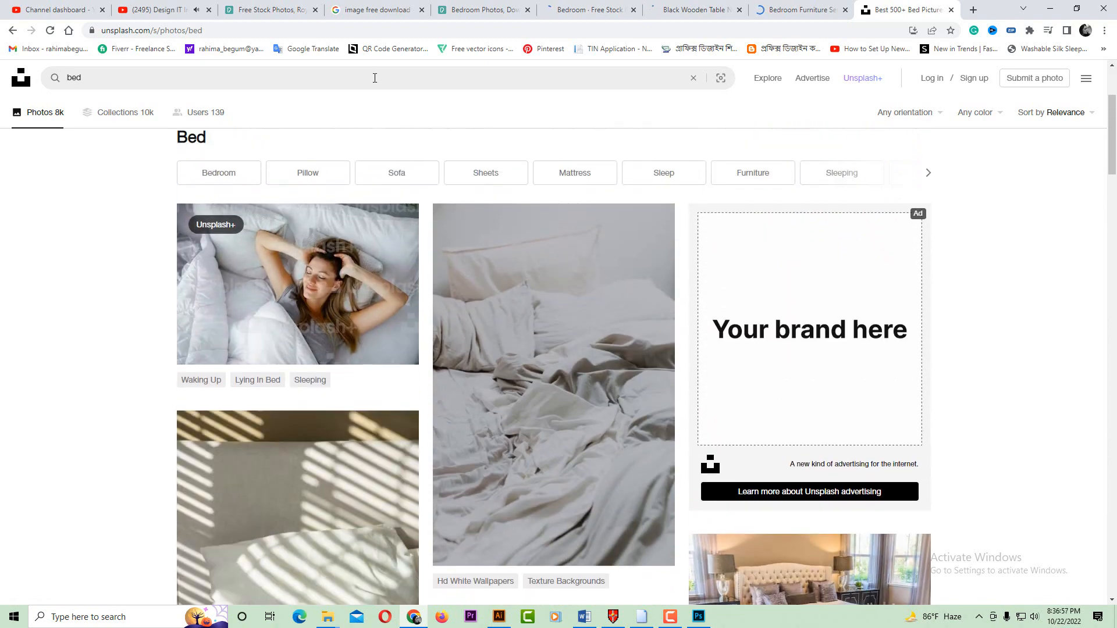
{"action": "left_click", "coordinate": [375, 78]}
{"action": "left_click", "coordinate": [332, 107]}
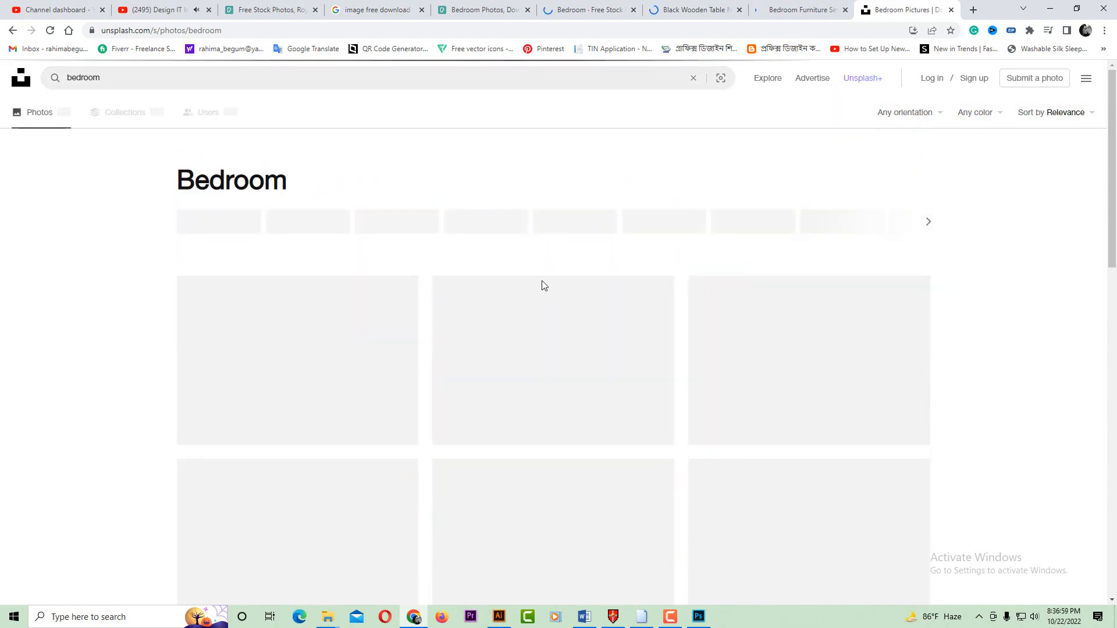
- Download the Pexels photo of the bedroom with a brown blanket and open balcony door, and dismiss the thank-you message
{"action": "left_click", "coordinate": [673, 10]}
{"action": "left_click", "coordinate": [899, 149]}
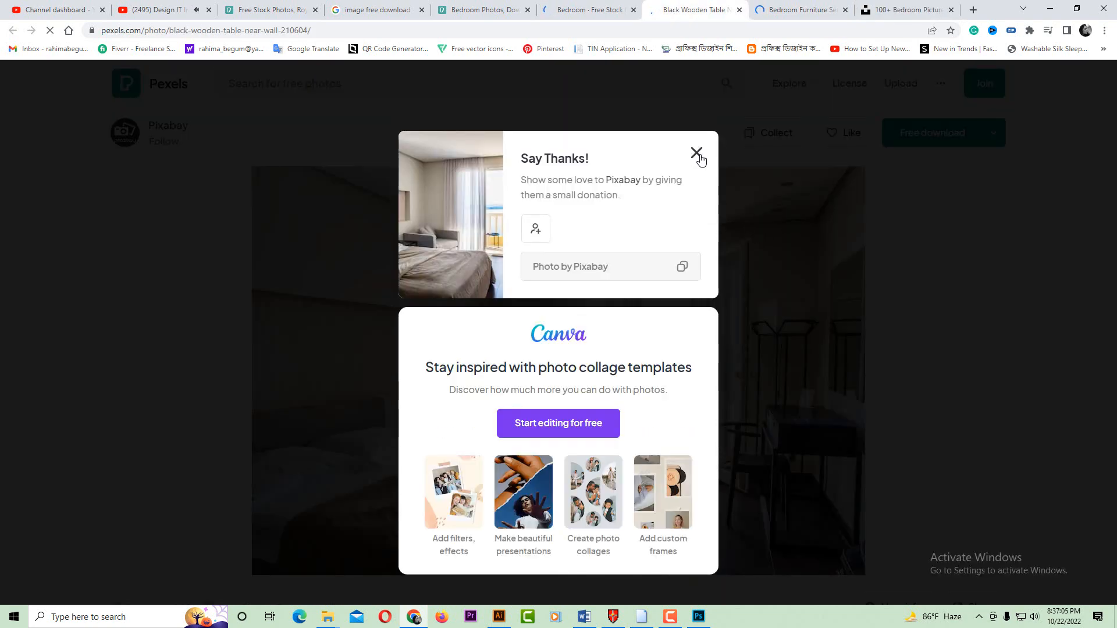
{"action": "left_click", "coordinate": [701, 121]}
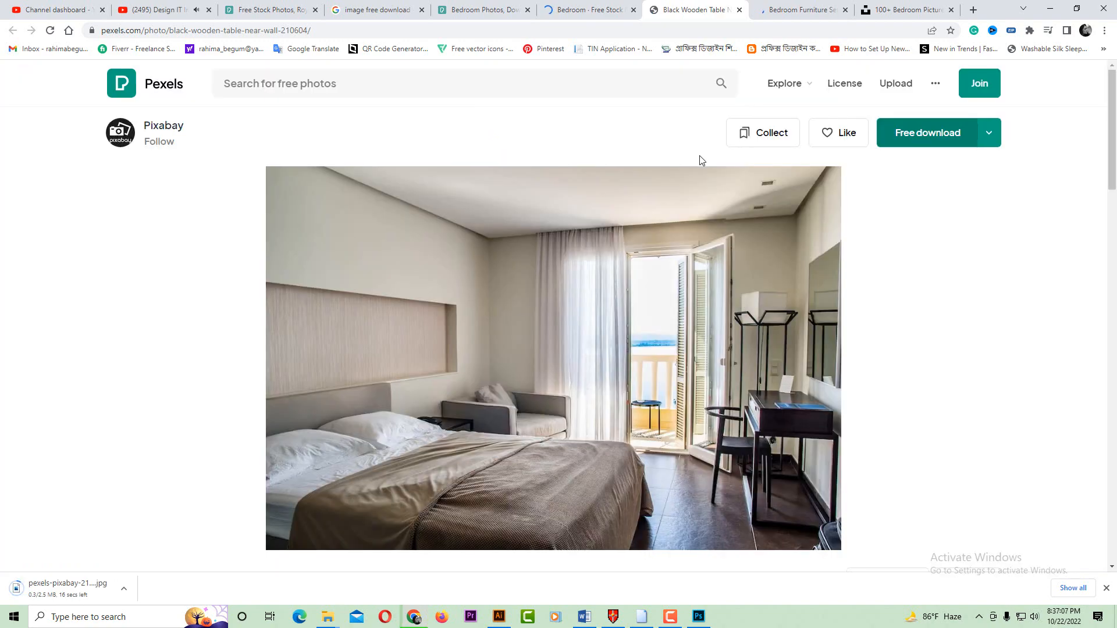
- From the similar photos, open the bedroom with dark gray curtains, white tufted bed and white lounge chair in a new tab
{"action": "scroll", "coordinate": [724, 285], "scroll_direction": "down", "scroll_amount": 10}
{"action": "scroll", "coordinate": [724, 285], "scroll_direction": "down", "scroll_amount": 5}
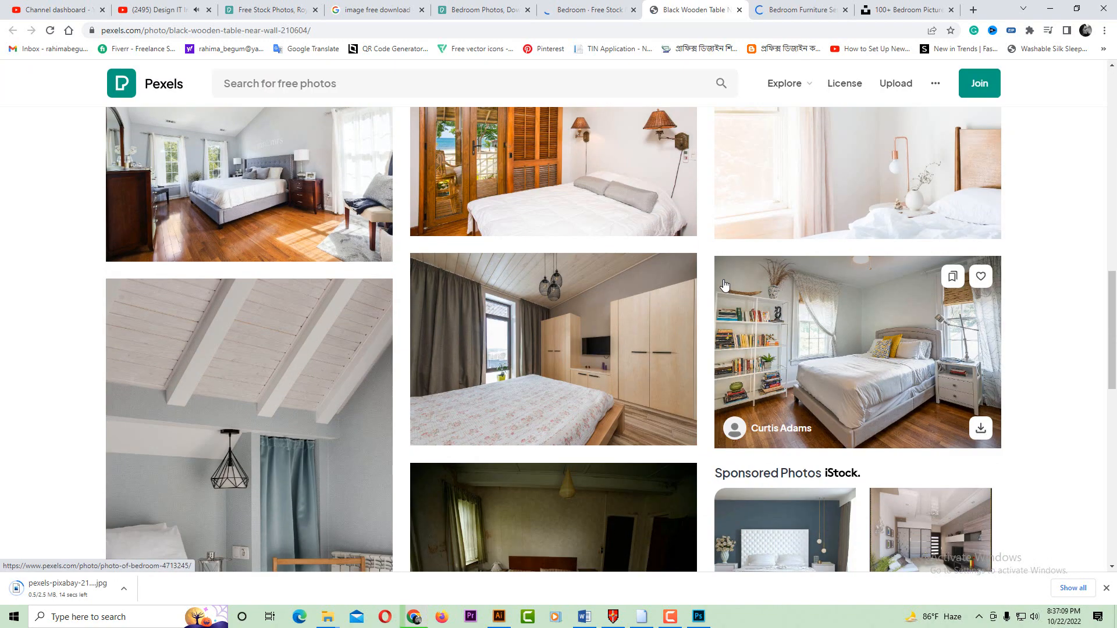
{"action": "scroll", "coordinate": [625, 296], "scroll_direction": "down", "scroll_amount": 3}
{"action": "scroll", "coordinate": [625, 297], "scroll_direction": "down", "scroll_amount": 5}
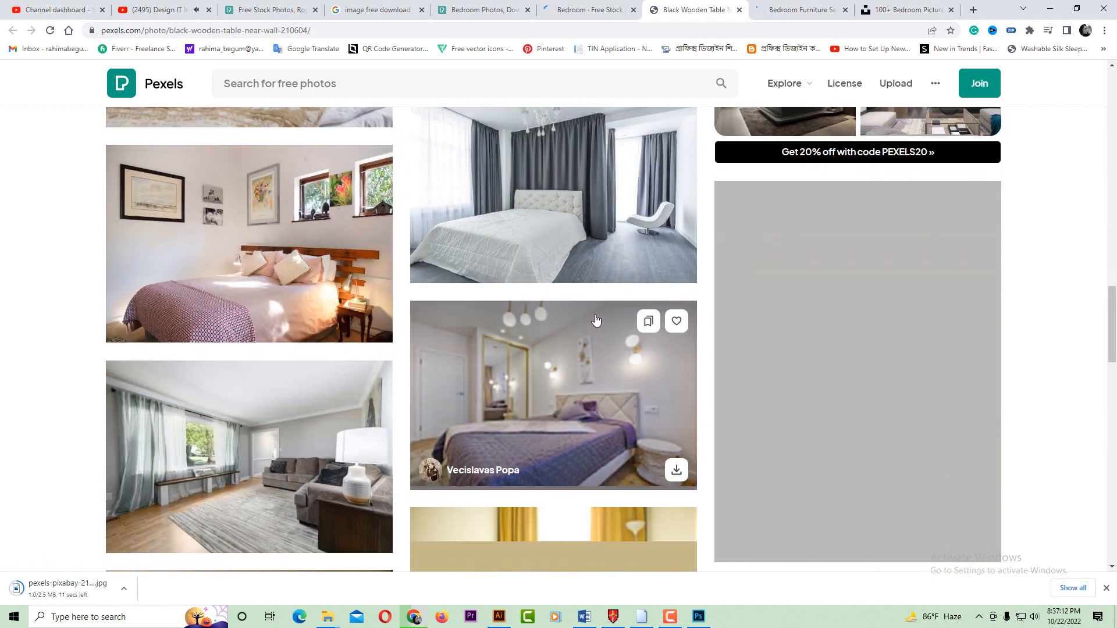
{"action": "right_click", "coordinate": [609, 225]}
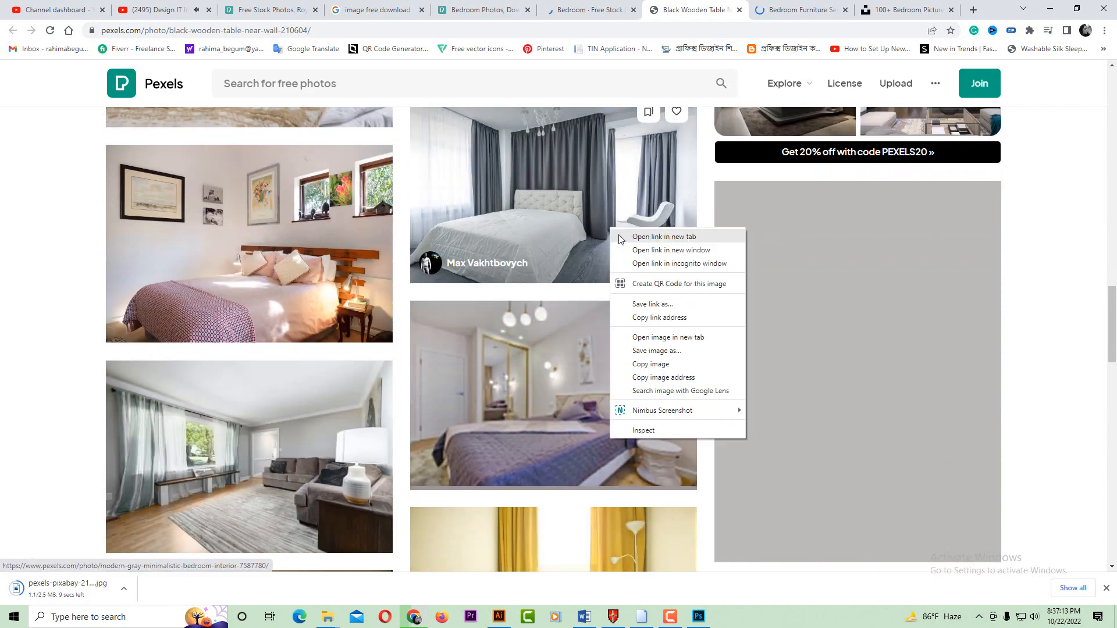
{"action": "left_click", "coordinate": [624, 235]}
- Examine the remaining similar bedroom photos below the balcony bedroom for more suitable furniture pictures
{"action": "scroll", "coordinate": [628, 273], "scroll_direction": "down", "scroll_amount": 1}
{"action": "scroll", "coordinate": [797, 274], "scroll_direction": "down", "scroll_amount": 6}
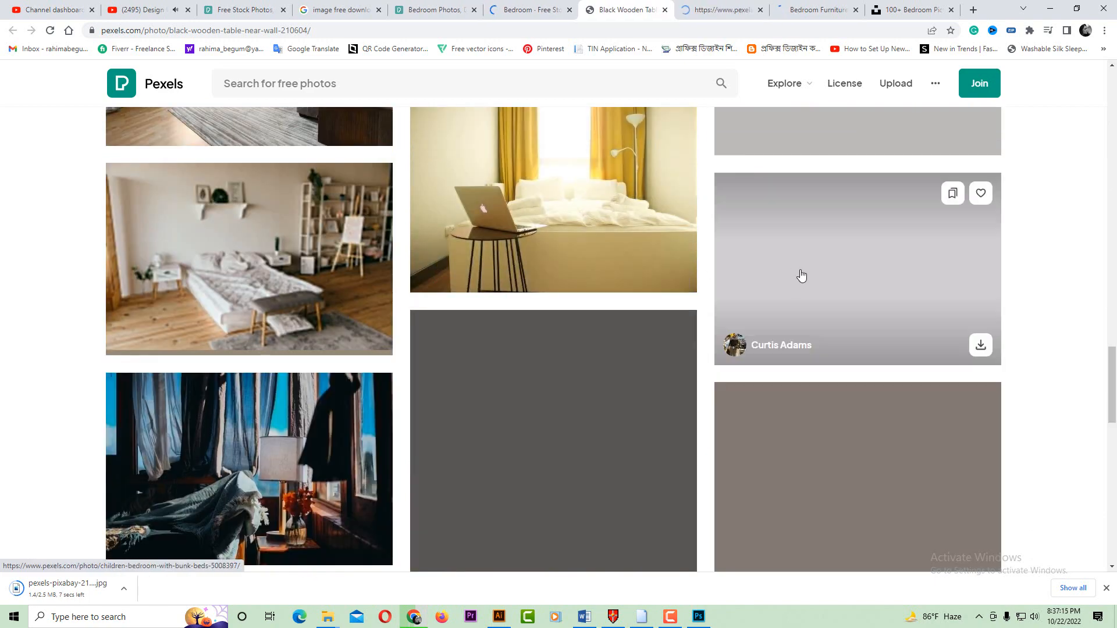
{"action": "scroll", "coordinate": [775, 279], "scroll_direction": "up", "scroll_amount": 4}
{"action": "scroll", "coordinate": [775, 281], "scroll_direction": "down", "scroll_amount": 10}
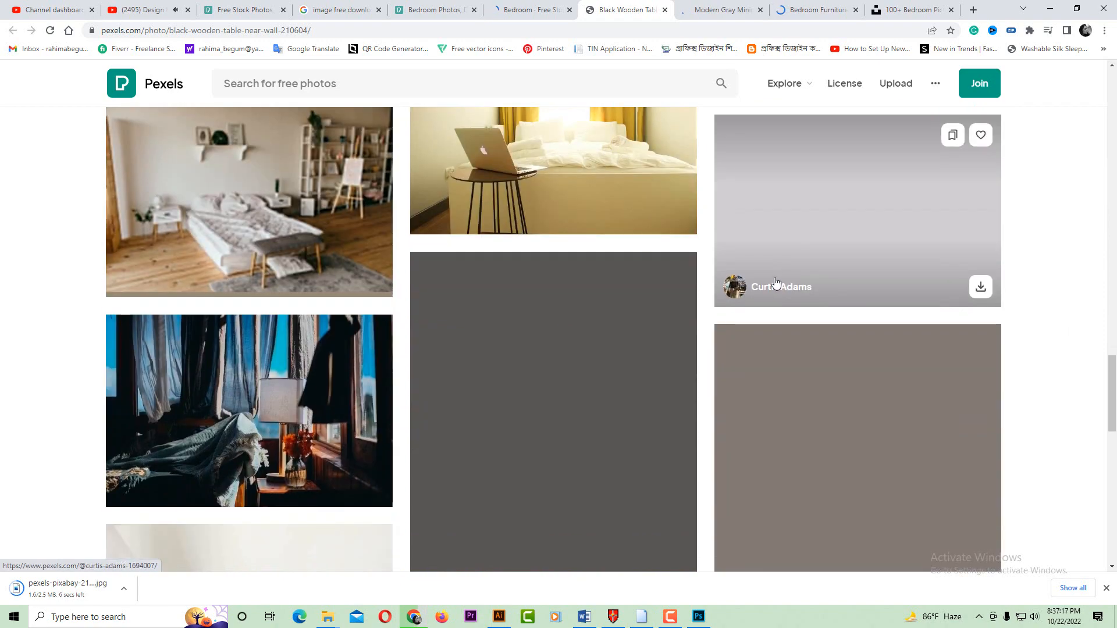
{"action": "scroll", "coordinate": [775, 279], "scroll_direction": "down", "scroll_amount": 4}
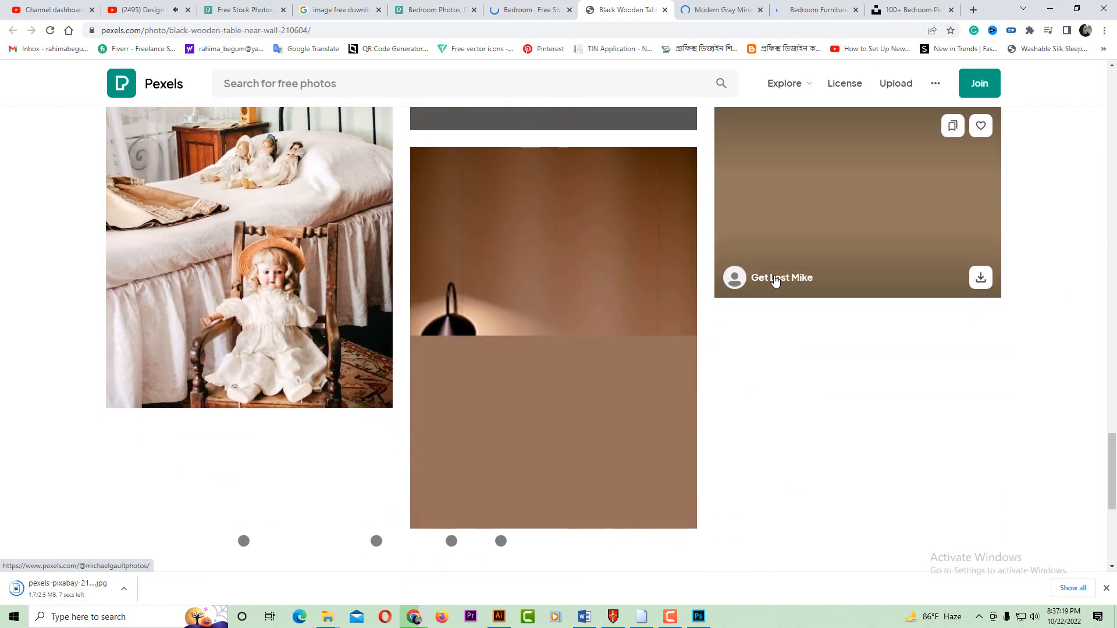
{"action": "scroll", "coordinate": [773, 278], "scroll_direction": "up", "scroll_amount": 10}
{"action": "scroll", "coordinate": [773, 274], "scroll_direction": "up", "scroll_amount": 8}
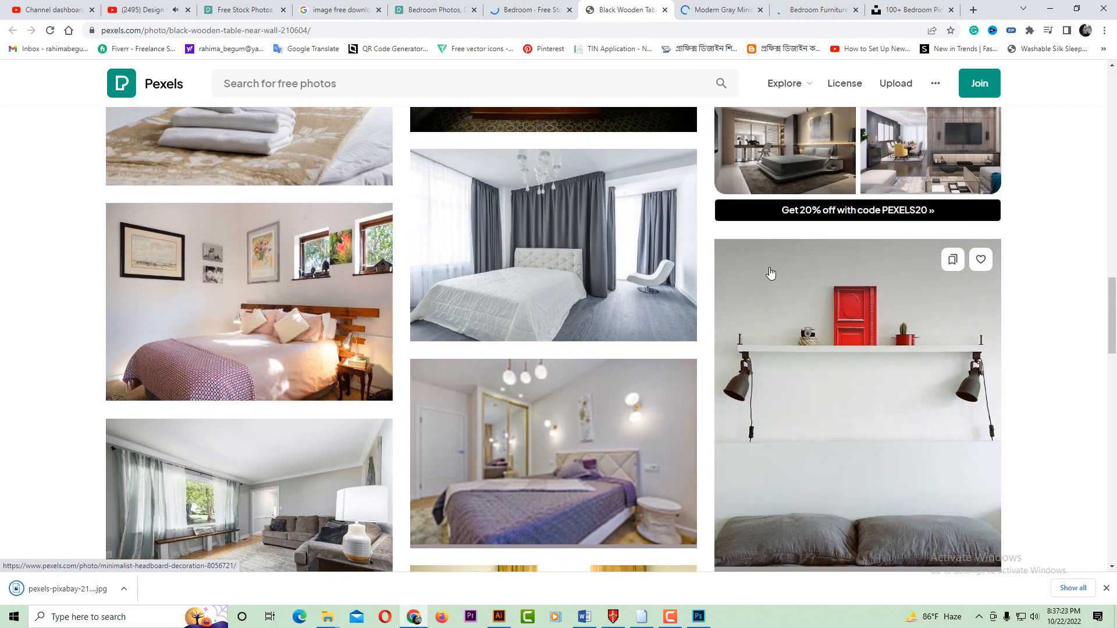
{"action": "scroll", "coordinate": [772, 272], "scroll_direction": "down", "scroll_amount": 10}
{"action": "scroll", "coordinate": [776, 272], "scroll_direction": "down", "scroll_amount": 10}
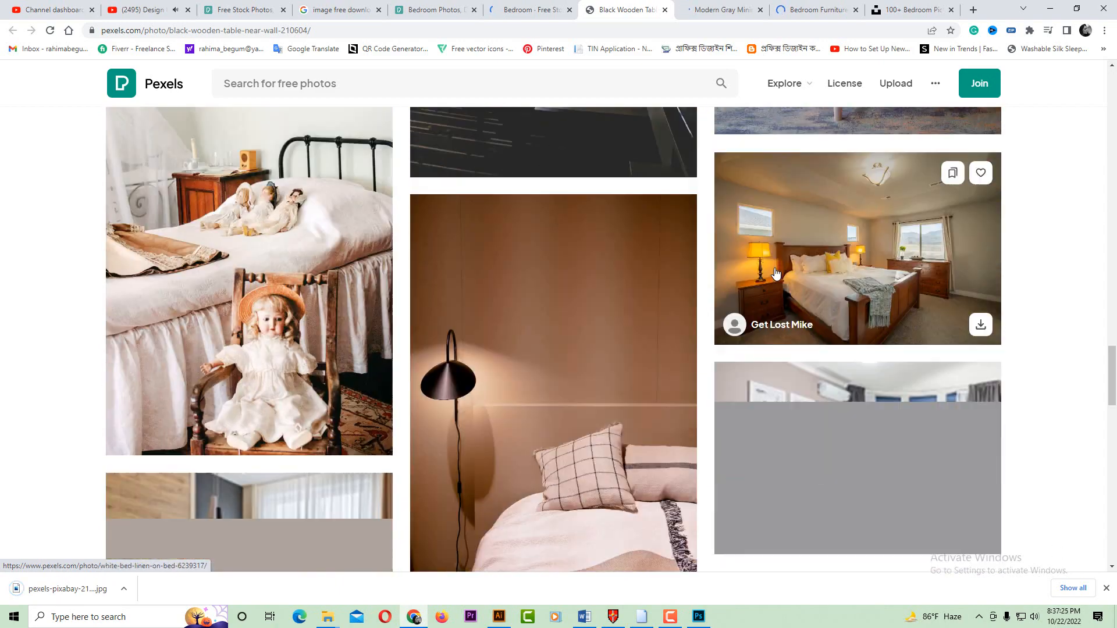
{"action": "scroll", "coordinate": [775, 273], "scroll_direction": "down", "scroll_amount": 6}
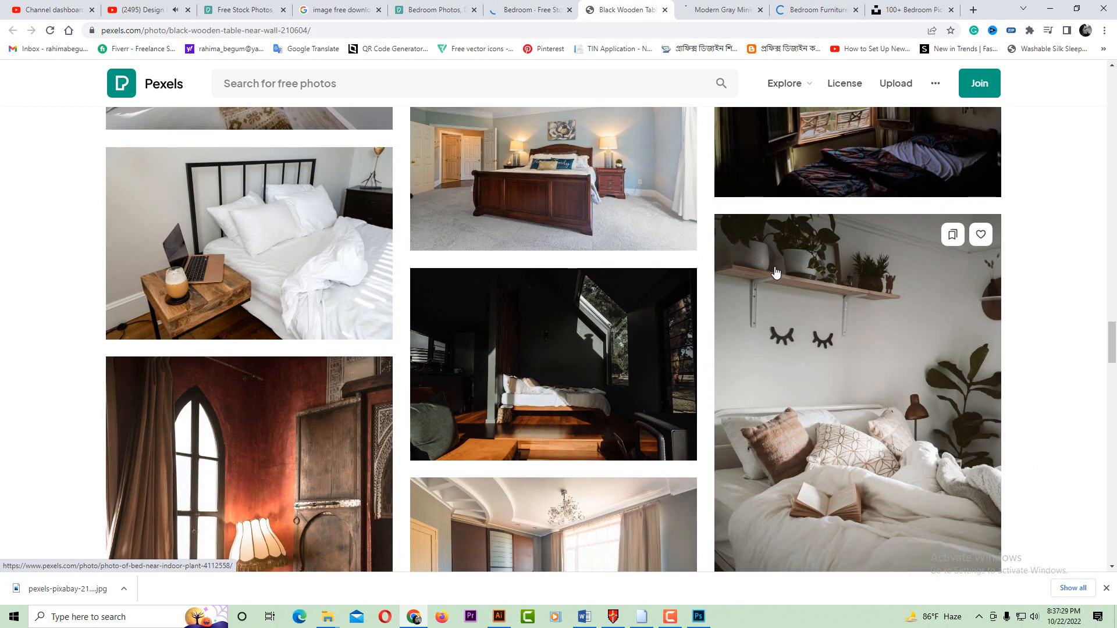
{"action": "scroll", "coordinate": [775, 272], "scroll_direction": "up", "scroll_amount": 1}
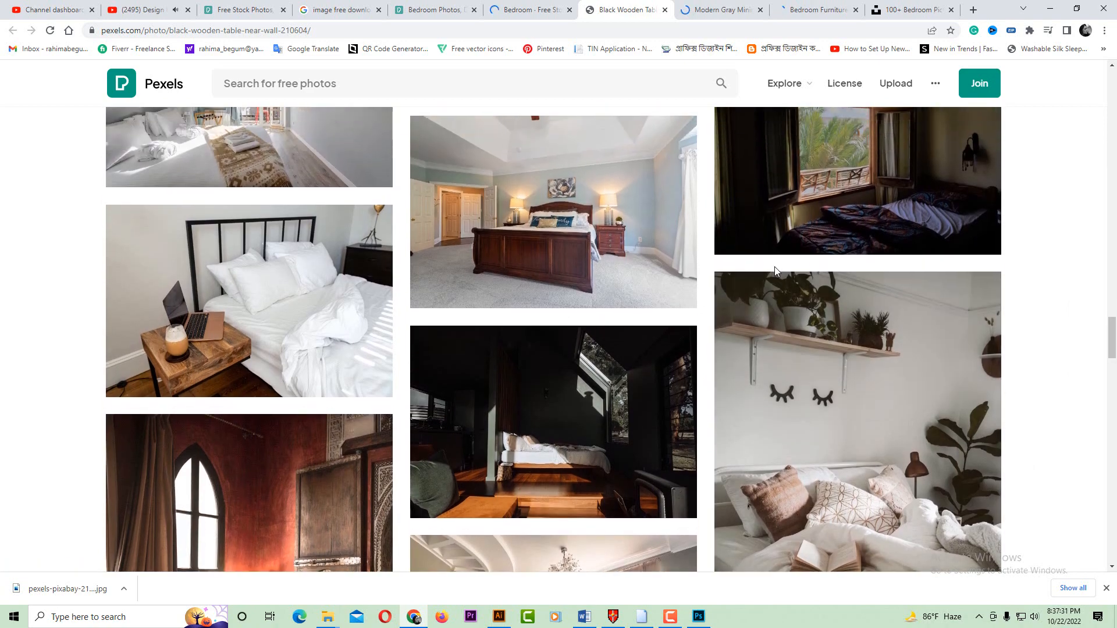
- Open the photo of the gray bedroom with white bed linen and two stools at the bed's foot in a new tab
{"action": "scroll", "coordinate": [775, 272], "scroll_direction": "down", "scroll_amount": 4}
{"action": "scroll", "coordinate": [775, 272], "scroll_direction": "down", "scroll_amount": 6}
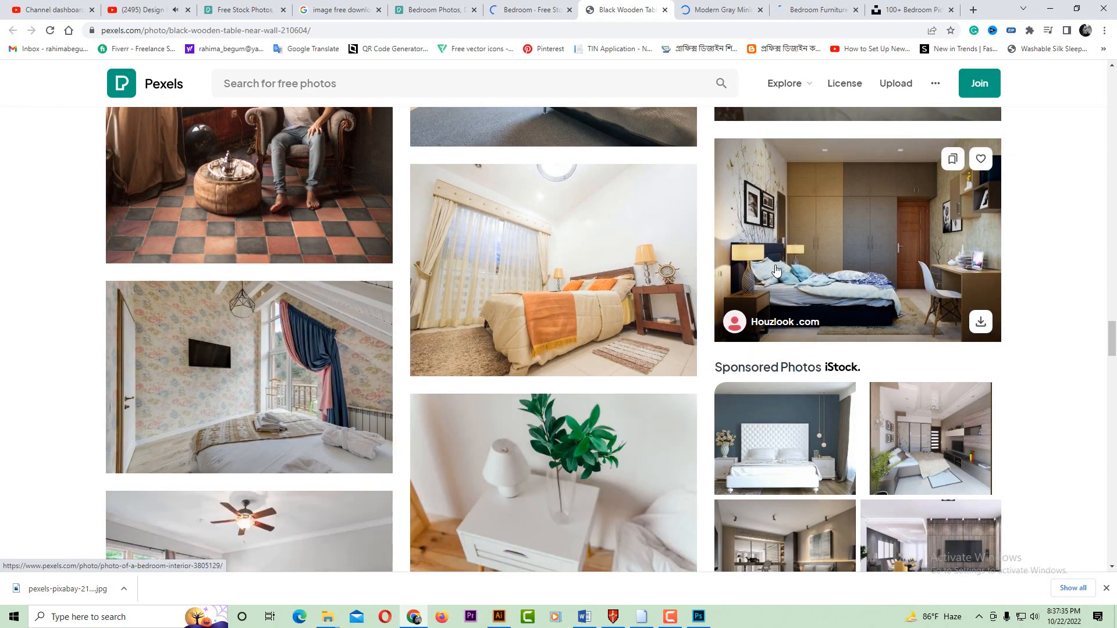
{"action": "scroll", "coordinate": [775, 269], "scroll_direction": "down", "scroll_amount": 7}
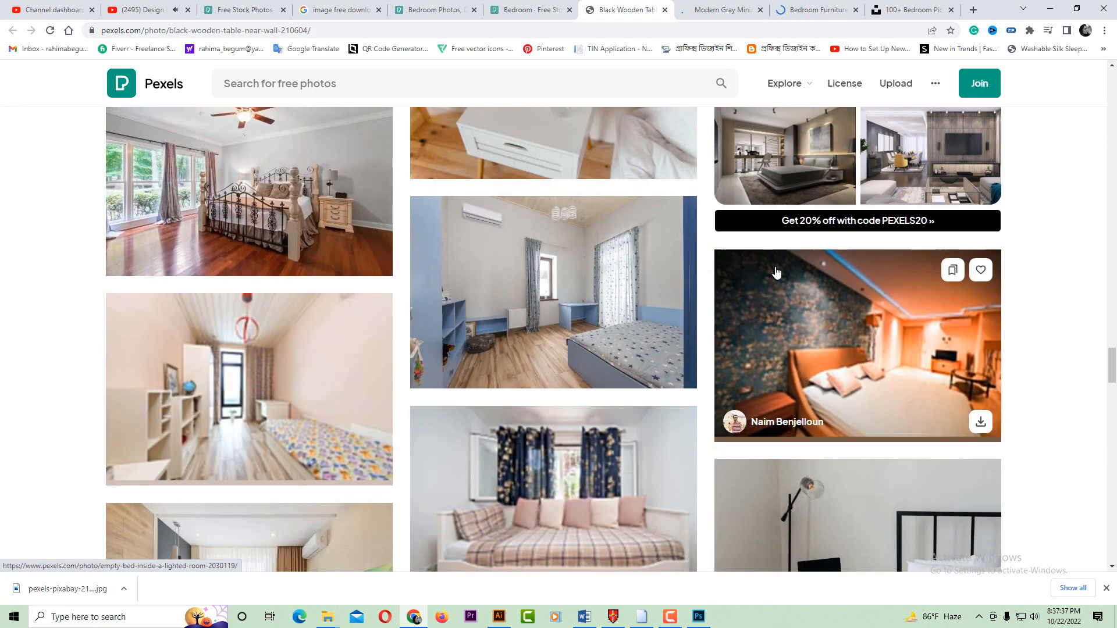
{"action": "scroll", "coordinate": [775, 271], "scroll_direction": "down", "scroll_amount": 5}
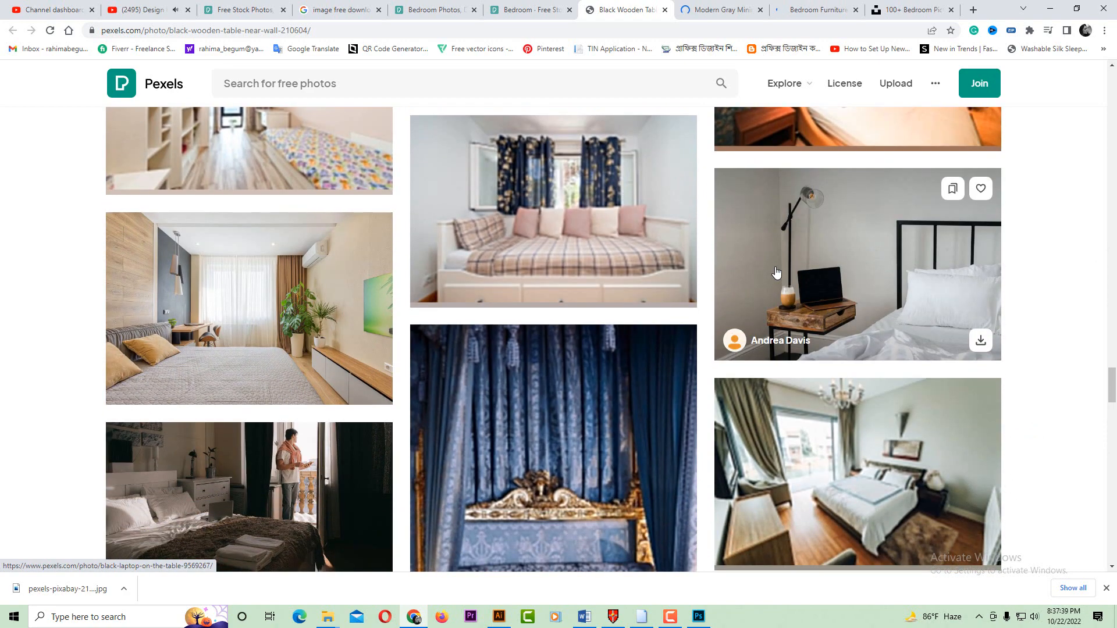
{"action": "scroll", "coordinate": [775, 271], "scroll_direction": "down", "scroll_amount": 1}
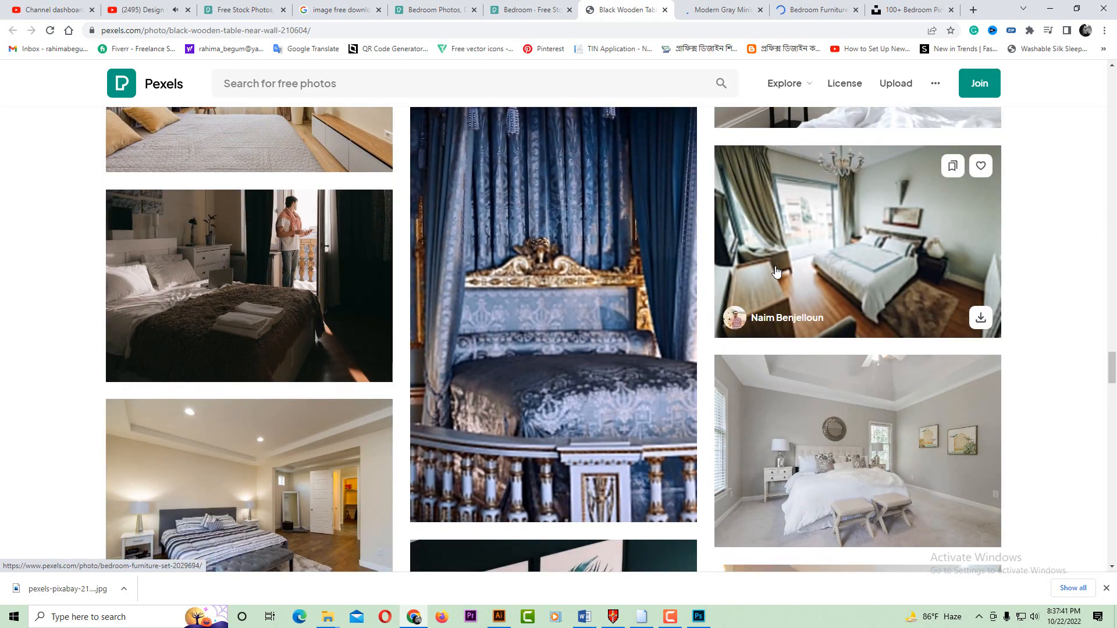
{"action": "scroll", "coordinate": [777, 271], "scroll_direction": "down", "scroll_amount": 2}
{"action": "right_click", "coordinate": [798, 279]}
{"action": "left_click", "coordinate": [807, 288]}
- Download the photo of the minimalist bedroom with dark gray curtains and close its tab
{"action": "scroll", "coordinate": [806, 288], "scroll_direction": "down", "scroll_amount": 4}
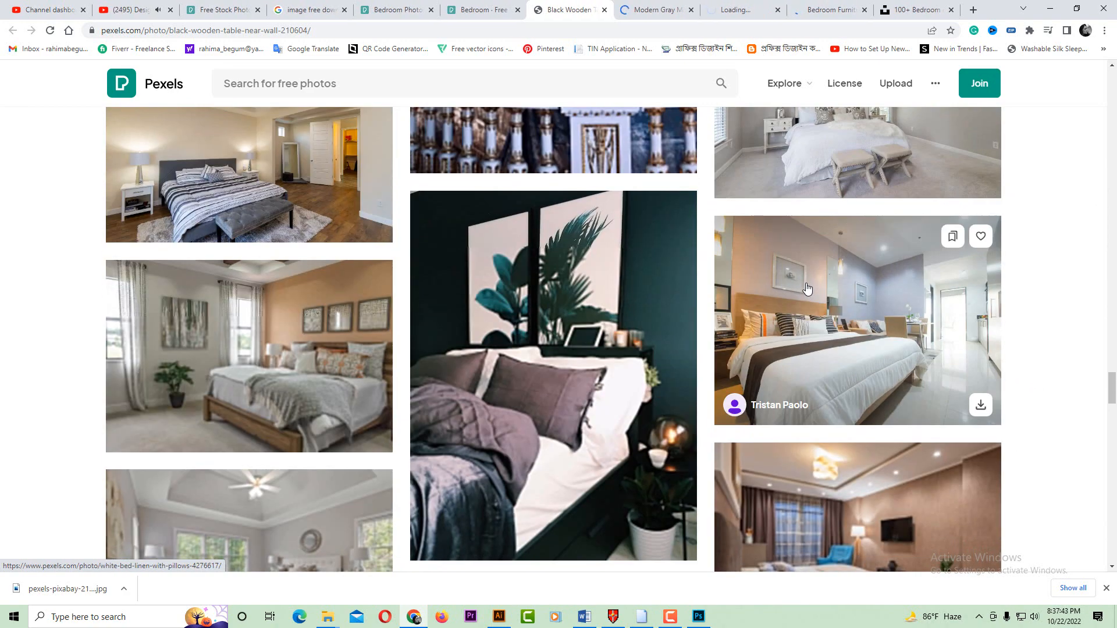
{"action": "scroll", "coordinate": [806, 288], "scroll_direction": "down", "scroll_amount": 6}
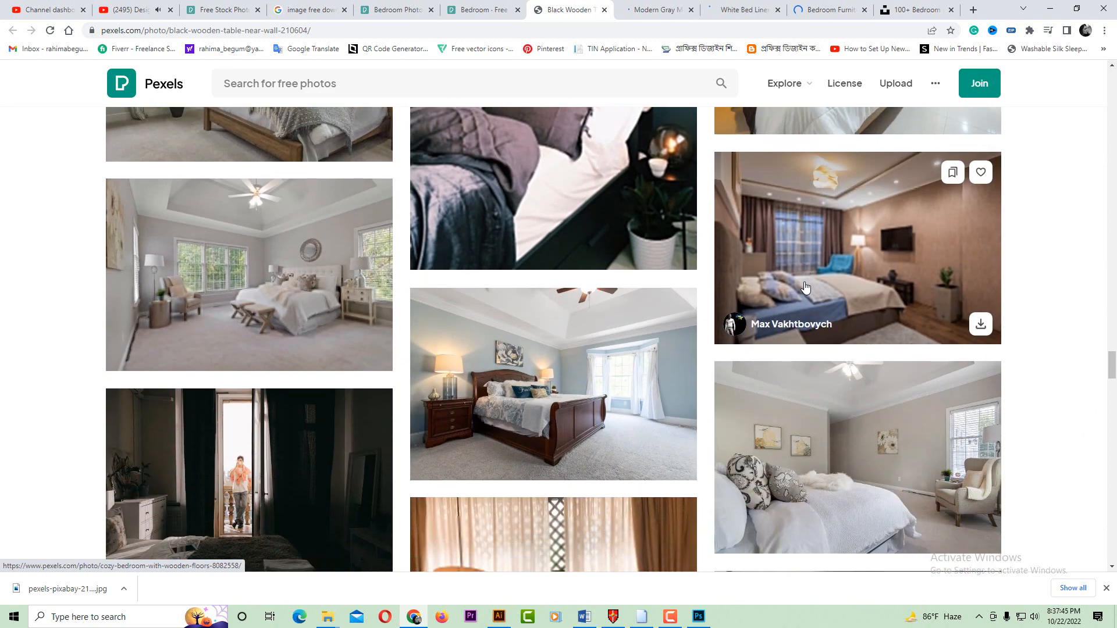
{"action": "scroll", "coordinate": [805, 286], "scroll_direction": "down", "scroll_amount": 2}
{"action": "scroll", "coordinate": [805, 285], "scroll_direction": "down", "scroll_amount": 4}
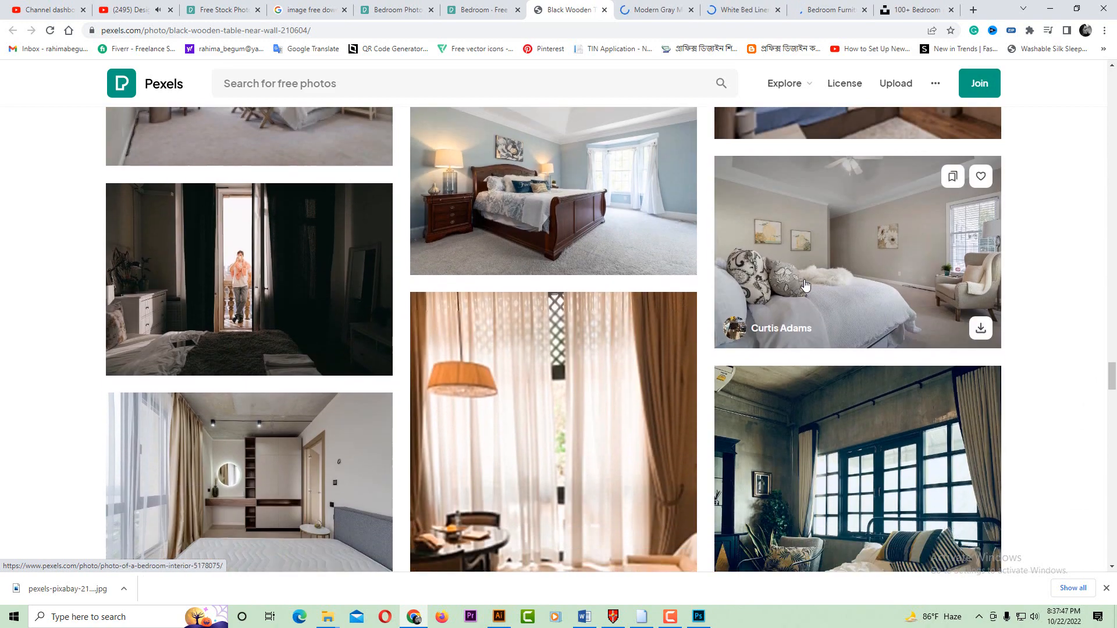
{"action": "scroll", "coordinate": [805, 284], "scroll_direction": "down", "scroll_amount": 4}
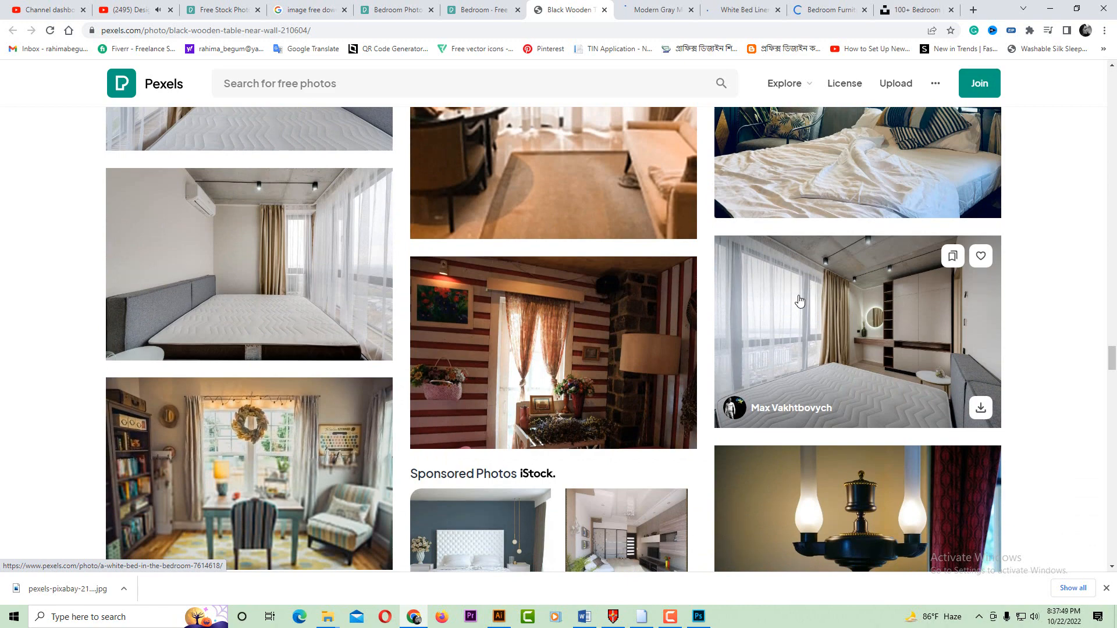
{"action": "left_click", "coordinate": [656, 9]}
{"action": "left_click", "coordinate": [925, 134]}
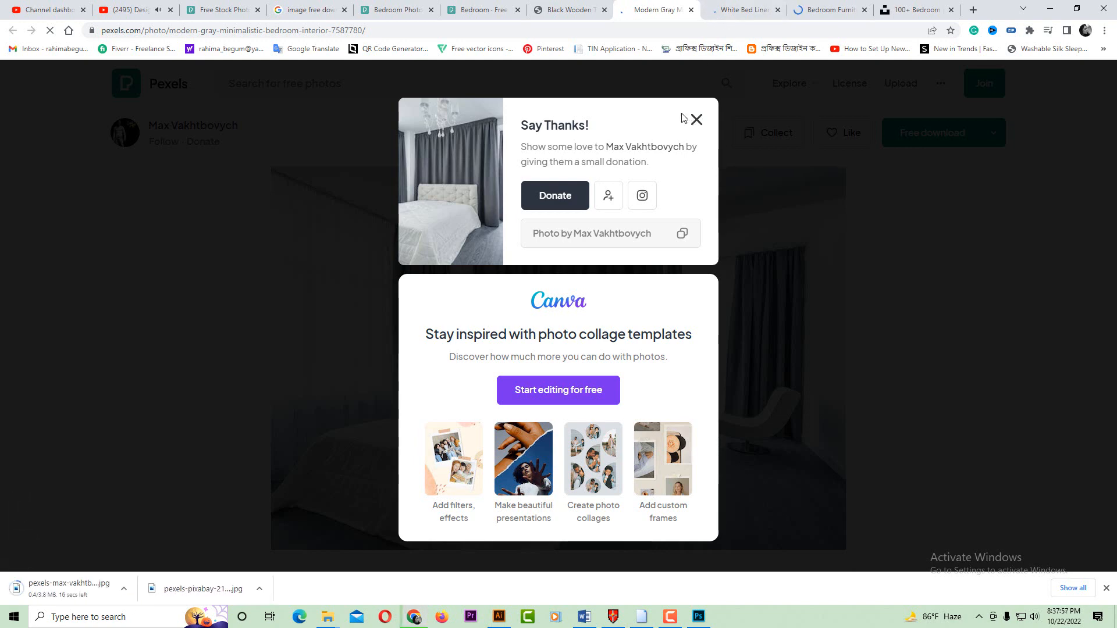
{"action": "key", "text": "ctrl+w"}
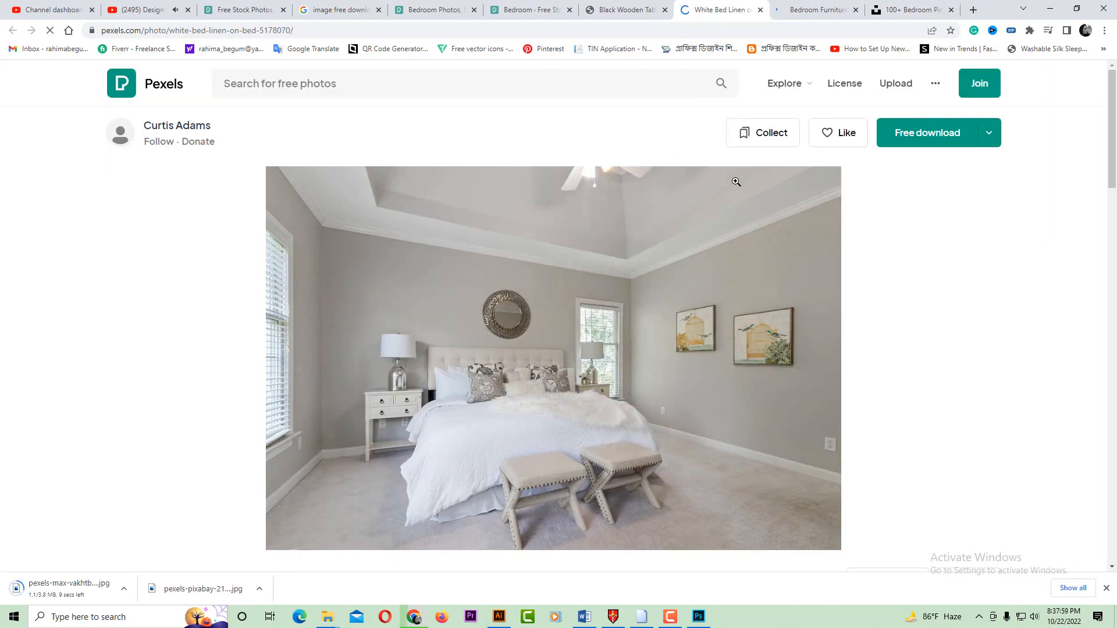
- Download the photo of the gray bedroom with white bed linen and two stools, and close its tab
{"action": "scroll", "coordinate": [744, 211], "scroll_direction": "down", "scroll_amount": 5}
{"action": "scroll", "coordinate": [747, 211], "scroll_direction": "down", "scroll_amount": 12}
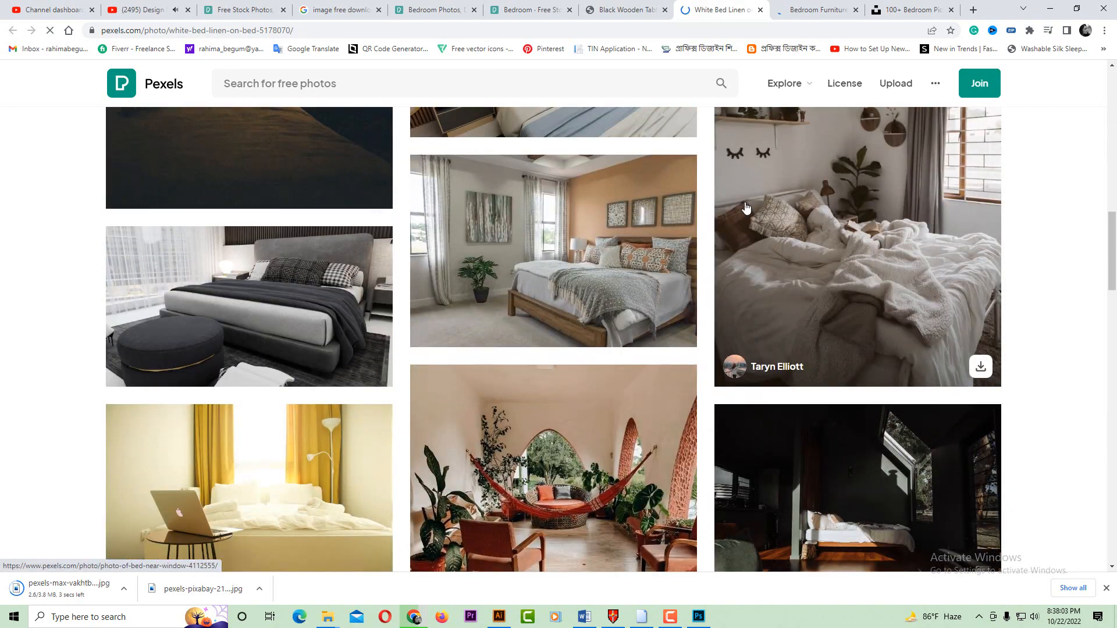
{"action": "scroll", "coordinate": [746, 208], "scroll_direction": "down", "scroll_amount": 4}
{"action": "scroll", "coordinate": [746, 207], "scroll_direction": "down", "scroll_amount": 10}
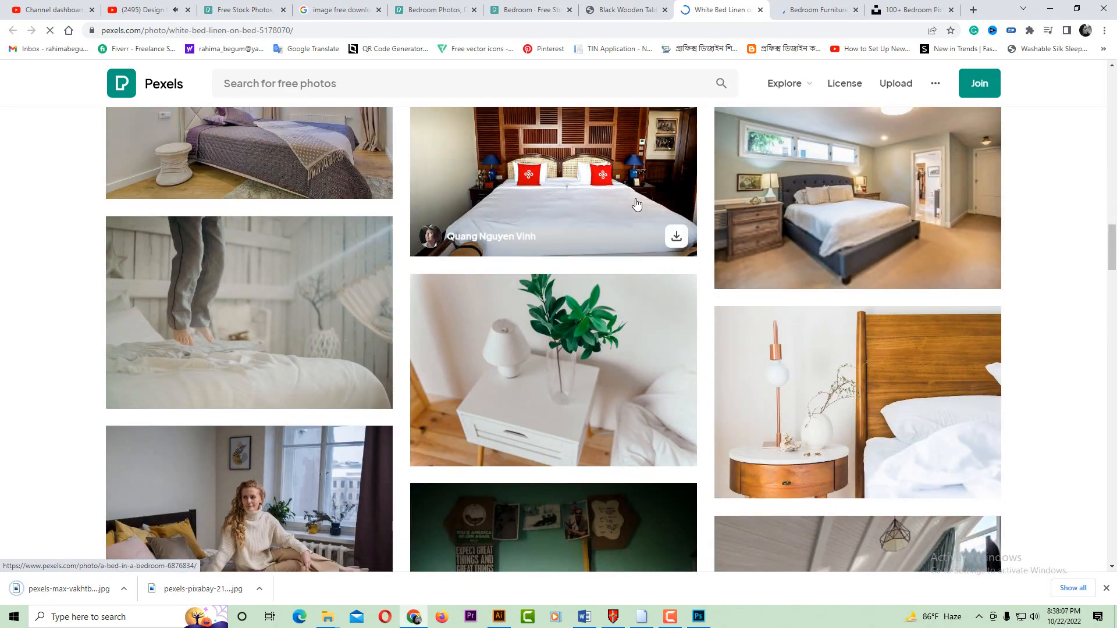
{"action": "scroll", "coordinate": [652, 208], "scroll_direction": "up", "scroll_amount": 8}
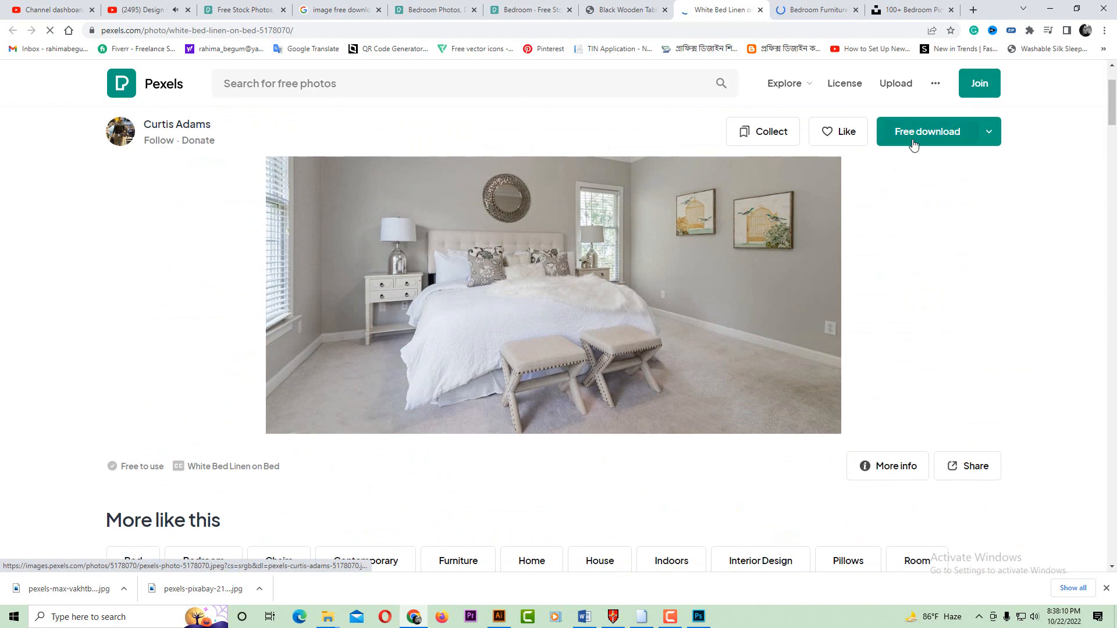
{"action": "left_click", "coordinate": [913, 142]}
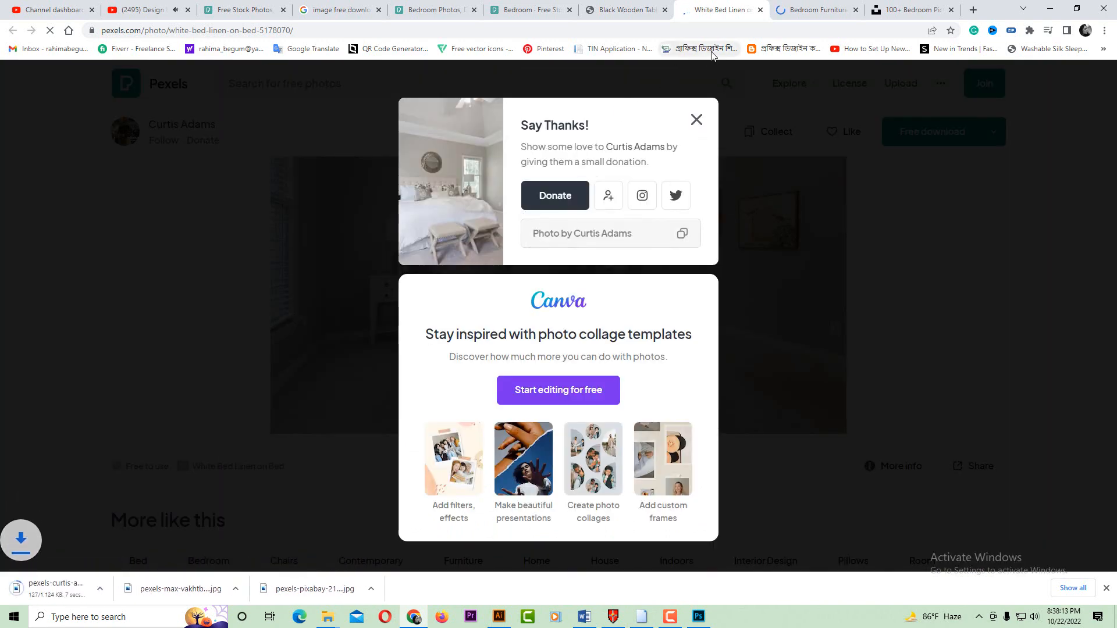
{"action": "left_click", "coordinate": [761, 10]}
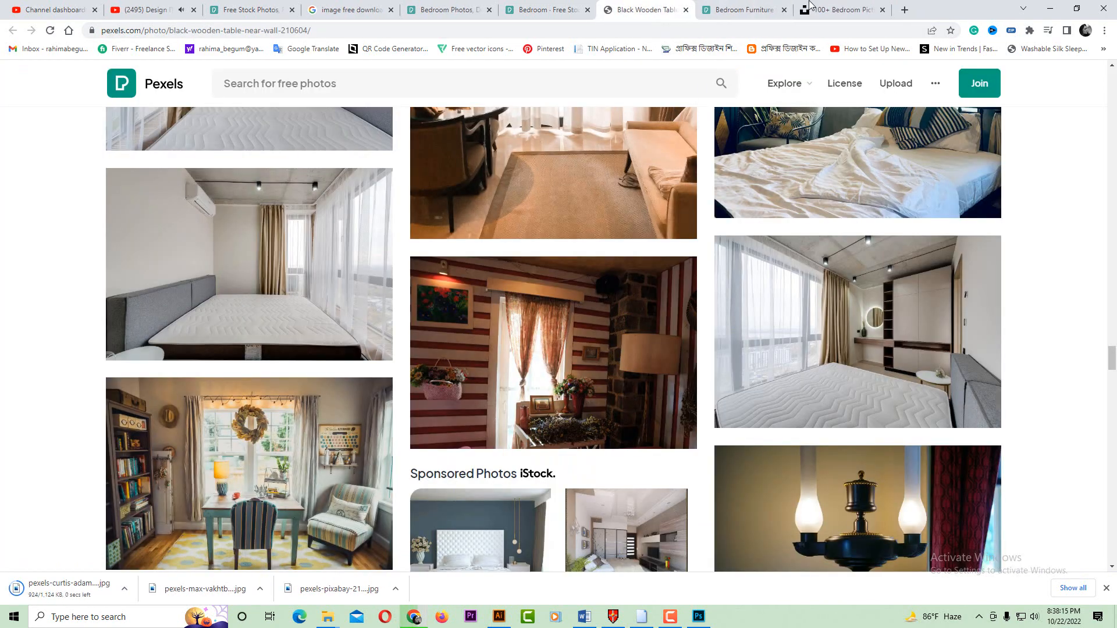
- Open the photo of the white bedroom with the black lounge chair from the Unsplash bedroom results in a new tab
{"action": "left_click", "coordinate": [806, 9]}
{"action": "left_click", "coordinate": [899, 9]}
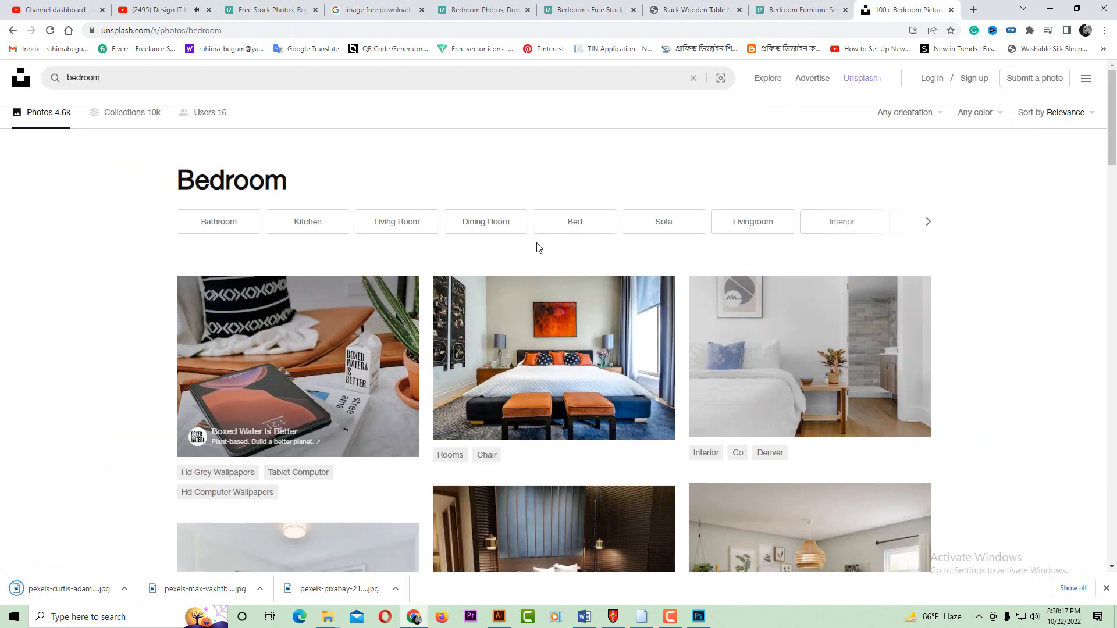
{"action": "scroll", "coordinate": [536, 247], "scroll_direction": "down", "scroll_amount": 8}
{"action": "scroll", "coordinate": [353, 245], "scroll_direction": "up", "scroll_amount": 2}
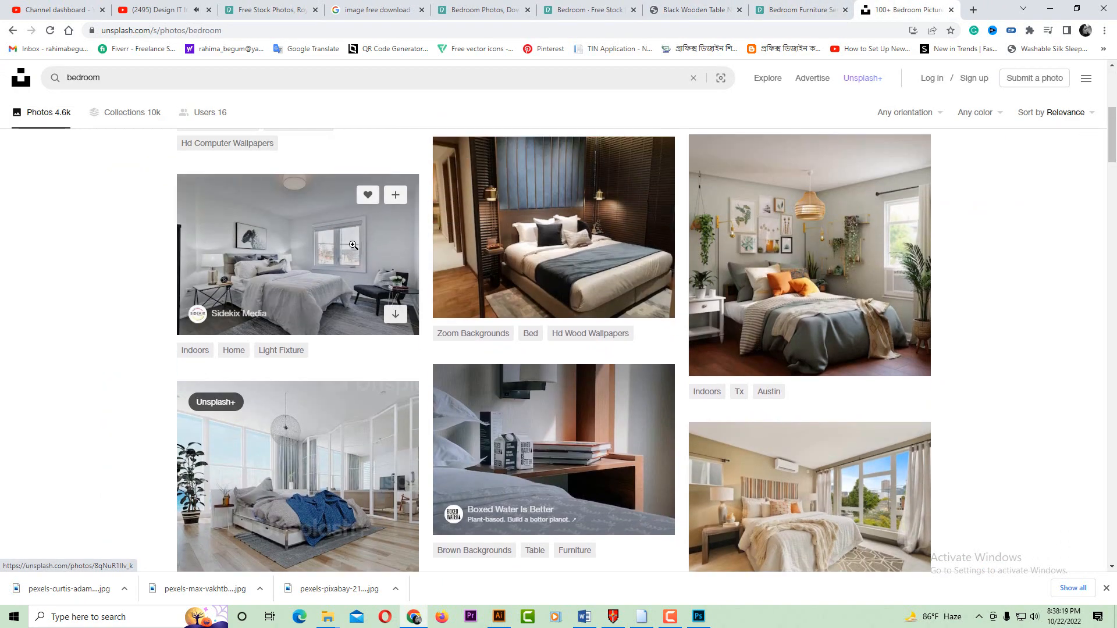
{"action": "middle_click", "coordinate": [351, 252]}
- Open the photo of the dark-walled bedroom with the brass chandelier and two fluffy stools in a new tab
{"action": "scroll", "coordinate": [718, 294], "scroll_direction": "down", "scroll_amount": 3}
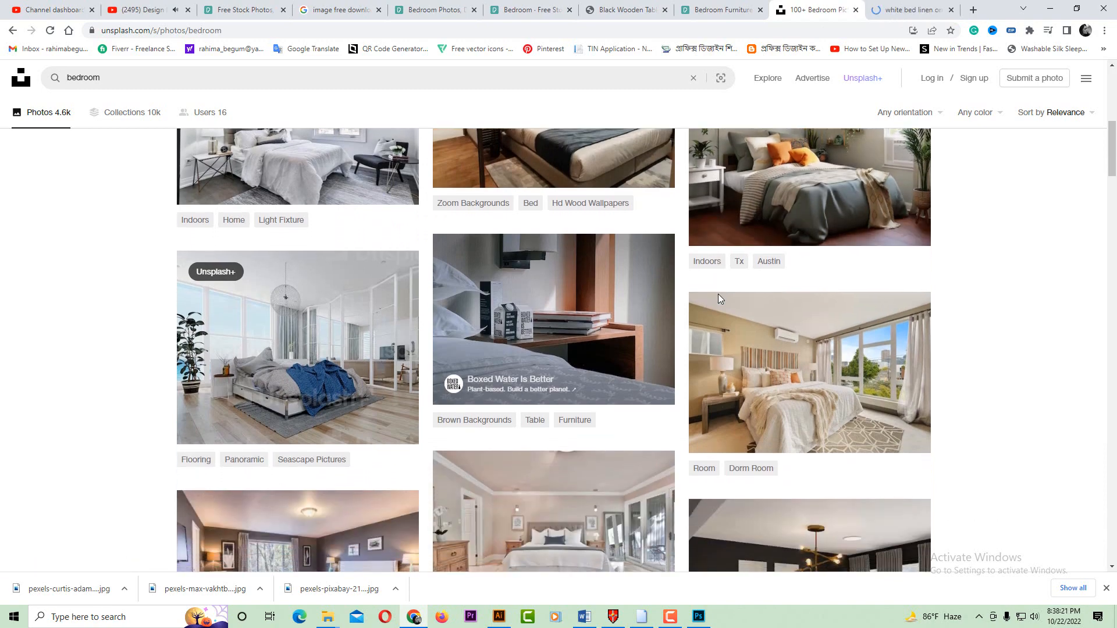
{"action": "scroll", "coordinate": [718, 294], "scroll_direction": "down", "scroll_amount": 3}
{"action": "scroll", "coordinate": [718, 294], "scroll_direction": "down", "scroll_amount": 2}
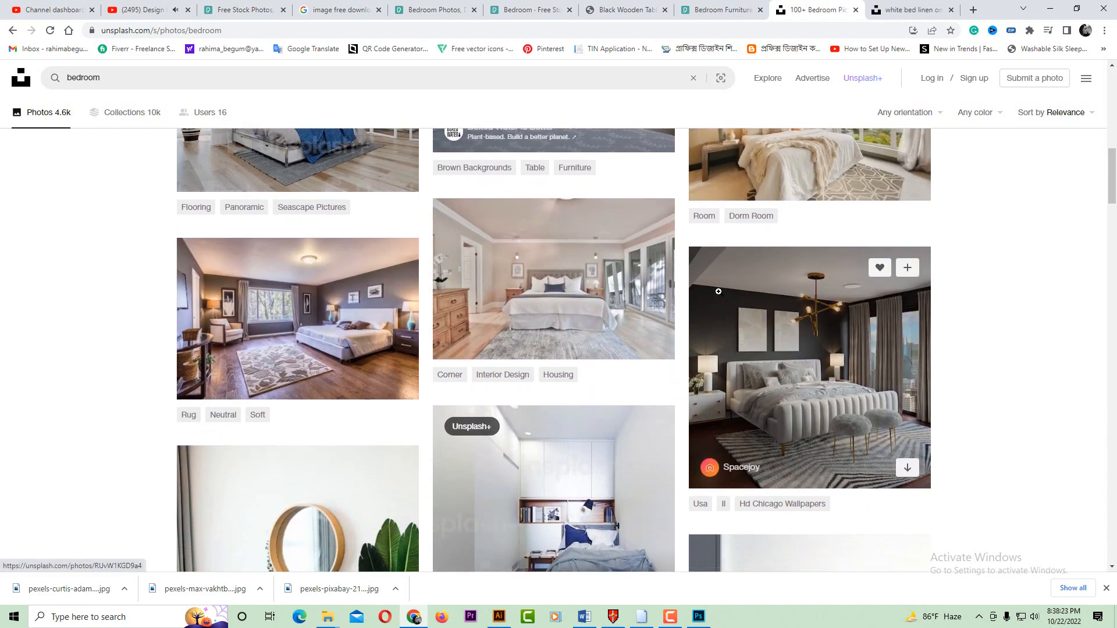
{"action": "right_click", "coordinate": [776, 284]}
{"action": "left_click", "coordinate": [785, 292]}
- Open the photo of the blue-walled bedroom with the wooden nightstands in a new tab
{"action": "scroll", "coordinate": [785, 293], "scroll_direction": "down", "scroll_amount": 8}
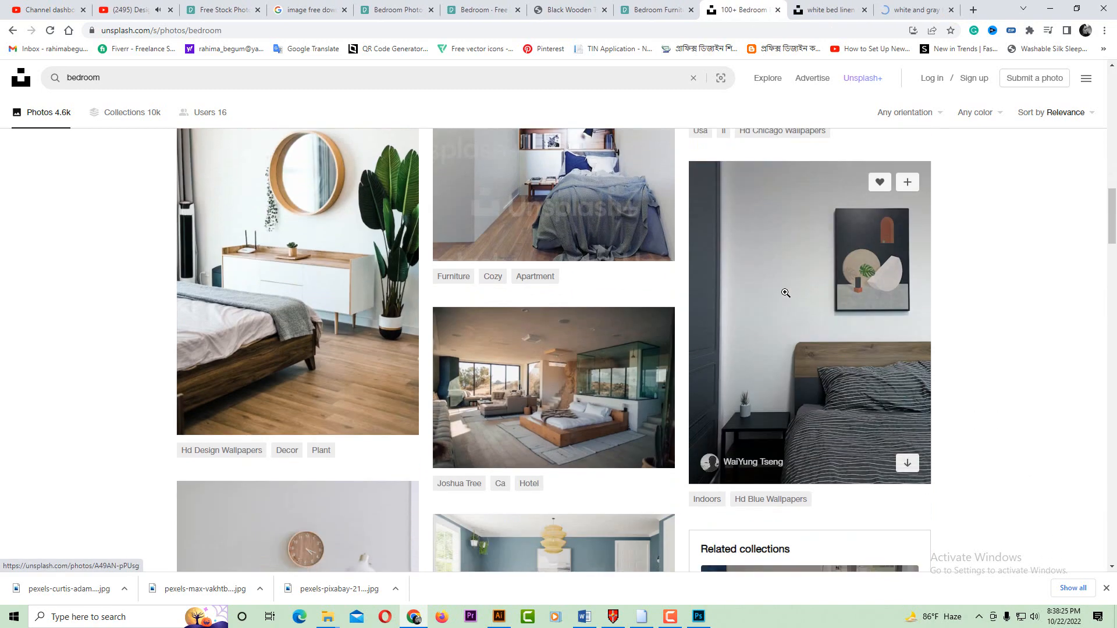
{"action": "scroll", "coordinate": [784, 292], "scroll_direction": "down", "scroll_amount": 3}
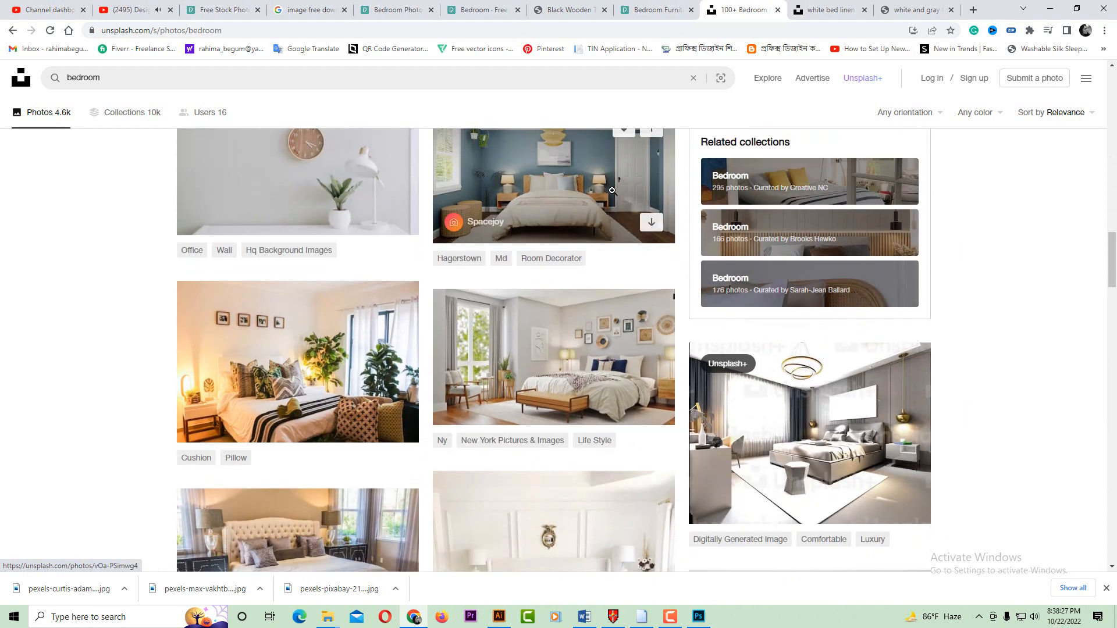
{"action": "left_click", "coordinate": [629, 206], "text": "ctrl"}
- Download the photo of the white bedroom with the black lounge chair and close its tab
{"action": "left_click", "coordinate": [759, 10]}
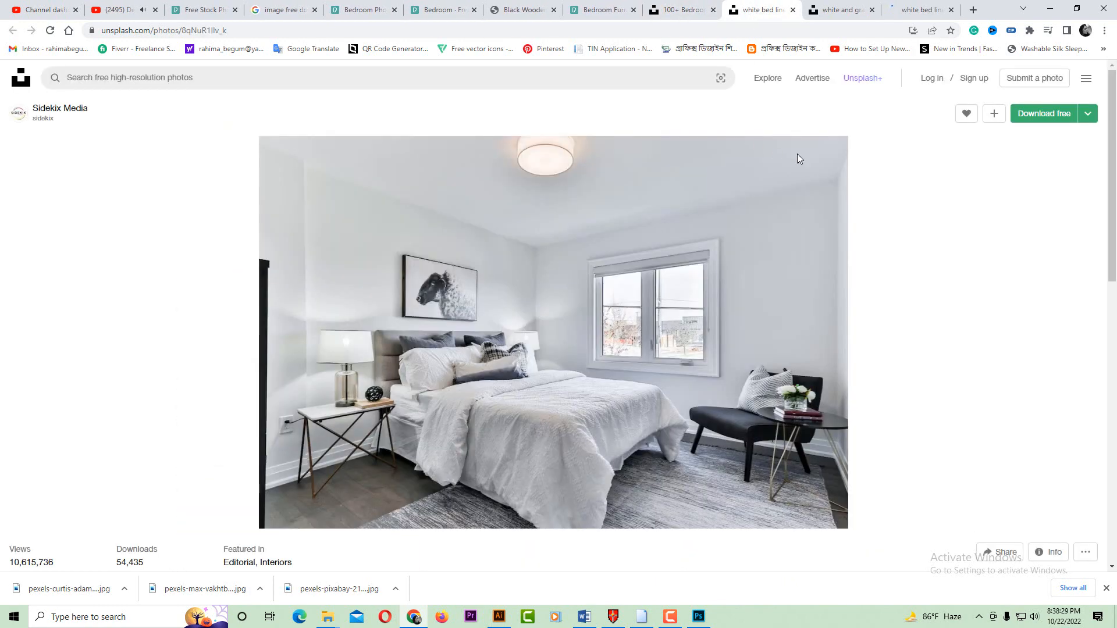
{"action": "left_click", "coordinate": [1047, 113]}
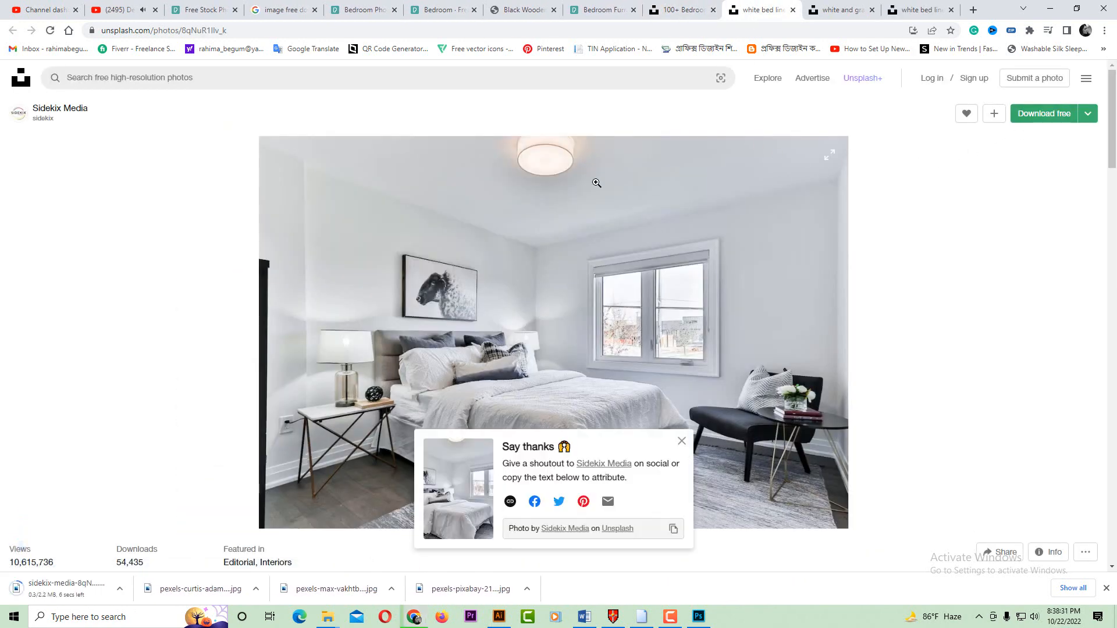
{"action": "left_click", "coordinate": [792, 10]}
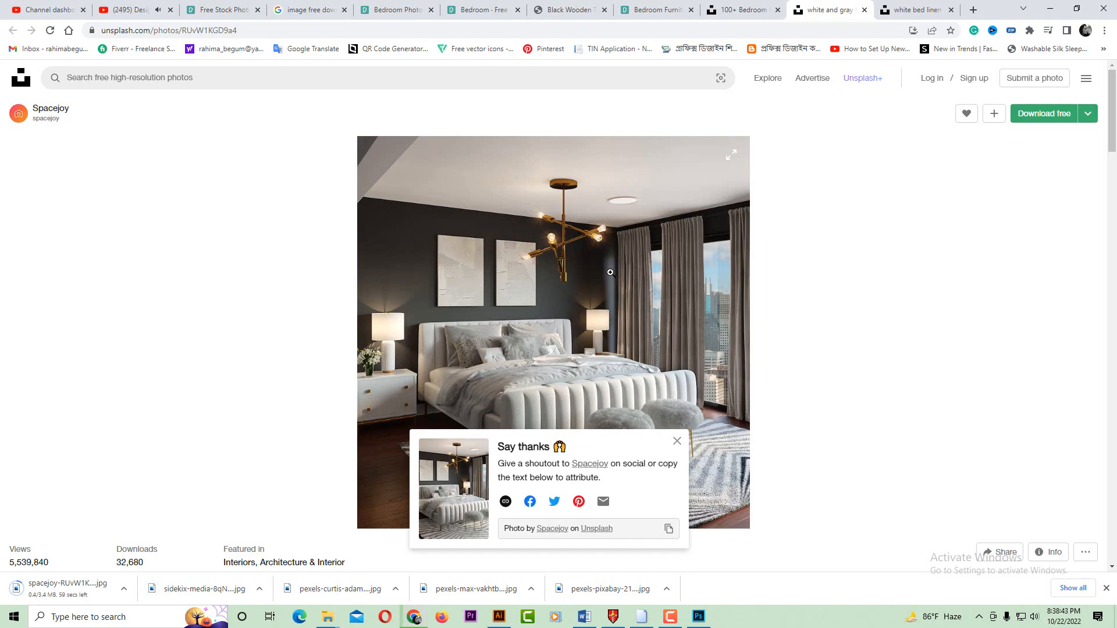
- Check the blue-walled bedroom's related photos, and open the white panelled bedroom from the bedroom search results in a new tab
{"action": "left_click", "coordinate": [916, 10]}
{"action": "scroll", "coordinate": [718, 245], "scroll_direction": "down", "scroll_amount": 7}
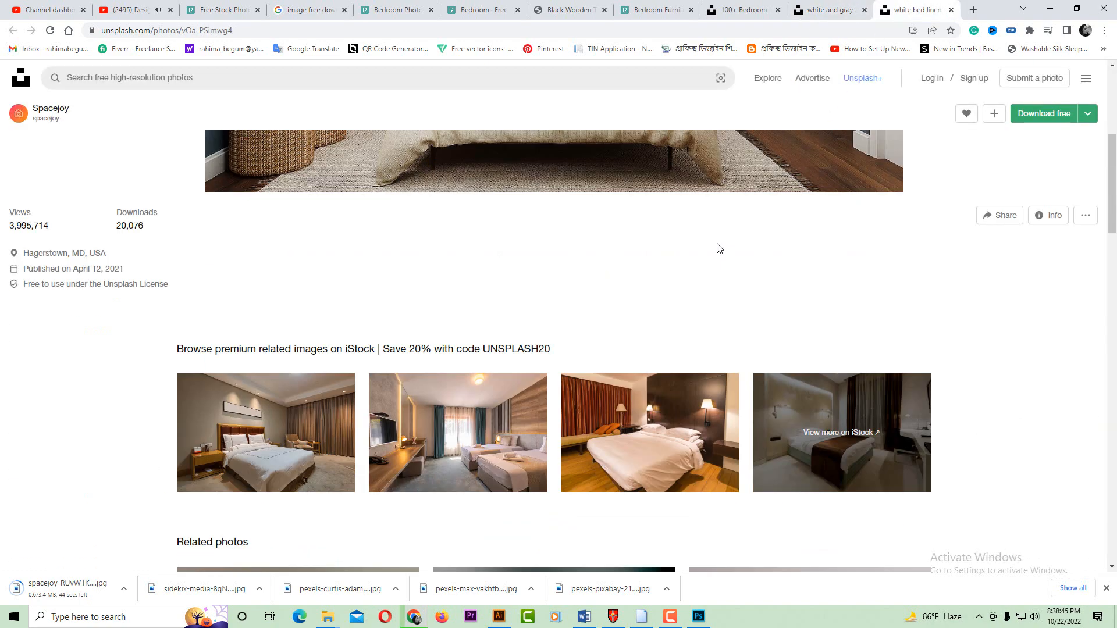
{"action": "scroll", "coordinate": [720, 243], "scroll_direction": "down", "scroll_amount": 6}
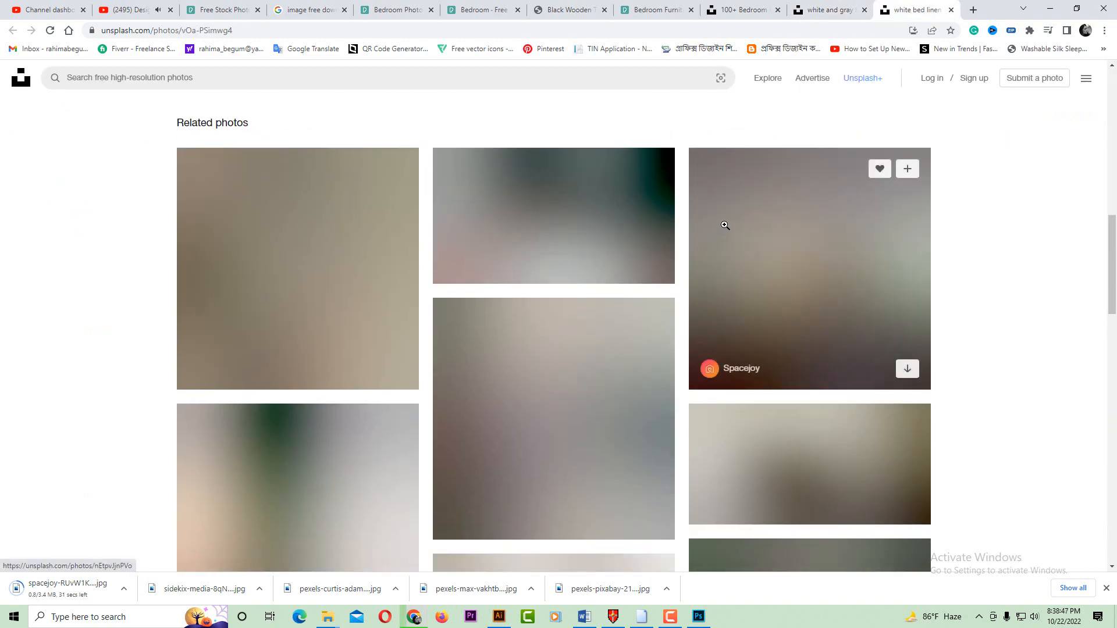
{"action": "key", "text": "ctrl+shift+Tab"}
{"action": "key", "text": "ctrl+shift+Tab"}
{"action": "scroll", "coordinate": [642, 274], "scroll_direction": "down", "scroll_amount": 6}
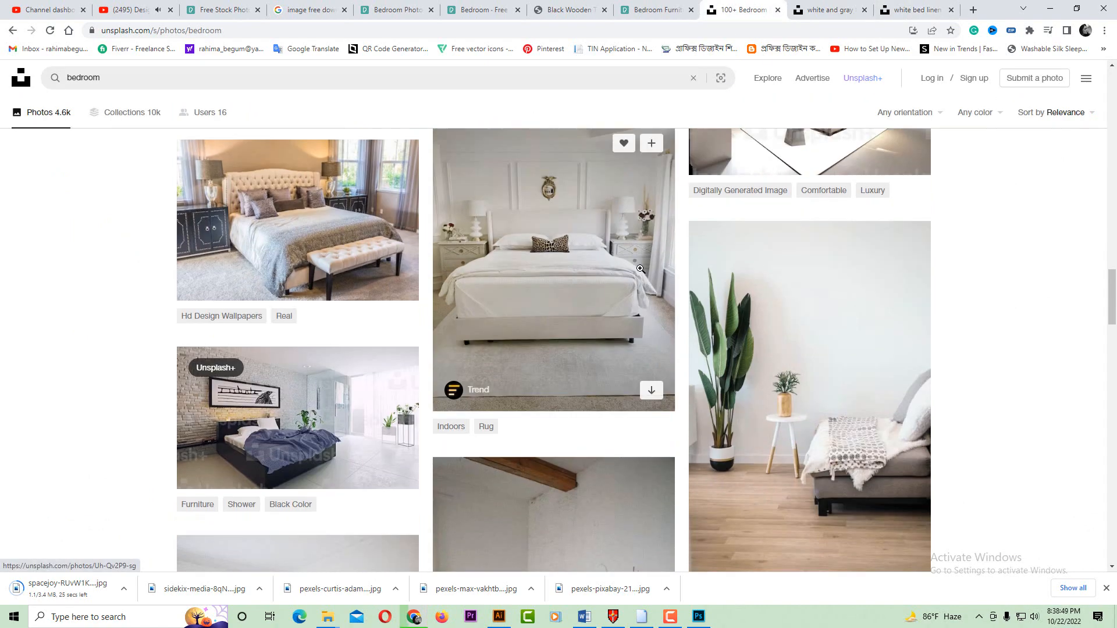
{"action": "right_click", "coordinate": [641, 257]}
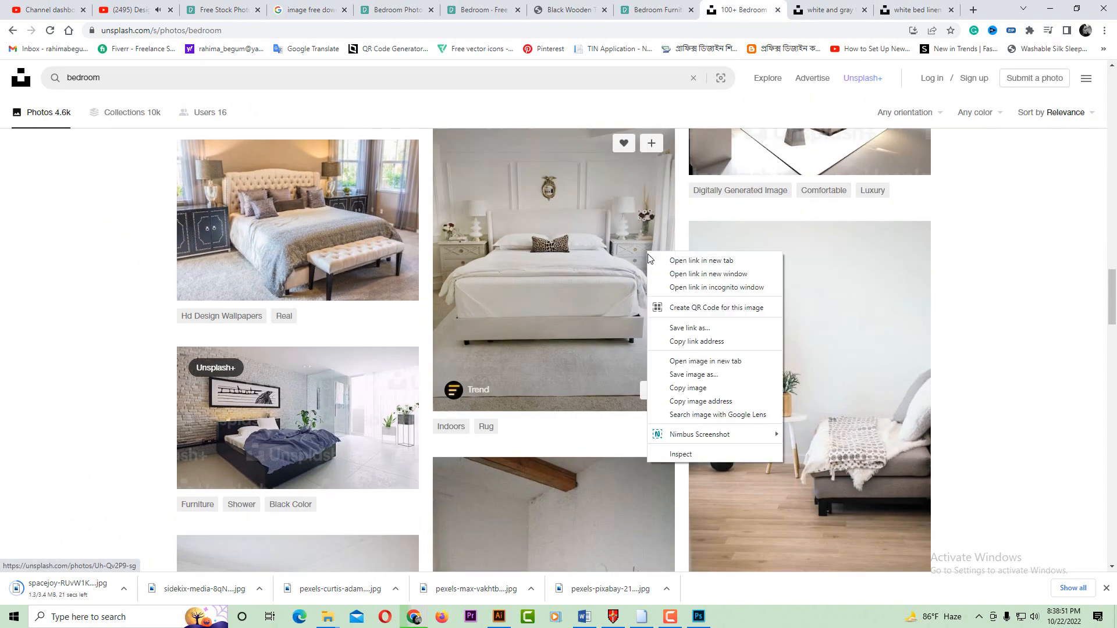
{"action": "left_click", "coordinate": [692, 262]}
- Examine the Unsplash bedroom search results for more pictures suited to the furniture catalog
{"action": "scroll", "coordinate": [741, 258], "scroll_direction": "down", "scroll_amount": 10}
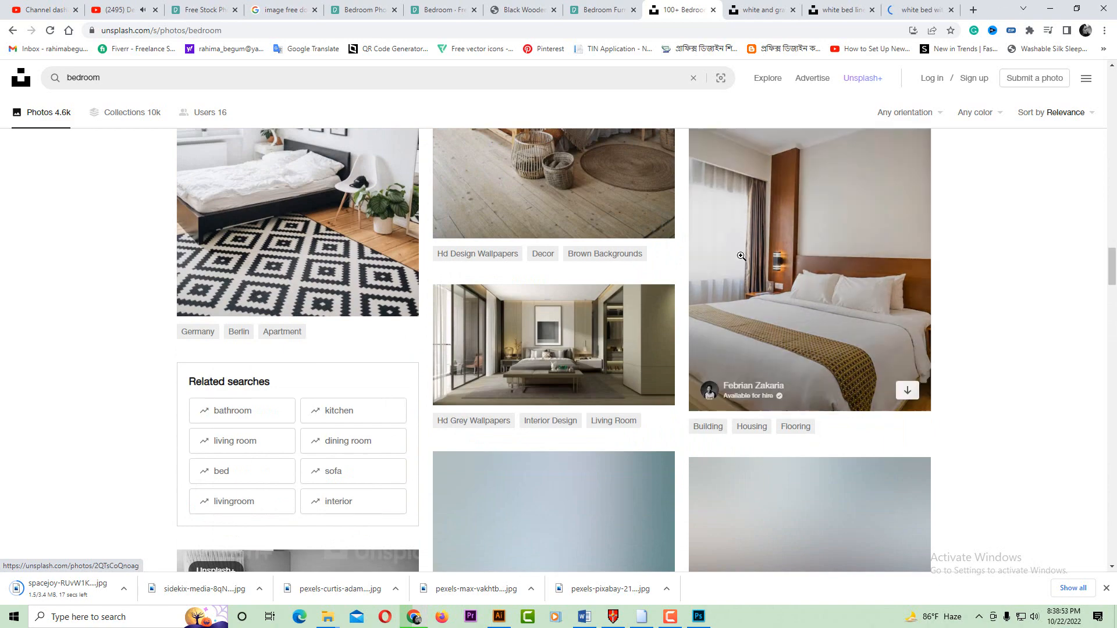
{"action": "scroll", "coordinate": [602, 306], "scroll_direction": "down", "scroll_amount": 4}
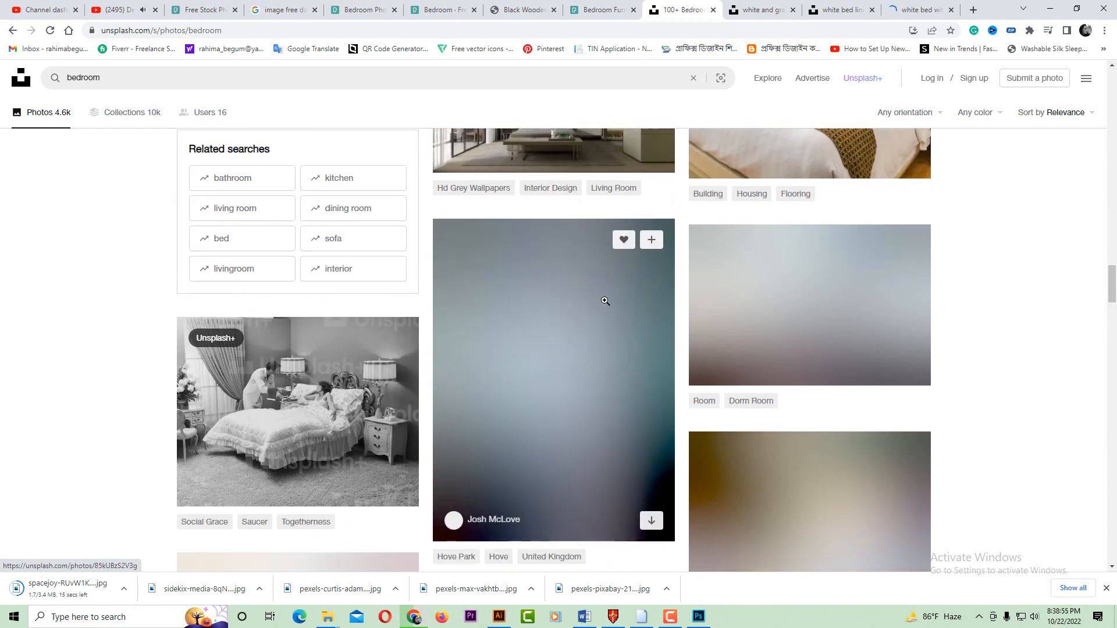
{"action": "scroll", "coordinate": [613, 299], "scroll_direction": "up", "scroll_amount": 4}
{"action": "scroll", "coordinate": [616, 299], "scroll_direction": "down", "scroll_amount": 5}
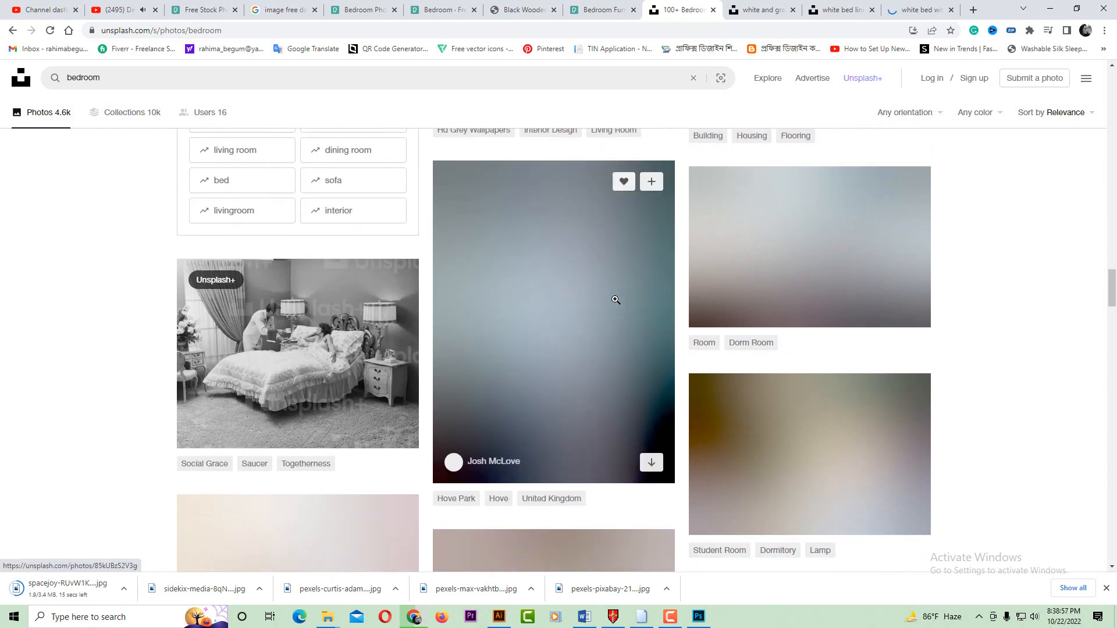
{"action": "scroll", "coordinate": [615, 300], "scroll_direction": "up", "scroll_amount": 7}
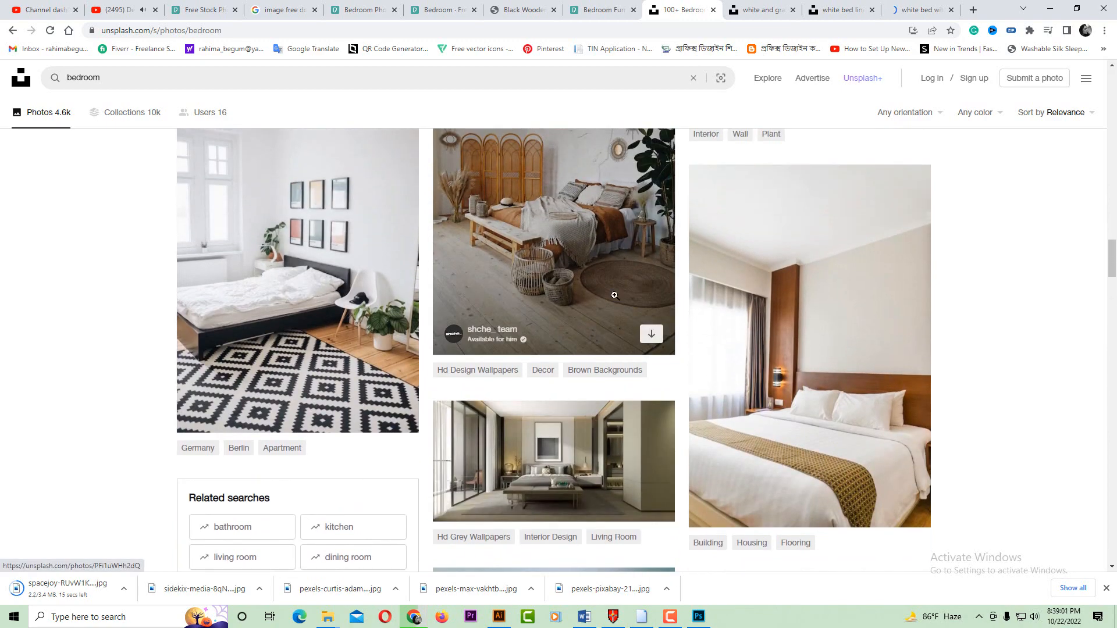
{"action": "scroll", "coordinate": [615, 295], "scroll_direction": "down", "scroll_amount": 9}
{"action": "scroll", "coordinate": [617, 294], "scroll_direction": "up", "scroll_amount": 17}
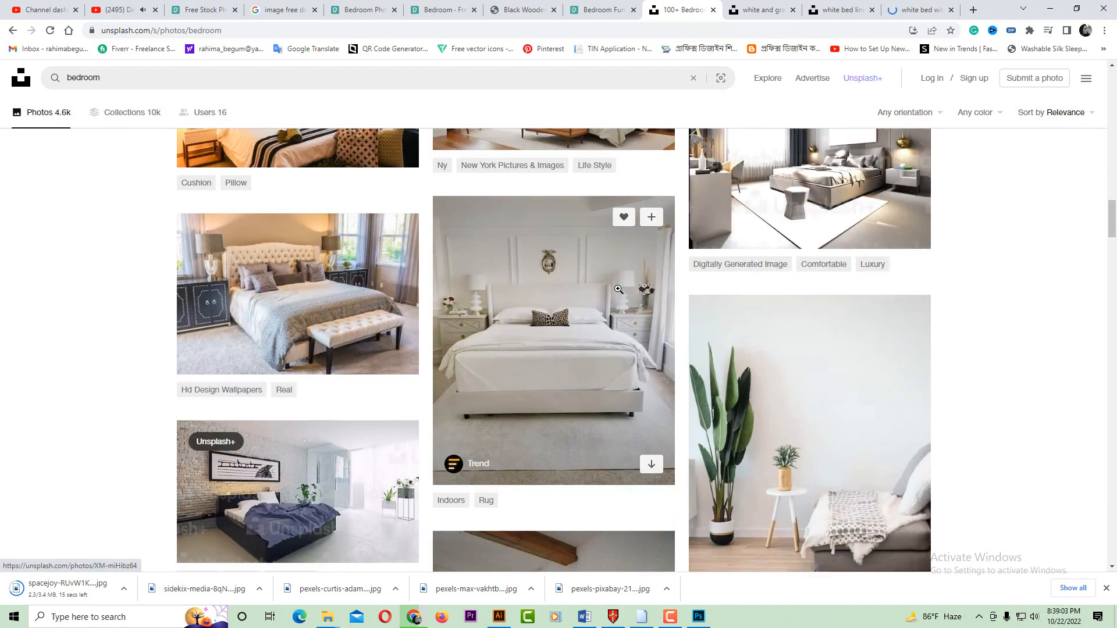
{"action": "scroll", "coordinate": [619, 289], "scroll_direction": "up", "scroll_amount": 15}
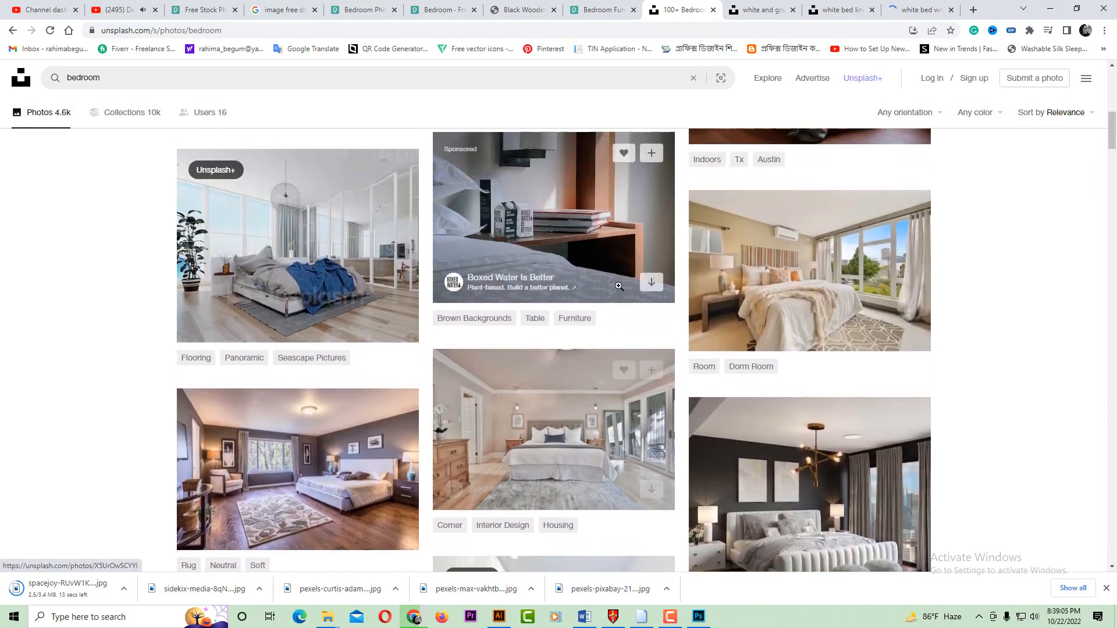
{"action": "scroll", "coordinate": [619, 286], "scroll_direction": "up", "scroll_amount": 15}
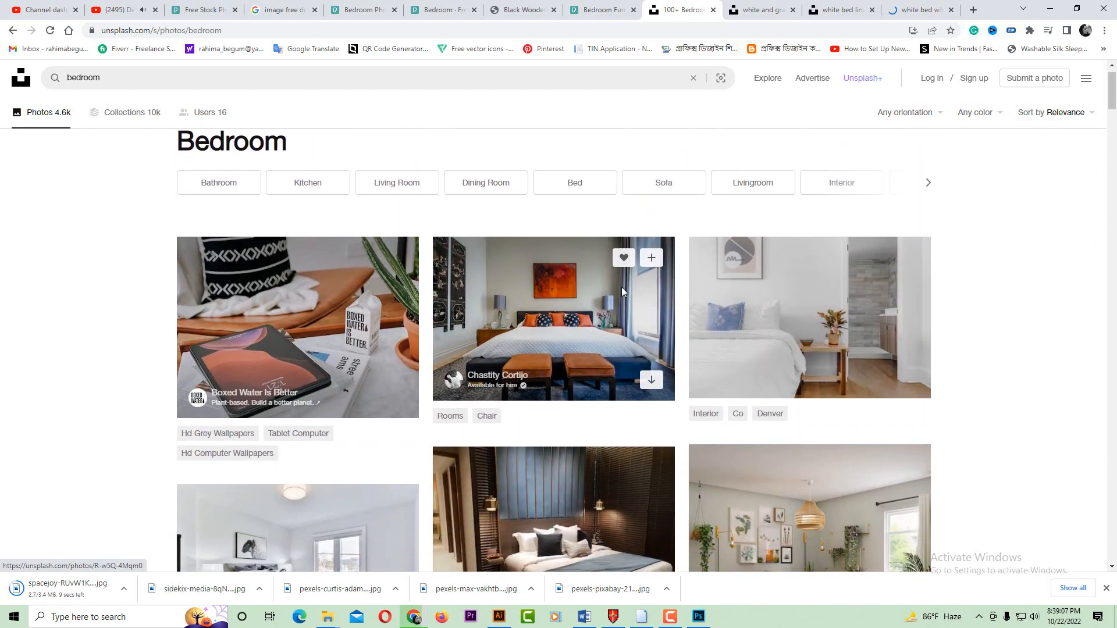
{"action": "scroll", "coordinate": [621, 291], "scroll_direction": "down", "scroll_amount": 15}
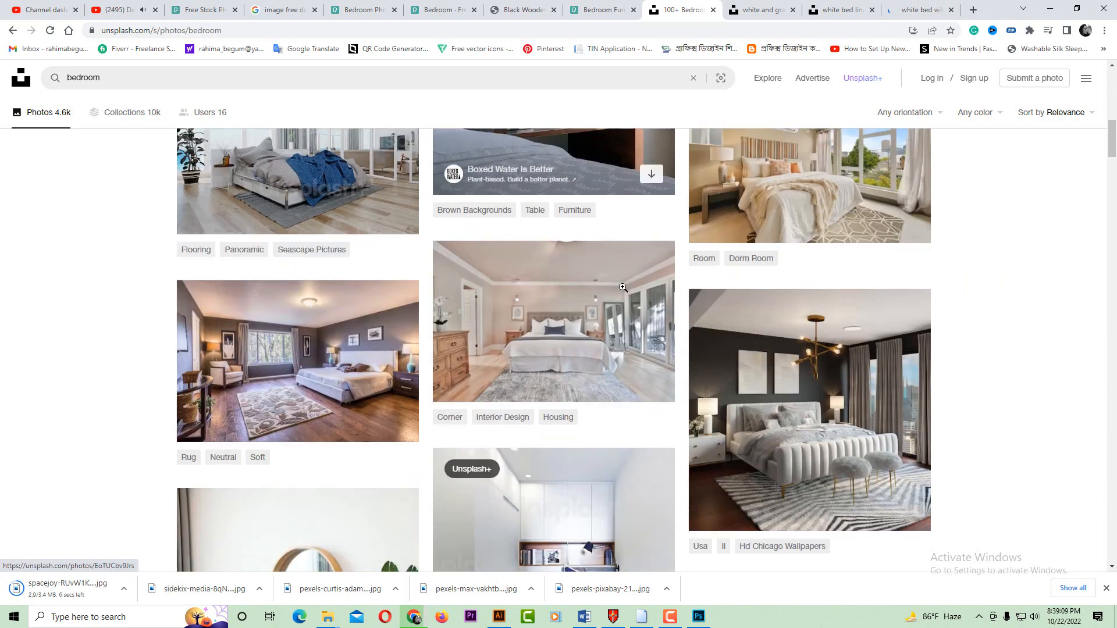
{"action": "scroll", "coordinate": [622, 287], "scroll_direction": "down", "scroll_amount": 6}
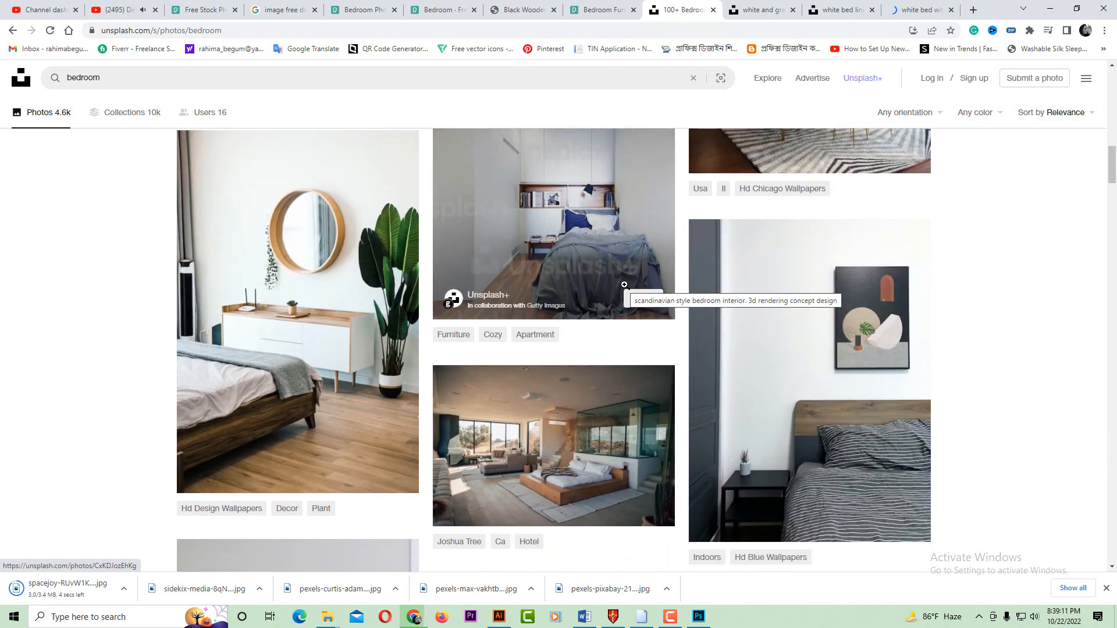
{"action": "scroll", "coordinate": [624, 284], "scroll_direction": "down", "scroll_amount": 13}
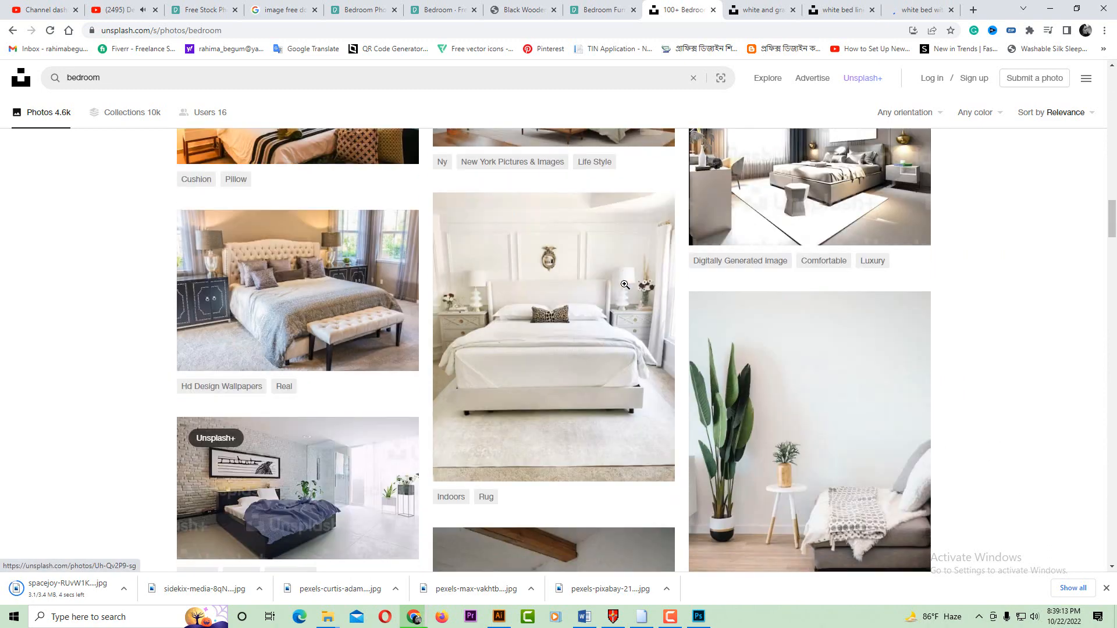
{"action": "scroll", "coordinate": [624, 284], "scroll_direction": "down", "scroll_amount": 7}
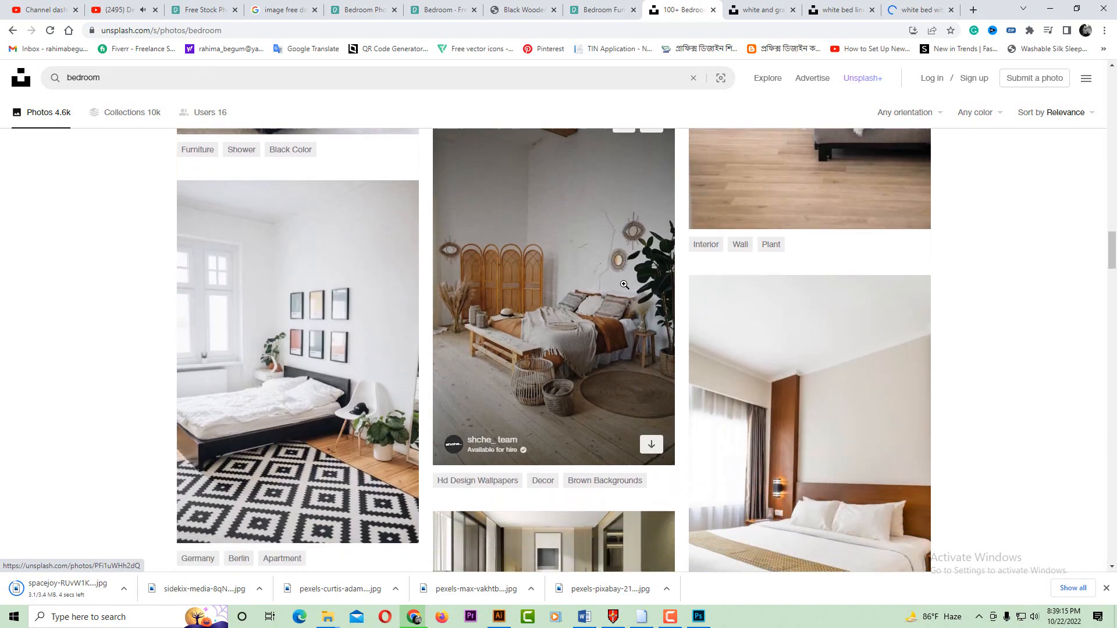
{"action": "scroll", "coordinate": [624, 284], "scroll_direction": "down", "scroll_amount": 9}
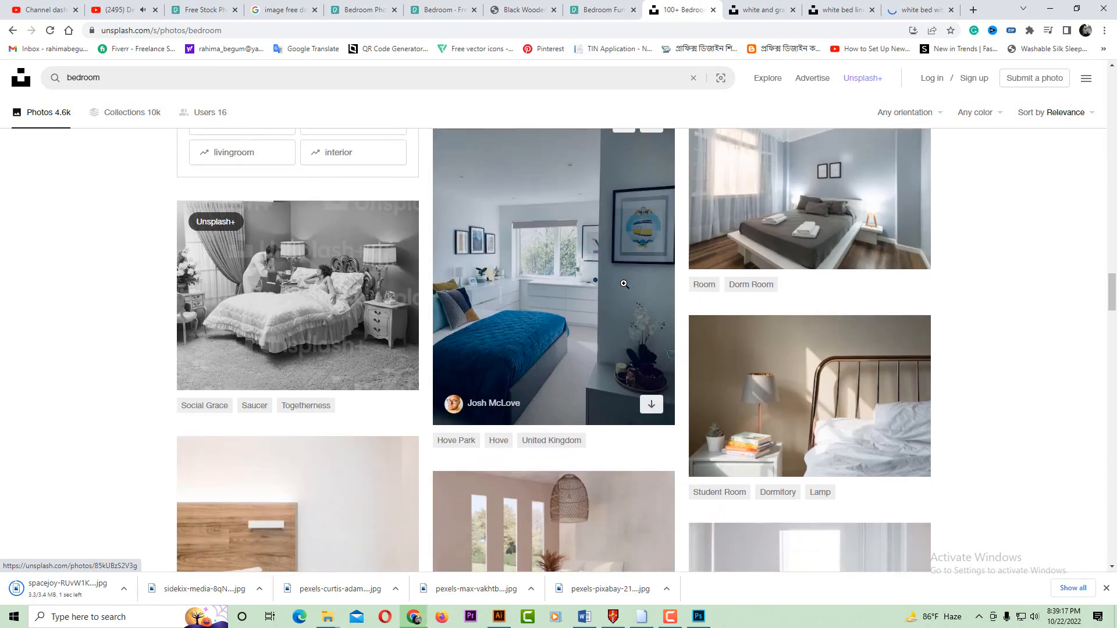
{"action": "scroll", "coordinate": [624, 284], "scroll_direction": "down", "scroll_amount": 9}
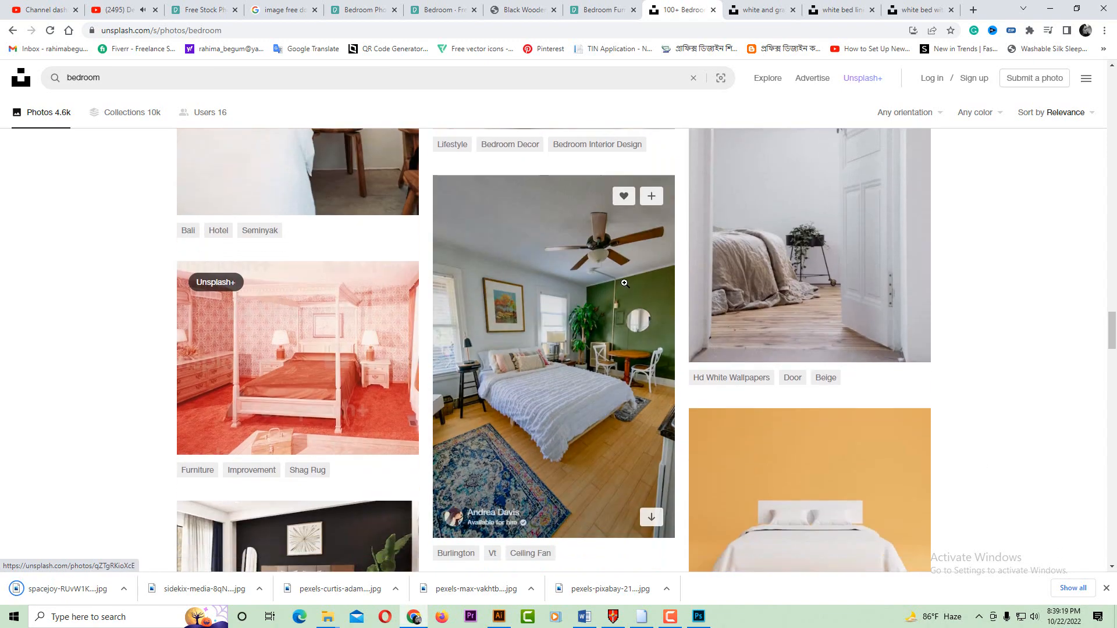
{"action": "scroll", "coordinate": [624, 283], "scroll_direction": "down", "scroll_amount": 11}
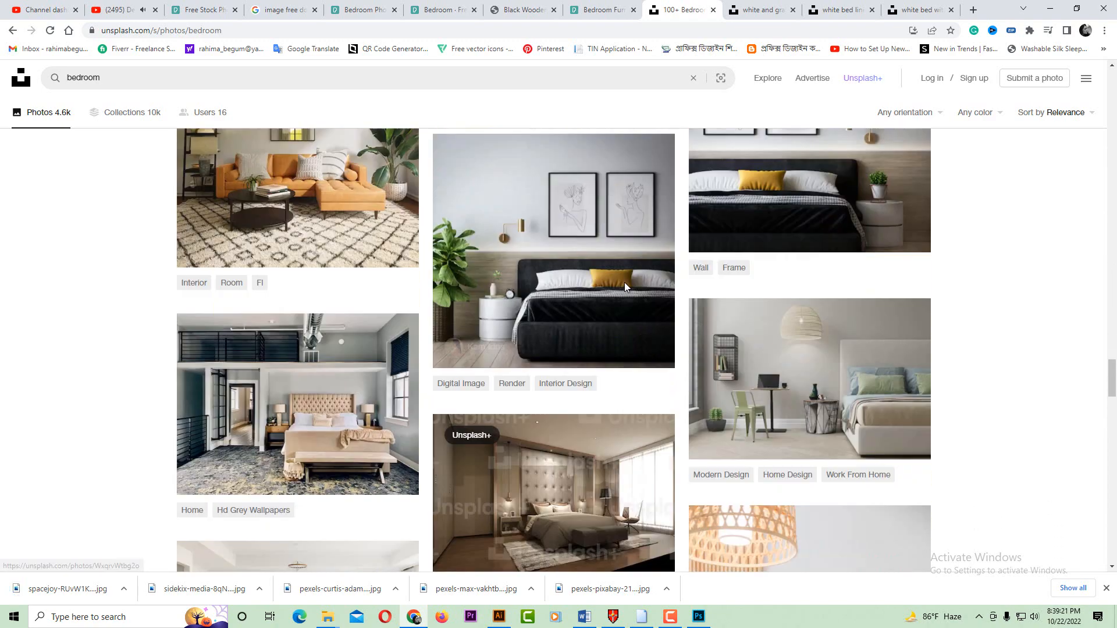
{"action": "scroll", "coordinate": [623, 281], "scroll_direction": "down", "scroll_amount": 2}
{"action": "scroll", "coordinate": [624, 282], "scroll_direction": "up", "scroll_amount": 3}
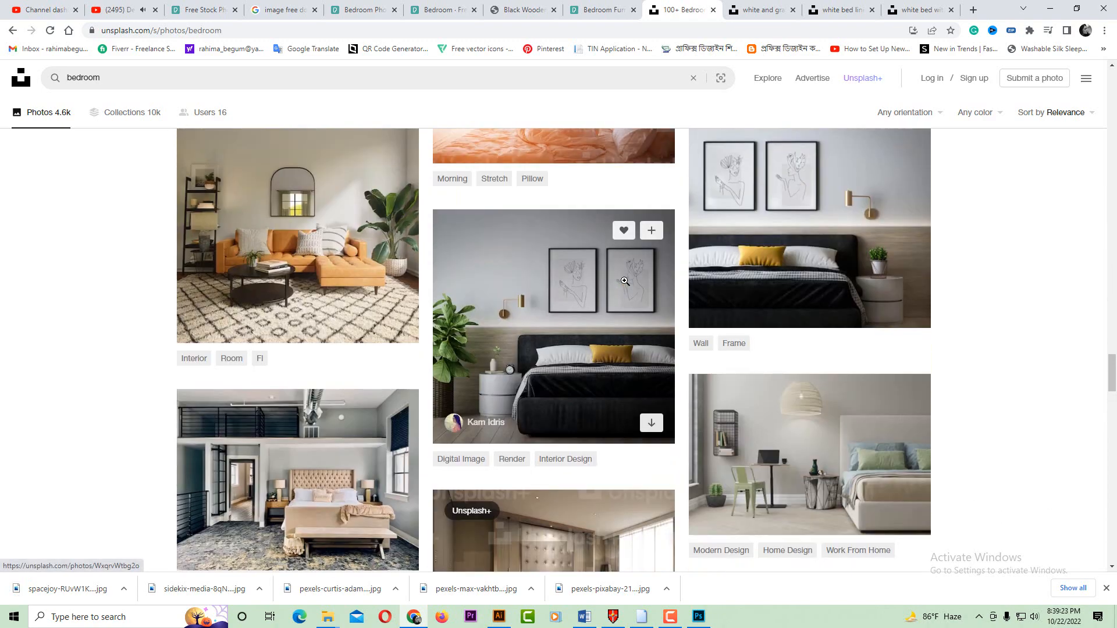
{"action": "scroll", "coordinate": [625, 281], "scroll_direction": "down", "scroll_amount": 11}
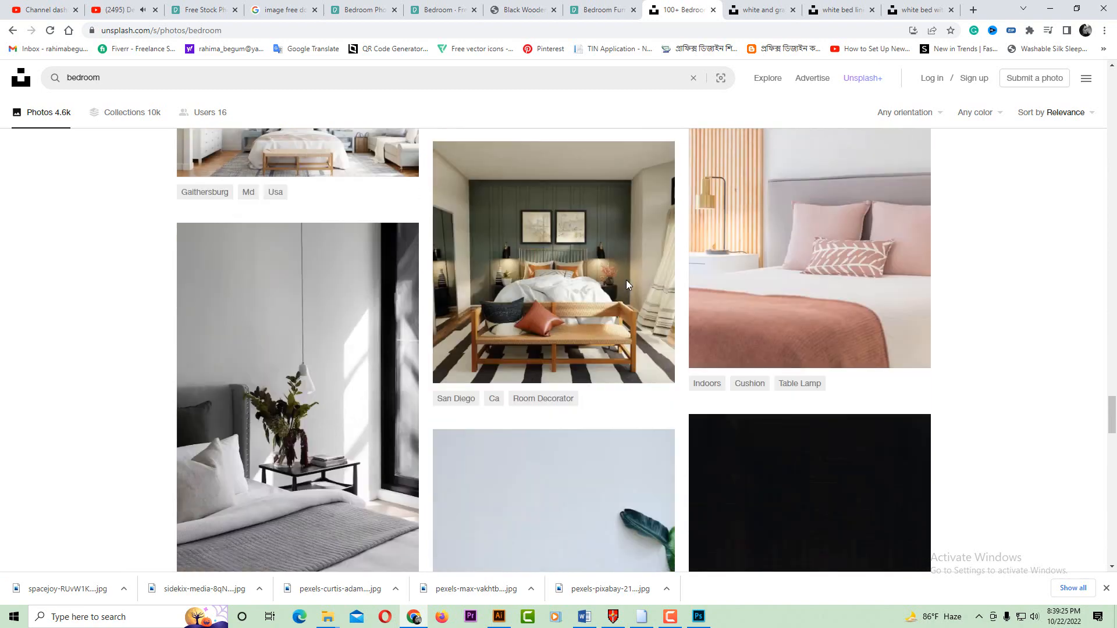
{"action": "scroll", "coordinate": [625, 280], "scroll_direction": "down", "scroll_amount": 6}
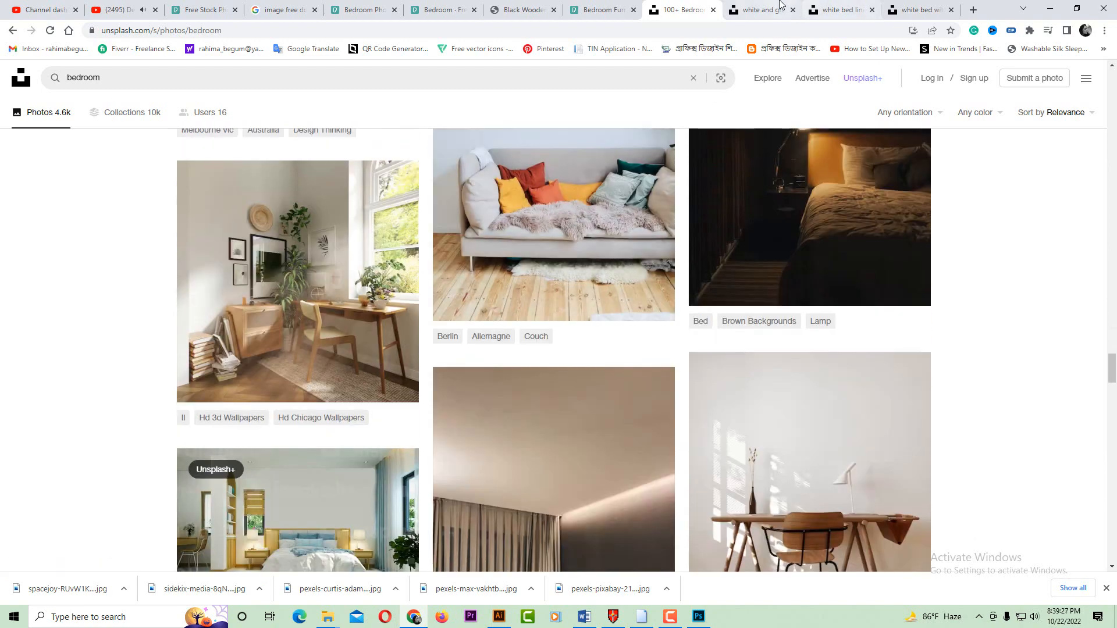
- Close the tab of the dark-walled bedroom photo and download the photo of the blue-walled bedroom
{"action": "left_click", "coordinate": [762, 9]}
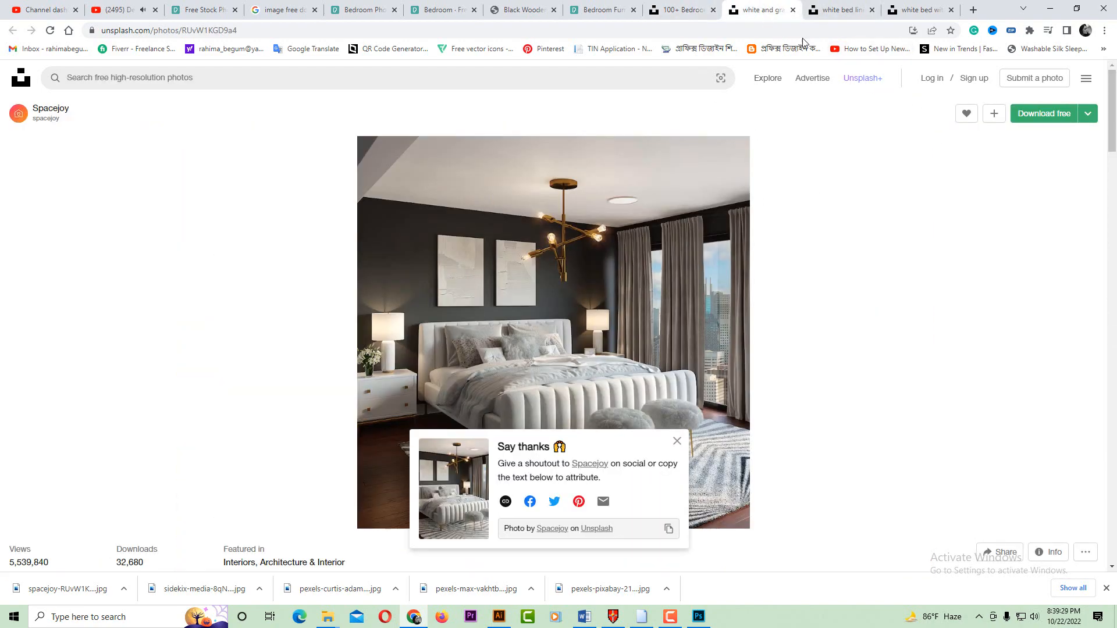
{"action": "left_click", "coordinate": [792, 10]}
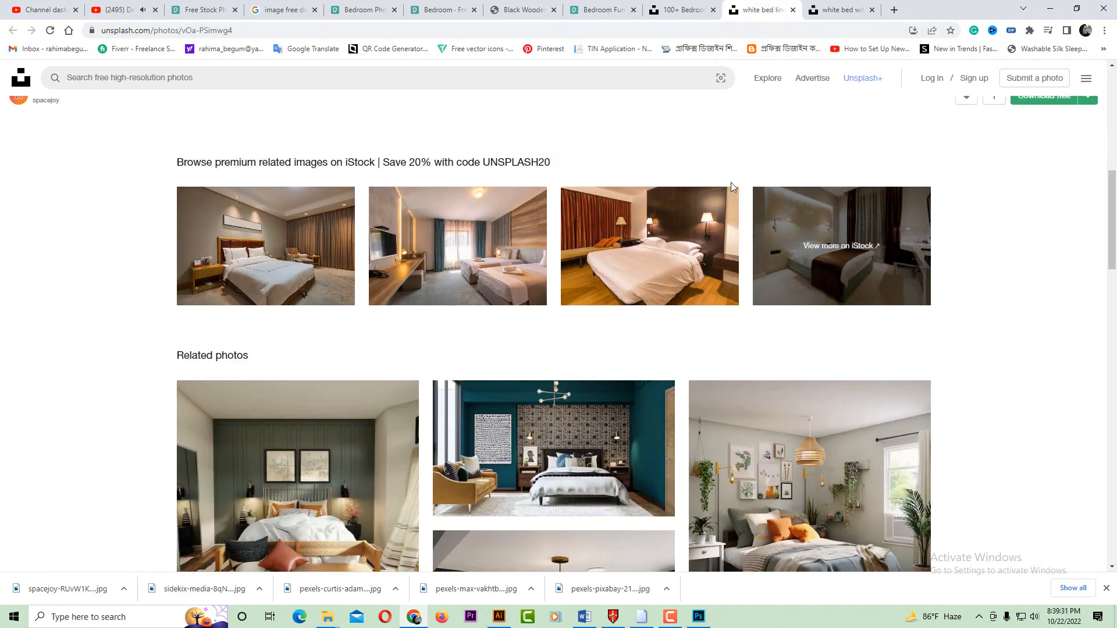
{"action": "scroll", "coordinate": [733, 187], "scroll_direction": "down", "scroll_amount": 3}
{"action": "scroll", "coordinate": [744, 183], "scroll_direction": "up", "scroll_amount": 12}
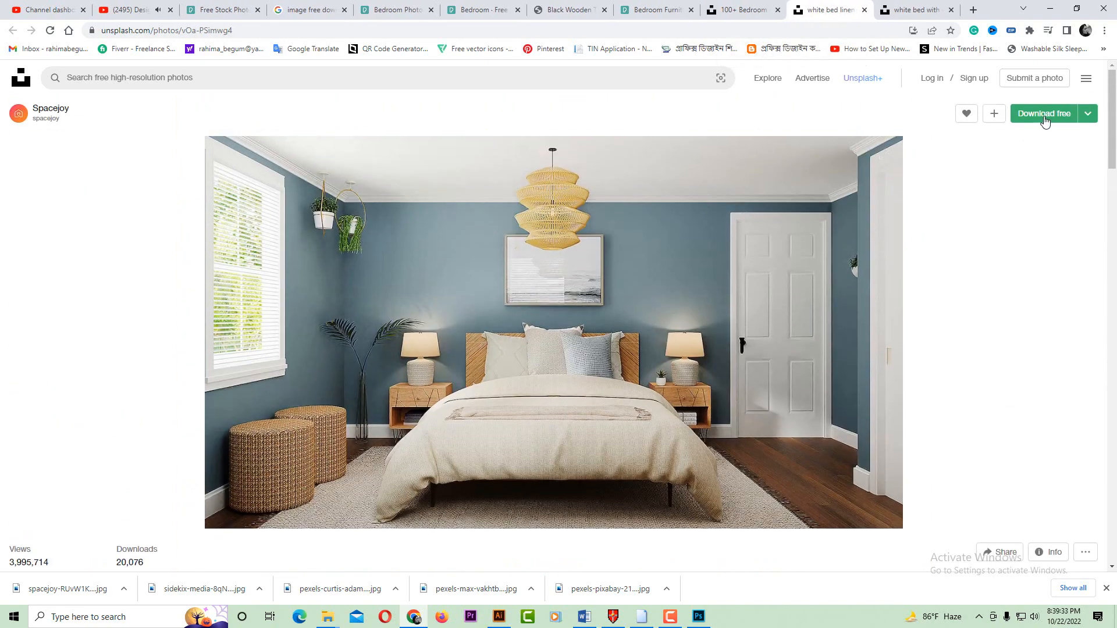
{"action": "left_click", "coordinate": [1044, 114]}
- Find the related photo of the white bed on a wooden platform frame and open it in a new tab
{"action": "scroll", "coordinate": [721, 227], "scroll_direction": "down", "scroll_amount": 10}
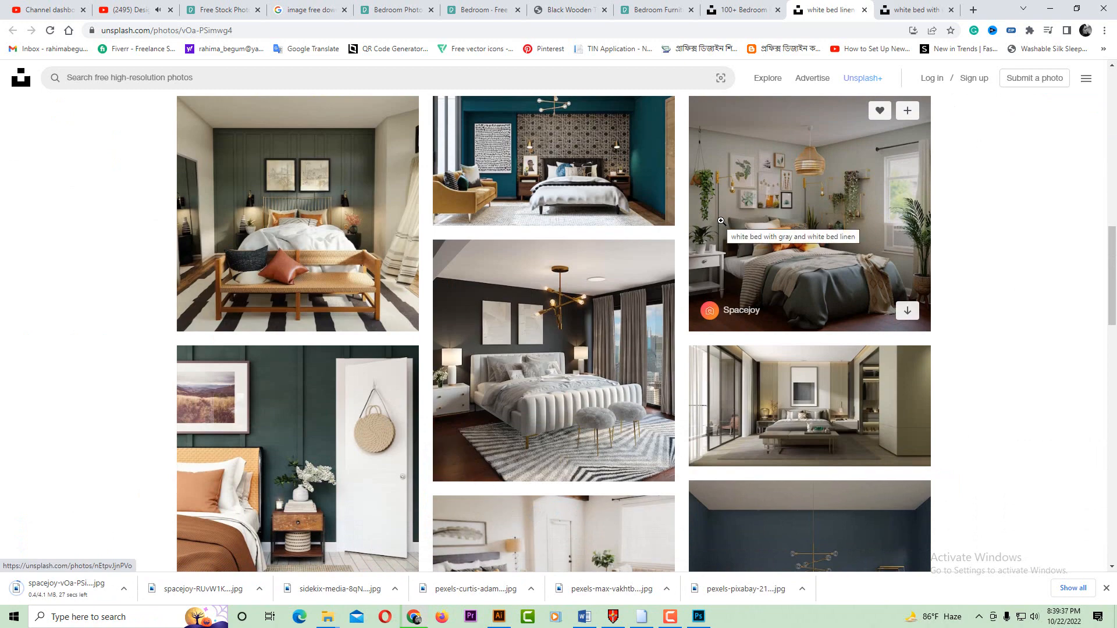
{"action": "scroll", "coordinate": [722, 220], "scroll_direction": "down", "scroll_amount": 7}
{"action": "scroll", "coordinate": [722, 220], "scroll_direction": "down", "scroll_amount": 4}
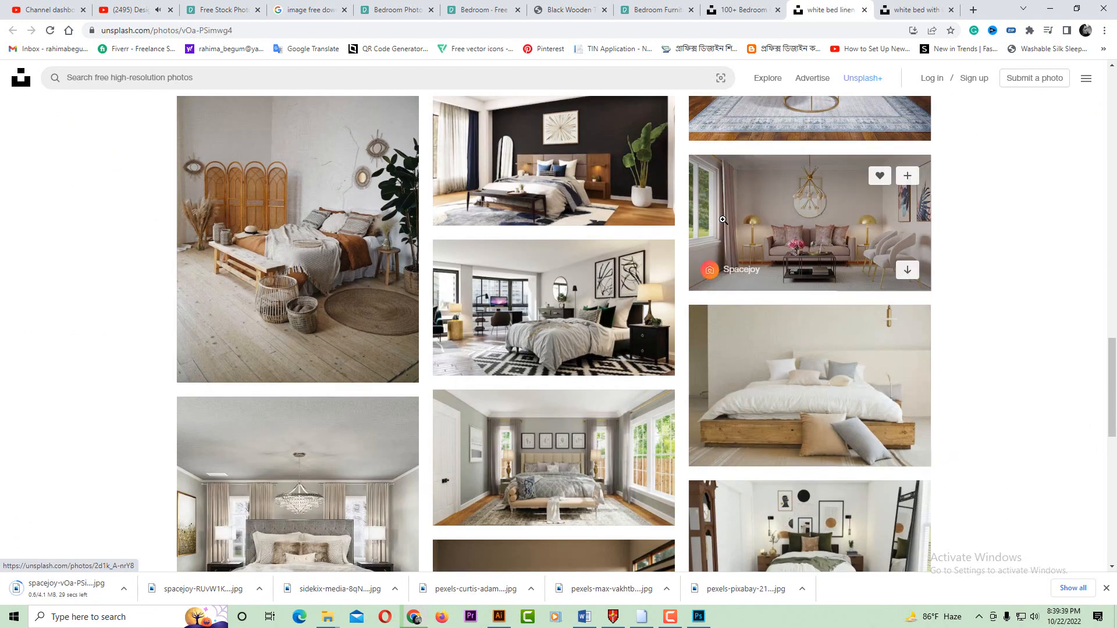
{"action": "scroll", "coordinate": [723, 219], "scroll_direction": "down", "scroll_amount": 2}
{"action": "right_click", "coordinate": [758, 250]}
{"action": "left_click", "coordinate": [794, 259]}
- Open the related photos of the grey tufted bed with the fur bench and the cream bedroom with the round mirror in new tabs
{"action": "scroll", "coordinate": [345, 234], "scroll_direction": "down", "scroll_amount": 4}
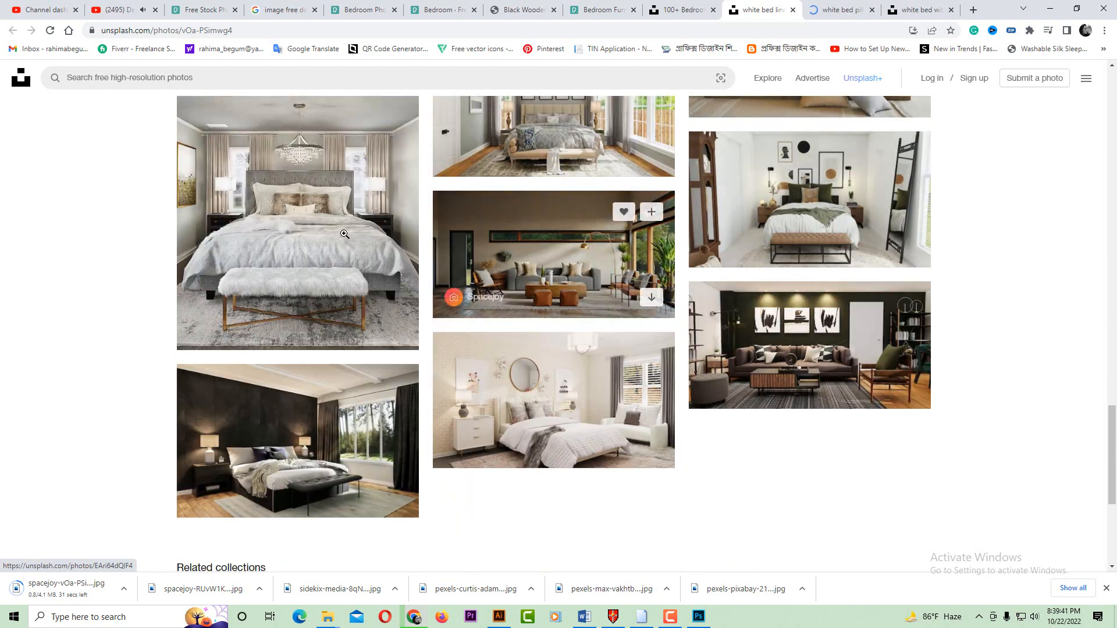
{"action": "right_click", "coordinate": [345, 234]}
{"action": "left_click", "coordinate": [381, 243]}
{"action": "scroll", "coordinate": [540, 254], "scroll_direction": "down", "scroll_amount": 4}
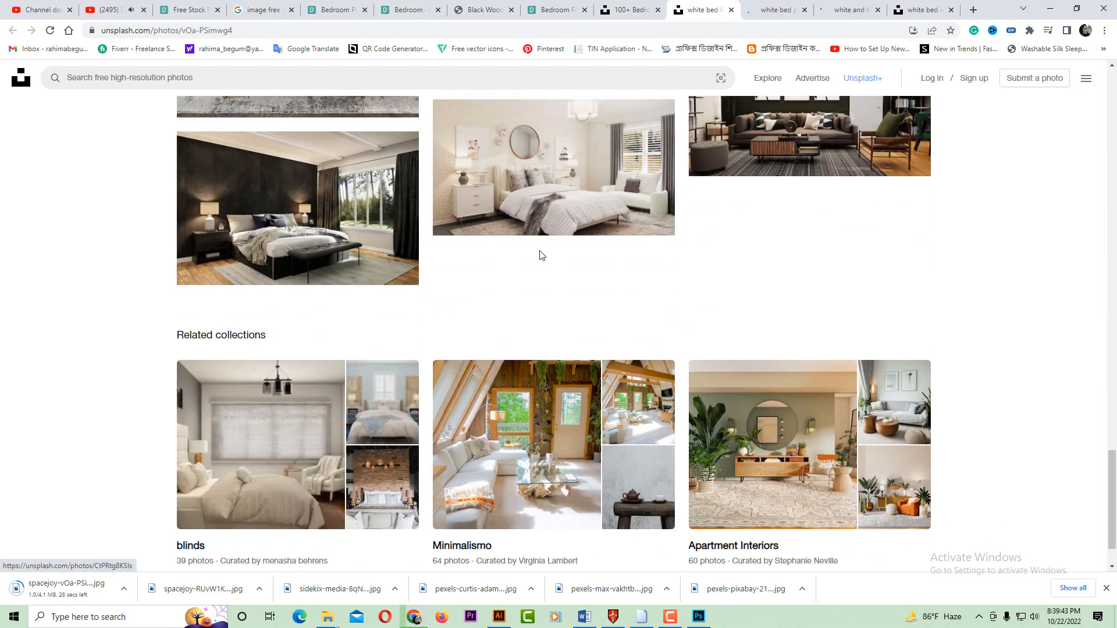
{"action": "right_click", "coordinate": [541, 198]}
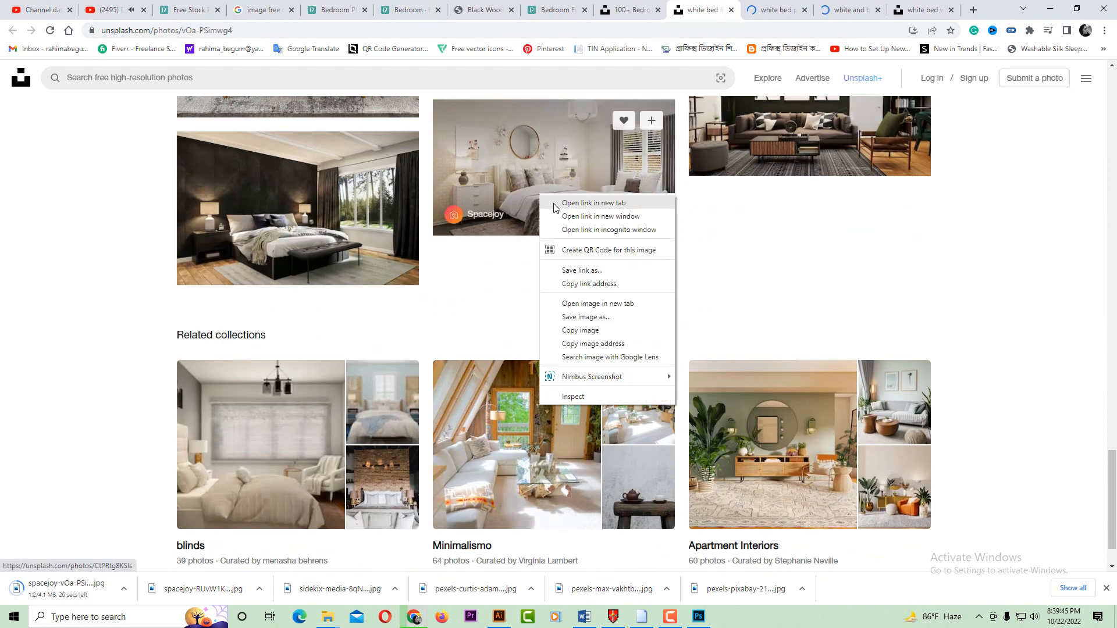
{"action": "left_click", "coordinate": [593, 202]}
- Download the photo of the white bed on the wooden platform frame and close its tab
{"action": "left_click", "coordinate": [720, 10]}
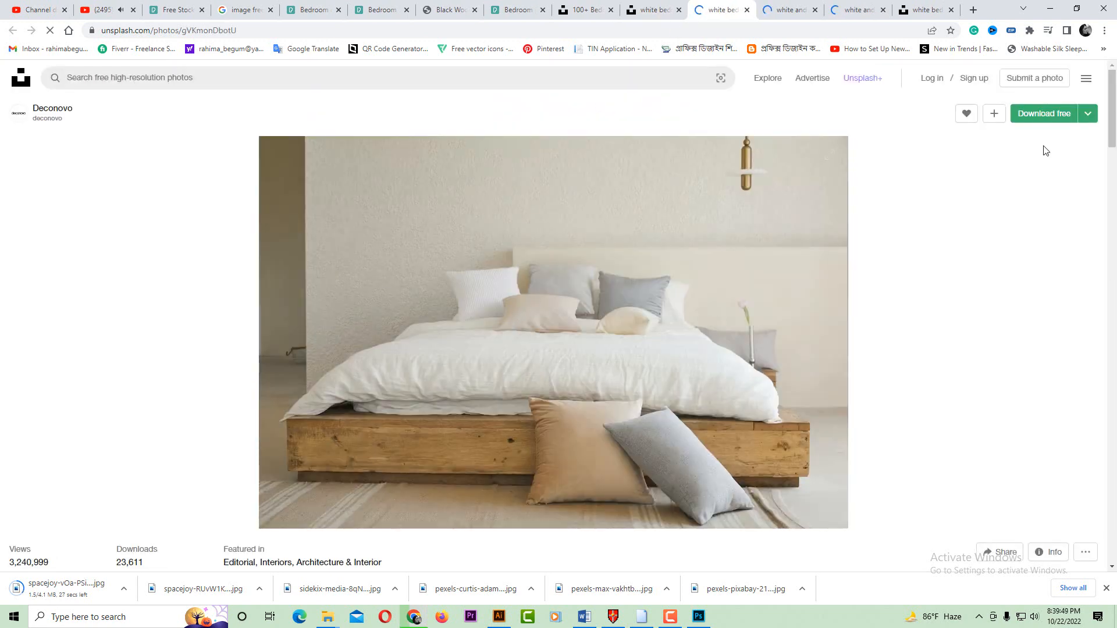
{"action": "left_click", "coordinate": [1043, 114]}
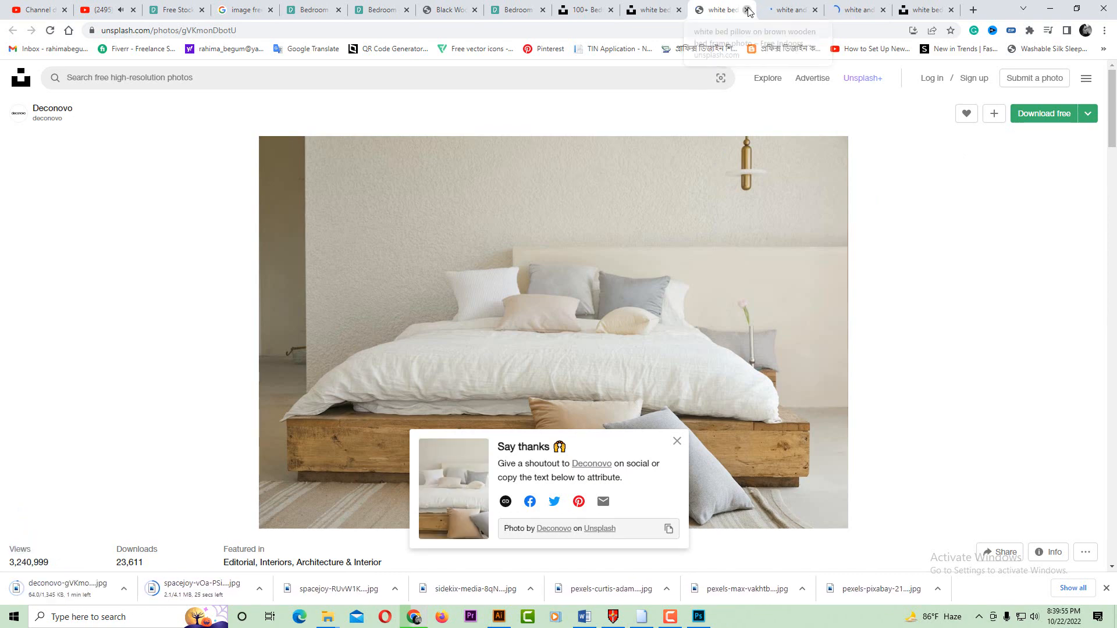
{"action": "left_click", "coordinate": [747, 11]}
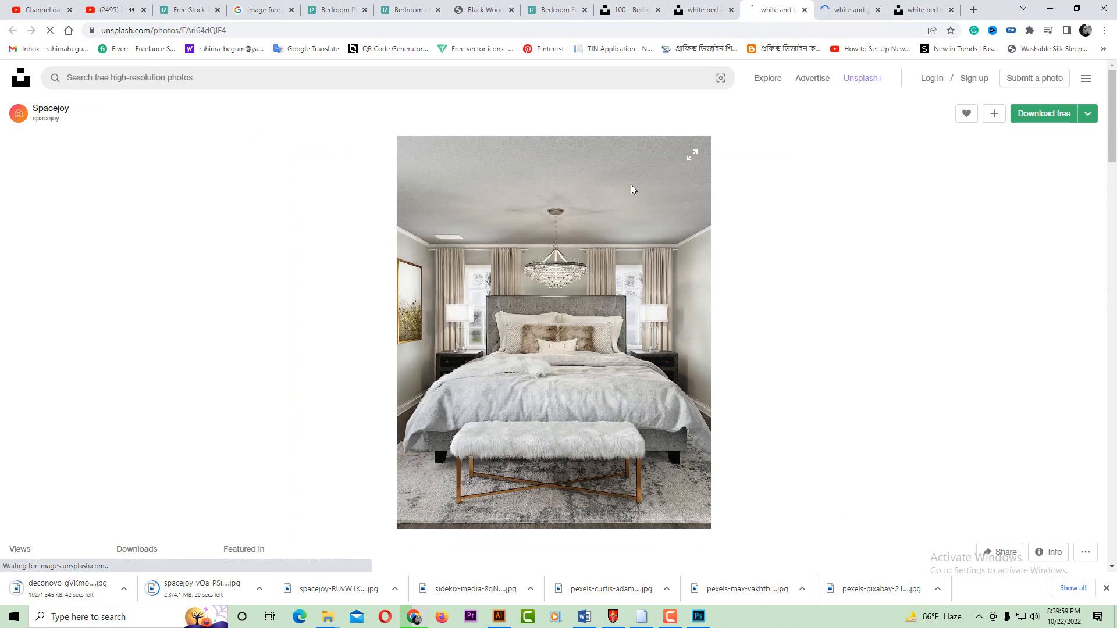
- Examine the cream bedroom and the grey tufted bed photos at enlarged size
{"action": "left_click", "coordinate": [860, 5]}
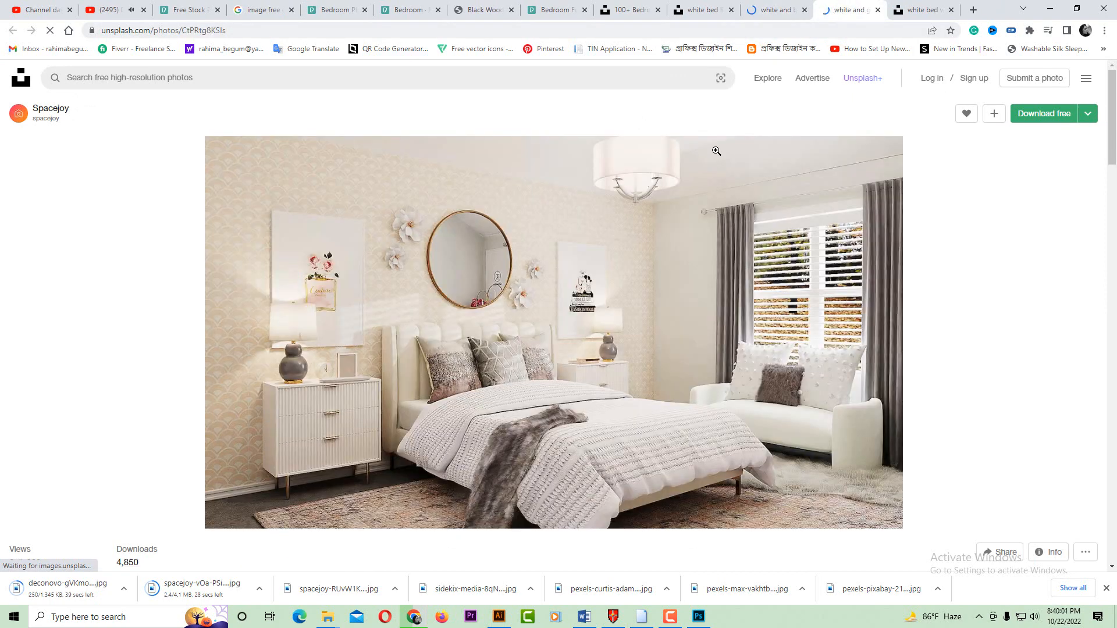
{"action": "left_click", "coordinate": [589, 315]}
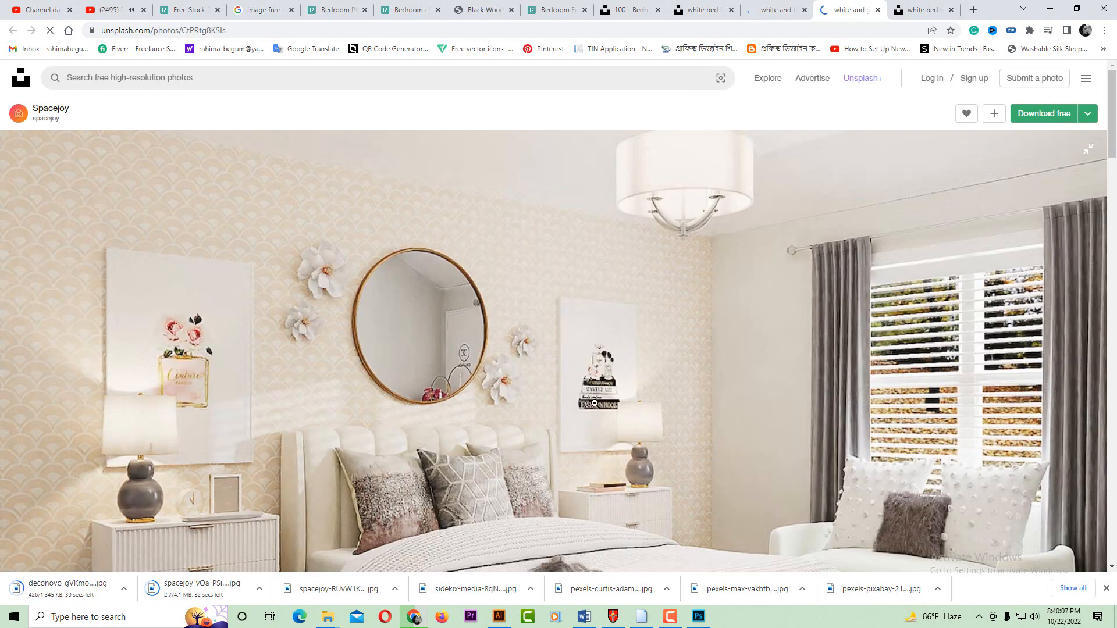
{"action": "left_click", "coordinate": [610, 381]}
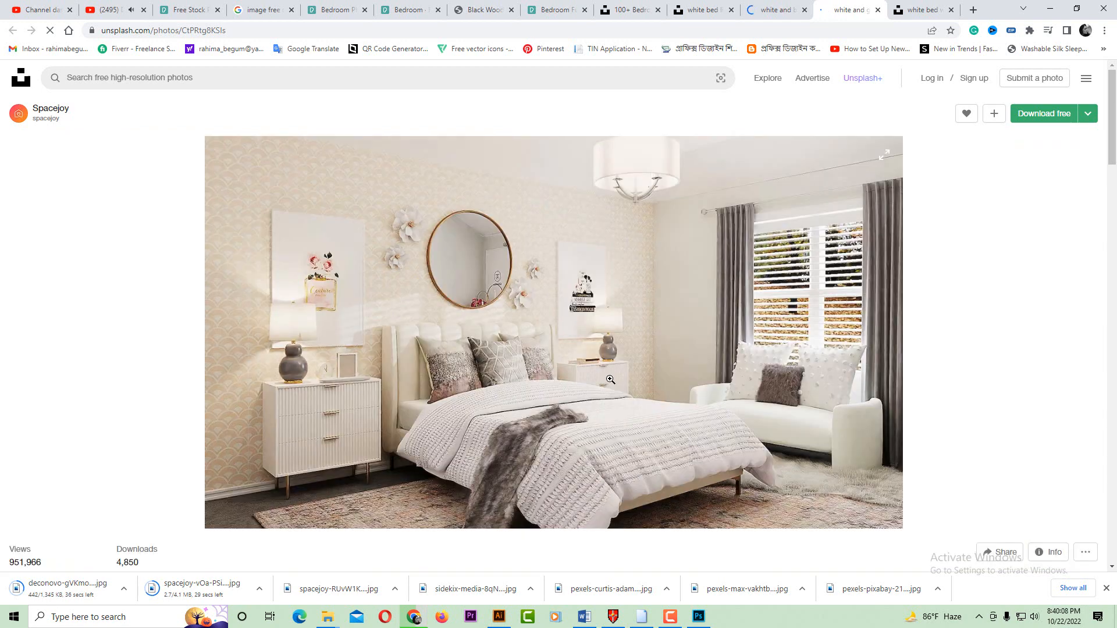
{"action": "left_click", "coordinate": [360, 283]}
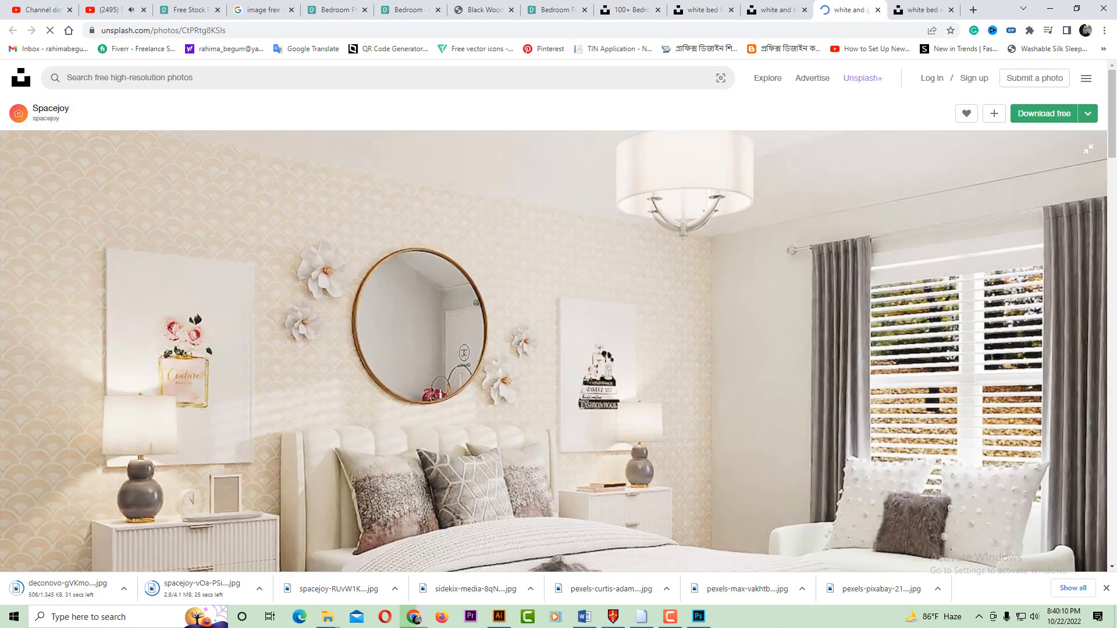
{"action": "left_click", "coordinate": [182, 380]}
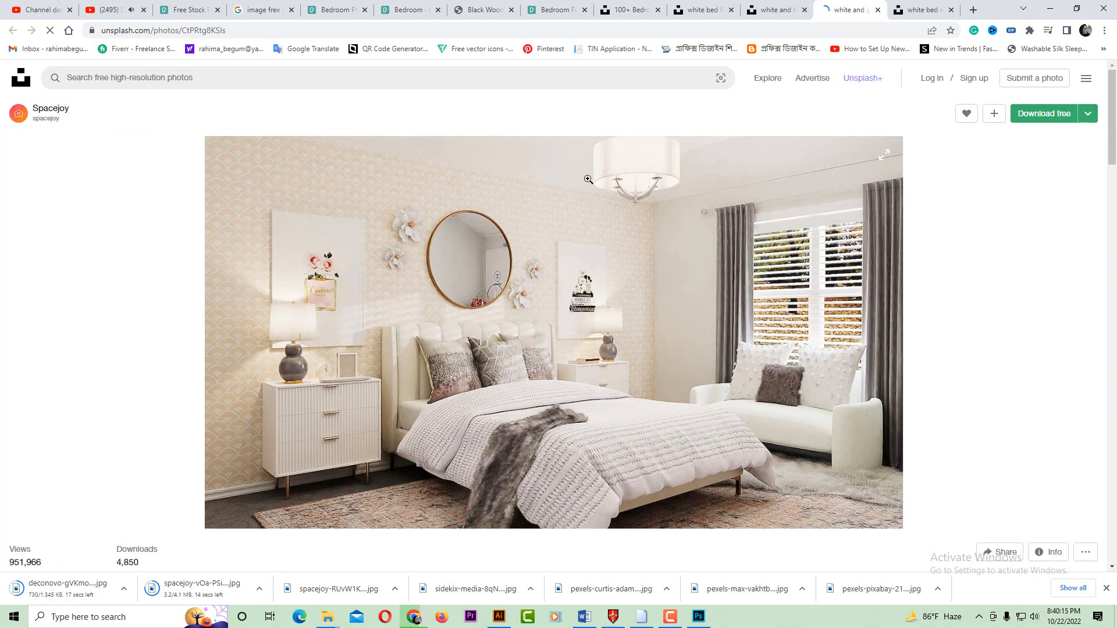
{"action": "key", "text": "ctrl+shift+Tab"}
{"action": "left_click", "coordinate": [556, 336]}
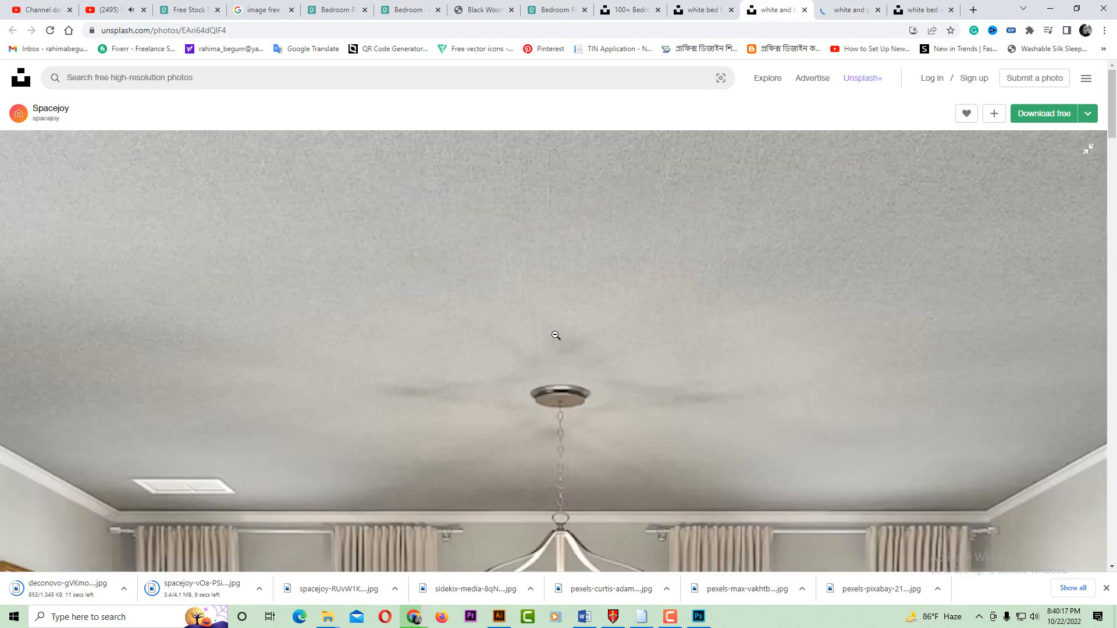
{"action": "left_click", "coordinate": [555, 336]}
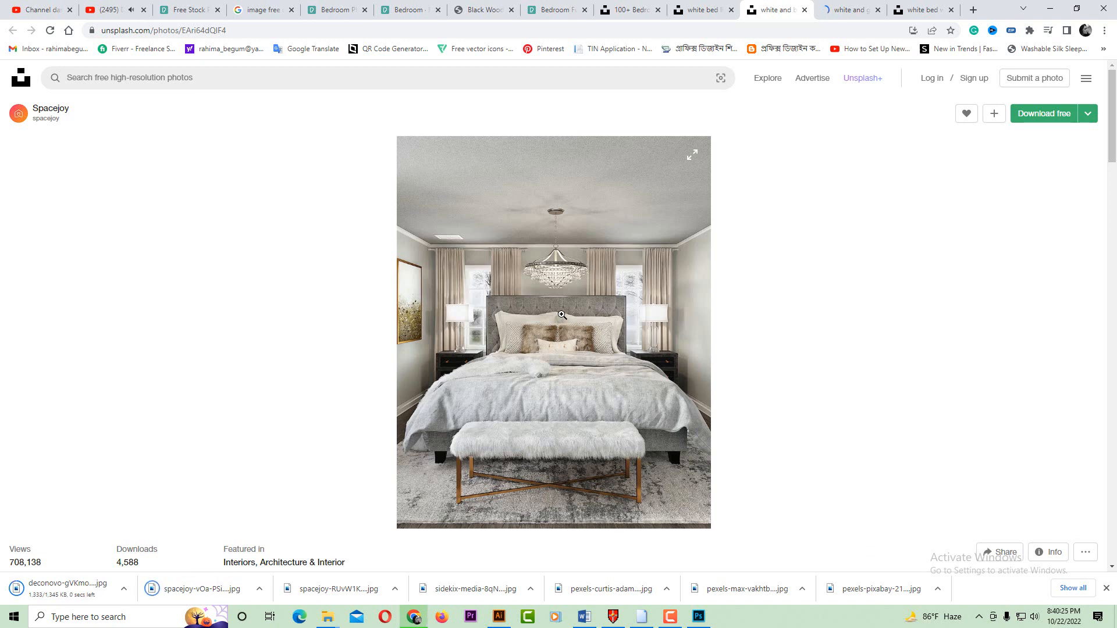
- Download the grey tufted bed photo, closing its tab, and the cream bedroom photo with the round mirror
{"action": "left_click", "coordinate": [1023, 117]}
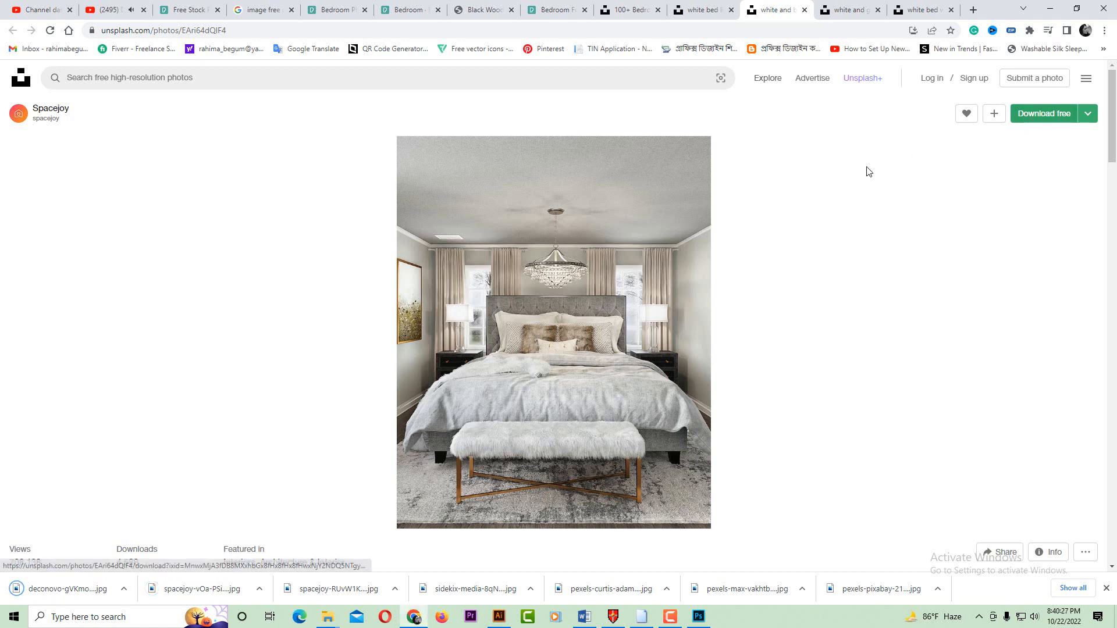
{"action": "left_click", "coordinate": [804, 10]}
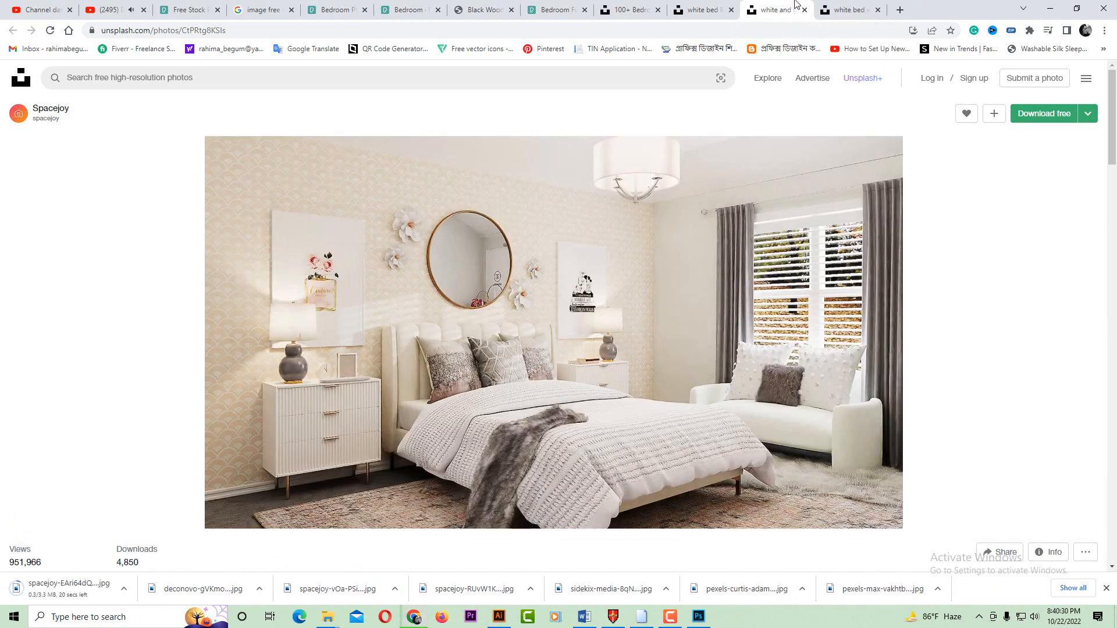
{"action": "left_click", "coordinate": [1036, 116]}
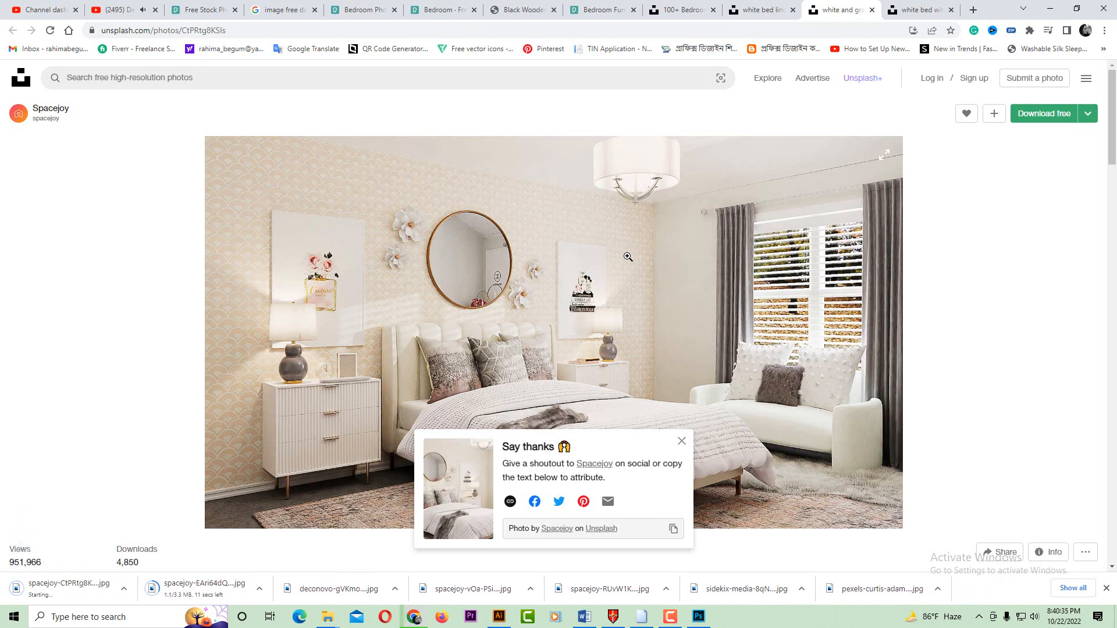
{"action": "left_click", "coordinate": [682, 442]}
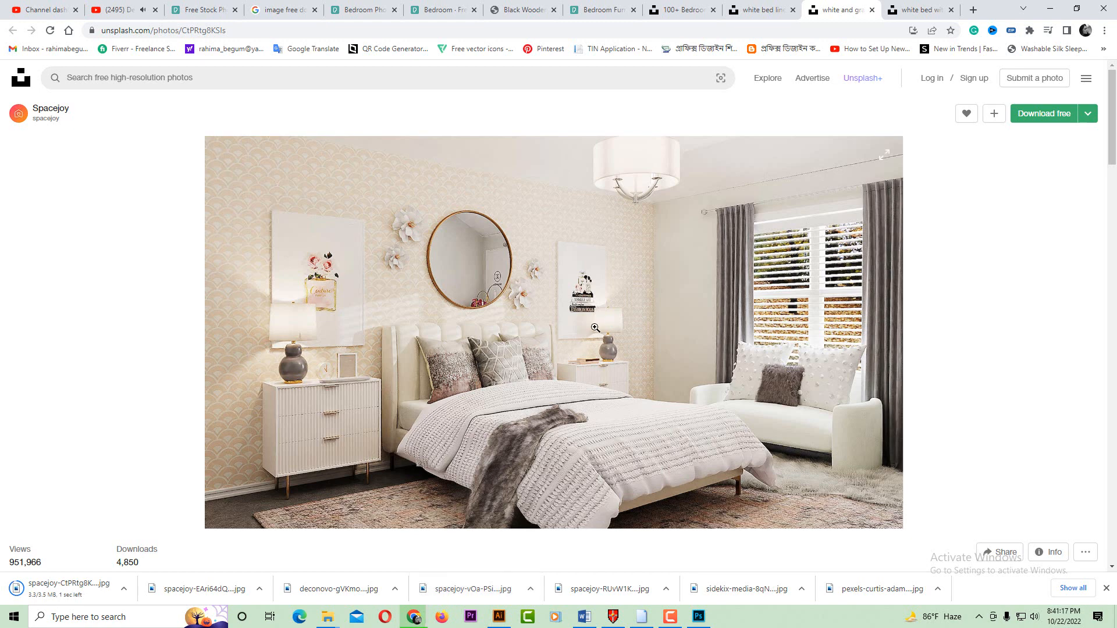
- Show the newest download in its folder and select the nine bedroom photos from spacejoy-CtPRtg8KSIs-unsplash through pexels-pixabay-210604
{"action": "left_click", "coordinate": [1073, 588]}
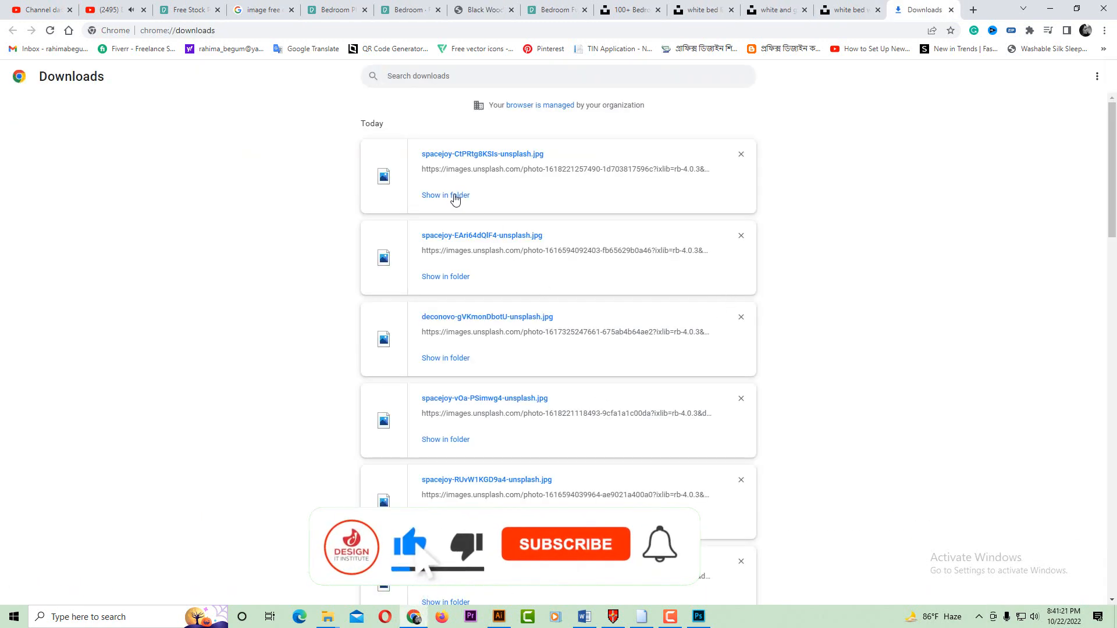
{"action": "left_click", "coordinate": [445, 195]}
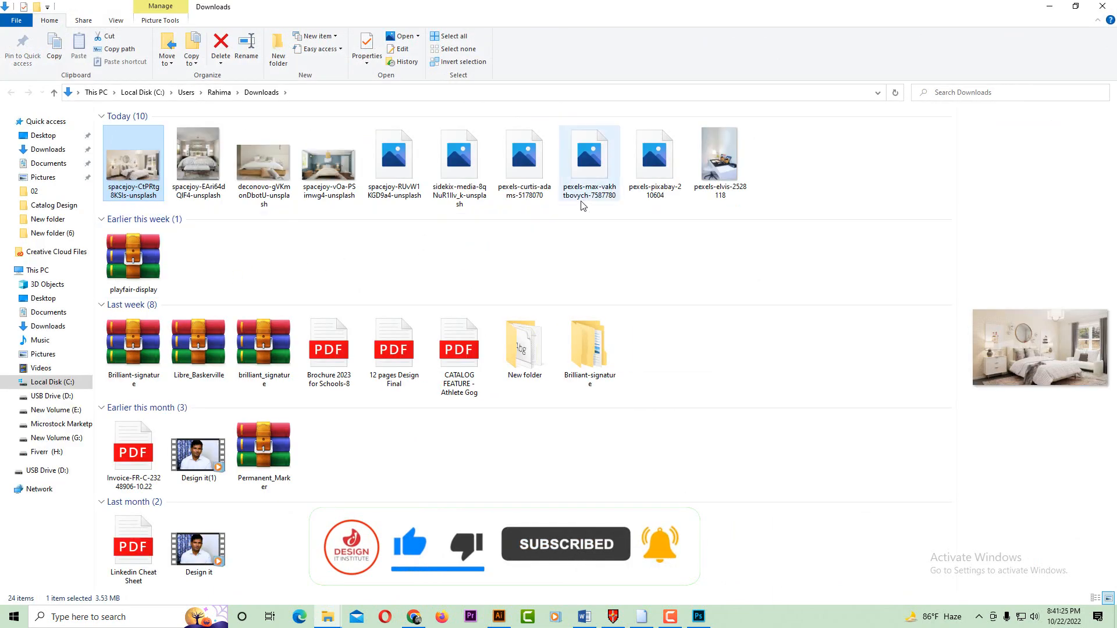
{"action": "left_click", "coordinate": [642, 193], "text": "shift"}
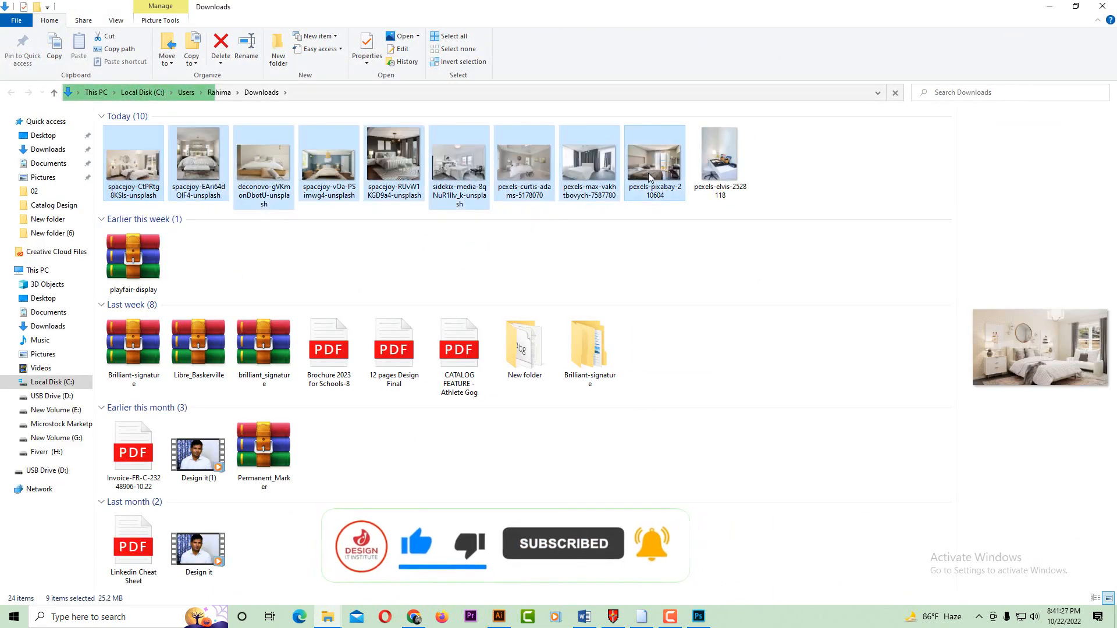
- Create a folder named Bed Collection in Youtube\Catalog Design on drive F: and paste the nine bedroom photos into it
{"action": "left_click", "coordinate": [58, 424]}
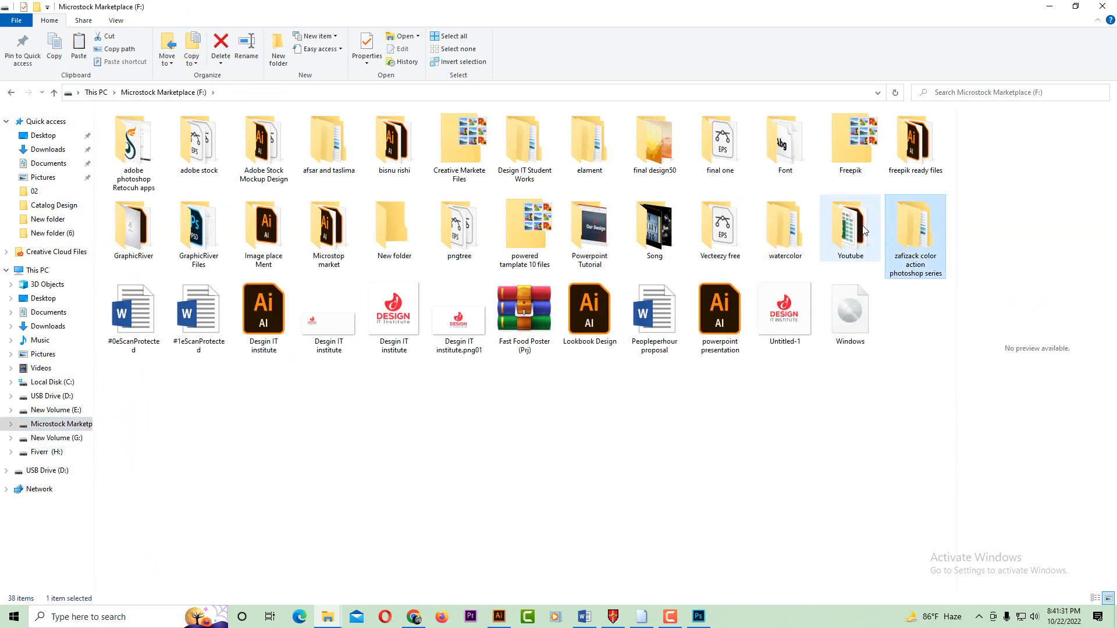
{"action": "double_click", "coordinate": [850, 228]}
{"action": "double_click", "coordinate": [585, 169]}
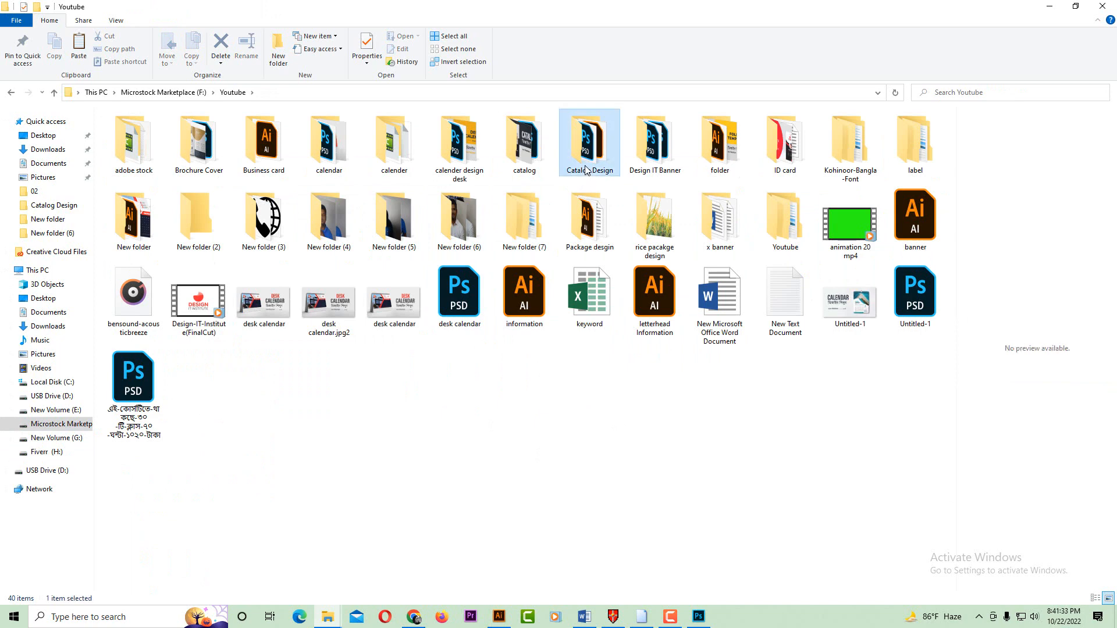
{"action": "left_click", "coordinate": [277, 49]}
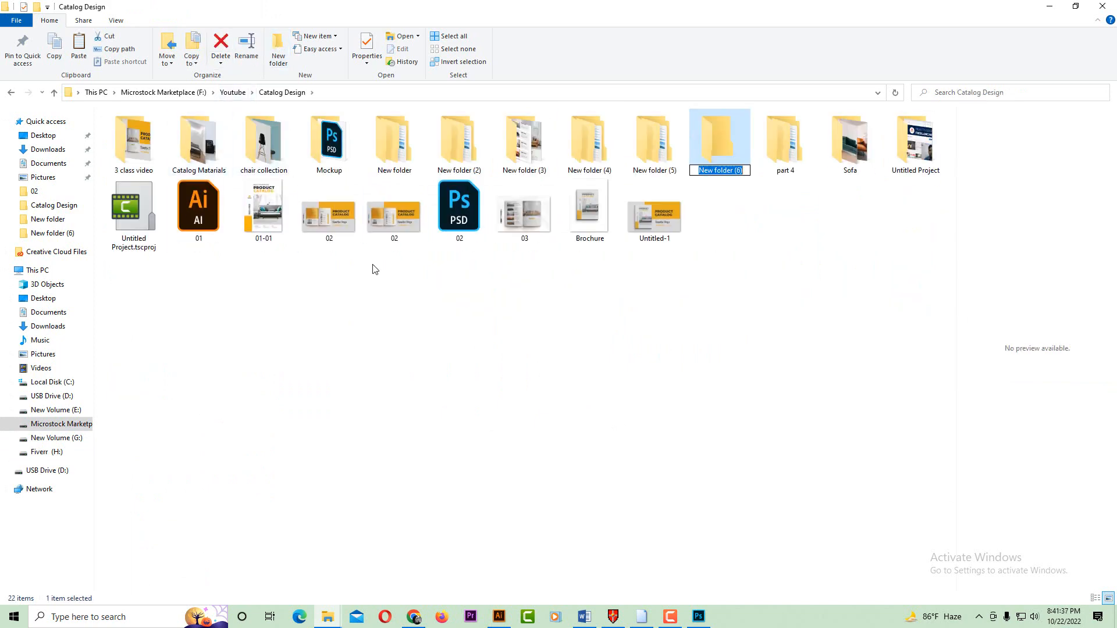
{"action": "type", "text": "Bed Collection"}
{"action": "key", "text": "Return"}
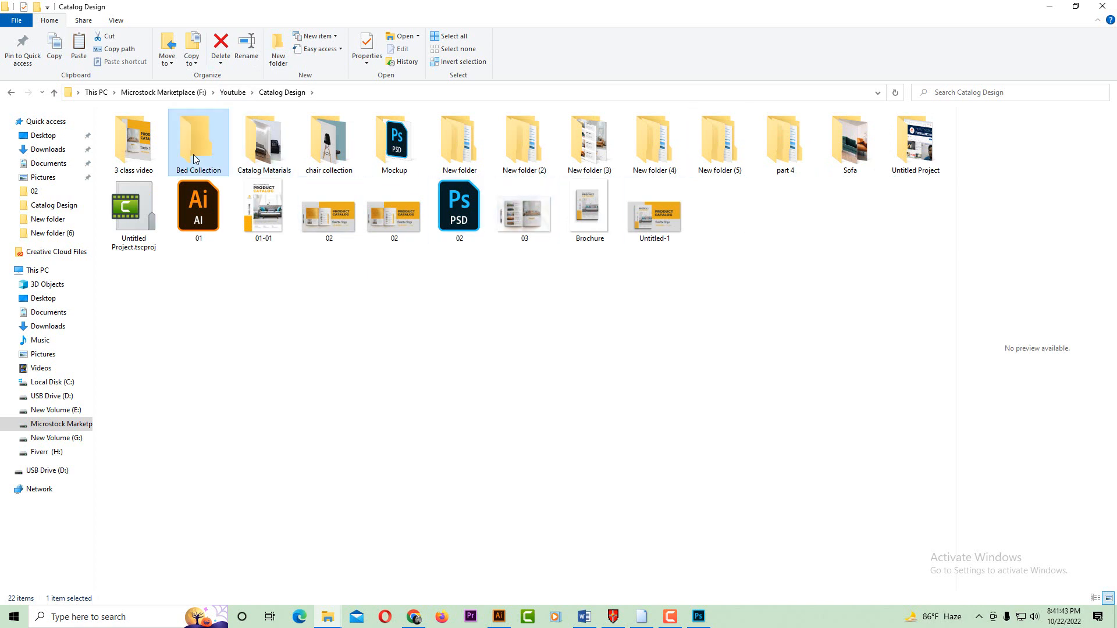
{"action": "key", "text": "Return"}
{"action": "key", "text": "ctrl+v"}
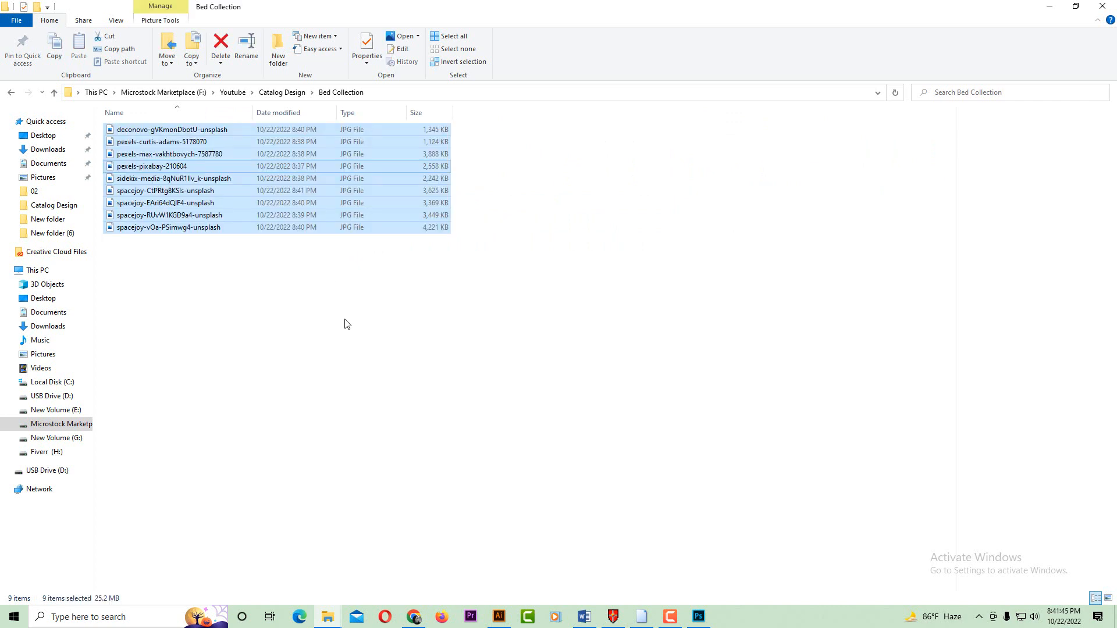
- Check the combined file size of all photos in the Bed Collection folder
{"action": "left_click", "coordinate": [300, 361]}
{"action": "left_click_drag", "start_coordinate": [217, 352], "coordinate": [361, 125]}
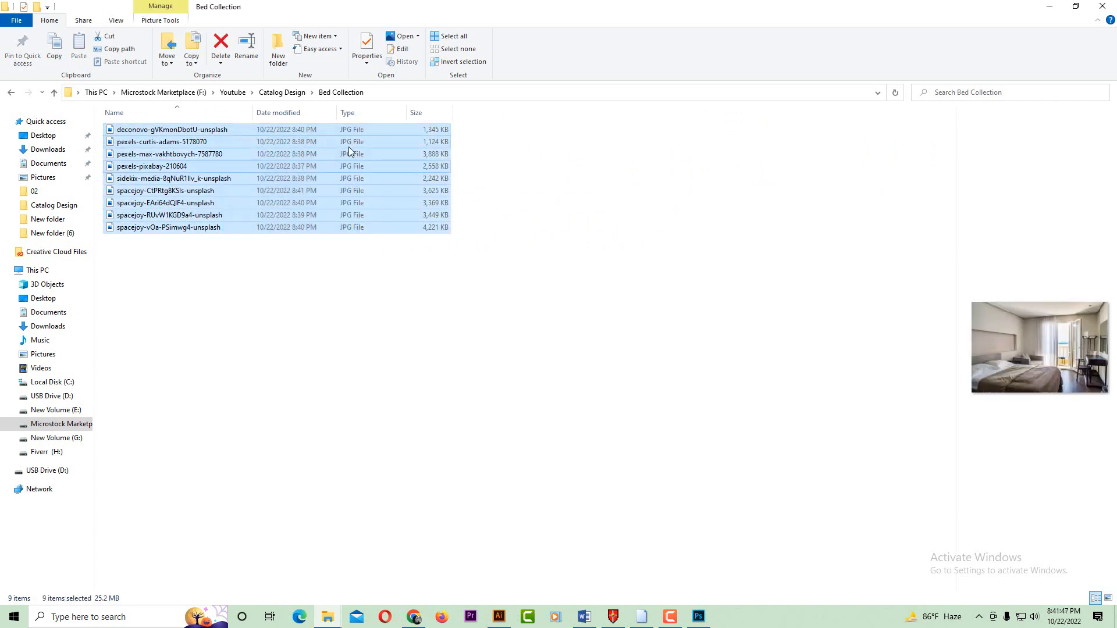
{"action": "right_click", "coordinate": [349, 146]}
{"action": "left_click", "coordinate": [372, 477]}
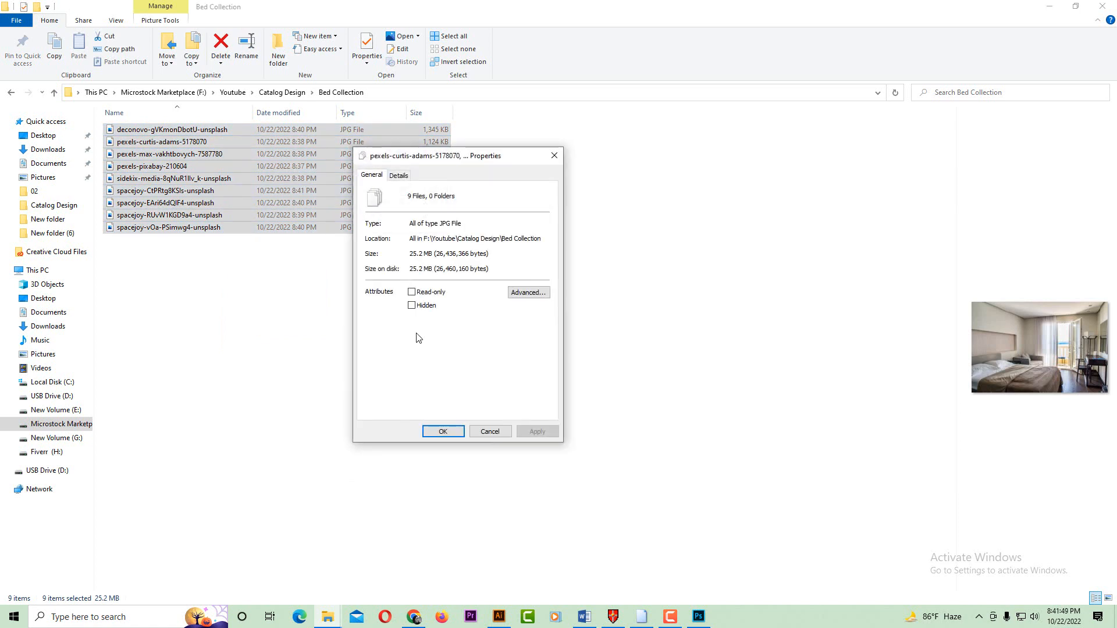
{"action": "left_click_drag", "start_coordinate": [413, 254], "coordinate": [458, 255]}
{"action": "left_click", "coordinate": [554, 156]}
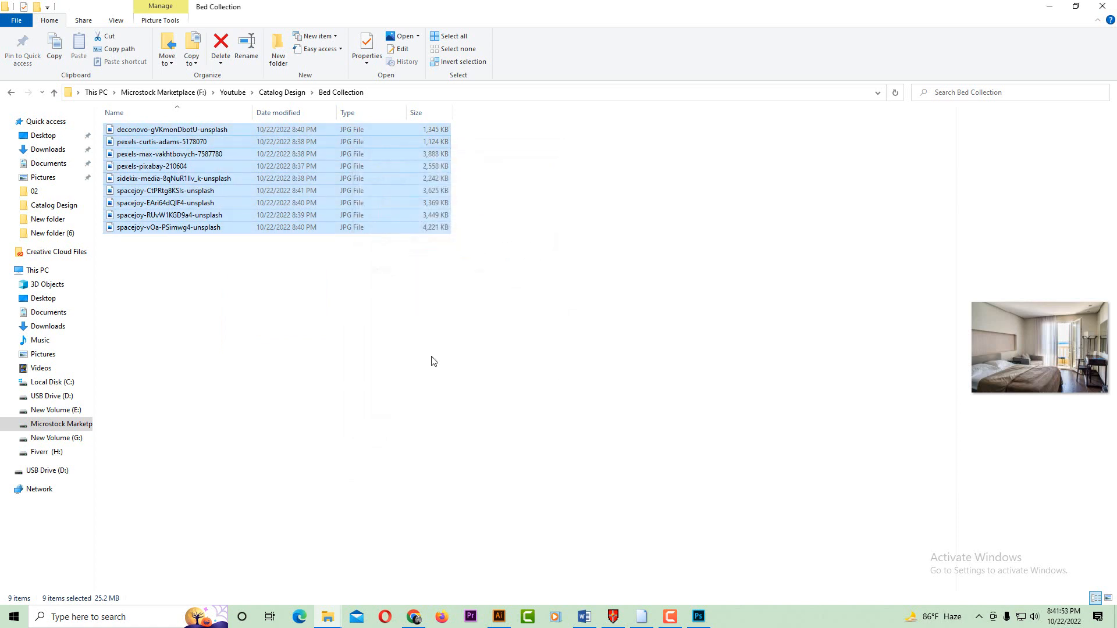
- Open all nine photos from the Bed Collection folder in Photoshop
{"action": "left_click", "coordinate": [691, 616]}
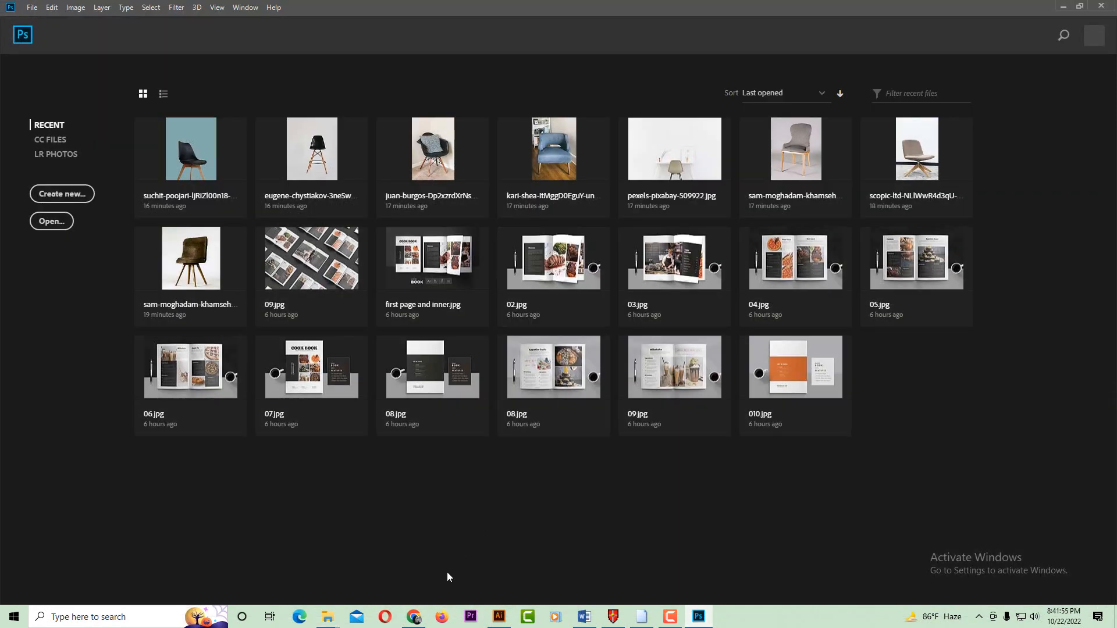
{"action": "mouse_move", "coordinate": [329, 615]}
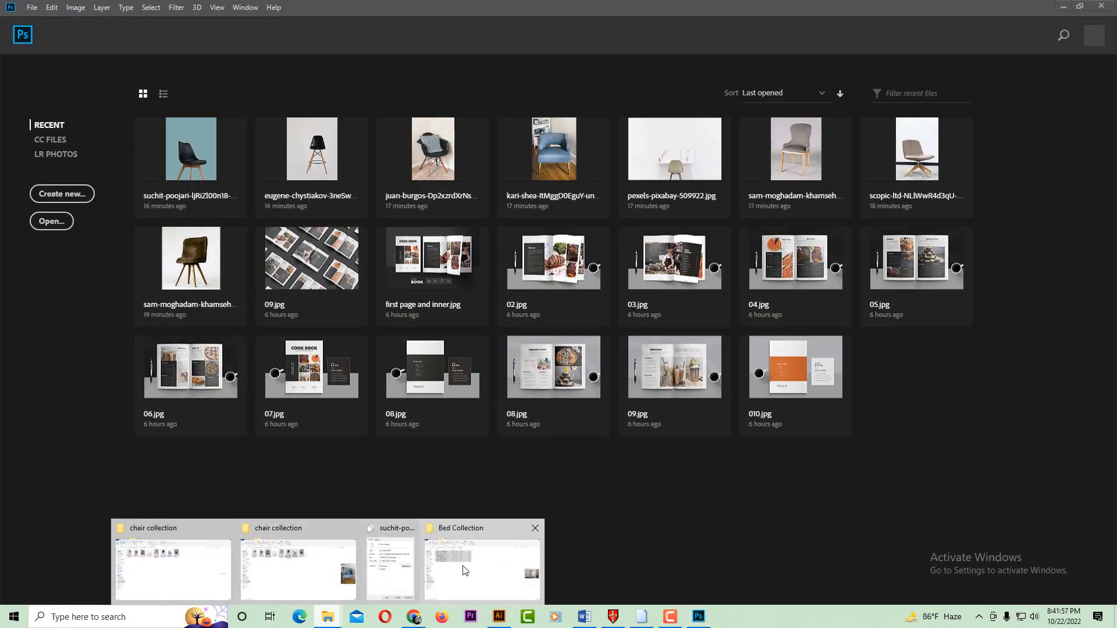
{"action": "left_click", "coordinate": [479, 572]}
{"action": "left_click_drag", "start_coordinate": [214, 190], "coordinate": [484, 155]}
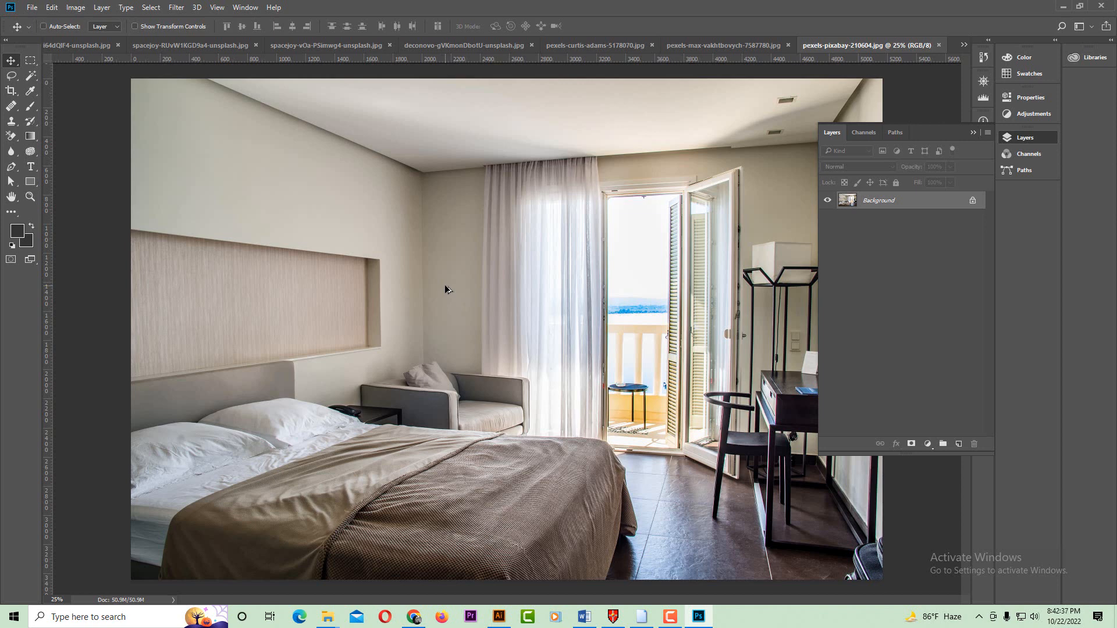
- Resize pexels-pixabay-210604.jpg to 1500 pixels wide, save it at JPEG quality 10 and close it
{"action": "key", "text": "ctrl+alt+i"}
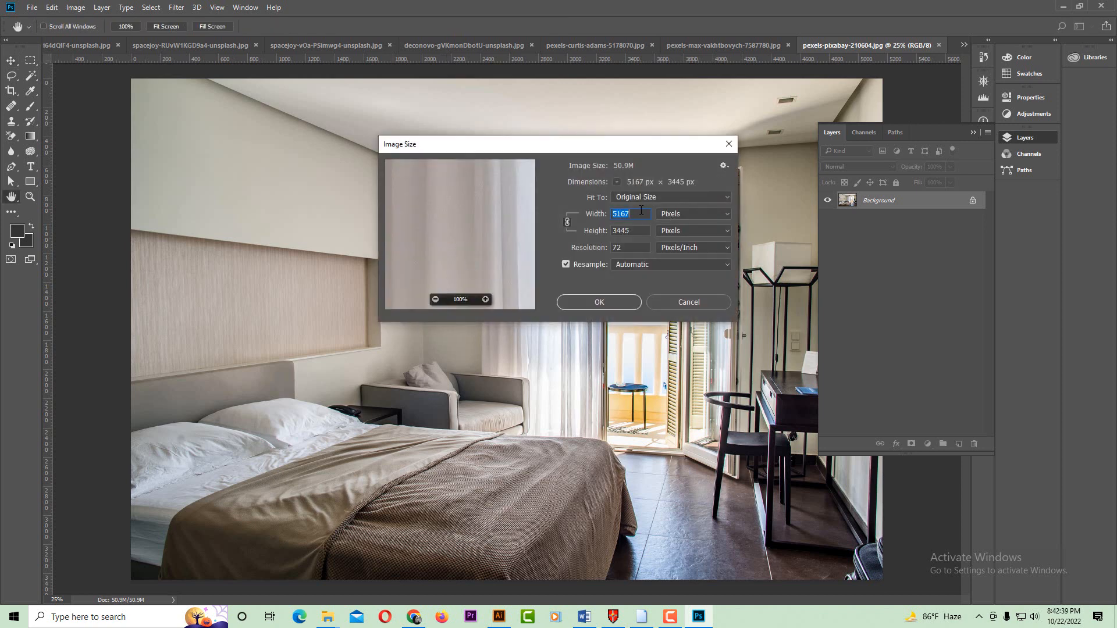
{"action": "left_click", "coordinate": [630, 215]}
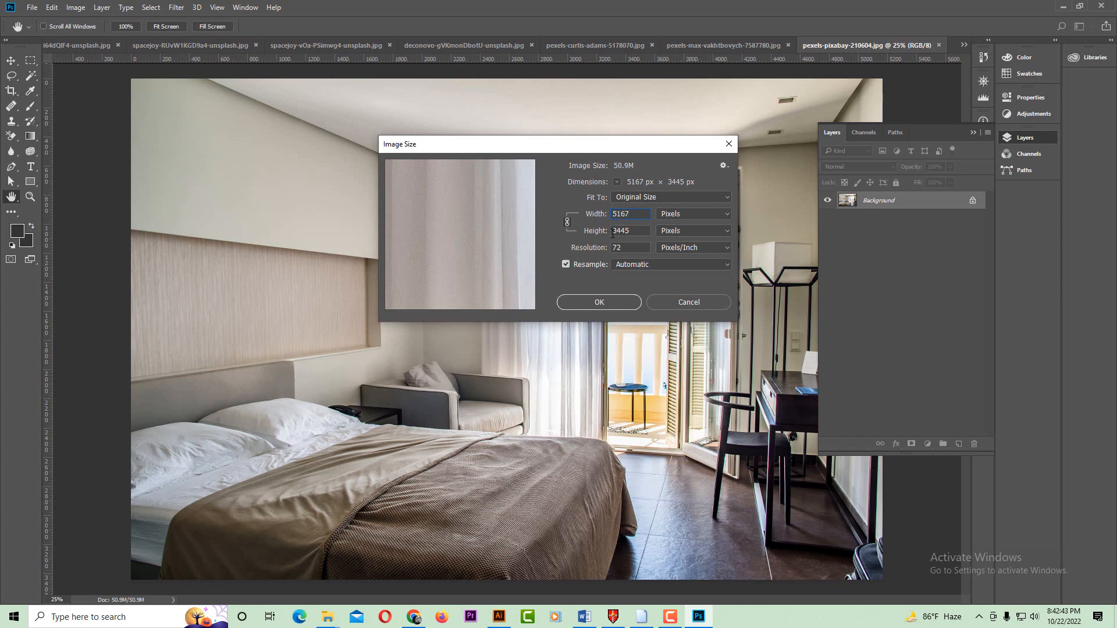
{"action": "left_click_drag", "start_coordinate": [635, 214], "coordinate": [563, 214]}
{"action": "type", "text": "1"}
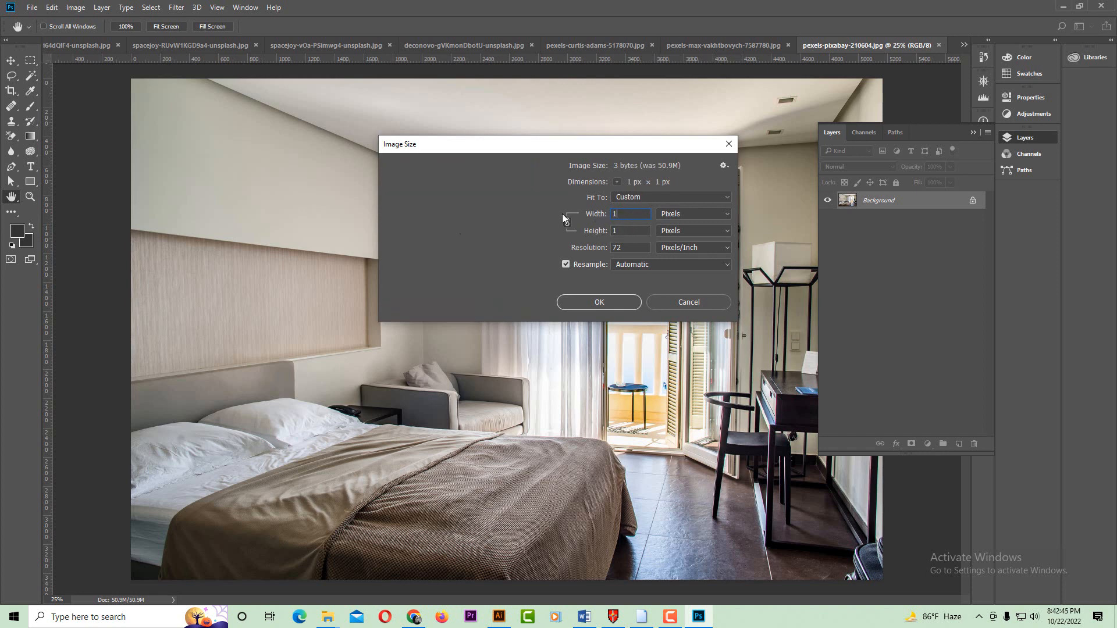
{"action": "type", "text": "500"}
{"action": "key", "text": "Return"}
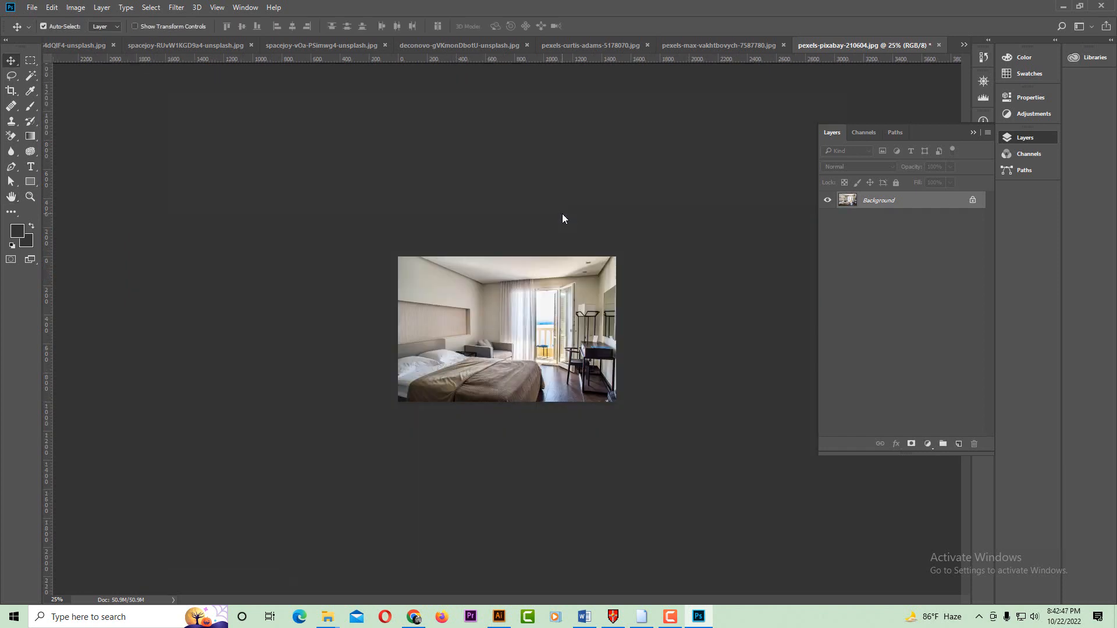
{"action": "key", "text": "ctrl+s"}
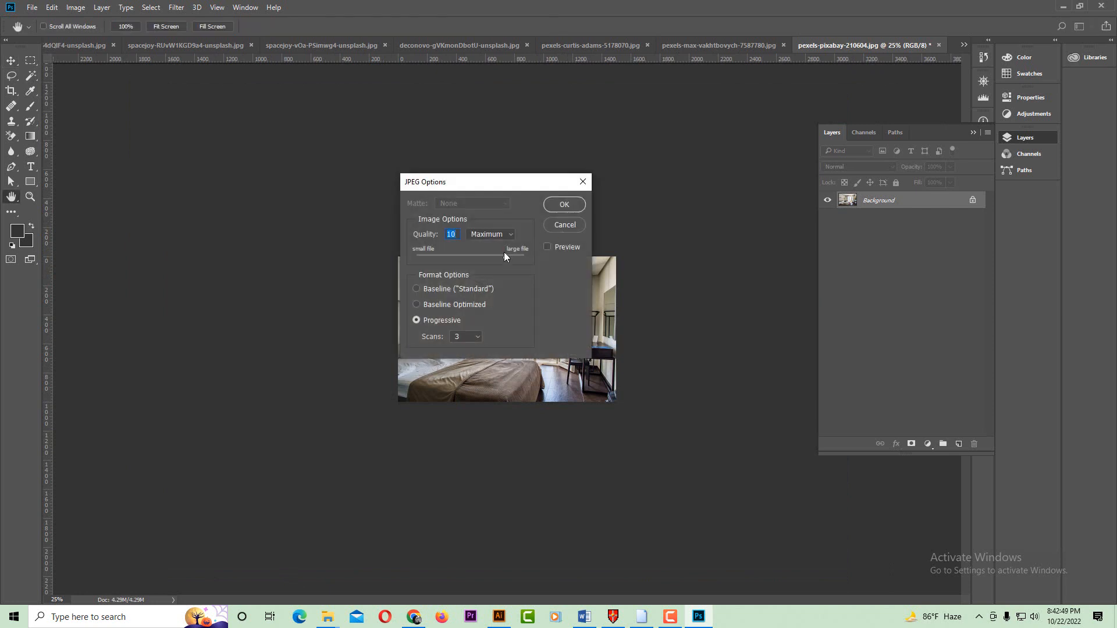
{"action": "left_click", "coordinate": [563, 205]}
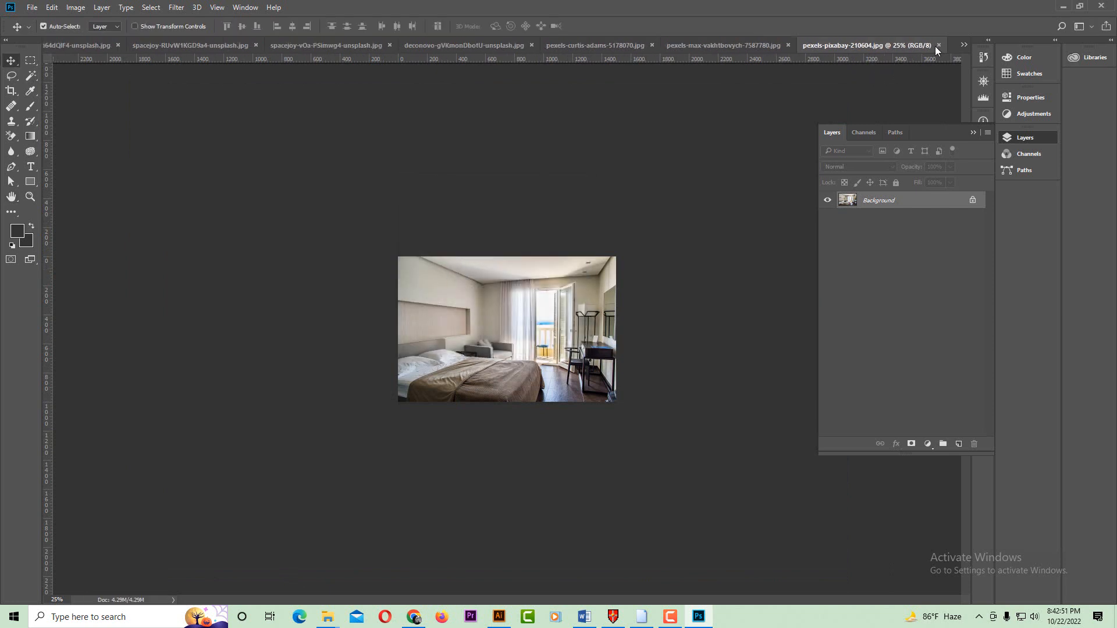
{"action": "left_click", "coordinate": [938, 45]}
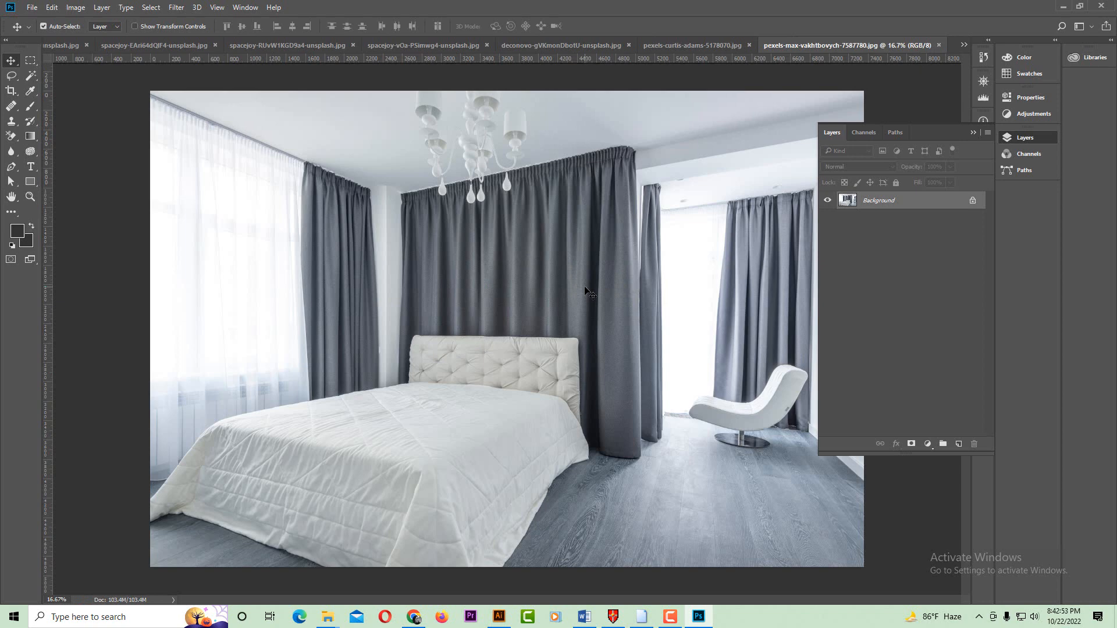
- Resize the Pexels photo 7587780 to 1500 pixels wide, save it at JPEG quality 10 and close it
{"action": "key", "text": "ctrl+alt+i"}
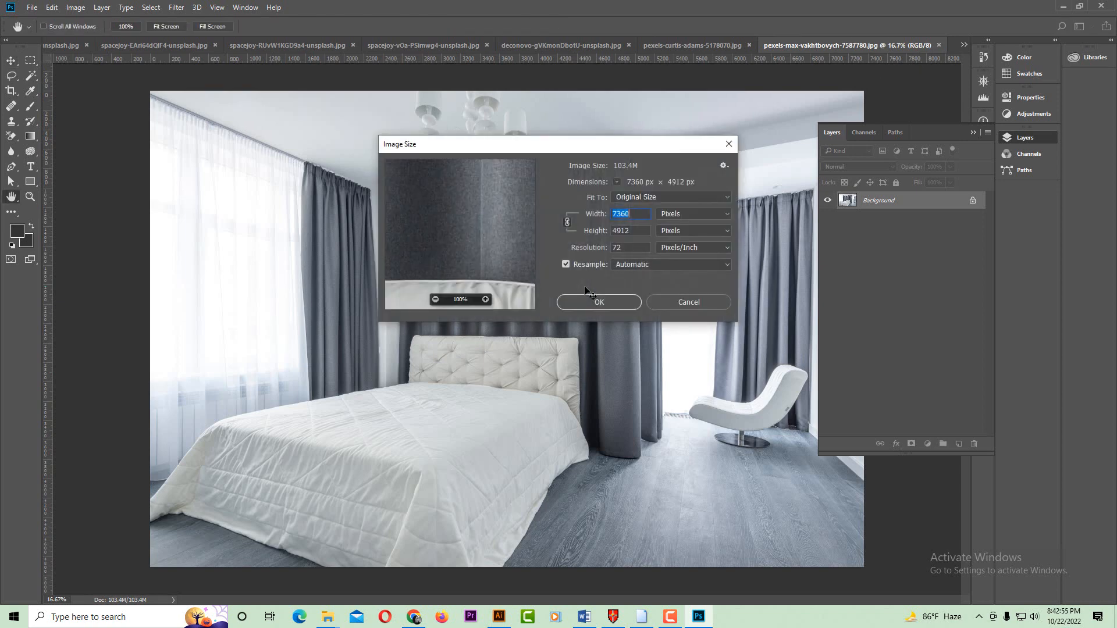
{"action": "type", "text": "1500"}
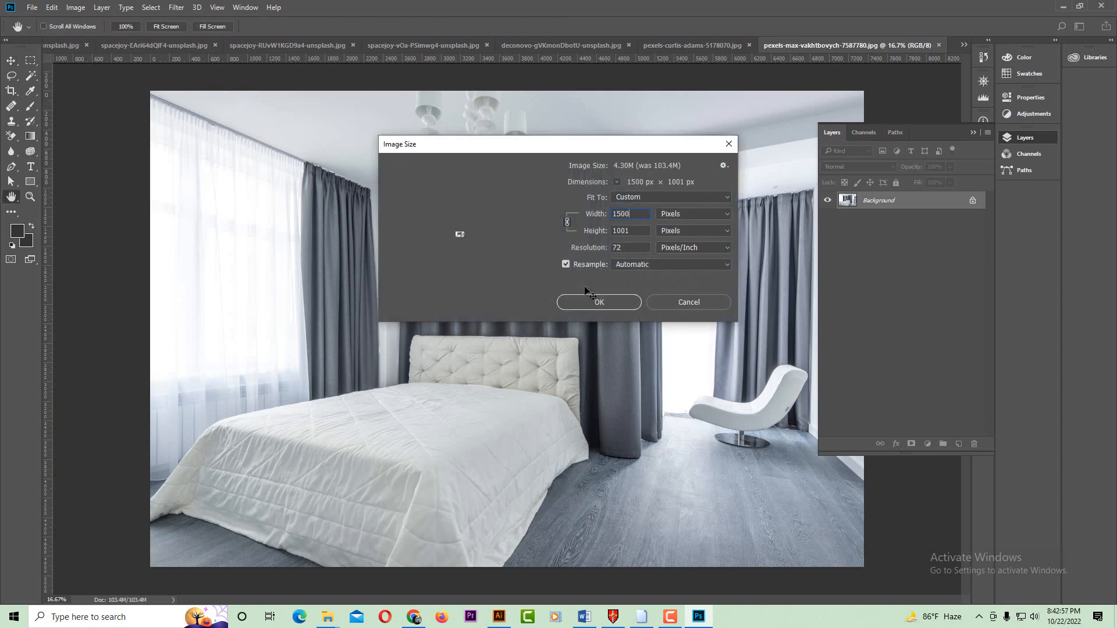
{"action": "key", "text": "Return"}
{"action": "key", "text": "ctrl+s"}
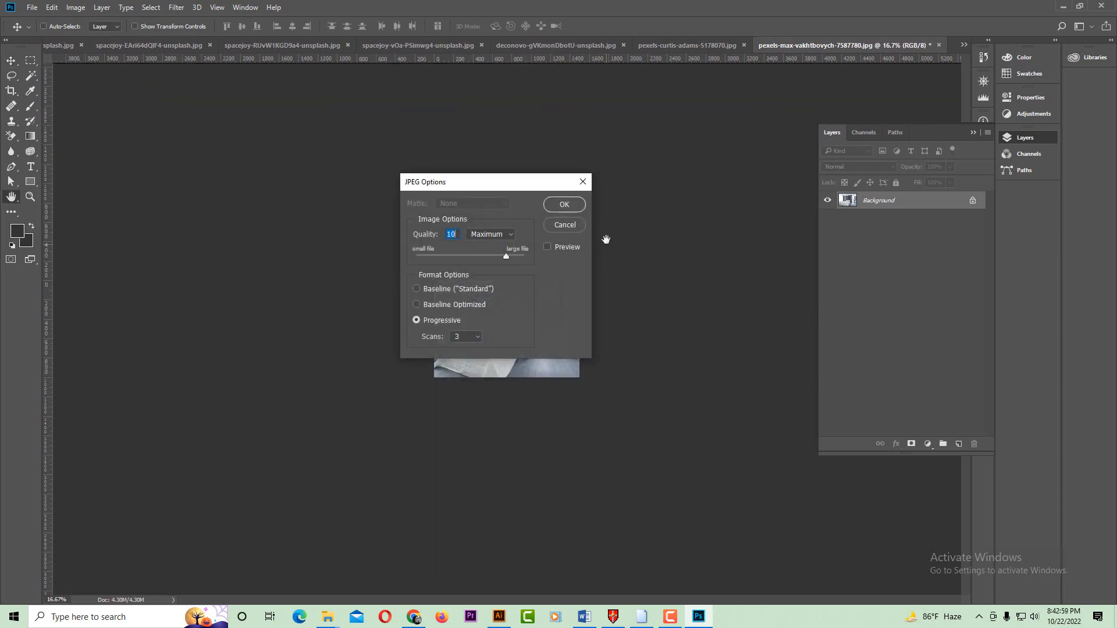
{"action": "key", "text": "Return"}
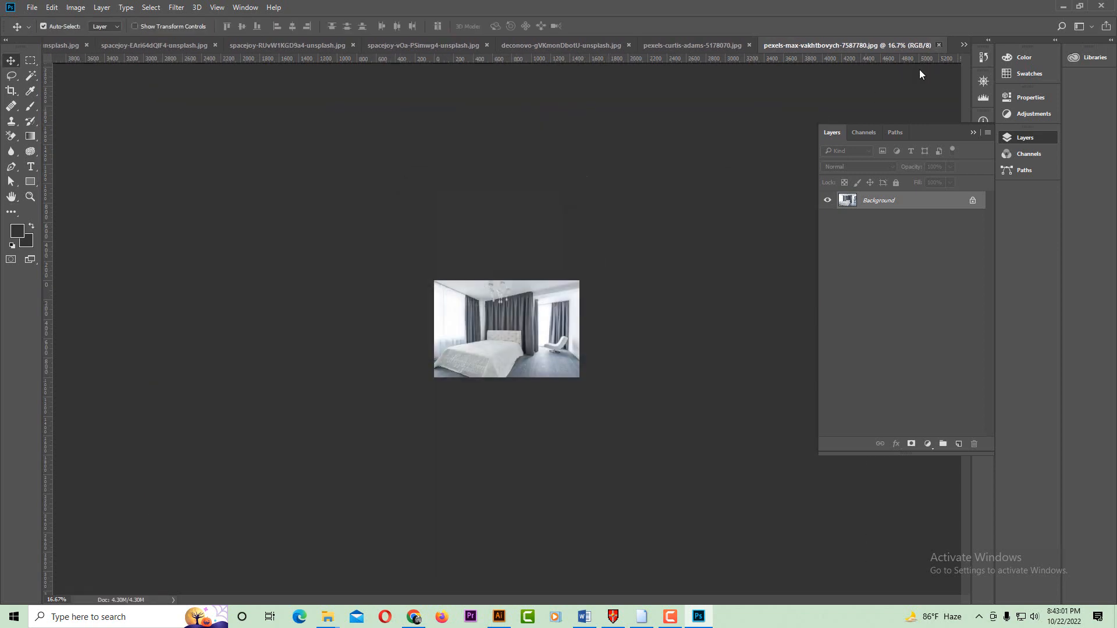
{"action": "key", "text": "ctrl+w"}
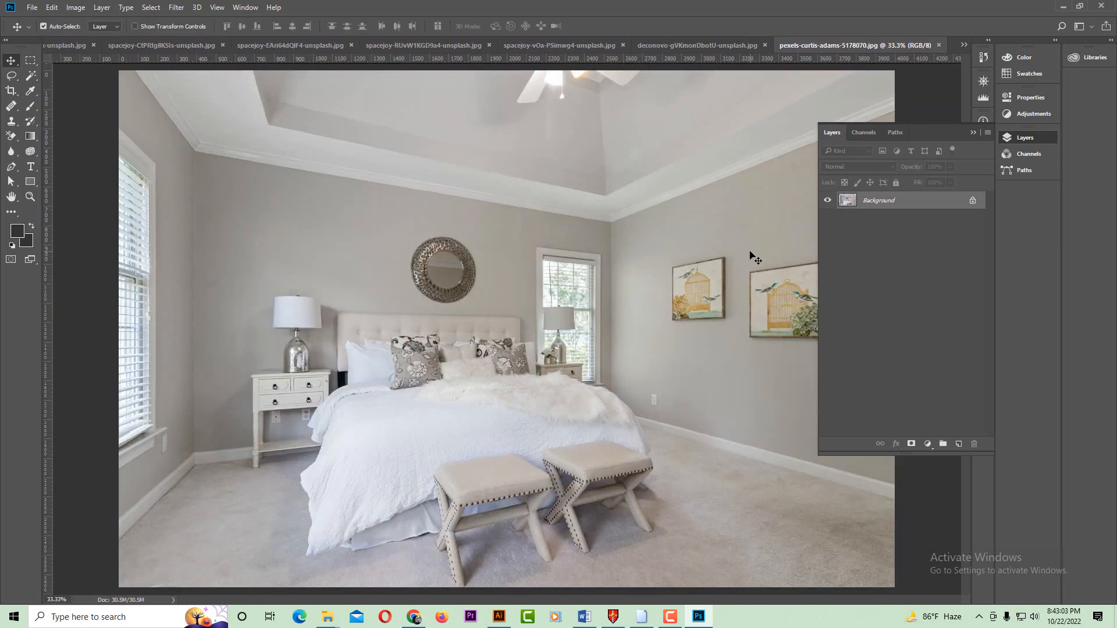
- Resize the Pexels photo 5178070 to 1200 pixels wide, then save the JPEG and close it
{"action": "key", "text": "ctrl+alt+i"}
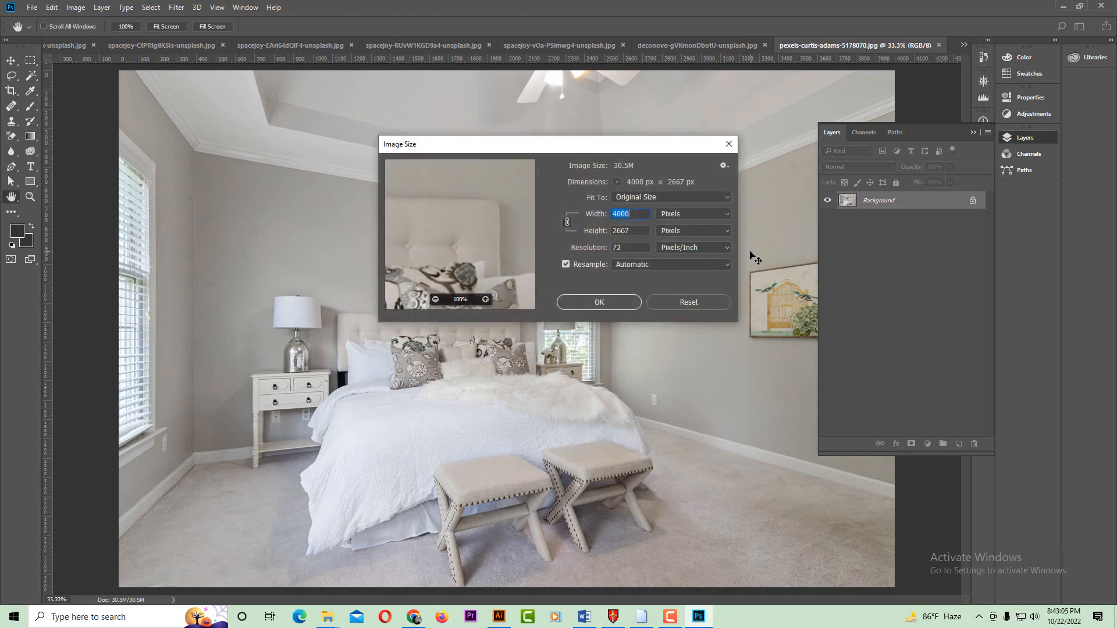
{"action": "type", "text": "1200"}
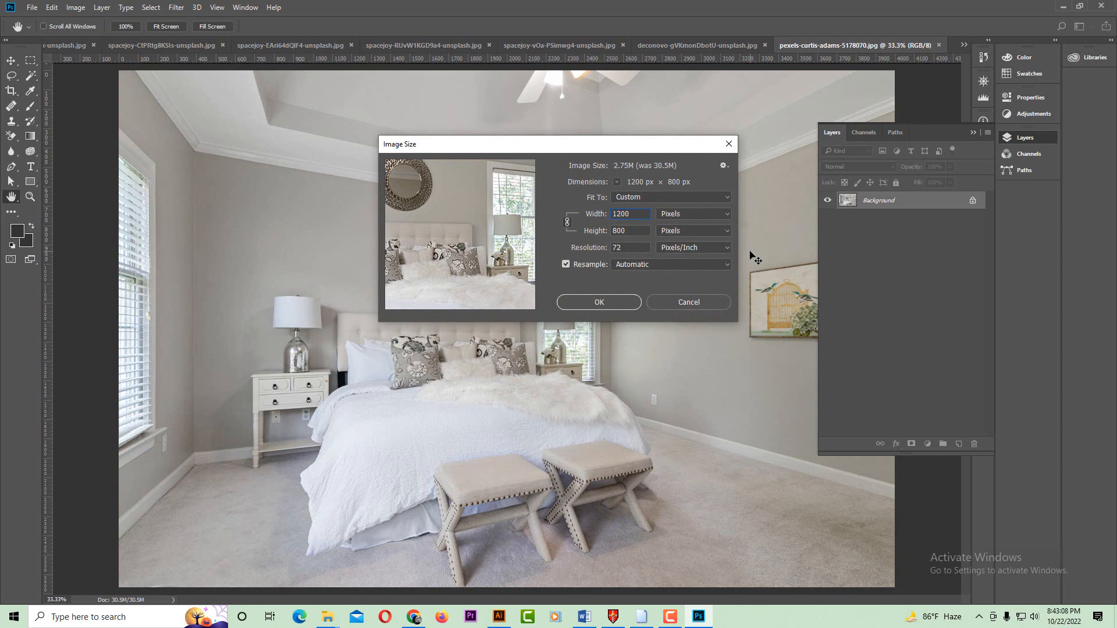
{"action": "key", "text": "Return"}
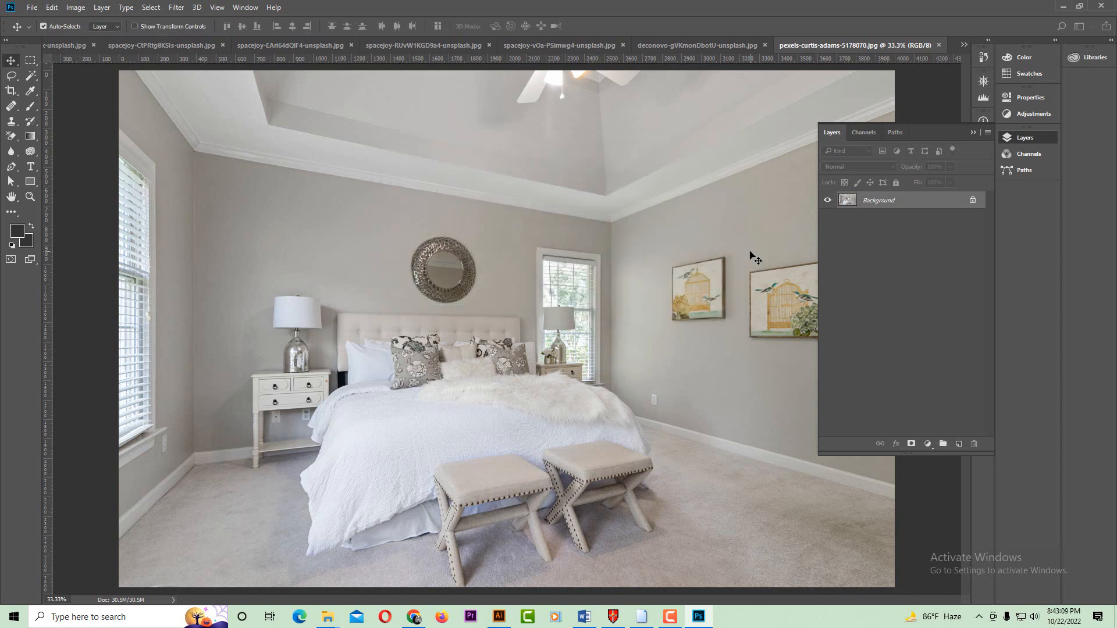
{"action": "key", "text": "ctrl+s"}
{"action": "left_click", "coordinate": [568, 206]}
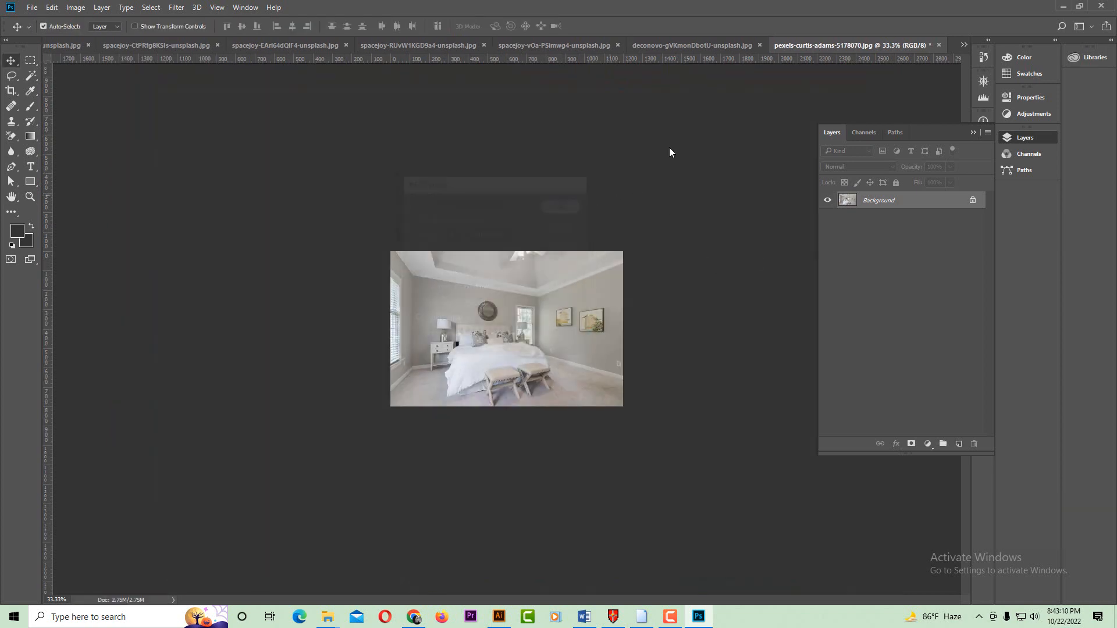
{"action": "left_click", "coordinate": [938, 45]}
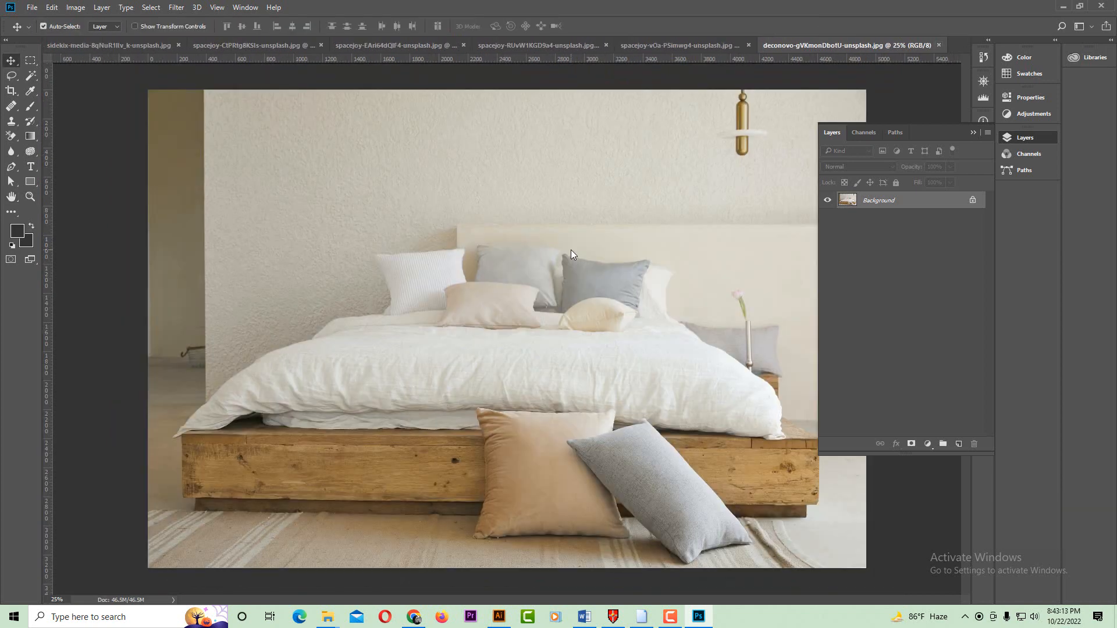
- Resize deconovo-gVKmonDbotU-unsplash.jpg to 1500 pixels wide, save it at JPEG quality 10 and close it
{"action": "key", "text": "ctrl+alt+i"}
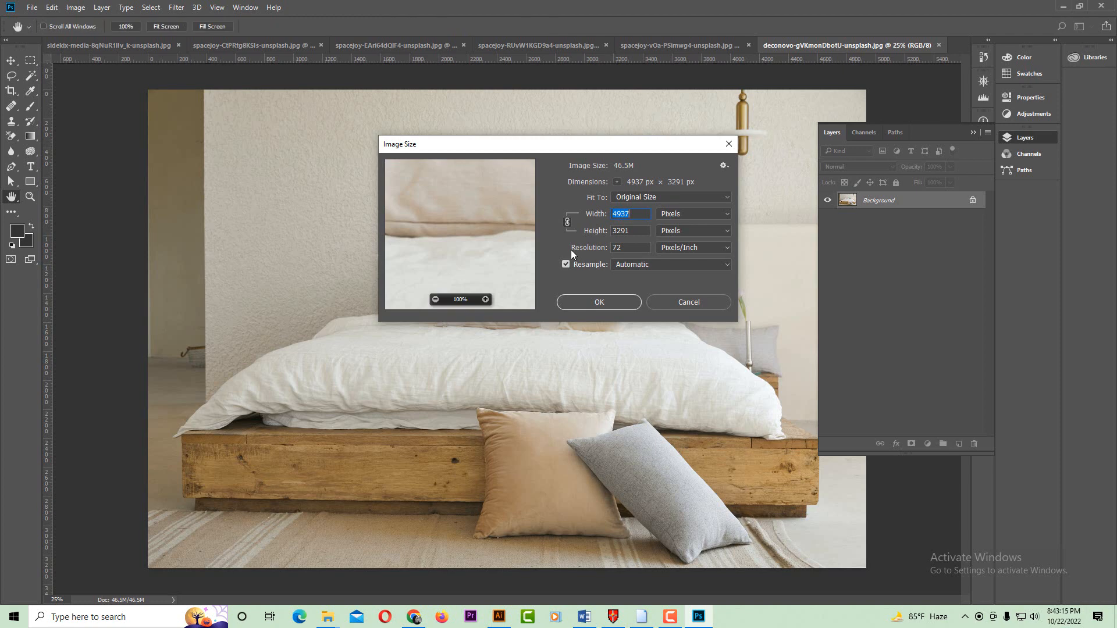
{"action": "type", "text": "1500"}
{"action": "key", "text": "Return"}
{"action": "key", "text": "ctrl+s"}
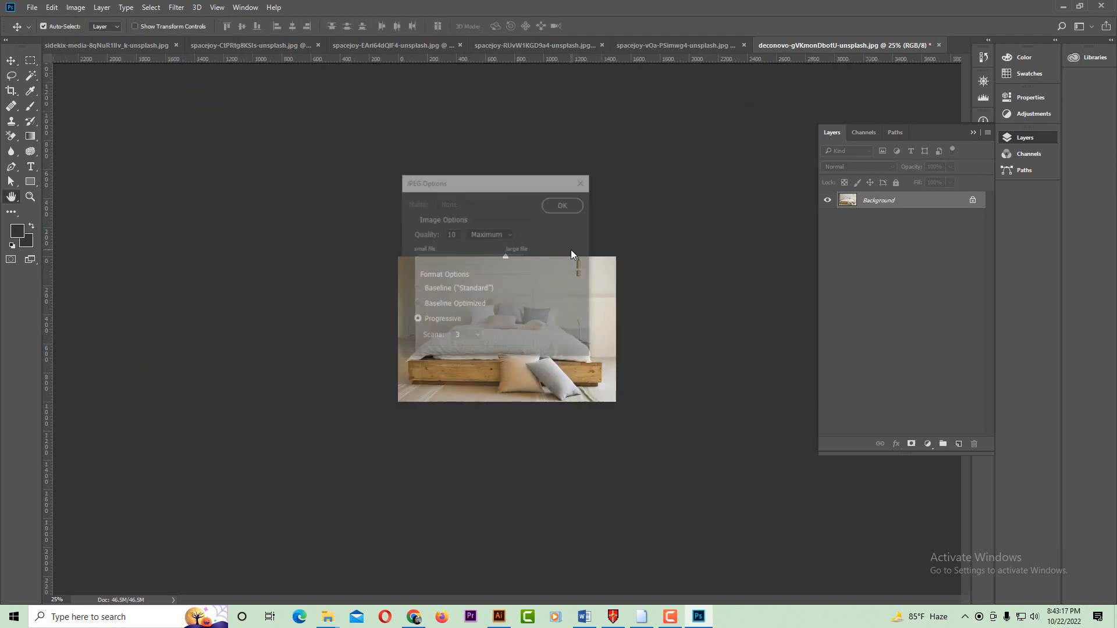
{"action": "left_click", "coordinate": [568, 207]}
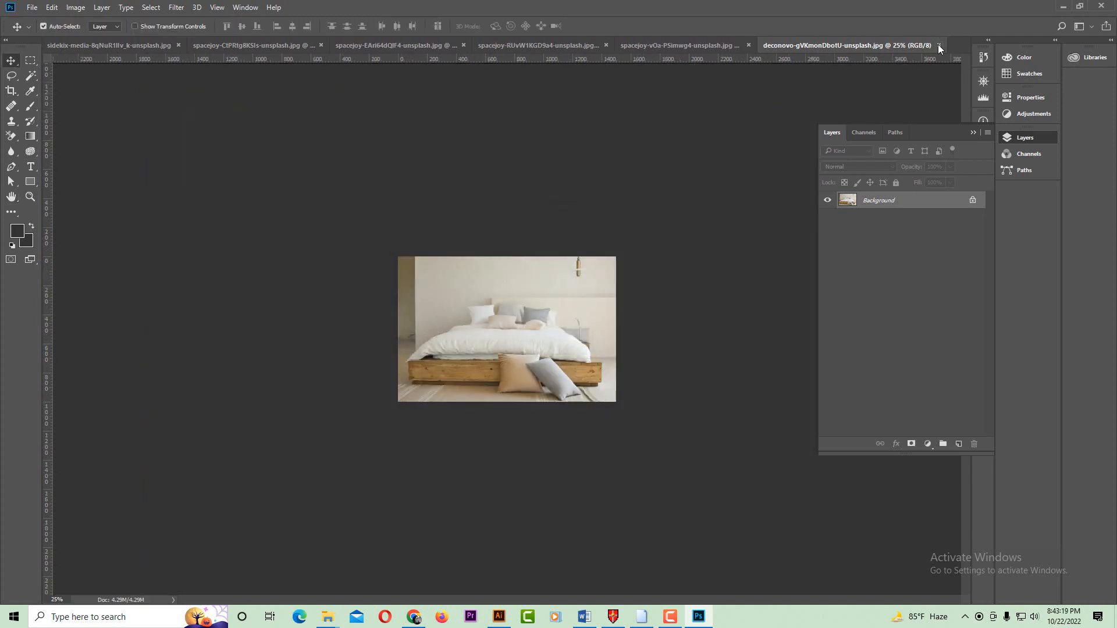
{"action": "left_click", "coordinate": [939, 45]}
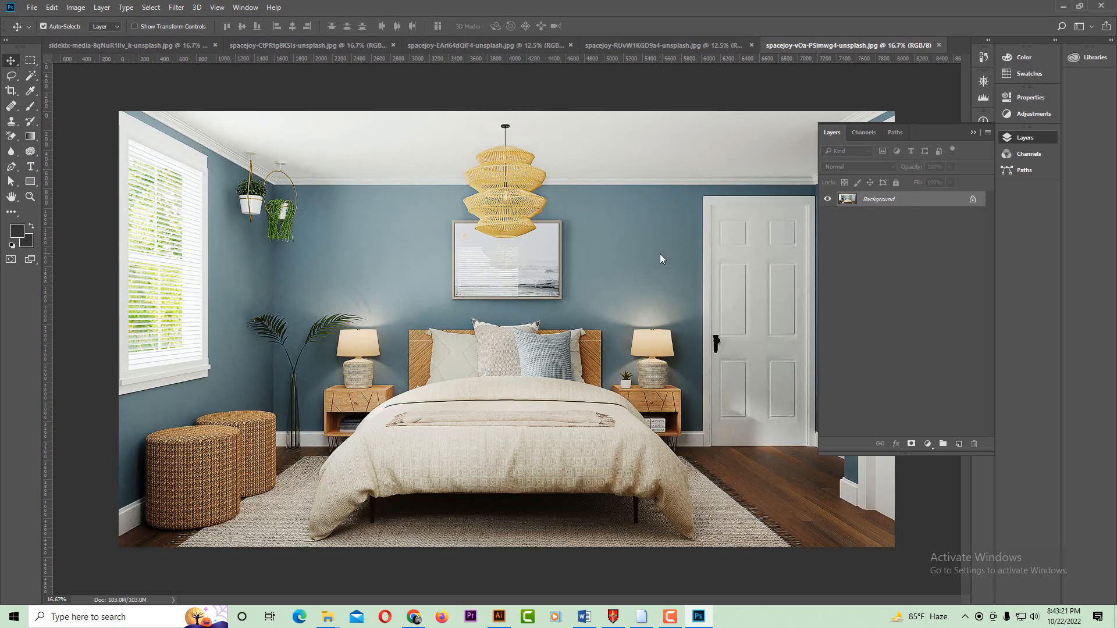
- Resize spacejoy-vOa-PSimwg4-unsplash.jpg to 1500 pixels wide, save it at JPEG quality 10 and close it
{"action": "key", "text": "h"}
{"action": "key", "text": "ctrl+alt+i"}
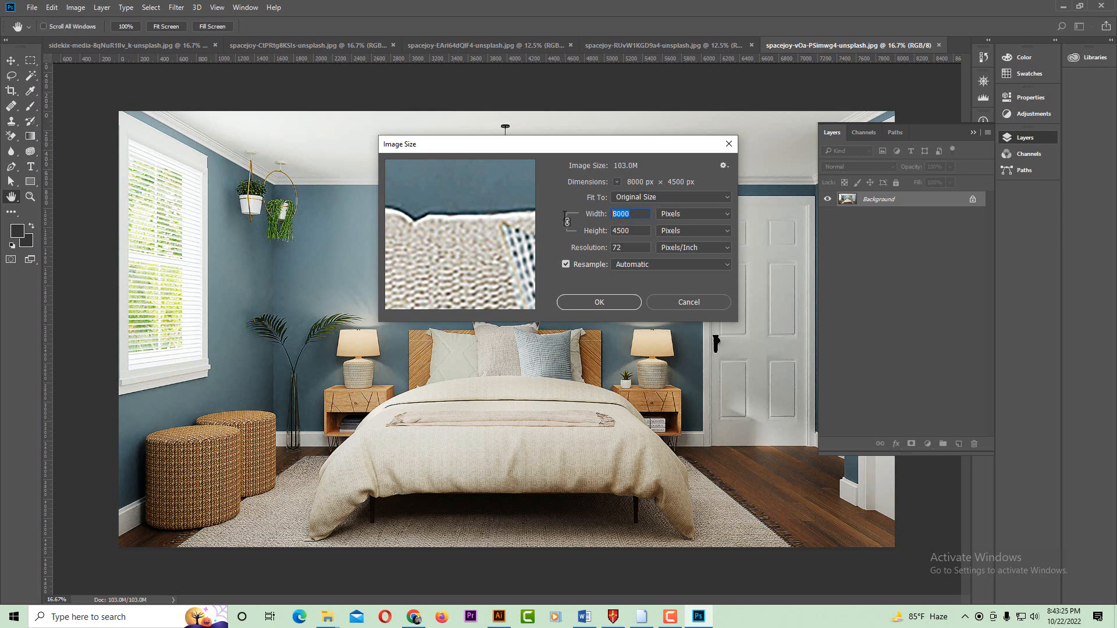
{"action": "type", "text": "1500"}
{"action": "key", "text": "Return"}
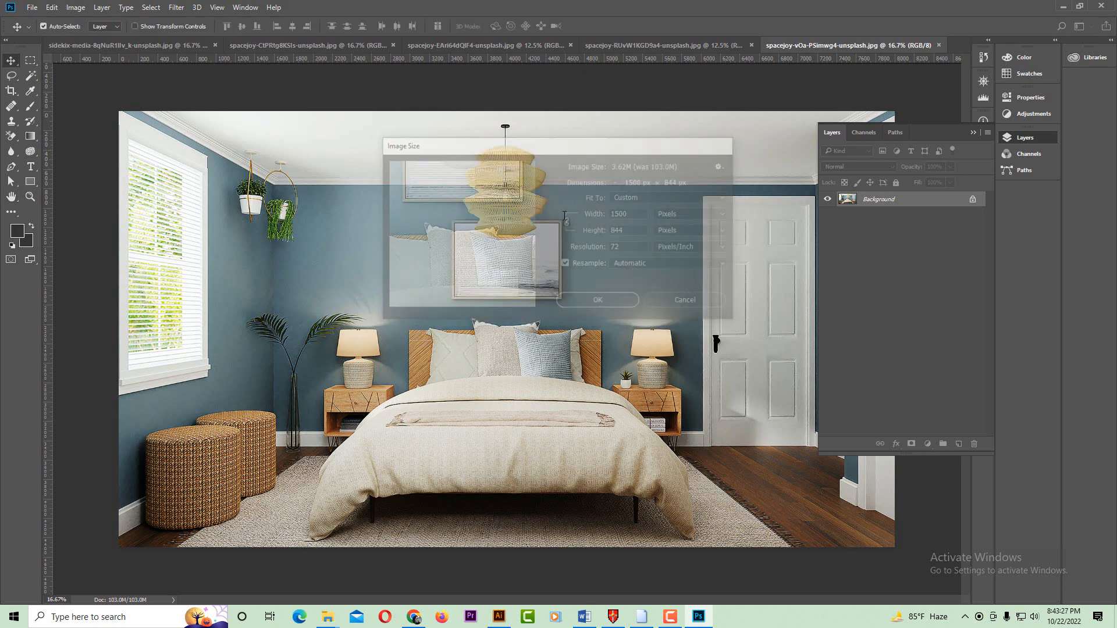
{"action": "key", "text": "ctrl+s"}
{"action": "left_click", "coordinate": [576, 202]}
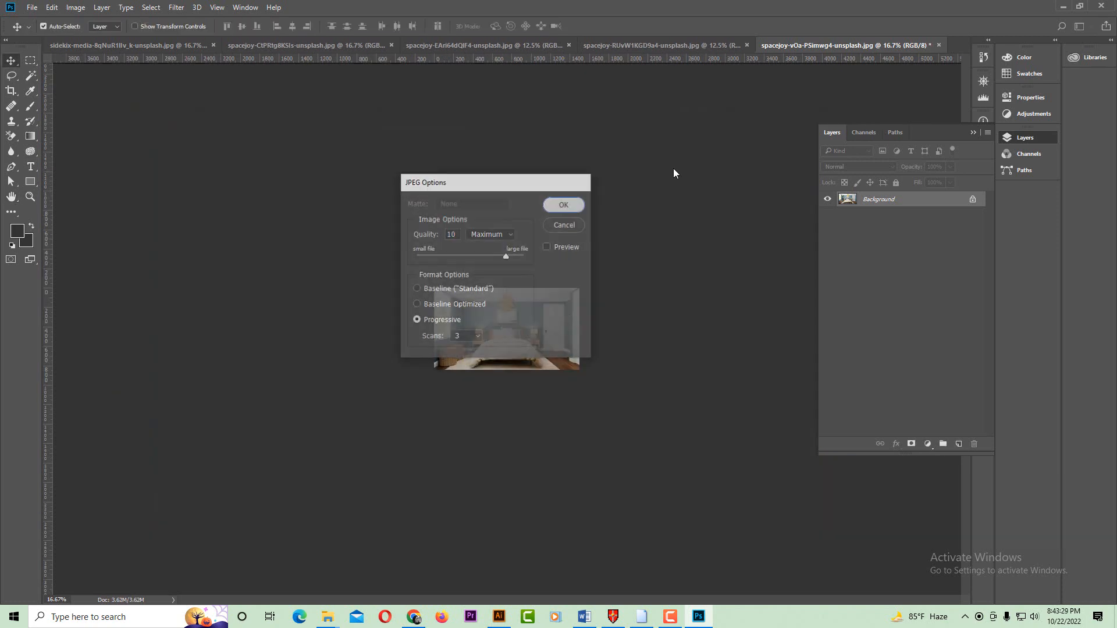
{"action": "key", "text": "ctrl+w"}
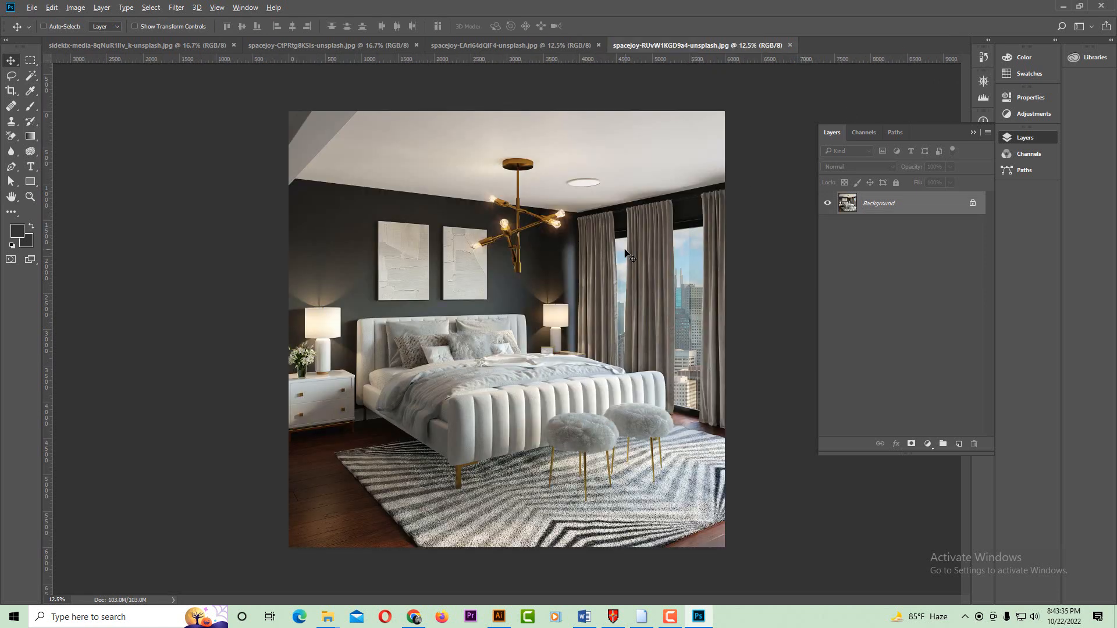
- Resize spacejoy-RUvW1KGD9a4-unsplash.jpg to 1500 pixels wide, save the JPEG and close it
{"action": "key", "text": "ctrl+alt+i"}
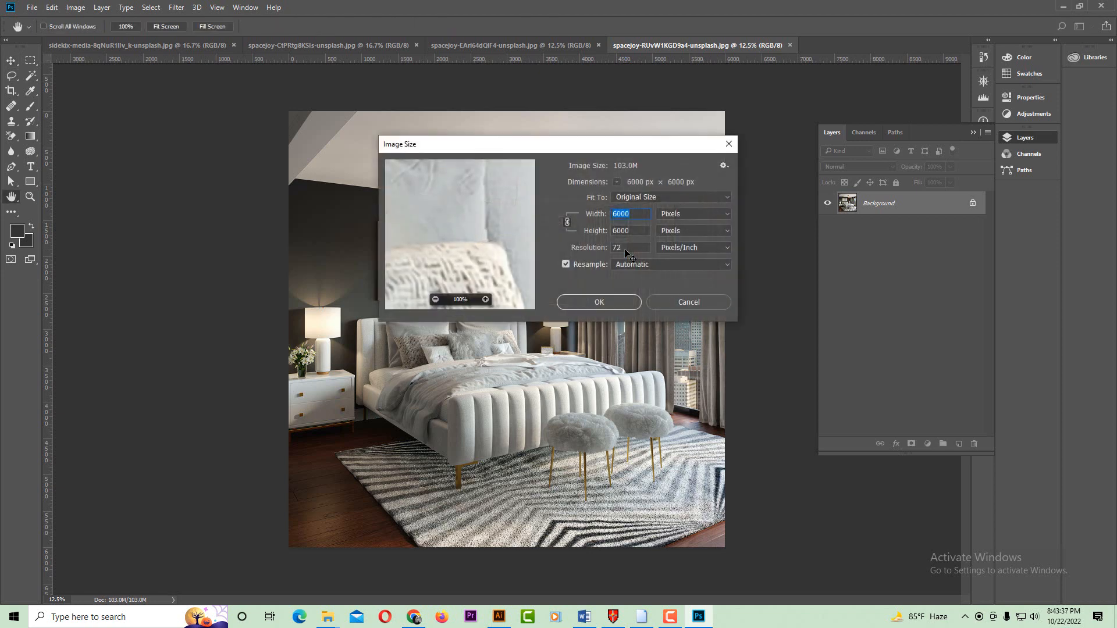
{"action": "type", "text": "1500"}
{"action": "key", "text": "Return"}
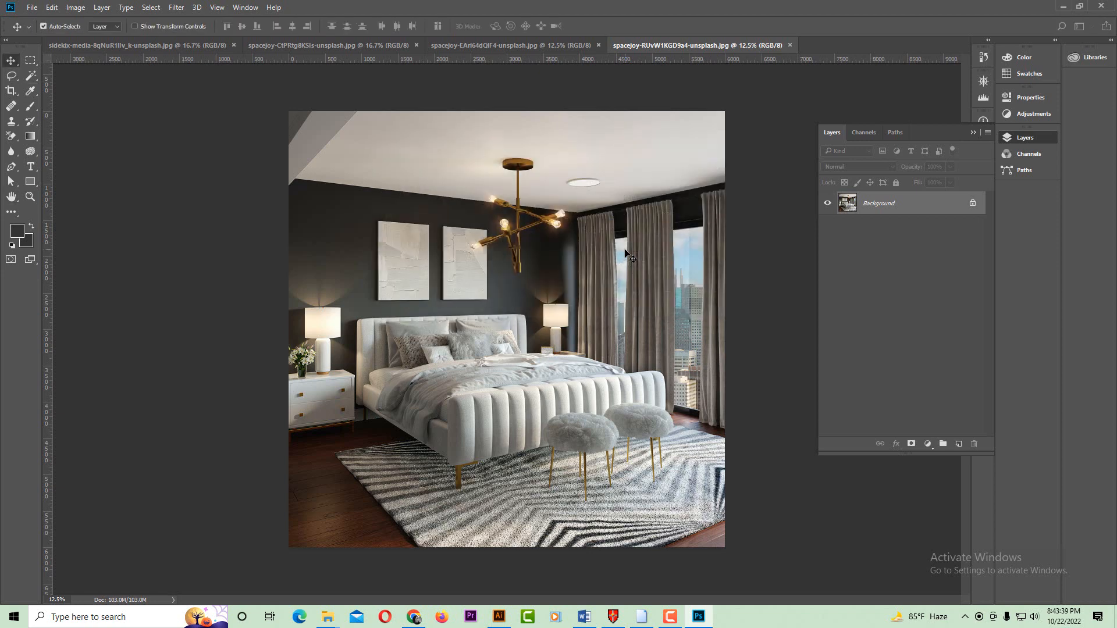
{"action": "key", "text": "ctrl+s"}
{"action": "left_click", "coordinate": [578, 206]}
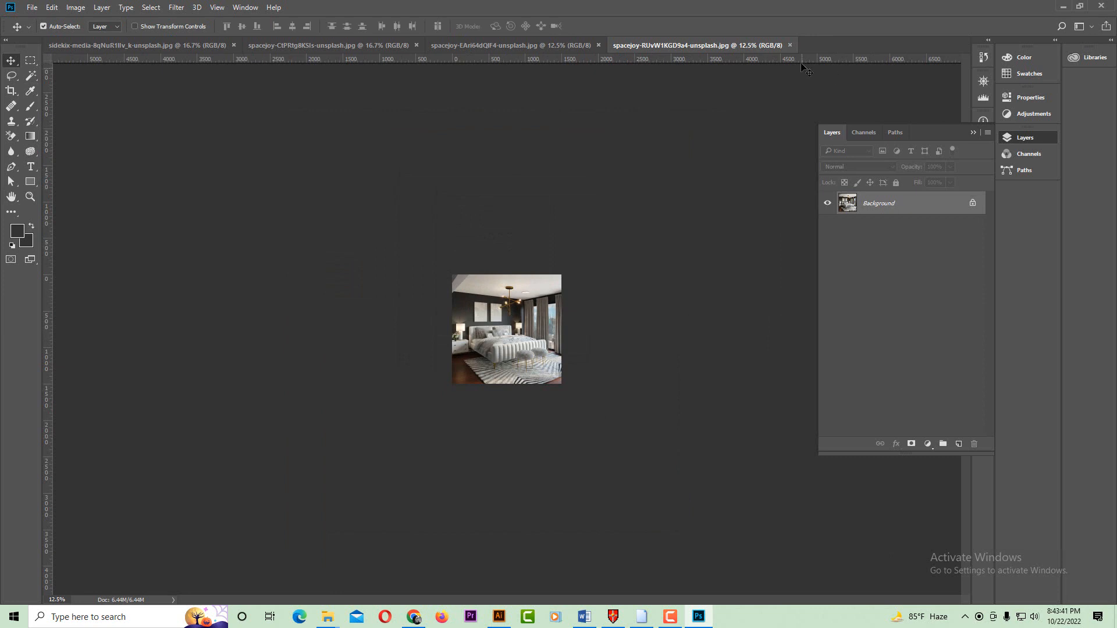
{"action": "left_click", "coordinate": [789, 45]}
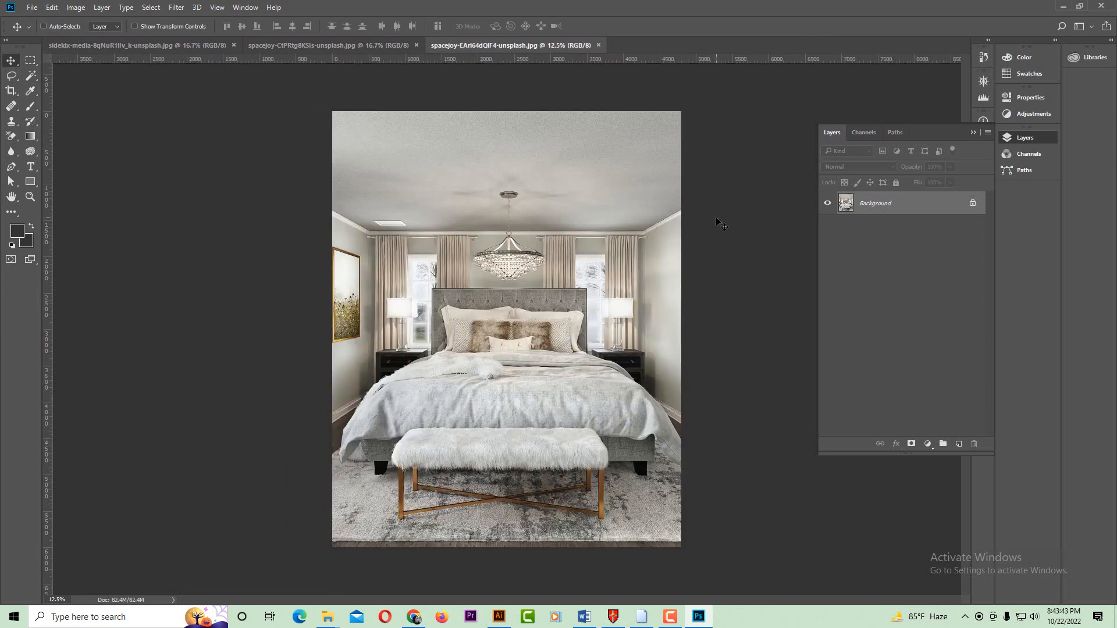
- Resize spacejoy-EAri64dQIF4-unsplash.jpg to 1500 pixels wide, save it at JPEG quality 10 and close it
{"action": "key", "text": "ctrl+alt+i"}
{"action": "type", "text": "1500"}
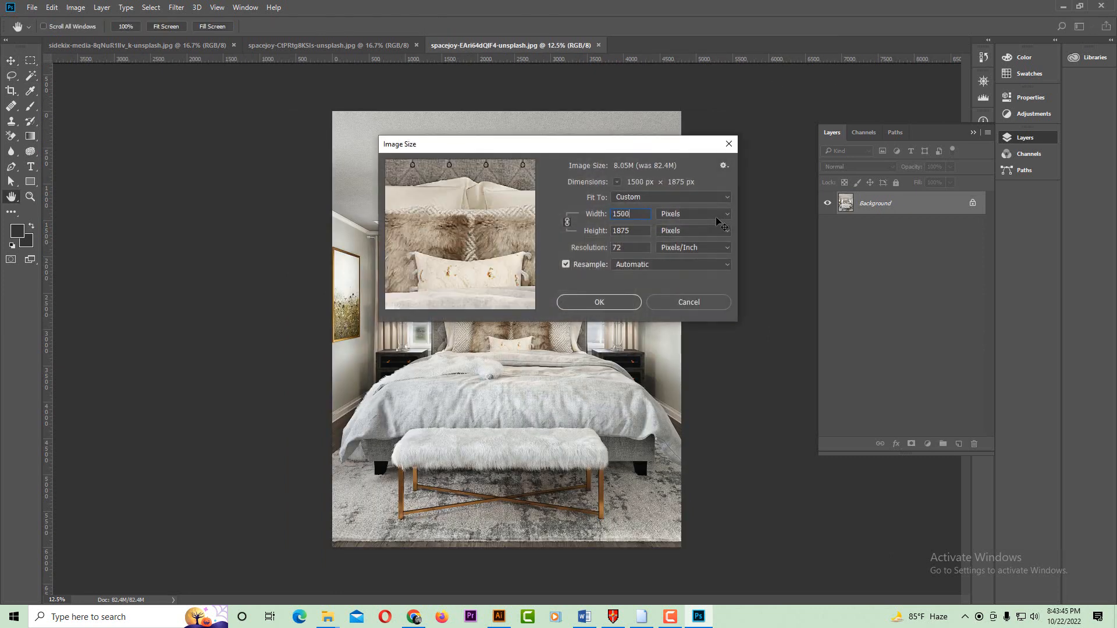
{"action": "key", "text": "Return"}
{"action": "key", "text": "ctrl+s"}
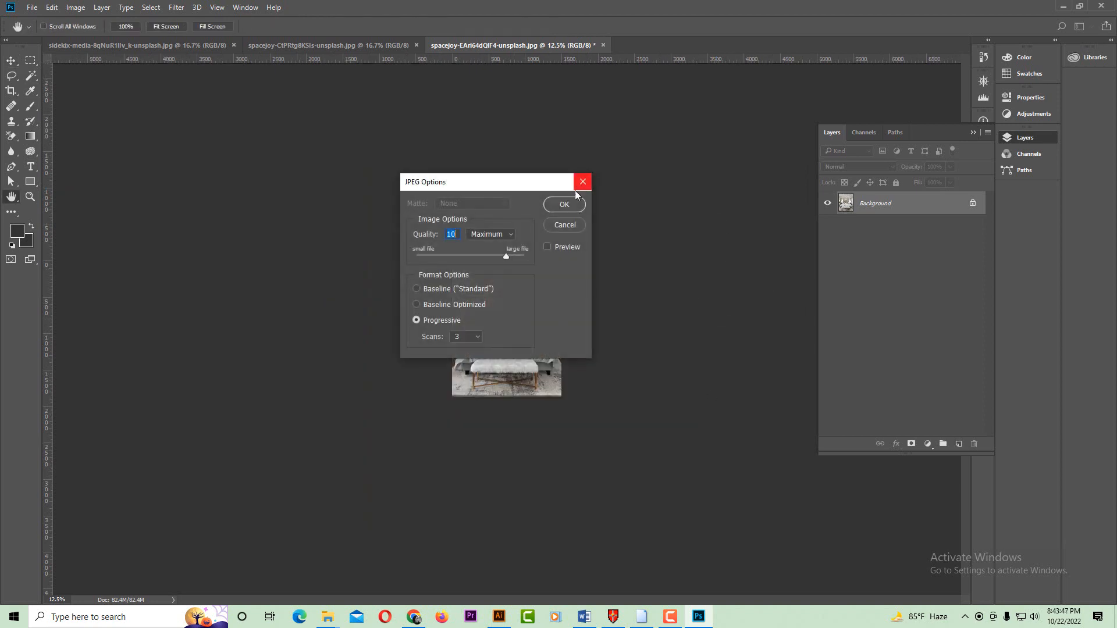
{"action": "left_click", "coordinate": [560, 207]}
{"action": "left_click", "coordinate": [598, 45]}
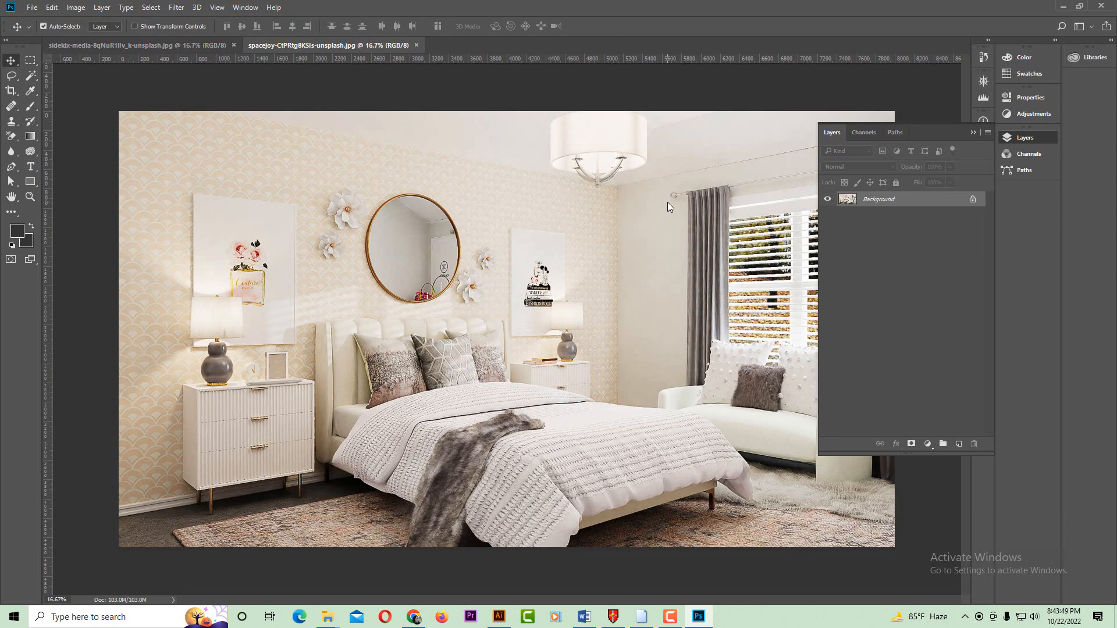
- Resize spacejoy-CtPRtg8KSIs-unsplash.jpg to 1500 pixels wide and save it at JPEG quality 10
{"action": "key", "text": "ctrl+alt+i"}
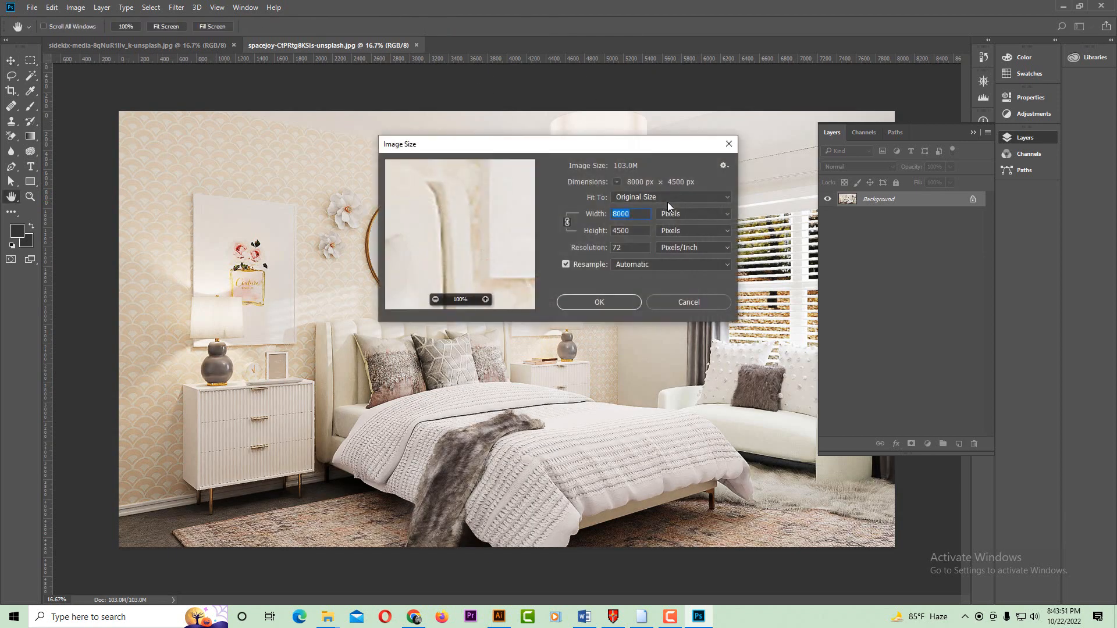
{"action": "type", "text": "150"}
{"action": "key", "text": "Return"}
{"action": "key", "text": "ctrl+s"}
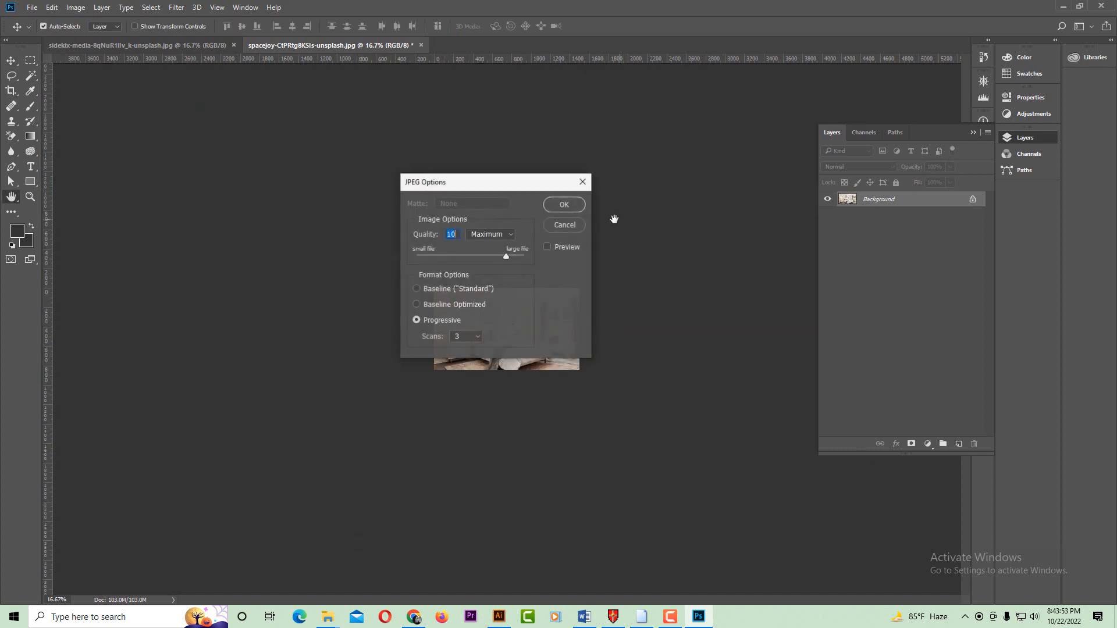
{"action": "key", "text": "Return"}
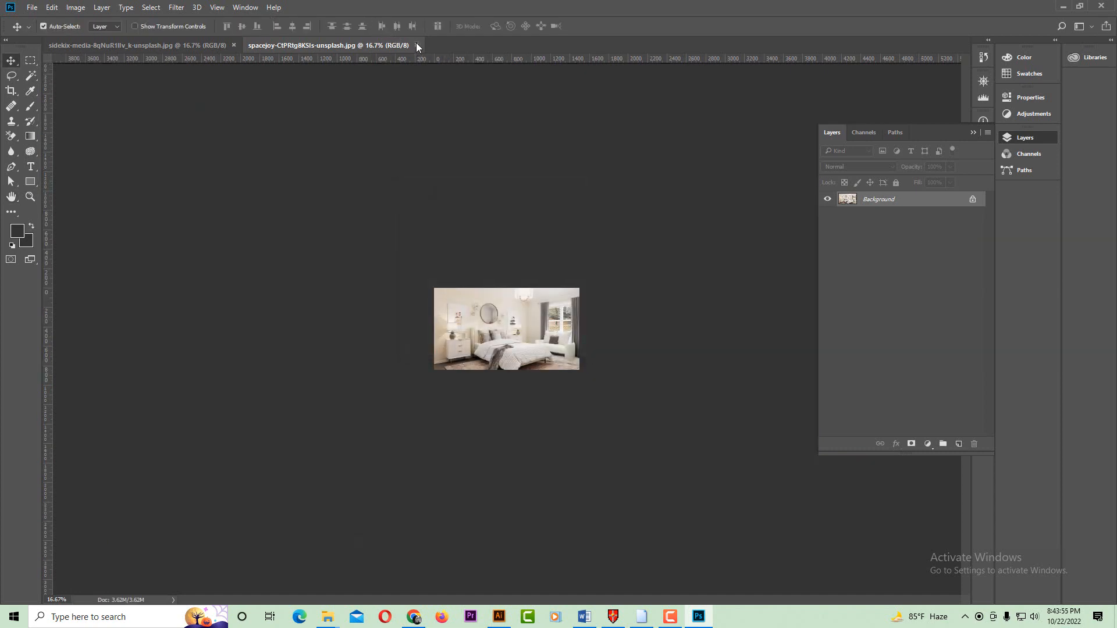
- Close the resized photo, then resize the sidekix-media bedroom photo to 1500 pixels wide, save the JPEG and close it
{"action": "key", "text": "ctrl+w"}
{"action": "key", "text": "ctrl+alt+i"}
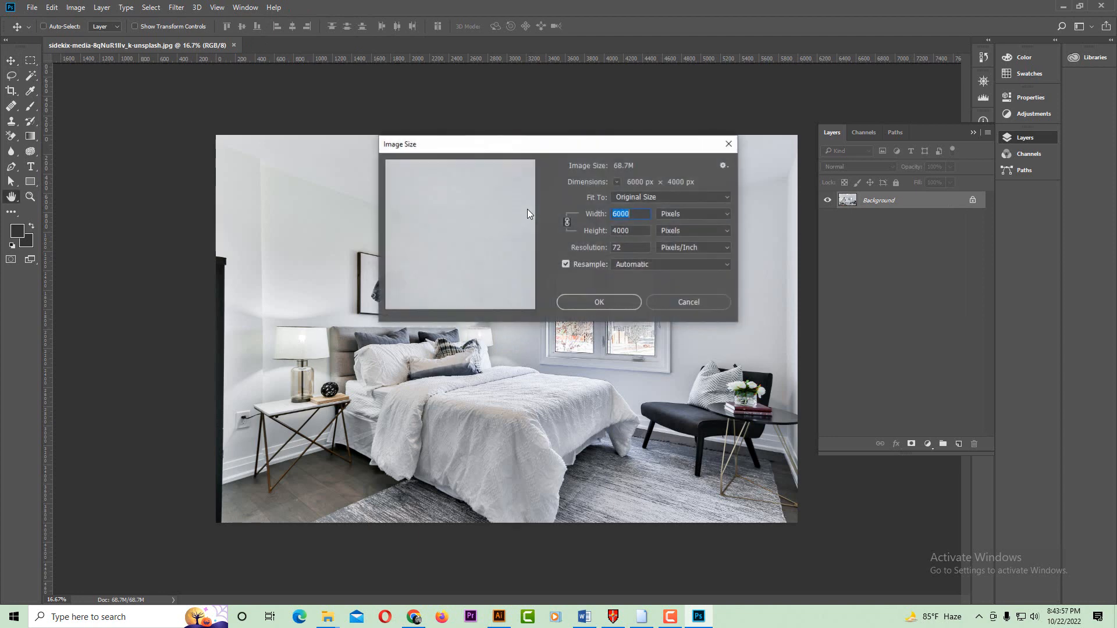
{"action": "type", "text": "1500"}
{"action": "key", "text": "Return"}
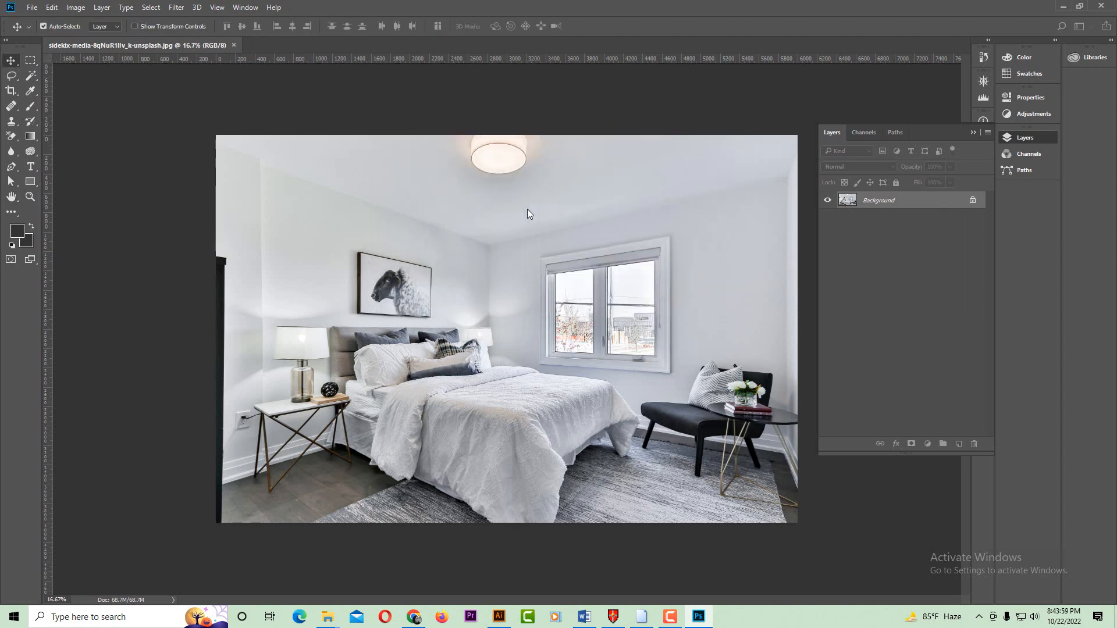
{"action": "key", "text": "ctrl+s"}
{"action": "key", "text": "Return"}
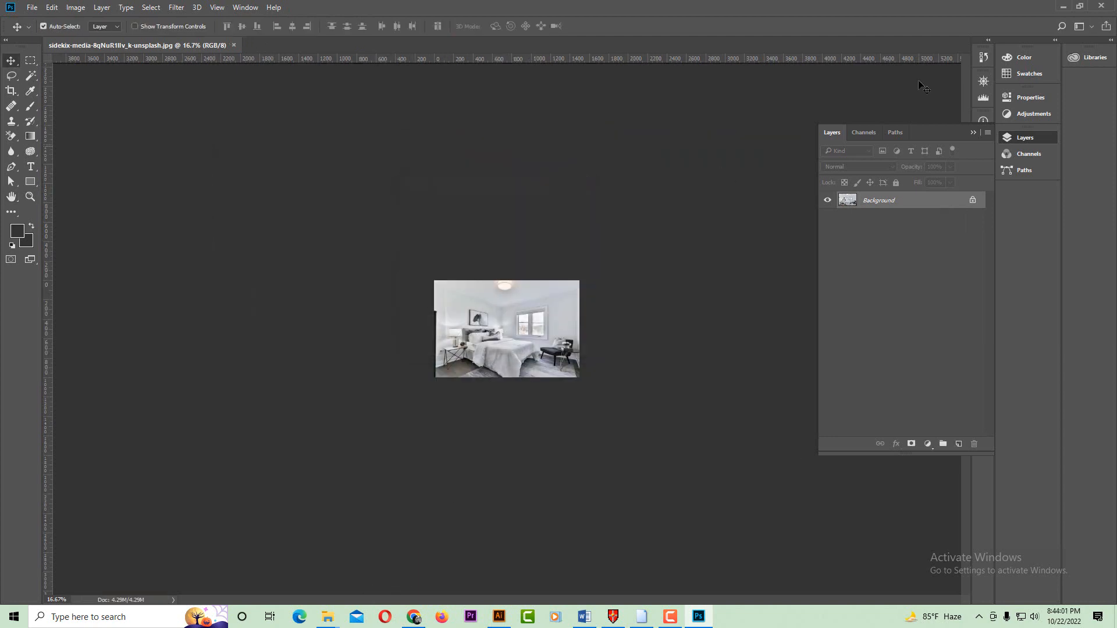
{"action": "left_click", "coordinate": [232, 45]}
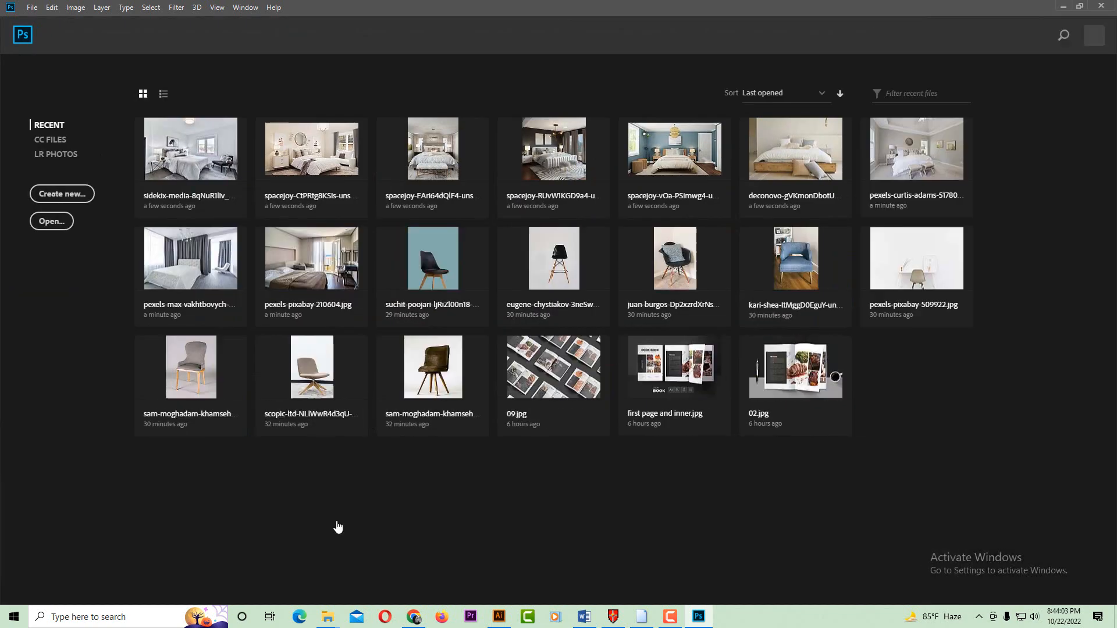
- Switch to File Explorer and check the combined file size of all photos in the Bed Collection folder
{"action": "mouse_move", "coordinate": [327, 617]}
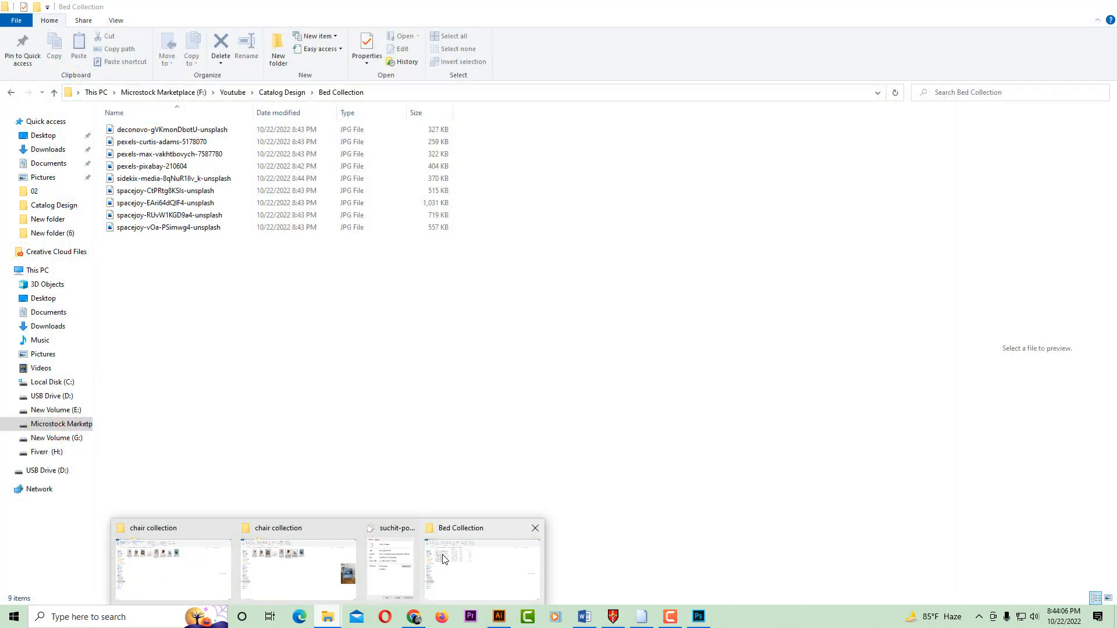
{"action": "left_click", "coordinate": [442, 557]}
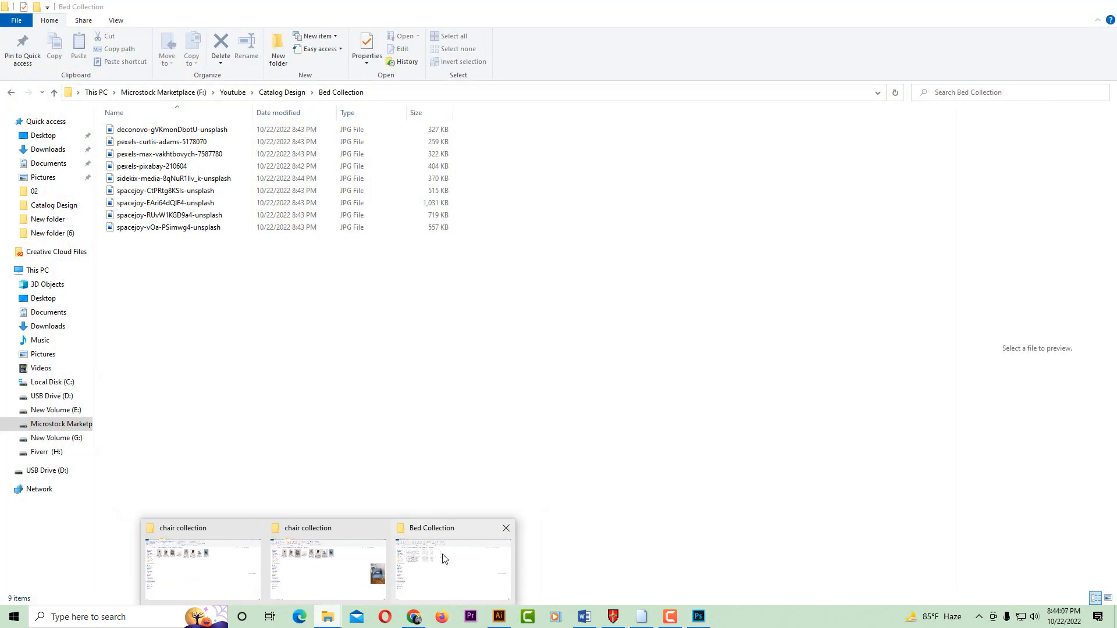
{"action": "left_click_drag", "start_coordinate": [225, 275], "coordinate": [414, 133]}
{"action": "left_click", "coordinate": [347, 269]}
{"action": "left_click_drag", "start_coordinate": [322, 266], "coordinate": [431, 127]}
{"action": "right_click", "coordinate": [431, 132]}
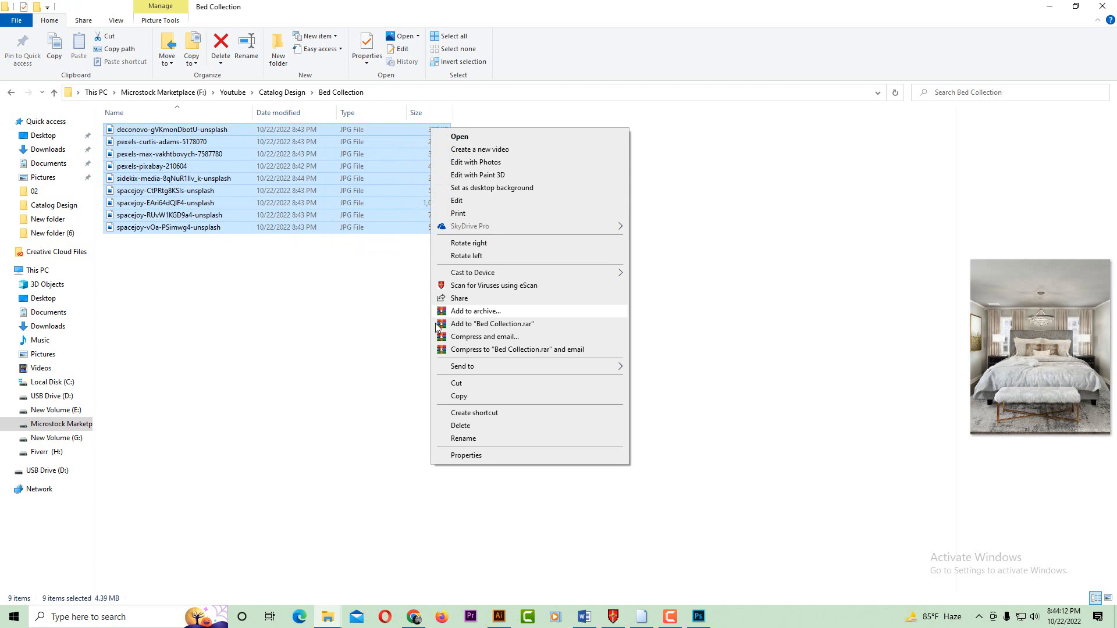
{"action": "left_click", "coordinate": [456, 457]}
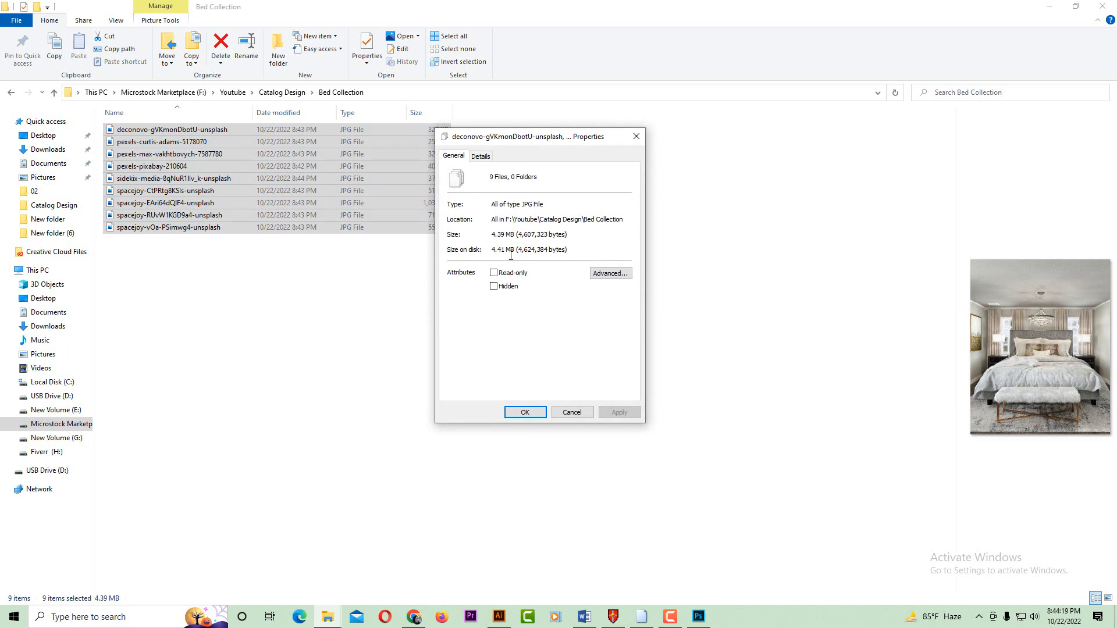
{"action": "left_click", "coordinate": [561, 412]}
{"action": "left_click", "coordinate": [544, 424]}
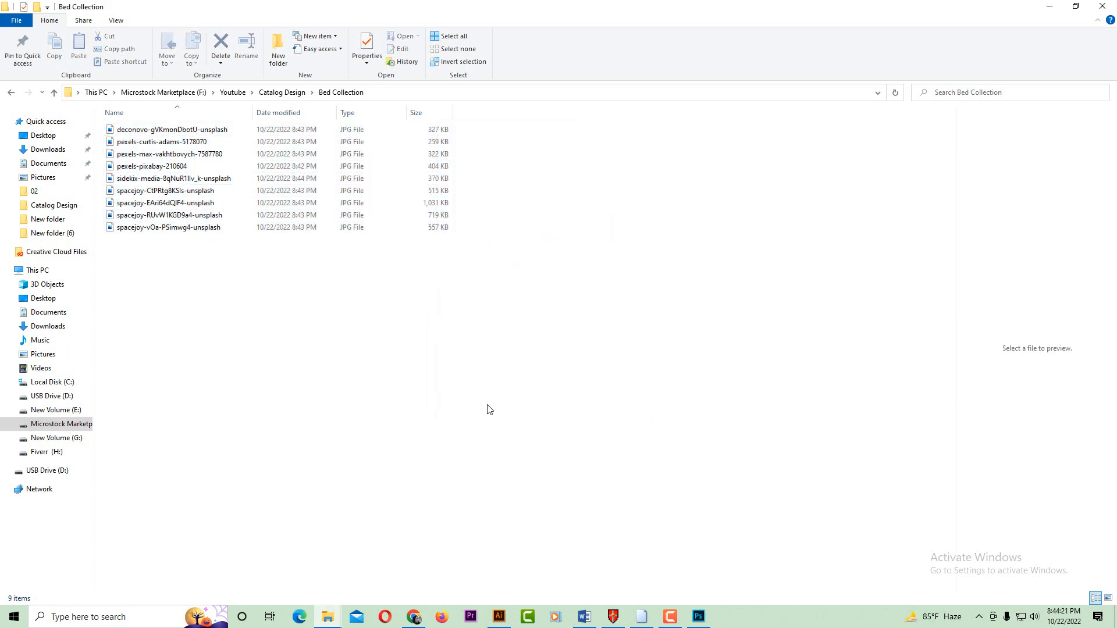
- Switch to the 01.ai catalog in Illustrator and show the whole spread with the gray photo placeholders
{"action": "mouse_move", "coordinate": [699, 616]}
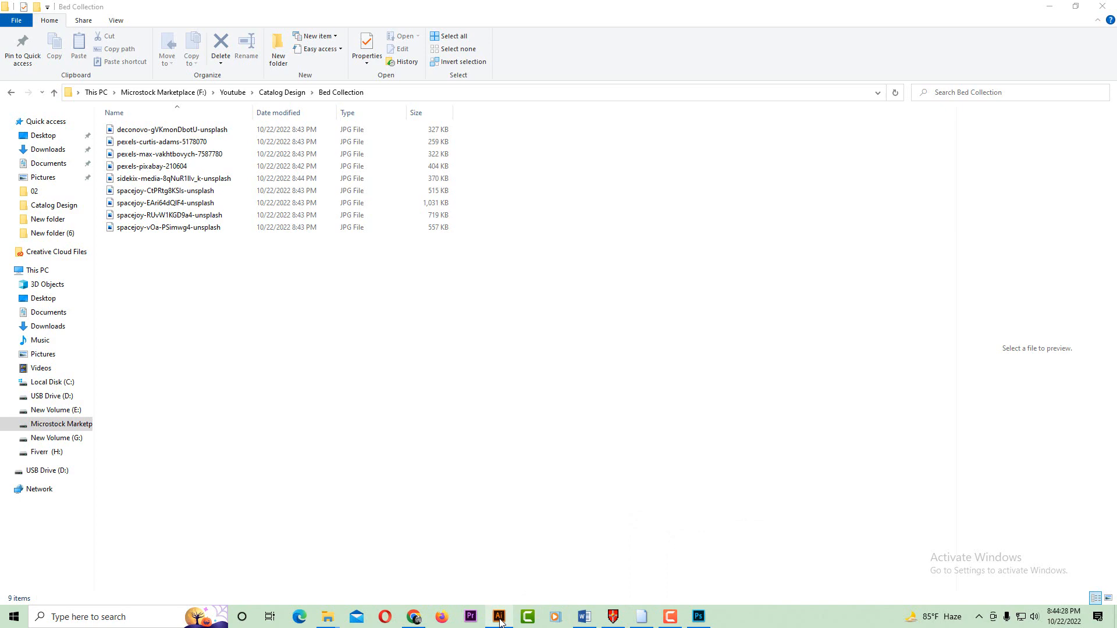
{"action": "left_click", "coordinate": [499, 620]}
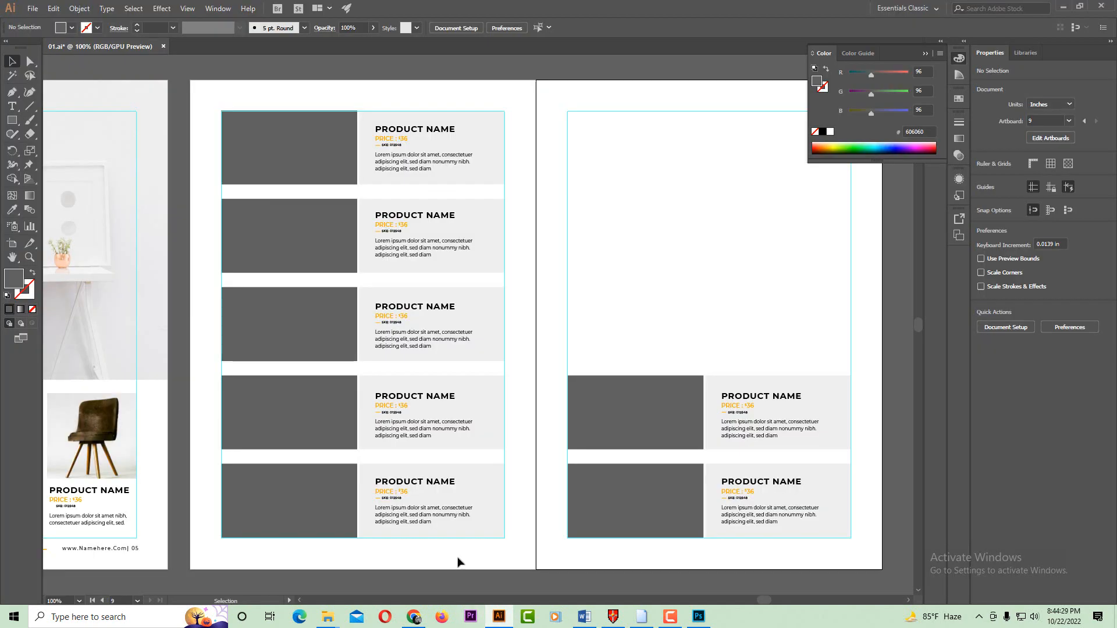
{"action": "left_click", "coordinate": [415, 282], "text": "ctrl+alt"}
{"action": "left_click_drag", "start_coordinate": [417, 309], "coordinate": [393, 314]}
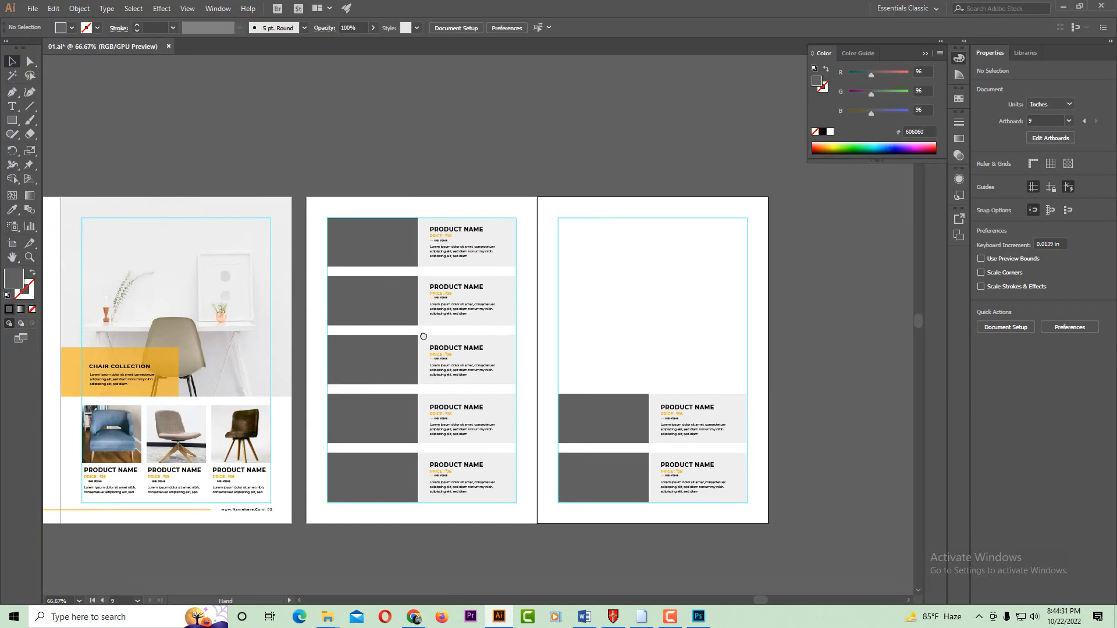
- Switch to File Explorer and open the Bed Collection folder inside Catalog Design
{"action": "mouse_move", "coordinate": [328, 616]}
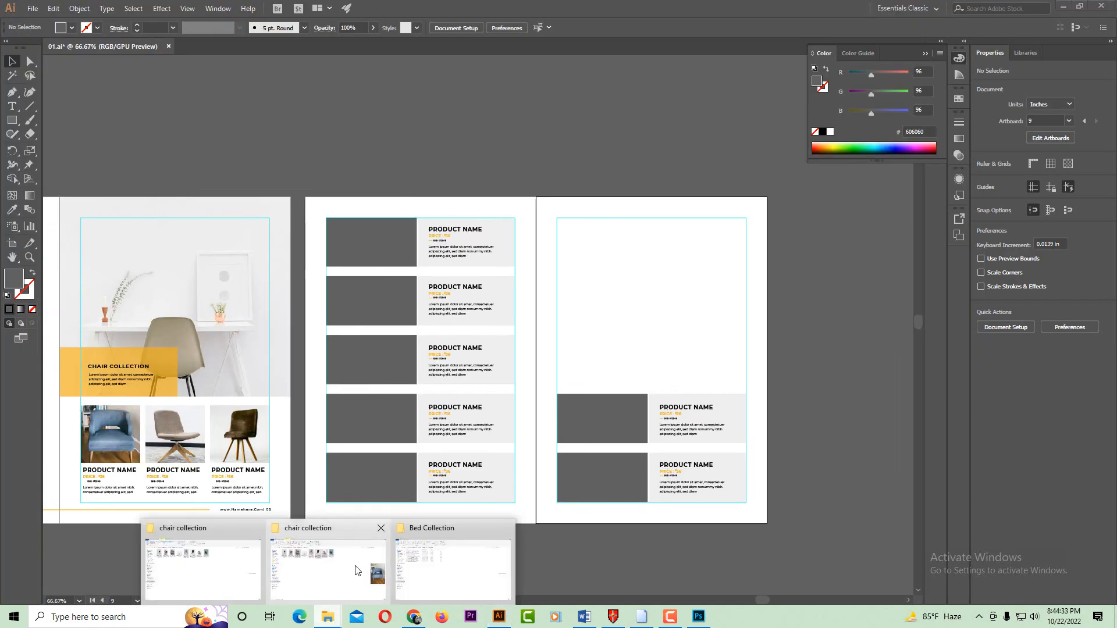
{"action": "left_click", "coordinate": [364, 568]}
{"action": "left_click", "coordinate": [406, 427]}
{"action": "left_click", "coordinate": [287, 99]}
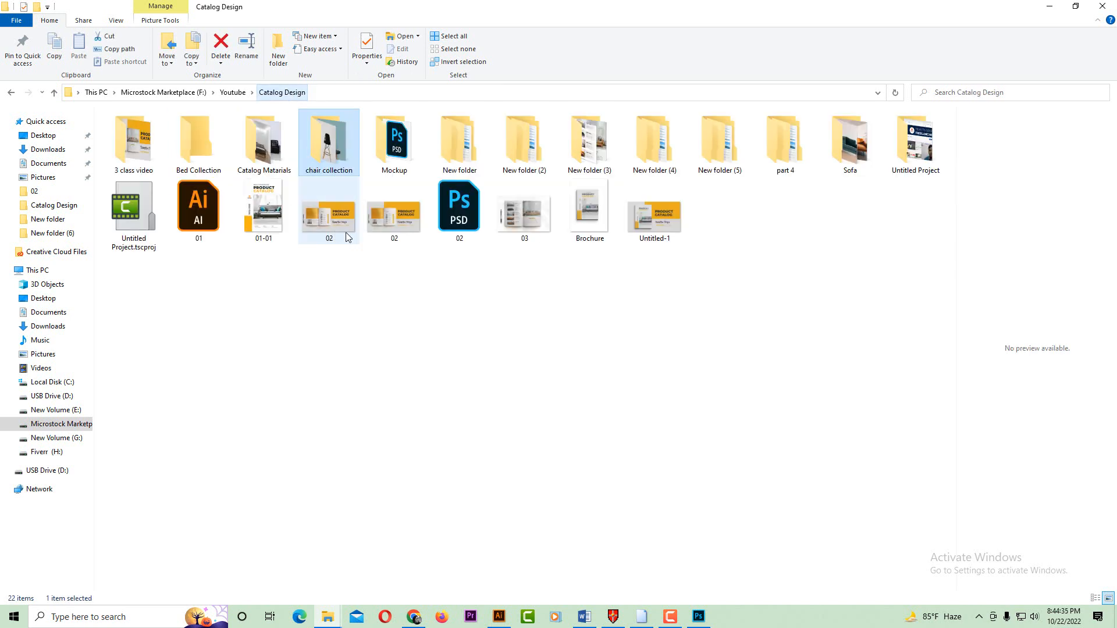
{"action": "double_click", "coordinate": [264, 139]}
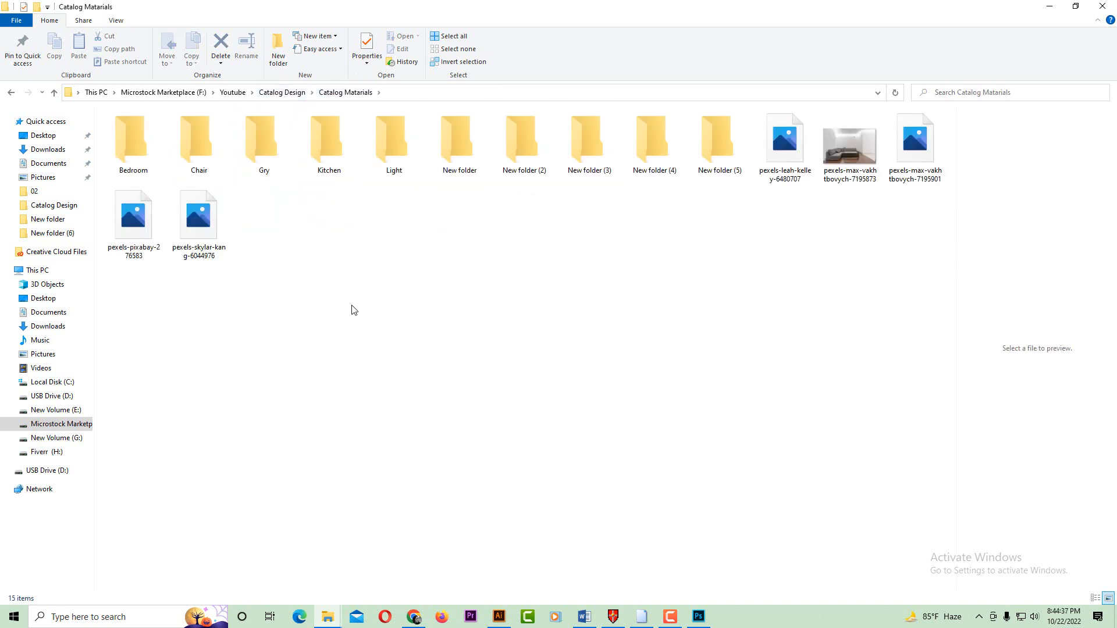
{"action": "key", "text": "alt+Left"}
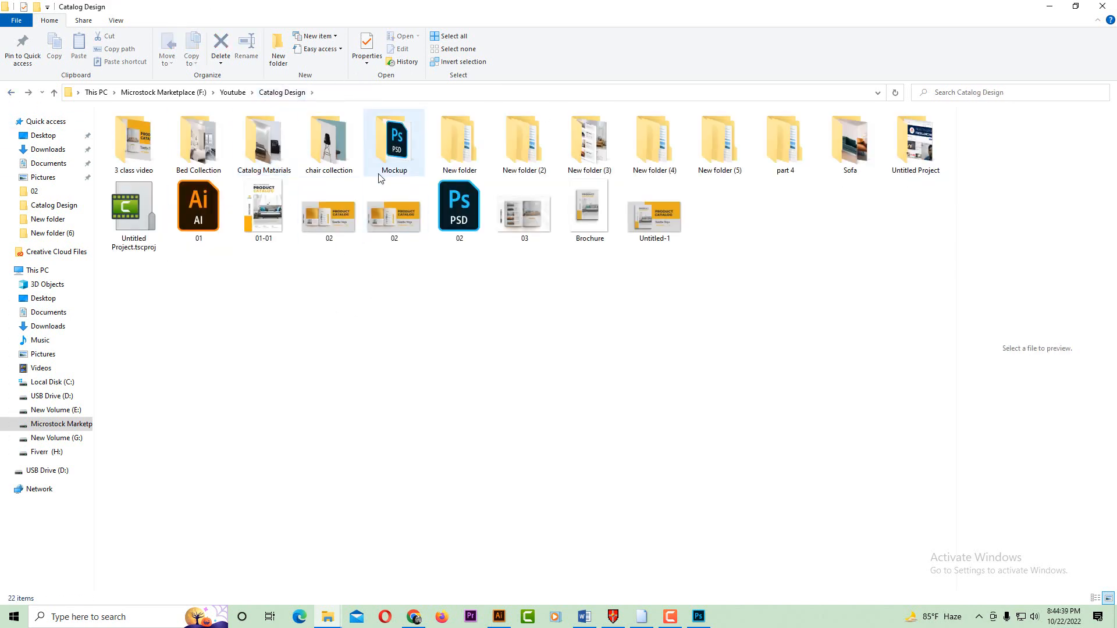
{"action": "left_click", "coordinate": [192, 169]}
{"action": "double_click", "coordinate": [192, 170]}
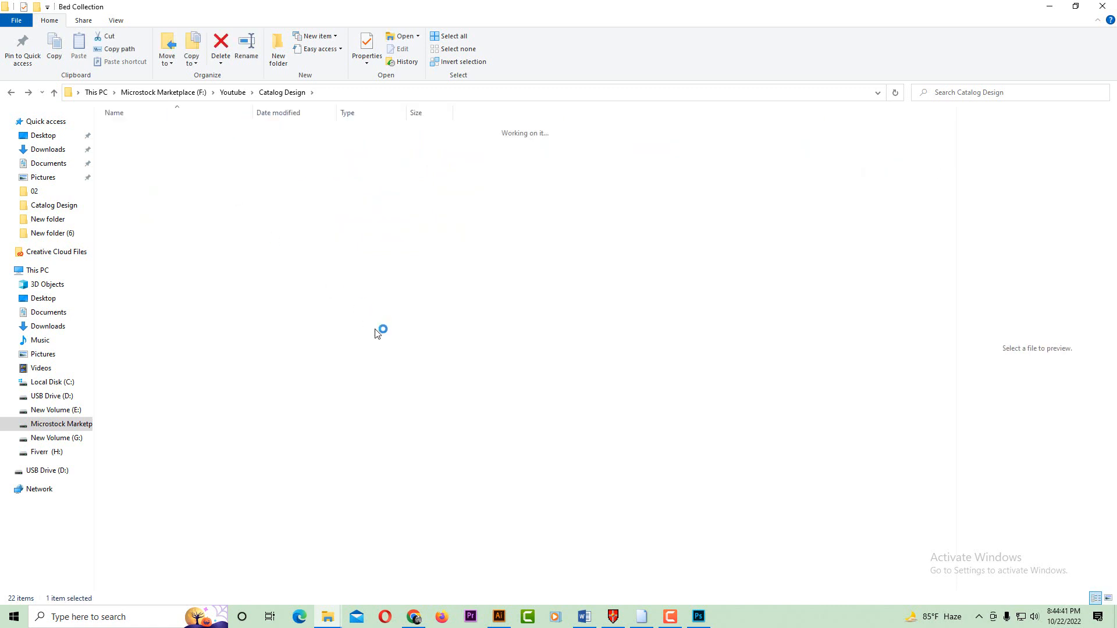
- Place the spacejoy-CtPRtg8KSIs-unsplash bedroom photo from the folder over the right page of the Illustrator spread
{"action": "left_click", "coordinate": [445, 163]}
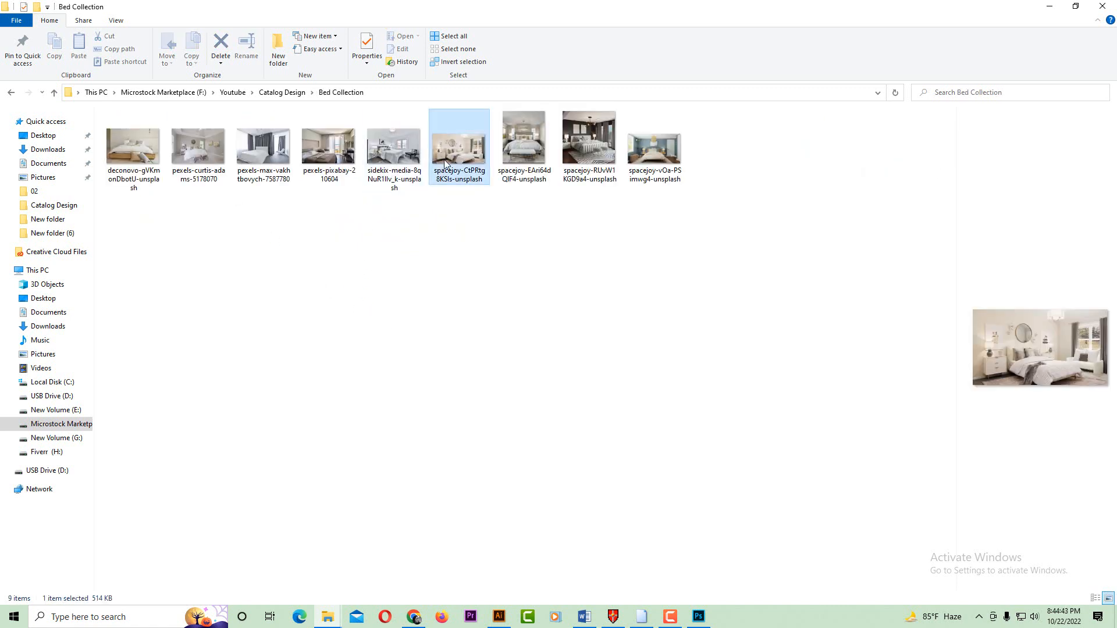
{"action": "left_click_drag", "start_coordinate": [456, 159], "coordinate": [748, 356]}
{"action": "scroll", "coordinate": [647, 314], "scroll_direction": "up", "scroll_amount": 6}
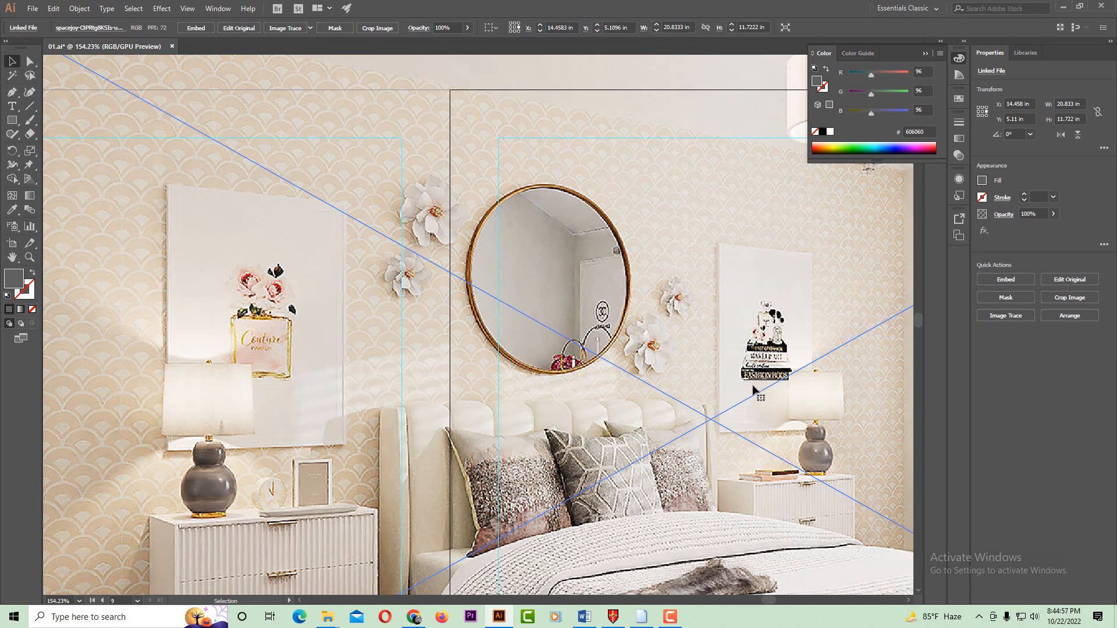
{"action": "scroll", "coordinate": [647, 332], "scroll_direction": "down", "scroll_amount": 6}
{"action": "key", "text": "Delete"}
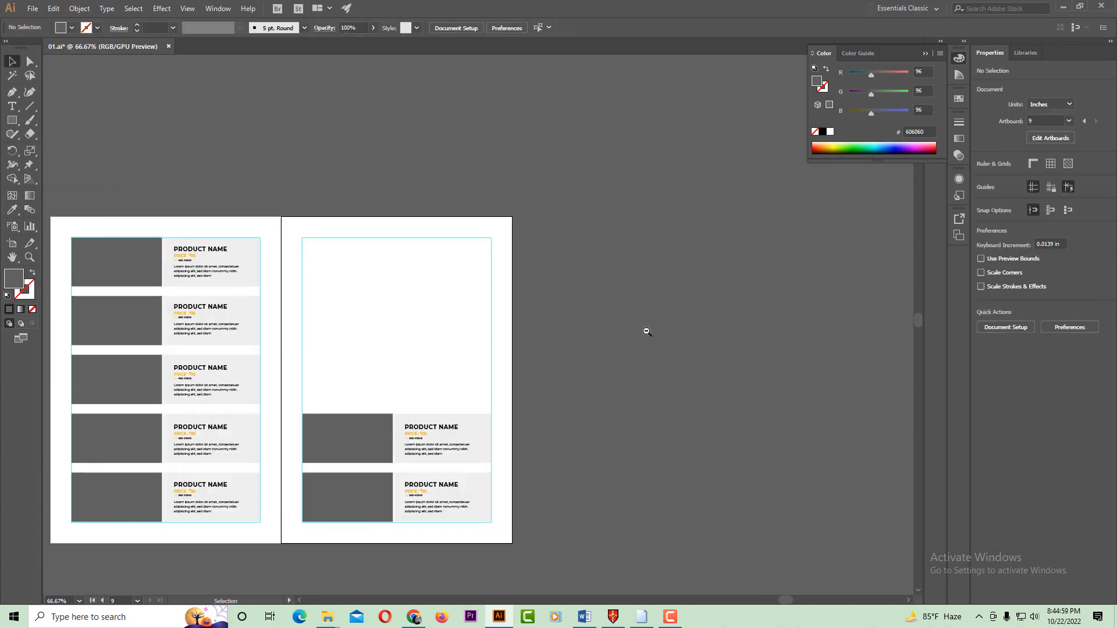
{"action": "left_click_drag", "start_coordinate": [487, 366], "coordinate": [615, 546]}
{"action": "key", "text": "ctrl+z"}
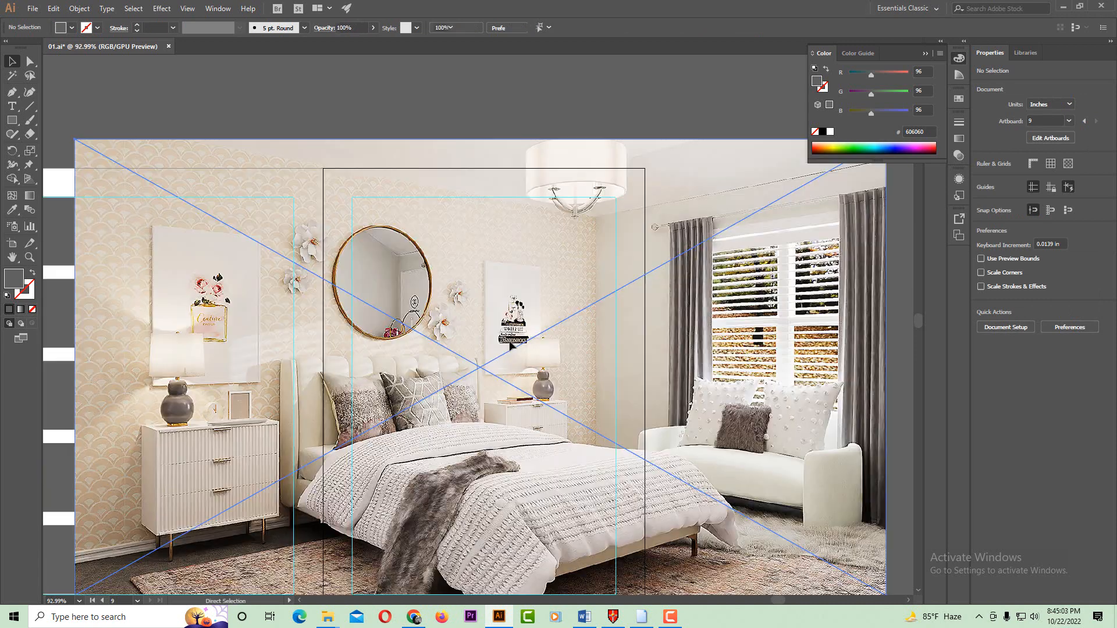
{"action": "scroll", "coordinate": [572, 336], "scroll_direction": "up", "scroll_amount": 5}
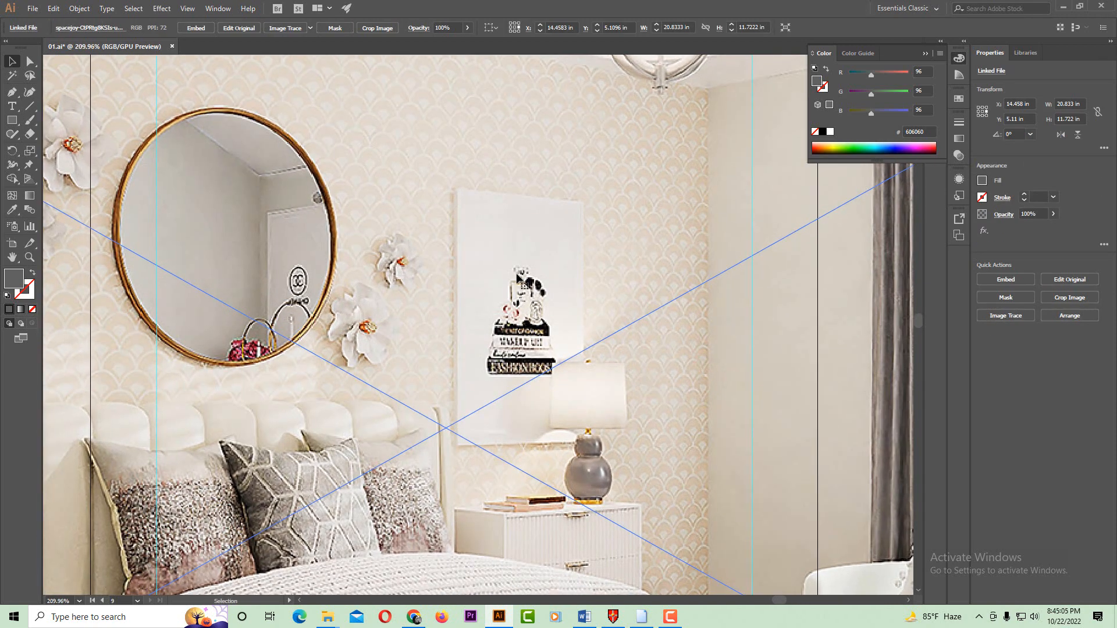
{"action": "scroll", "coordinate": [487, 337], "scroll_direction": "down", "scroll_amount": 8}
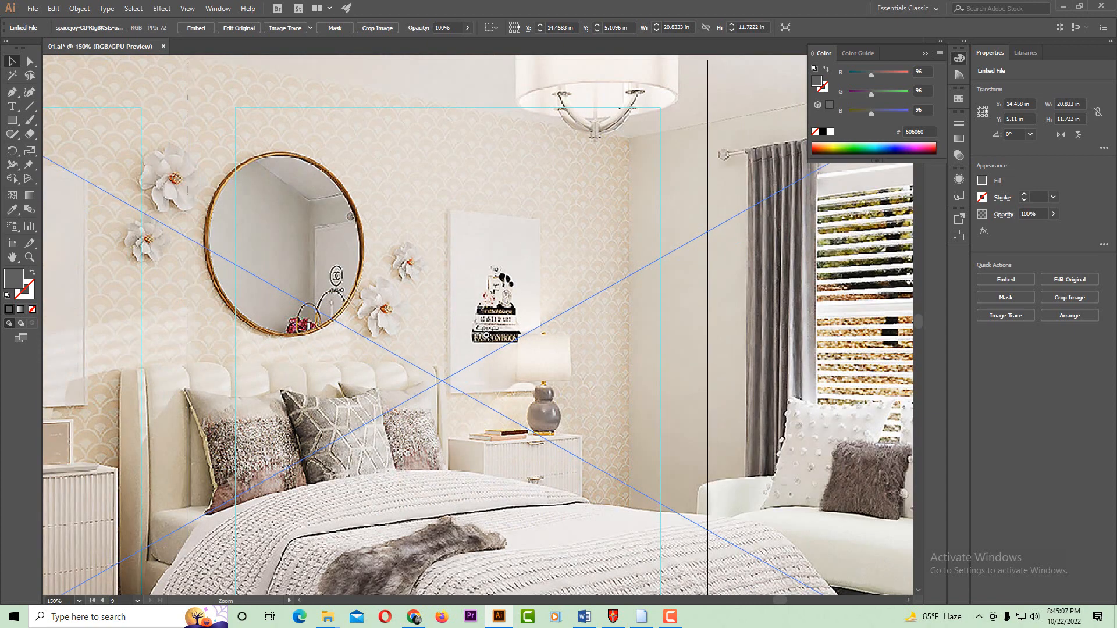
- Scale the bedroom photo to about 12.54 in wide, position it over the right page's empty upper area and embed it
{"action": "left_click_drag", "start_coordinate": [664, 241], "coordinate": [569, 376]}
{"action": "left_click_drag", "start_coordinate": [394, 396], "coordinate": [326, 238]}
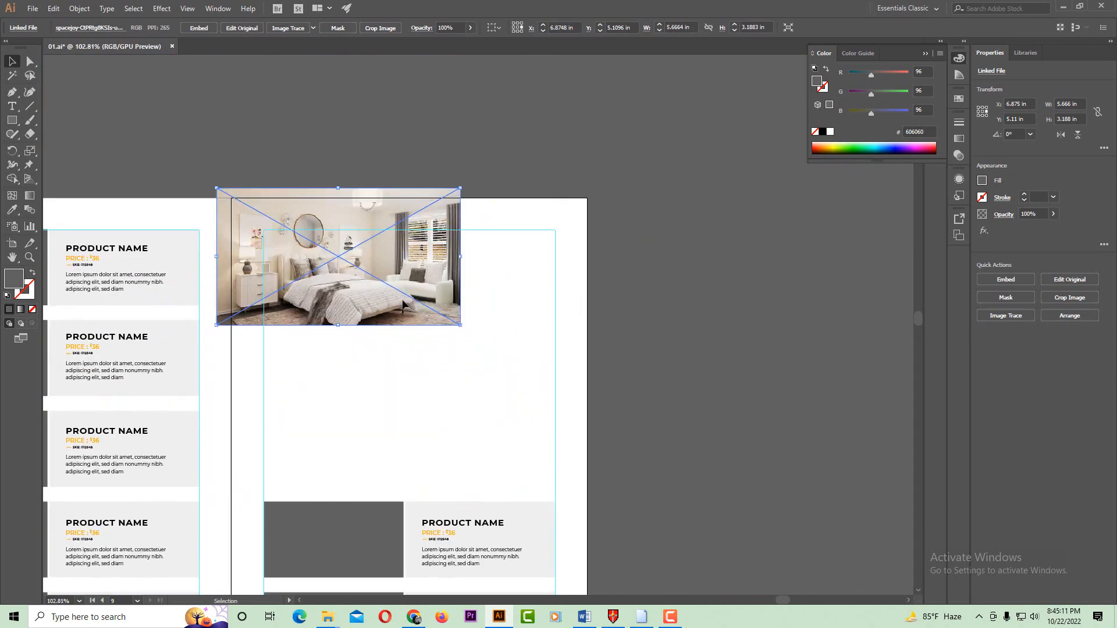
{"action": "left_click_drag", "start_coordinate": [468, 334], "coordinate": [665, 485]}
{"action": "left_click_drag", "start_coordinate": [668, 444], "coordinate": [606, 448]}
{"action": "left_click", "coordinate": [617, 516]}
{"action": "left_click_drag", "start_coordinate": [617, 515], "coordinate": [671, 485]}
{"action": "left_click", "coordinate": [554, 381]}
{"action": "left_click", "coordinate": [198, 28]}
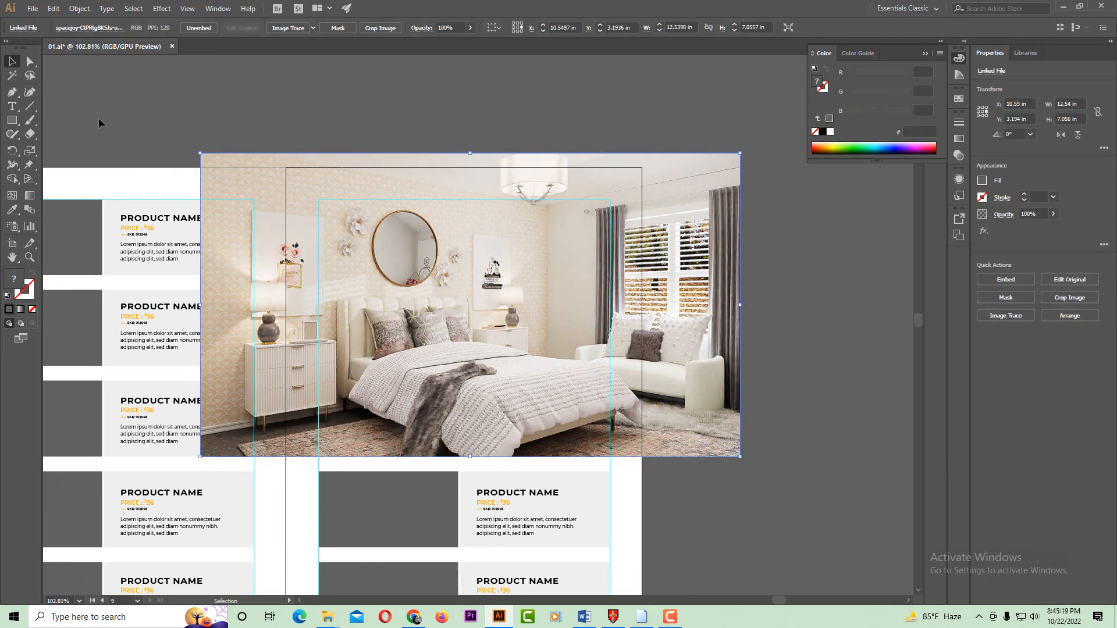
- Draw a rectangle about 8.27 by 6.71 in over the right page's upper area and clip the bedroom photo to it
{"action": "mouse_move", "coordinate": [284, 168]}
{"action": "left_mouse_down"}
{"action": "mouse_move", "coordinate": [618, 448]}
{"action": "mouse_move", "coordinate": [618, 461]}
{"action": "mouse_move", "coordinate": [642, 457]}
{"action": "left_mouse_up"}
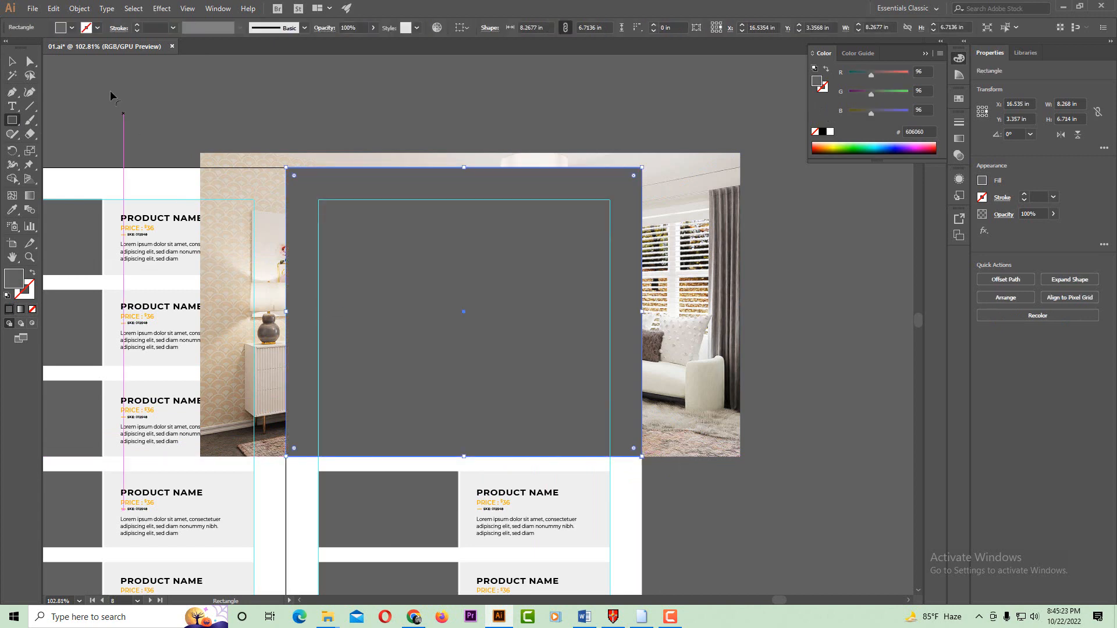
{"action": "left_click", "coordinate": [12, 61]}
{"action": "left_click_drag", "start_coordinate": [420, 115], "coordinate": [466, 264]}
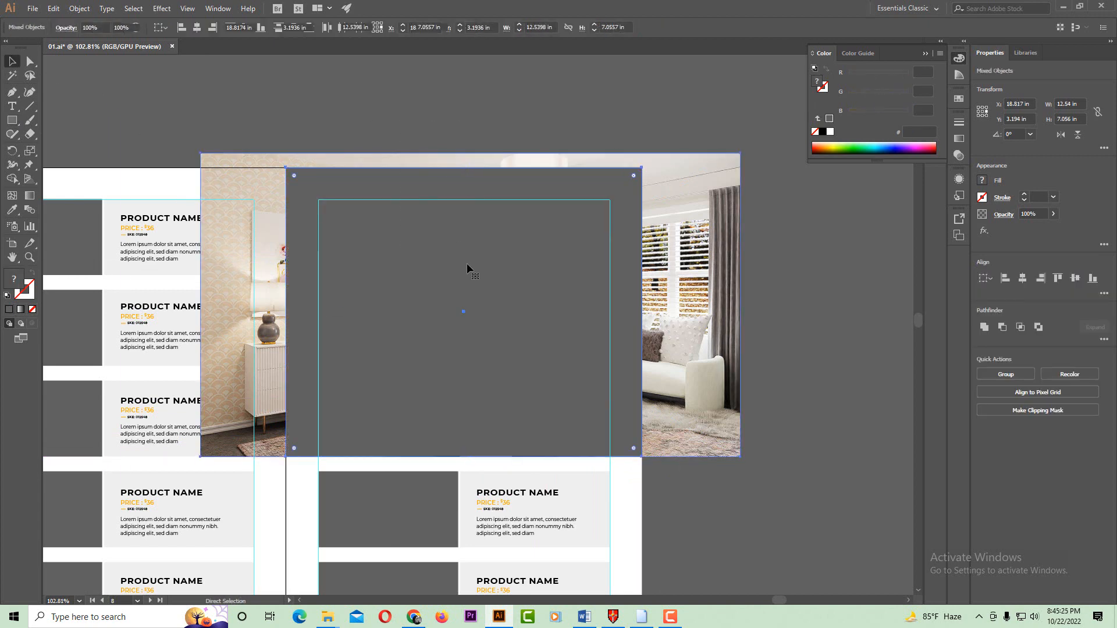
{"action": "key", "text": "ctrl+7"}
{"action": "left_click", "coordinate": [657, 396]}
- Place the first five photos of the Bed Collection folder, from deconovo to sidekix-media, into the Illustrator catalog below the spread
{"action": "key", "text": "ctrl+1"}
{"action": "left_click_drag", "start_coordinate": [380, 353], "coordinate": [529, 362]}
{"action": "key", "text": "ctrl+minus"}
{"action": "left_click_drag", "start_coordinate": [470, 326], "coordinate": [479, 302]}
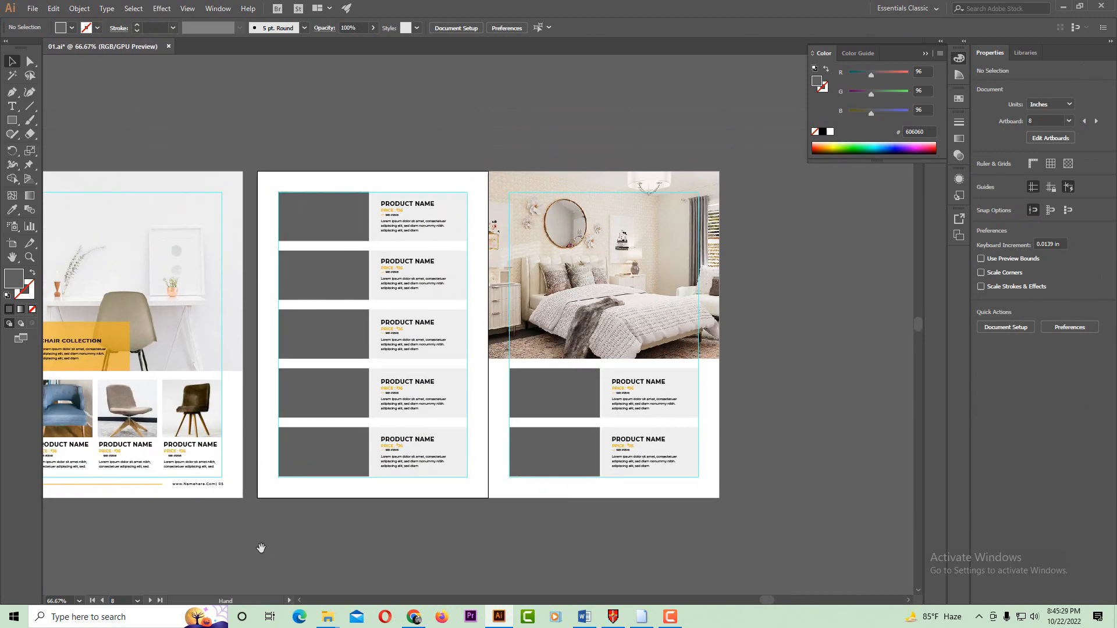
{"action": "left_click_drag", "start_coordinate": [324, 553], "coordinate": [477, 507]}
{"action": "mouse_move", "coordinate": [327, 617]}
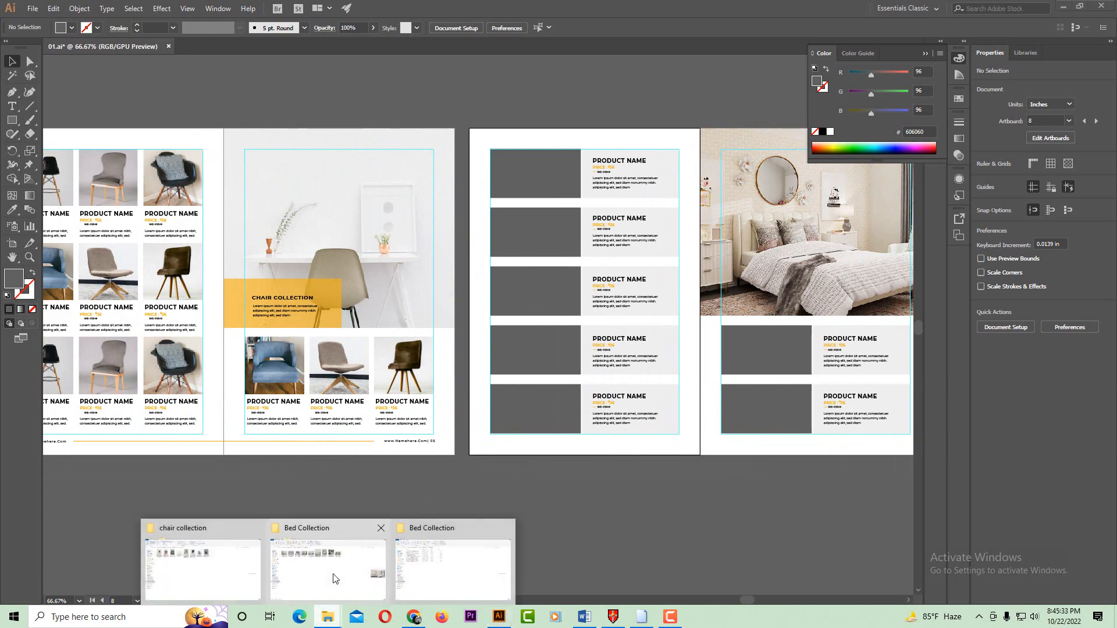
{"action": "left_click", "coordinate": [401, 565]}
{"action": "left_click", "coordinate": [136, 152]}
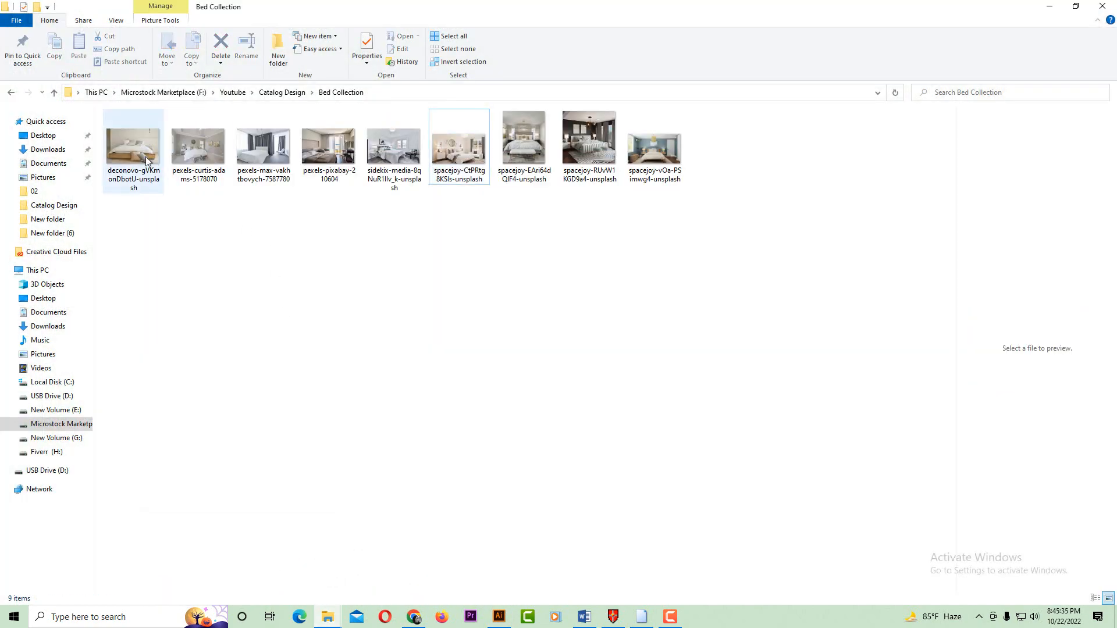
{"action": "left_click", "coordinate": [394, 148], "text": "shift"}
{"action": "left_click_drag", "start_coordinate": [394, 148], "coordinate": [601, 542]}
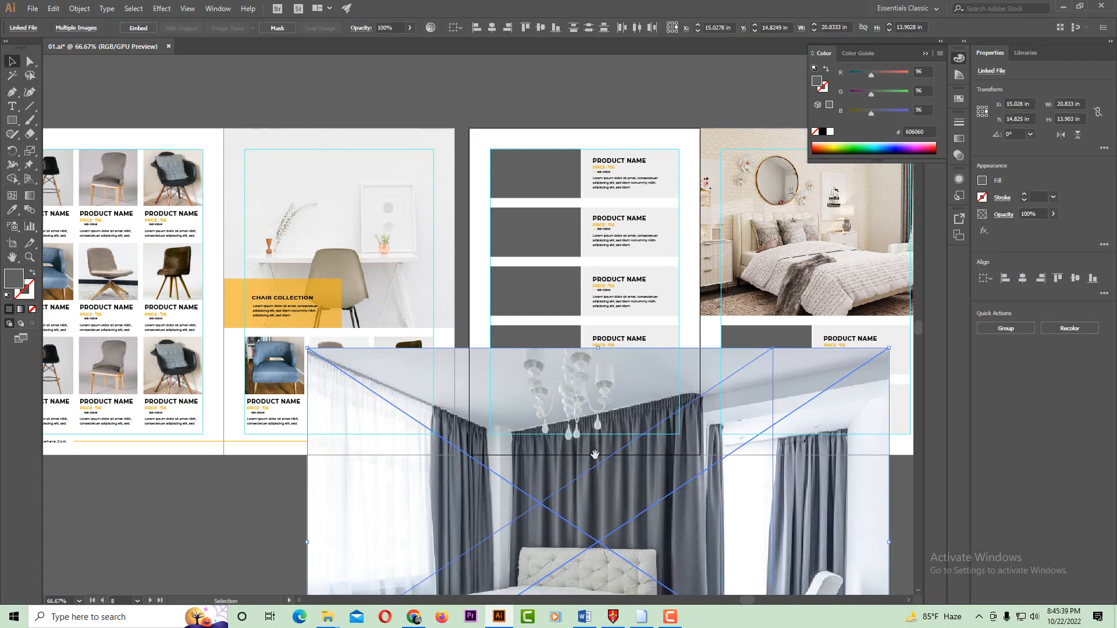
- Scale the placed bedroom photos down to about 5.47 in wide and stack them below the spread
{"action": "left_click_drag", "start_coordinate": [530, 396], "coordinate": [520, 390]}
{"action": "left_click_drag", "start_coordinate": [661, 229], "coordinate": [560, 337]}
{"action": "left_click", "coordinate": [589, 396]}
{"action": "key", "text": "ctrl+plus"}
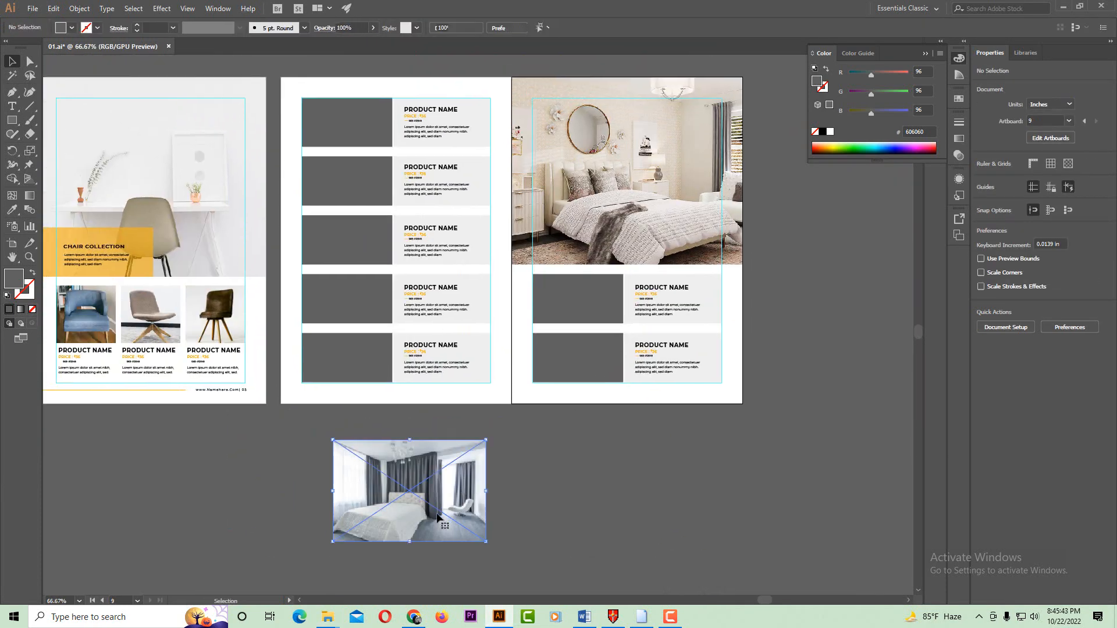
- Move the pexels-max-vakhtbovych photo over the right page's upper gray placeholder and scale it to about 4.07 in wide
{"action": "left_click_drag", "start_coordinate": [438, 517], "coordinate": [617, 333]}
{"action": "key", "text": "ctrl+plus"}
{"action": "key", "text": "ctrl+plus"}
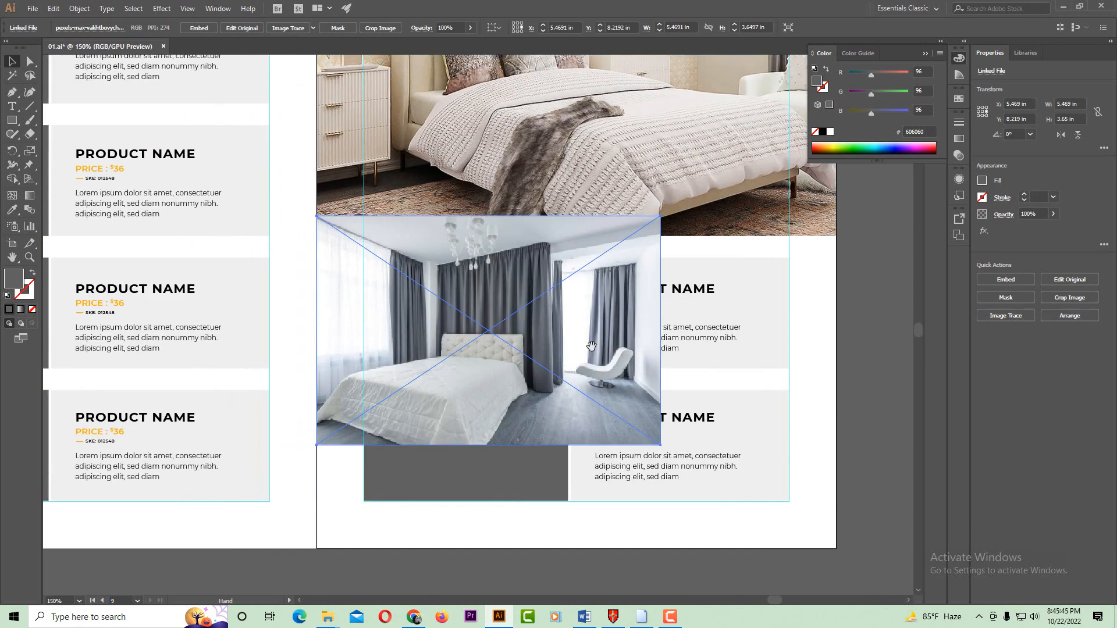
{"action": "left_click_drag", "start_coordinate": [660, 447], "coordinate": [616, 416]}
{"action": "left_click_drag", "start_coordinate": [550, 342], "coordinate": [545, 332]}
- Embed the pexels-max-vakhtbovych photo and scale it to about 3.47 in wide behind the right page's upper gray placeholder
{"action": "key", "text": "ctrl+shift+bracketleft"}
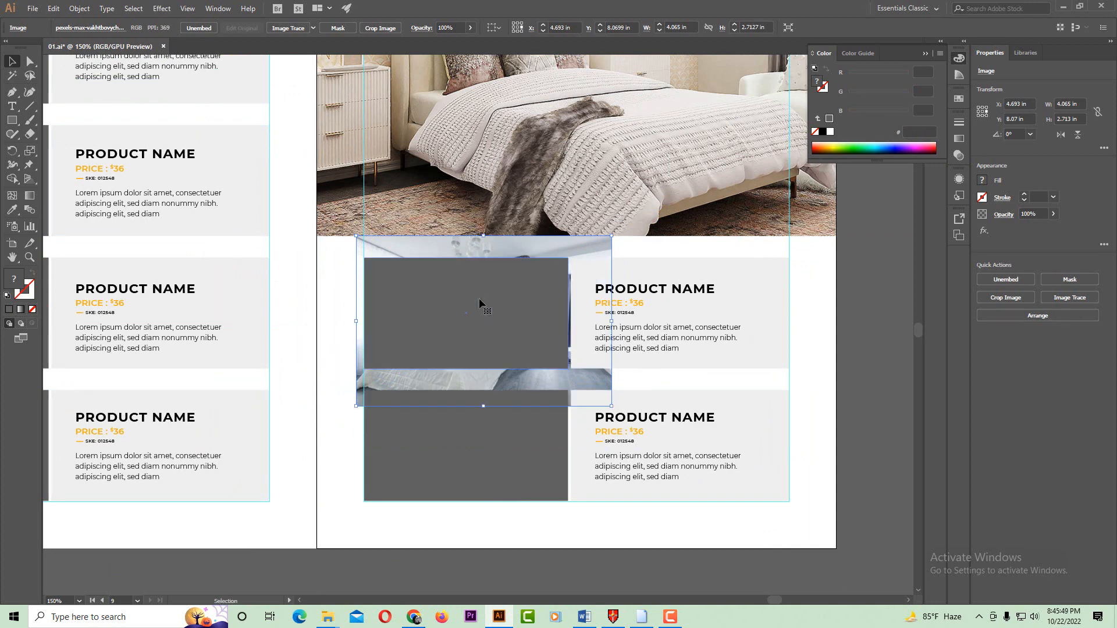
{"action": "left_click_drag", "start_coordinate": [612, 242], "coordinate": [566, 253]}
{"action": "left_click_drag", "start_coordinate": [592, 399], "coordinate": [580, 389]}
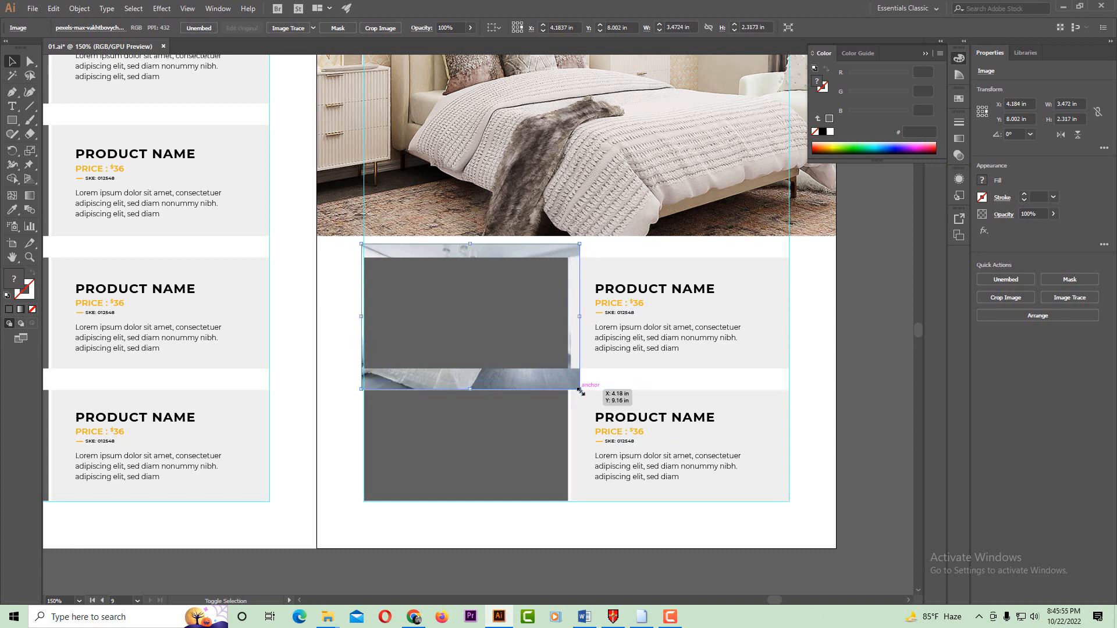
- Clip the pexels-max-vakhtbovych photo to the right page's upper gray placeholder and shift it upward inside the mask
{"action": "left_click", "coordinate": [539, 334], "text": "shift"}
{"action": "key", "text": "ctrl+7"}
{"action": "double_click", "coordinate": [501, 320]}
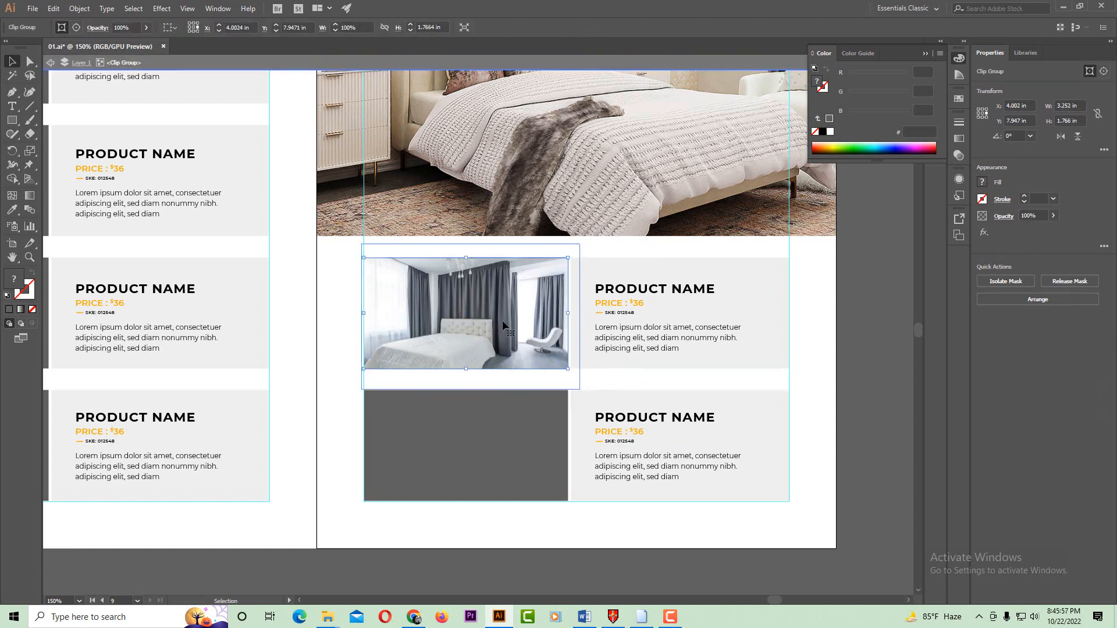
{"action": "left_click", "coordinate": [481, 334]}
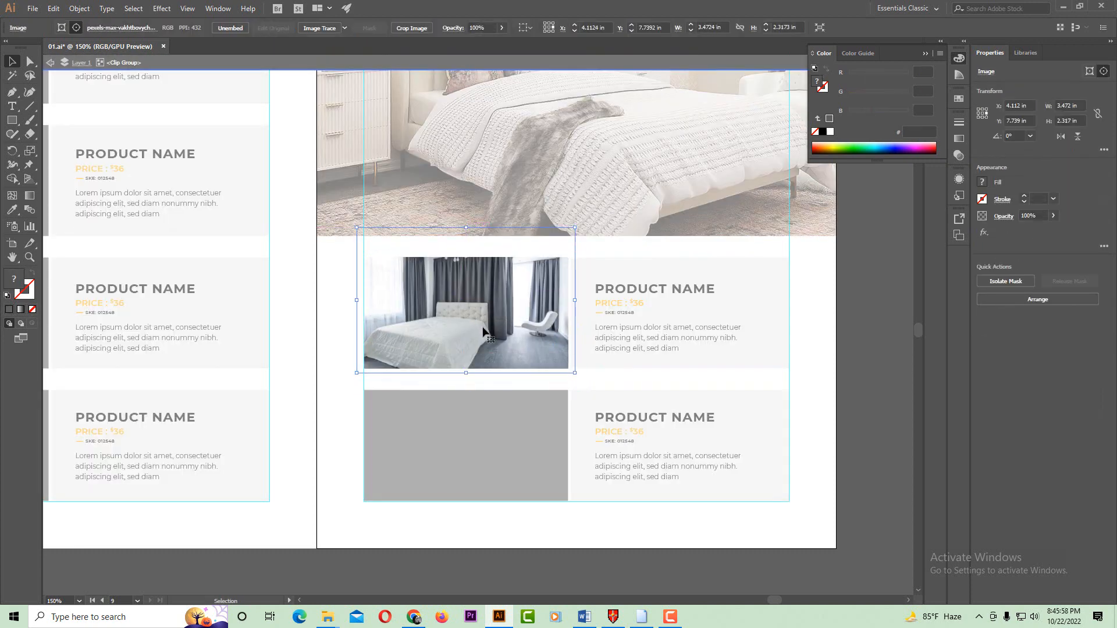
{"action": "double_click", "coordinate": [857, 393]}
- Move the pexels-curtis-adams photo behind the right page's lower gray placeholder and scale it to about 3.35 in wide
{"action": "scroll", "coordinate": [553, 436], "scroll_direction": "down", "scroll_amount": 1}
{"action": "left_click_drag", "start_coordinate": [344, 460], "coordinate": [573, 328]}
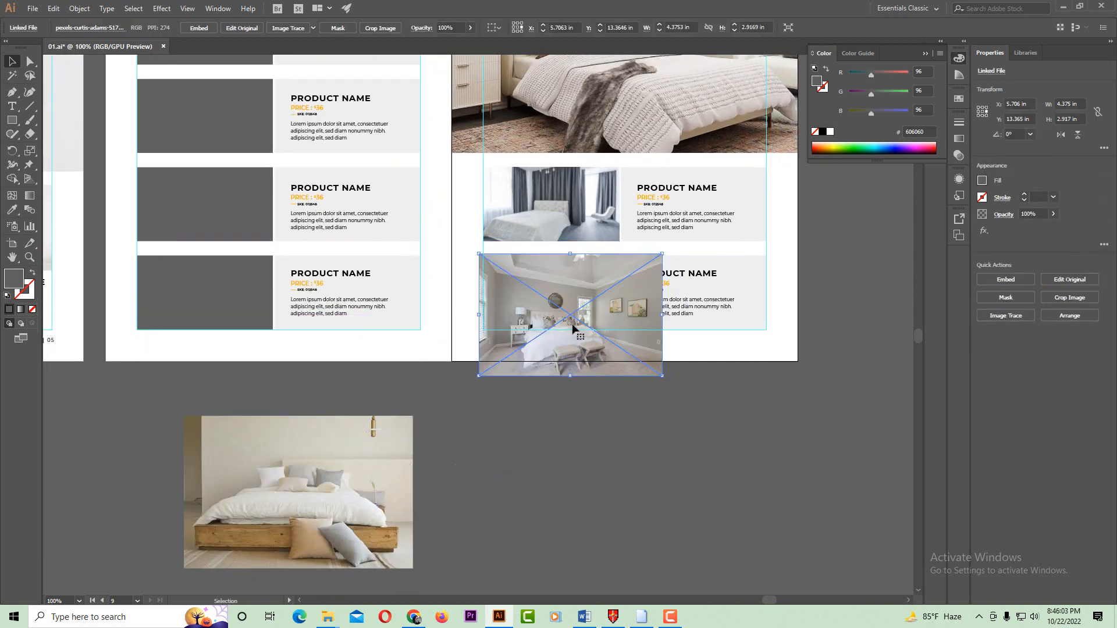
{"action": "key", "text": "ctrl+="}
{"action": "left_click_drag", "start_coordinate": [608, 410], "coordinate": [545, 379]}
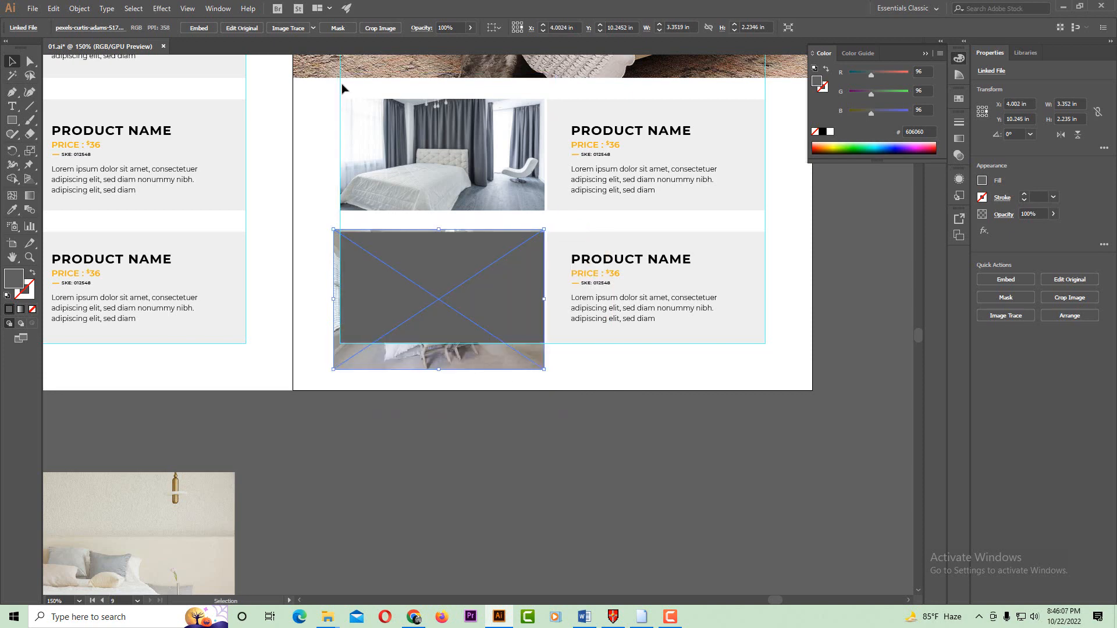
- Embed the pexels-curtis-adams photo and clip it to the right page's lower placeholder, shifted upward inside the mask
{"action": "left_click", "coordinate": [418, 278], "text": "shift"}
{"action": "key", "text": "ctrl+7"}
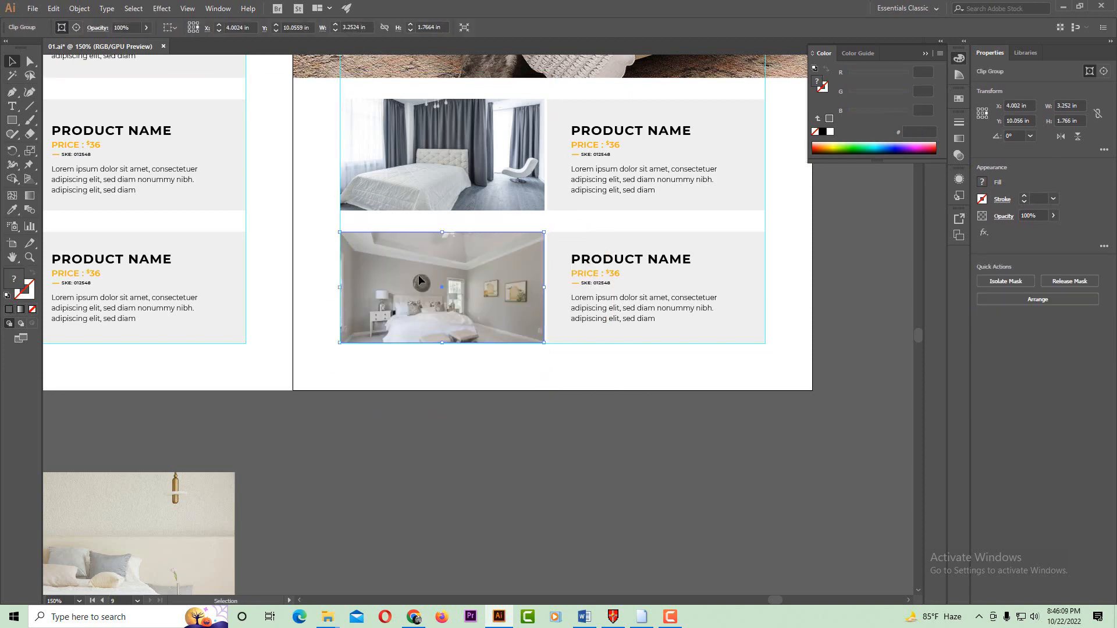
{"action": "double_click", "coordinate": [447, 301]}
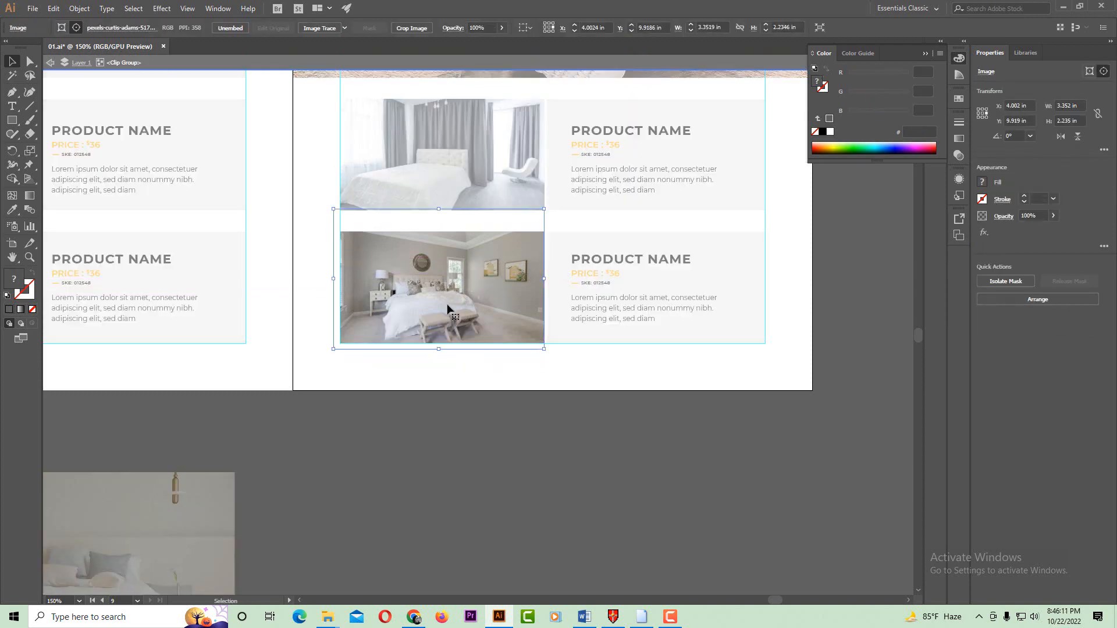
{"action": "double_click", "coordinate": [463, 399]}
- Scale the deconovo photo to about 4.39 in wide and move it to the right page's lower edge
{"action": "key", "text": "ctrl+minus"}
{"action": "left_click_drag", "start_coordinate": [410, 367], "coordinate": [663, 365]}
{"action": "left_click_drag", "start_coordinate": [569, 559], "coordinate": [463, 380]}
{"action": "left_click_drag", "start_coordinate": [453, 372], "coordinate": [358, 371]}
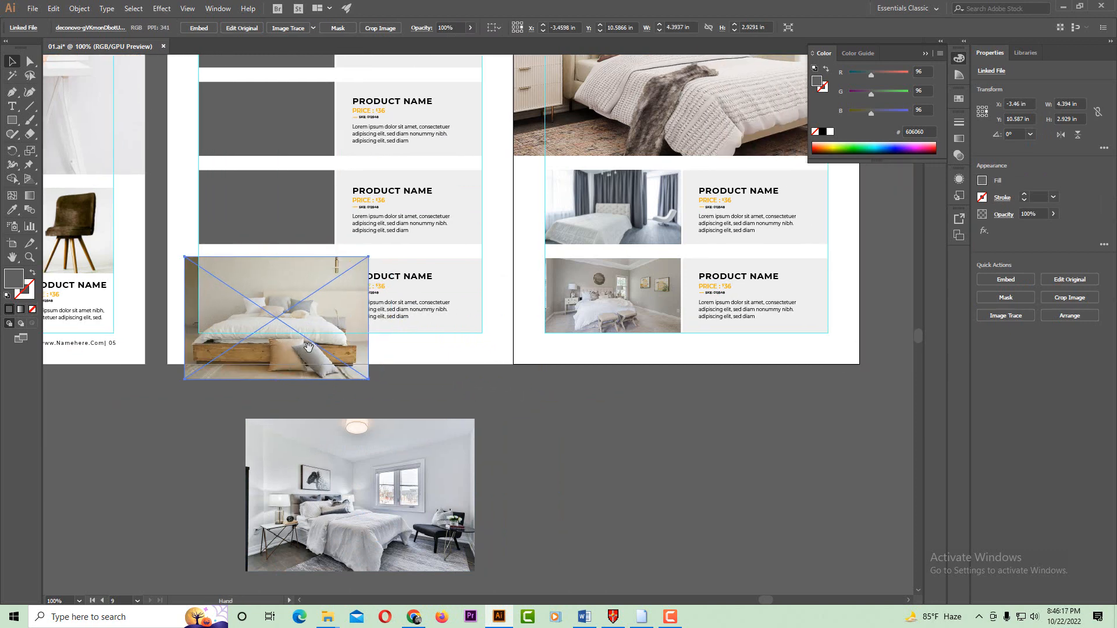
{"action": "left_click_drag", "start_coordinate": [308, 327], "coordinate": [662, 433]}
- Release the clipping mask of the large bedroom photo at the right page's top and delete the photo
{"action": "key", "text": "ctrl+minus"}
{"action": "left_click_drag", "start_coordinate": [595, 152], "coordinate": [531, 314]}
{"action": "right_click", "coordinate": [451, 200]}
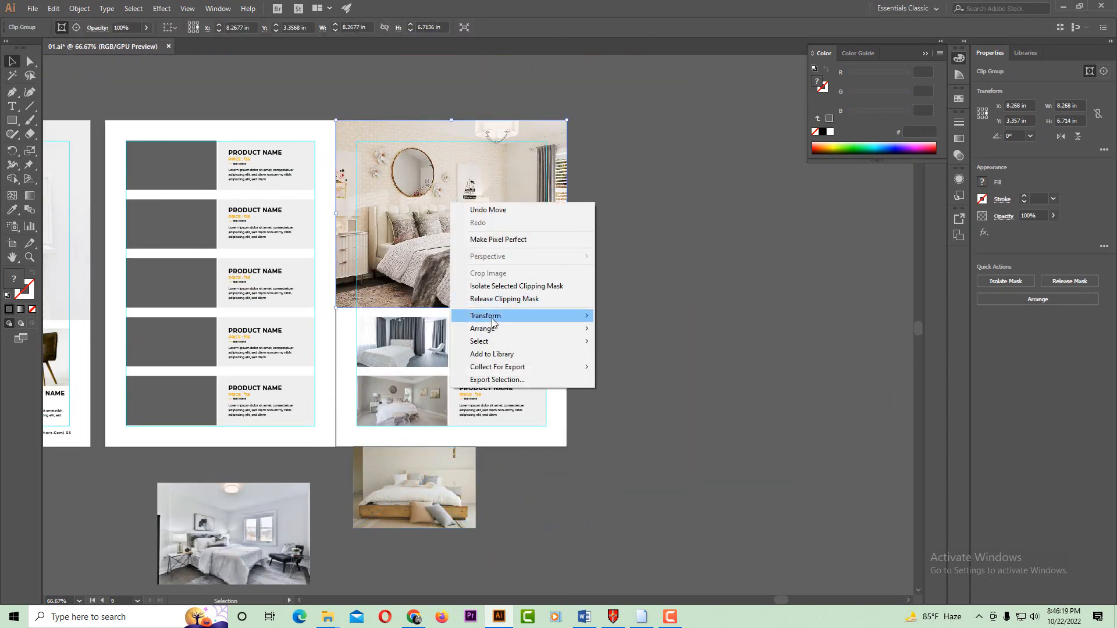
{"action": "left_click", "coordinate": [498, 299]}
{"action": "key", "text": "Delete"}
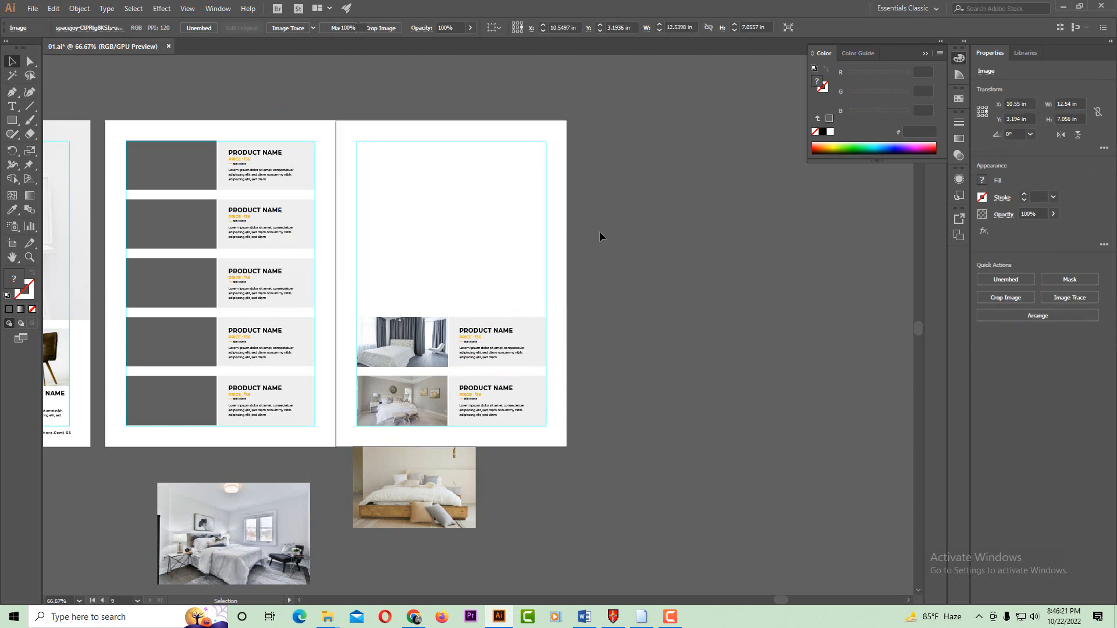
- Fill the empty rectangle on the right page's upper area with the placeholders' gray using the Eyedropper
{"action": "left_click", "coordinate": [523, 119]}
{"action": "left_click", "coordinate": [12, 210]}
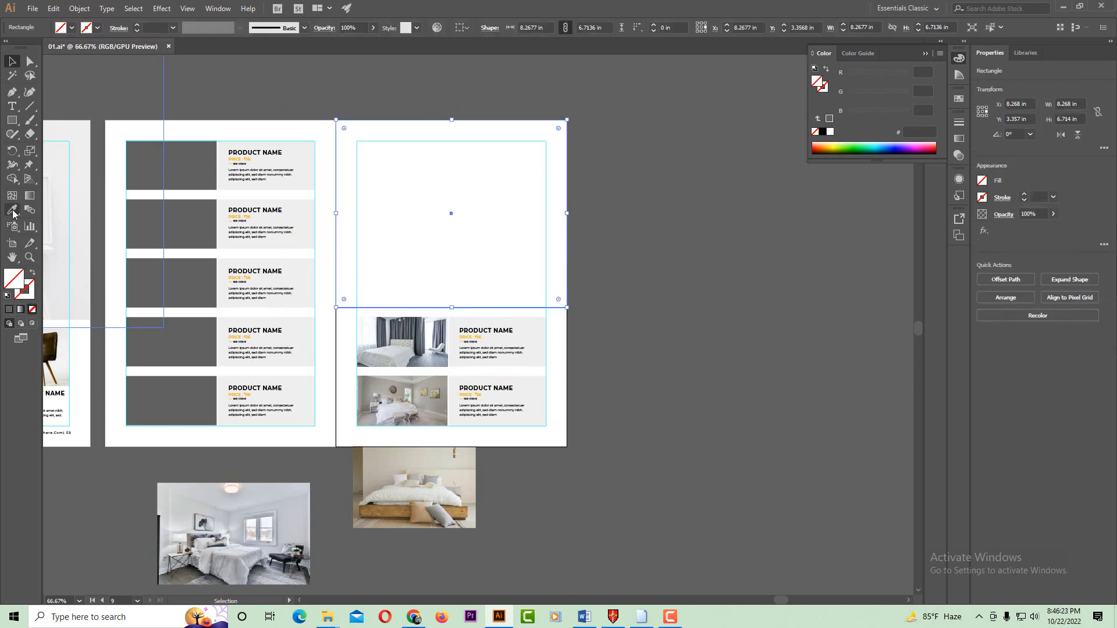
{"action": "left_click", "coordinate": [164, 169]}
{"action": "left_click", "coordinate": [13, 62]}
- Enlarge the deconovo photo to about 10.68 in wide behind the right page's upper rectangle and embed it
{"action": "left_click", "coordinate": [657, 471]}
{"action": "left_click_drag", "start_coordinate": [458, 526], "coordinate": [617, 311]}
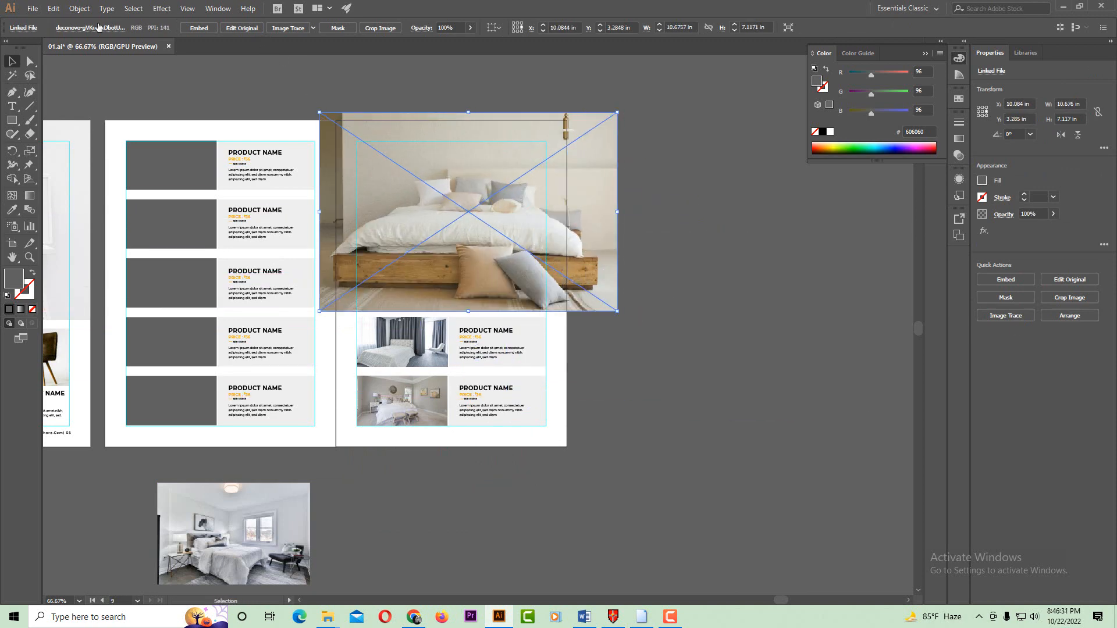
{"action": "left_click", "coordinate": [205, 29]}
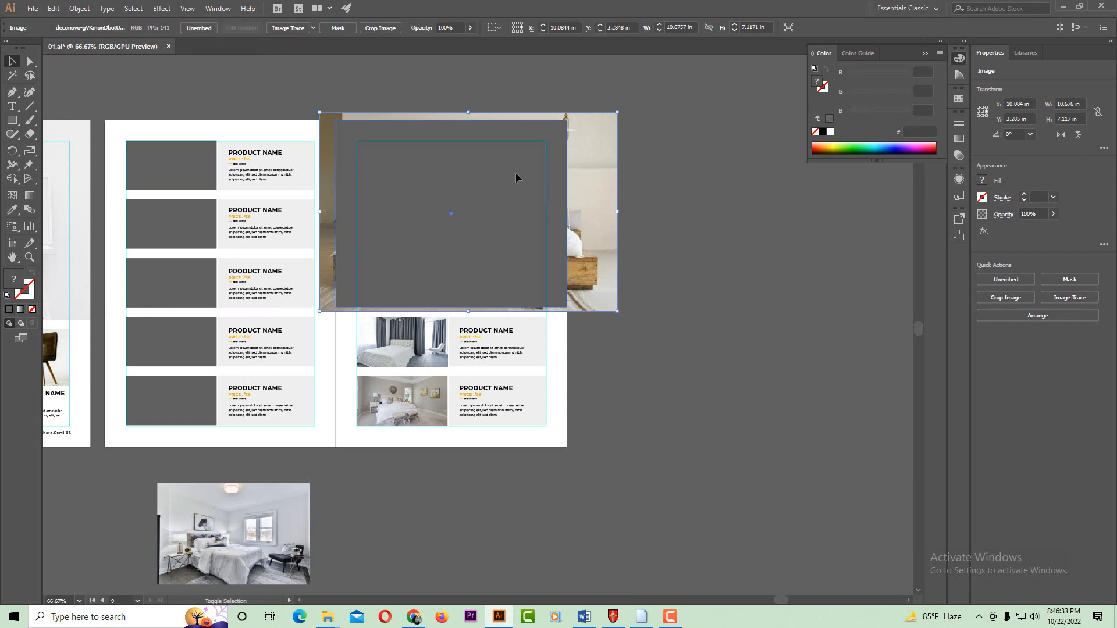
- Clip the deconovo photo to the right page's large upper rectangle and shrink it slightly inside the mask
{"action": "left_click", "coordinate": [515, 173], "text": "shift"}
{"action": "key", "text": "ctrl+7"}
{"action": "double_click", "coordinate": [508, 176]}
{"action": "left_click", "coordinate": [507, 176]}
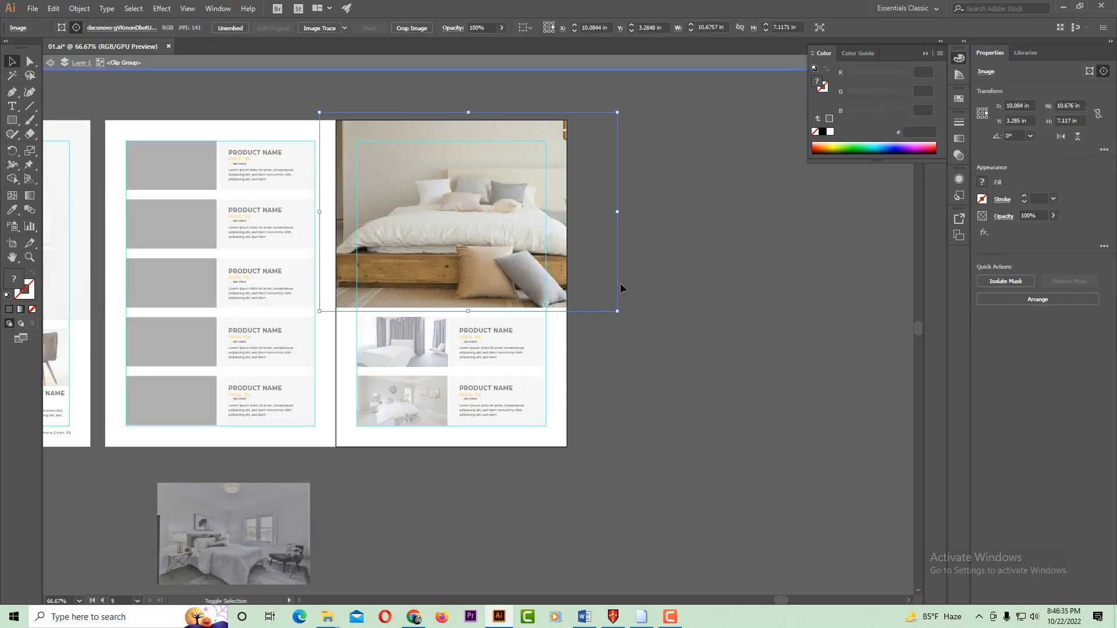
{"action": "left_click_drag", "start_coordinate": [617, 112], "coordinate": [610, 117]}
{"action": "double_click", "coordinate": [654, 232]}
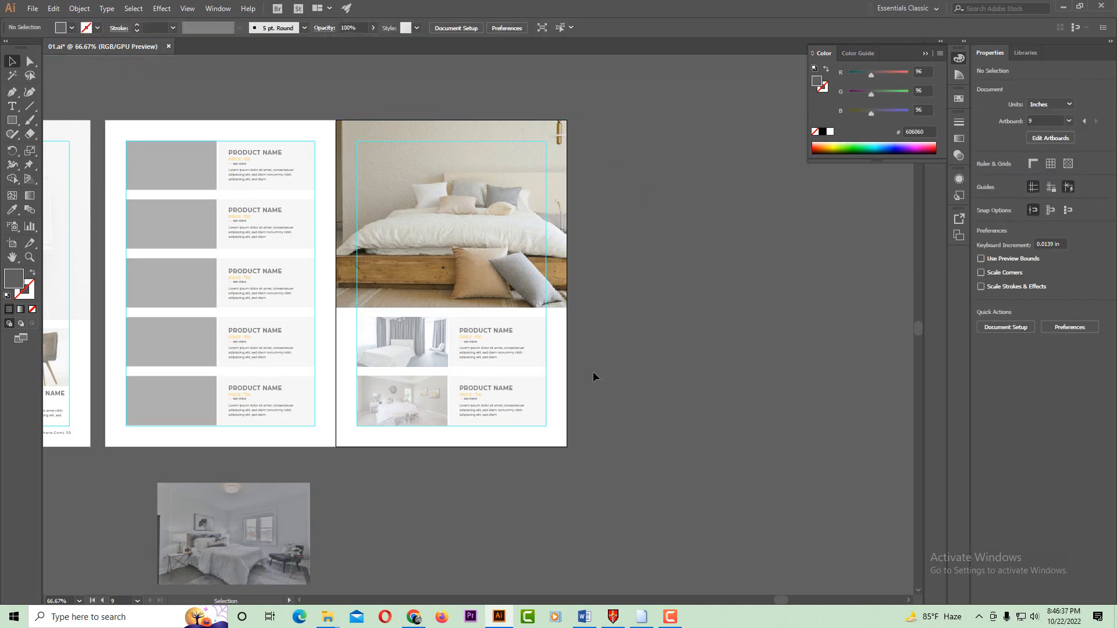
- Move the sidekix-media photo beside the pexels-pixabay photo below the spread and embed both photos
{"action": "key", "text": "space"}
{"action": "left_click_drag", "start_coordinate": [523, 306], "coordinate": [805, 199]}
{"action": "left_click_drag", "start_coordinate": [571, 462], "coordinate": [381, 448]}
{"action": "left_click_drag", "start_coordinate": [489, 406], "coordinate": [288, 405]}
{"action": "key", "text": "ctrl+z"}
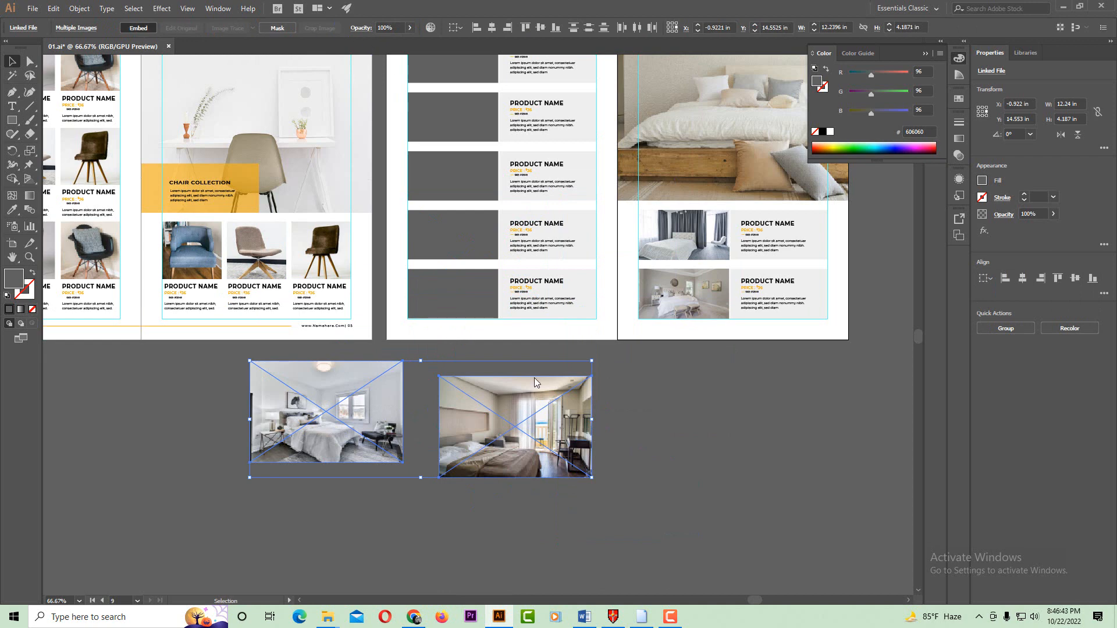
{"action": "left_click", "coordinate": [534, 353]}
- Place the sidekix-media photo over the left page's first gray placeholder and scale it to about 3.80 in wide
{"action": "left_click_drag", "start_coordinate": [526, 268], "coordinate": [565, 397]}
{"action": "left_click_drag", "start_coordinate": [326, 540], "coordinate": [461, 206]}
{"action": "key", "text": "ctrl+equal"}
{"action": "key", "text": "ctrl+equal"}
{"action": "left_click_drag", "start_coordinate": [579, 279], "coordinate": [586, 230]}
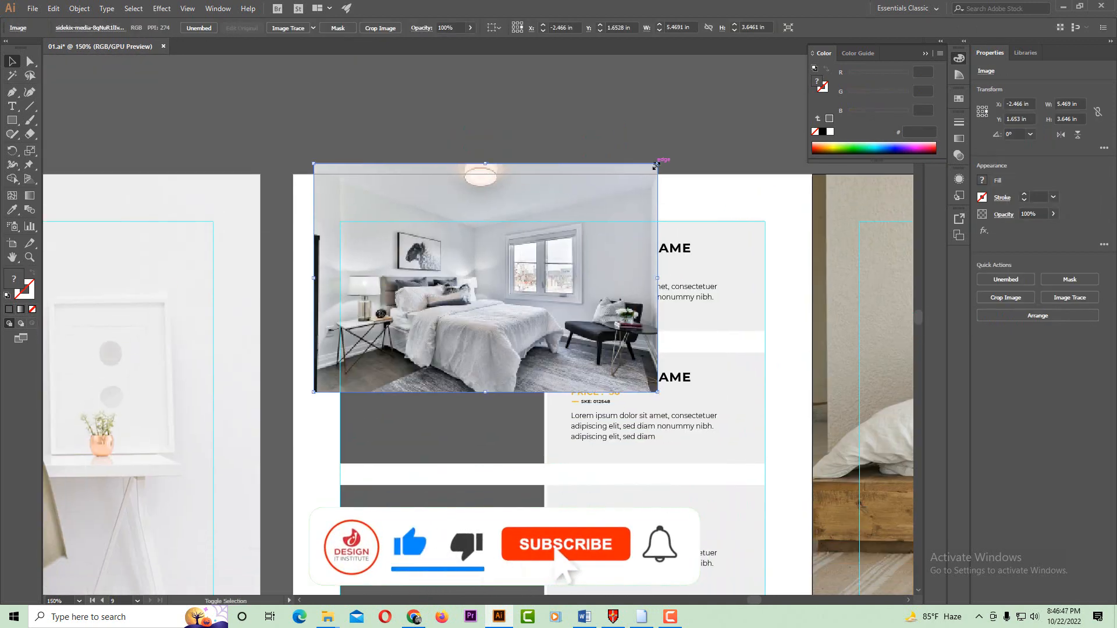
{"action": "left_click_drag", "start_coordinate": [654, 165], "coordinate": [552, 233]}
{"action": "left_click_drag", "start_coordinate": [473, 310], "coordinate": [481, 285]}
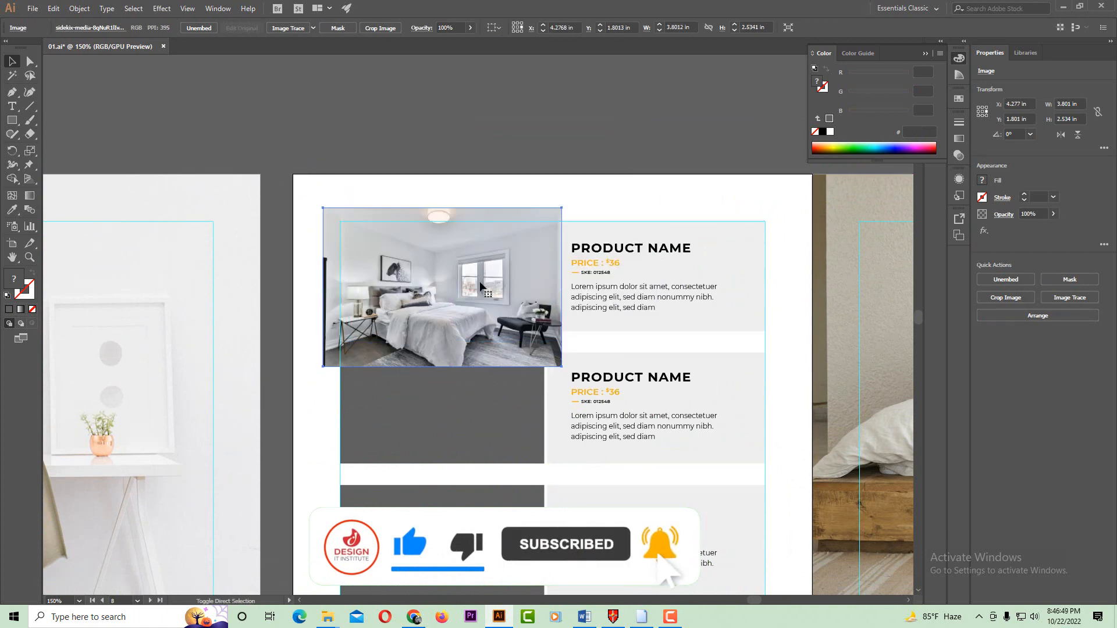
- Clip the sidekix-media photo to the left page's first placeholder and shift it upward inside the mask
{"action": "key", "text": "ctrl+bracketleft"}
{"action": "left_click", "coordinate": [431, 255], "text": "shift"}
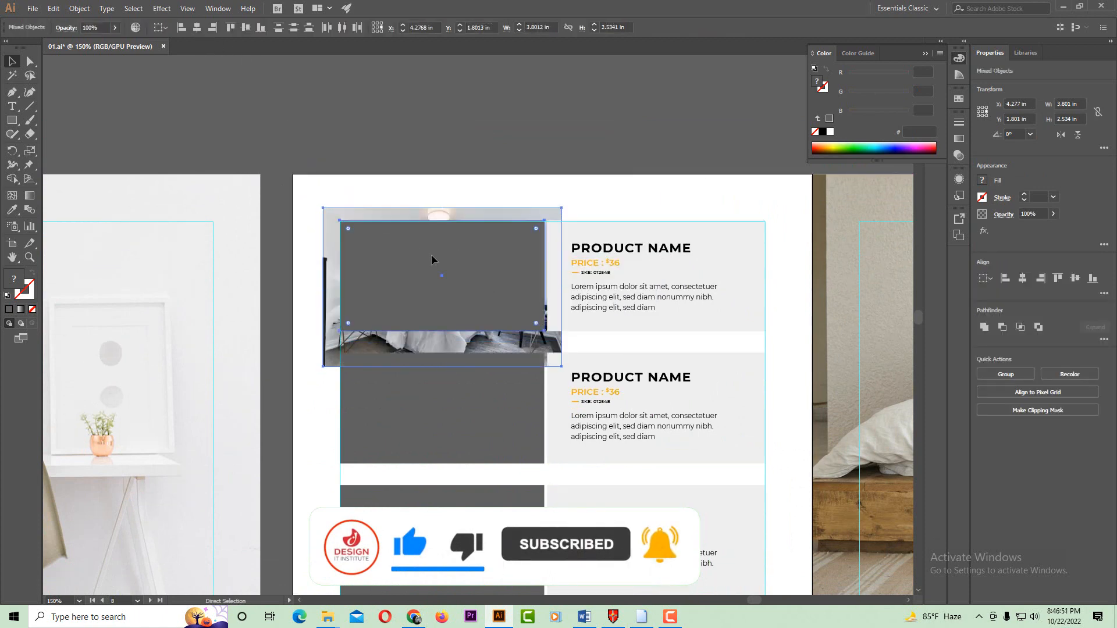
{"action": "key", "text": "ctrl+7"}
{"action": "double_click", "coordinate": [469, 279]}
{"action": "left_click_drag", "start_coordinate": [469, 280], "coordinate": [467, 272]}
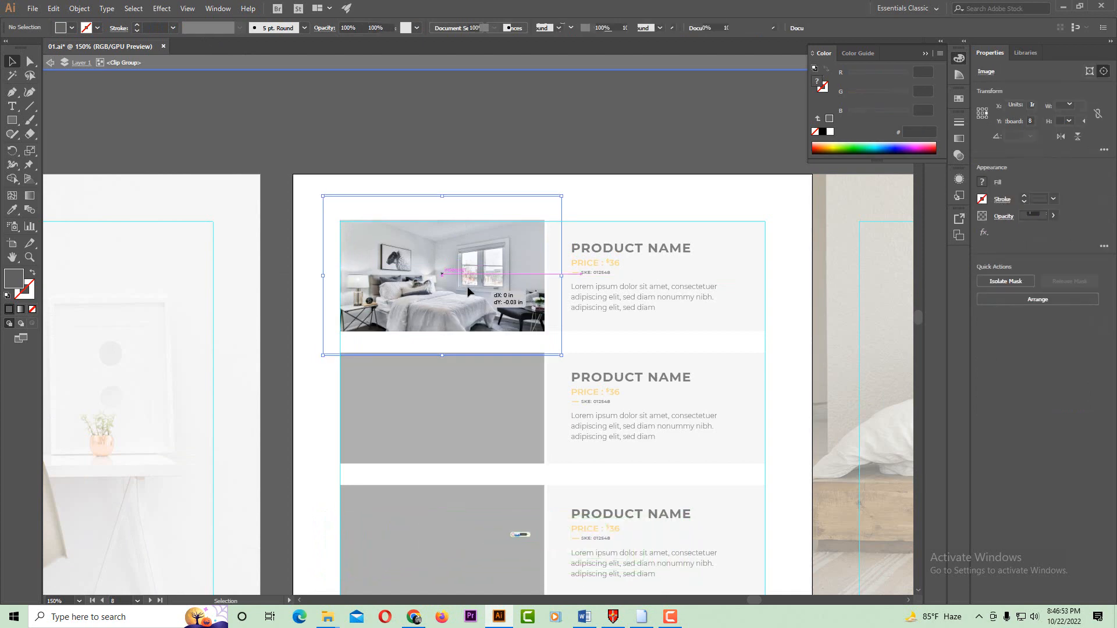
{"action": "left_click_drag", "start_coordinate": [469, 314], "coordinate": [469, 294]}
{"action": "double_click", "coordinate": [551, 196]}
- Move the pexels-pixabay photo behind the left page's second gray placeholder and scale it to about 3.30 in wide
{"action": "left_click", "coordinate": [574, 437], "text": "ctrl+alt"}
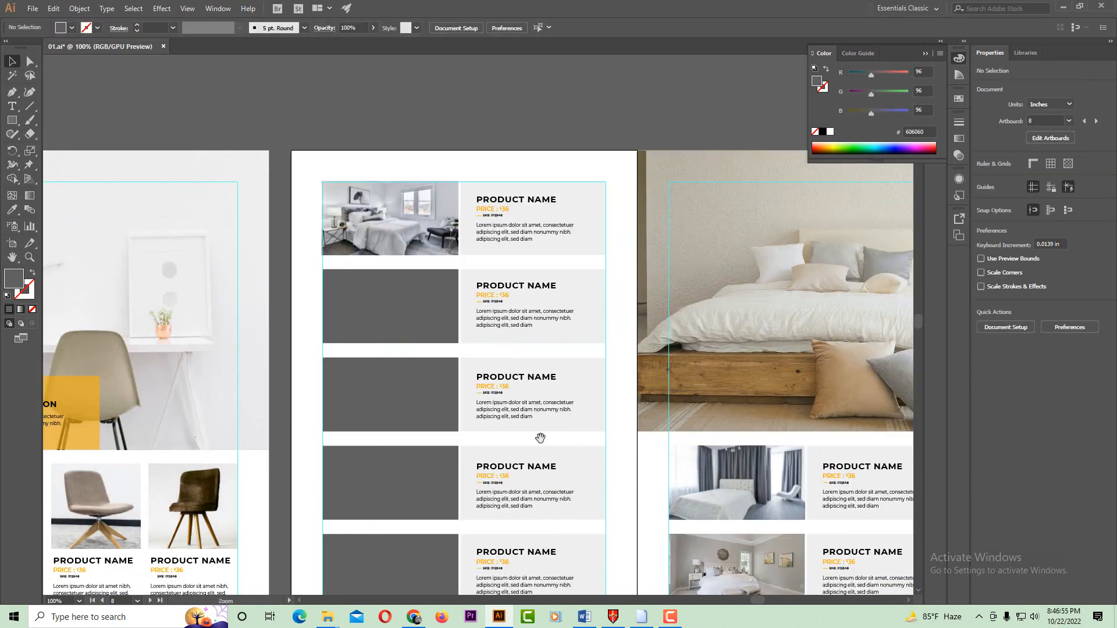
{"action": "left_click_drag", "start_coordinate": [541, 438], "coordinate": [616, 224]}
{"action": "left_click", "coordinate": [563, 327], "text": "ctrl+alt"}
{"action": "left_click_drag", "start_coordinate": [561, 317], "coordinate": [560, 363]}
{"action": "left_click_drag", "start_coordinate": [504, 506], "coordinate": [465, 210]}
{"action": "left_click", "coordinate": [487, 268], "text": "ctrl"}
{"action": "left_click_drag", "start_coordinate": [489, 274], "coordinate": [569, 363]}
{"action": "left_click_drag", "start_coordinate": [595, 410], "coordinate": [446, 341]}
{"action": "left_click", "coordinate": [501, 328], "text": "ctrl"}
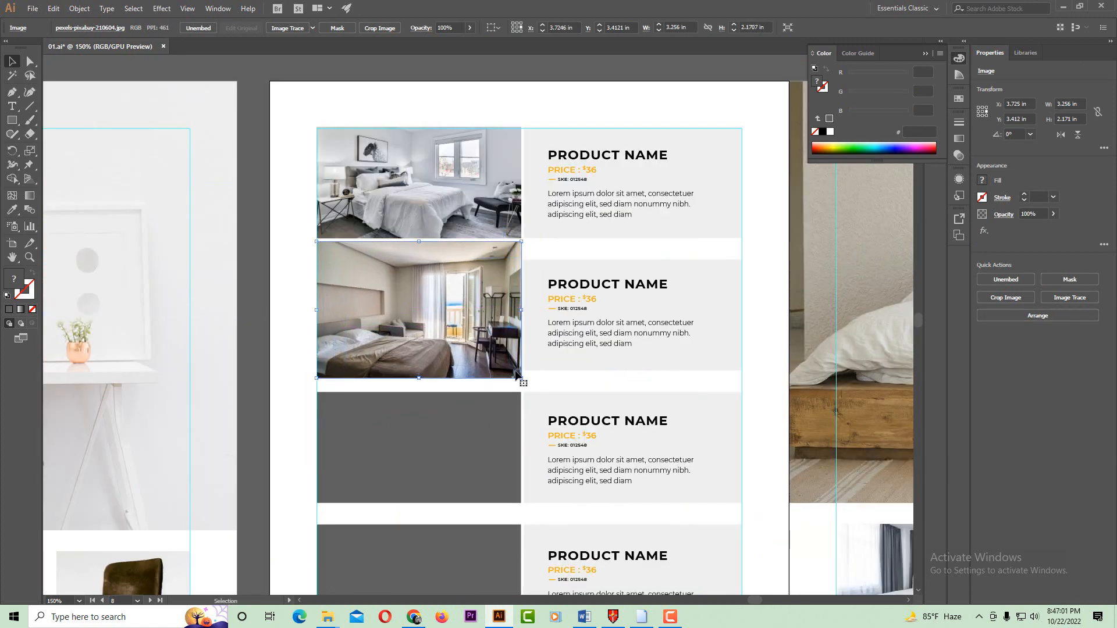
{"action": "left_click_drag", "start_coordinate": [521, 383], "coordinate": [502, 349]}
{"action": "key", "text": "ctrl+shift+["}
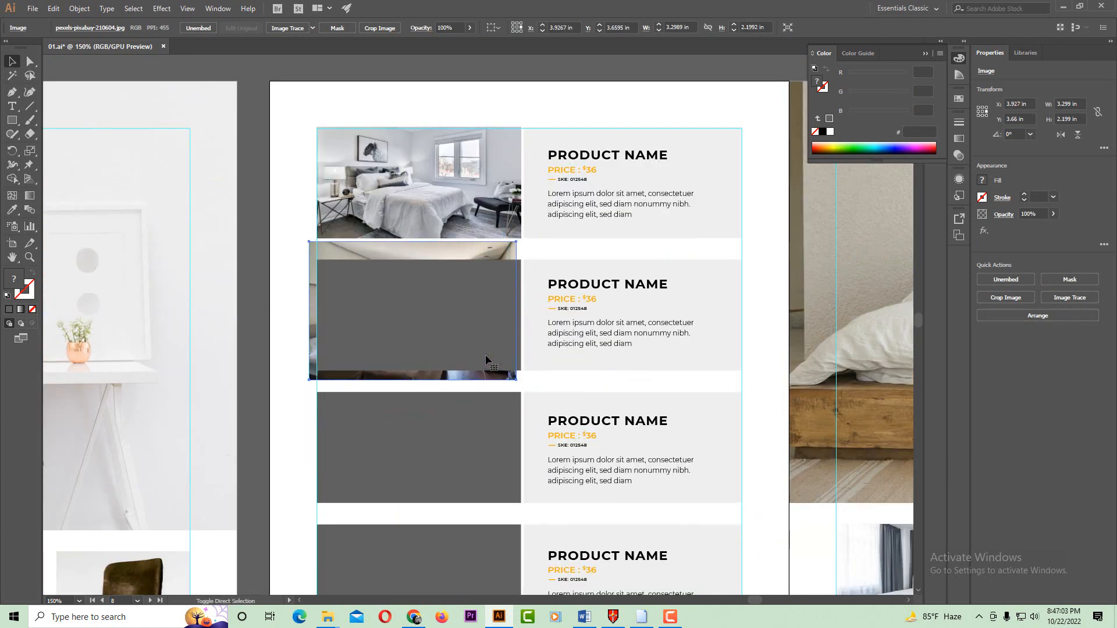
- Clip the pexels-pixabay photo to the left page's second placeholder and enlarge it to about 3.36 in wide inside the mask
{"action": "left_click", "coordinate": [485, 356], "text": "shift"}
{"action": "key", "text": "ctrl+7"}
{"action": "double_click", "coordinate": [485, 355]}
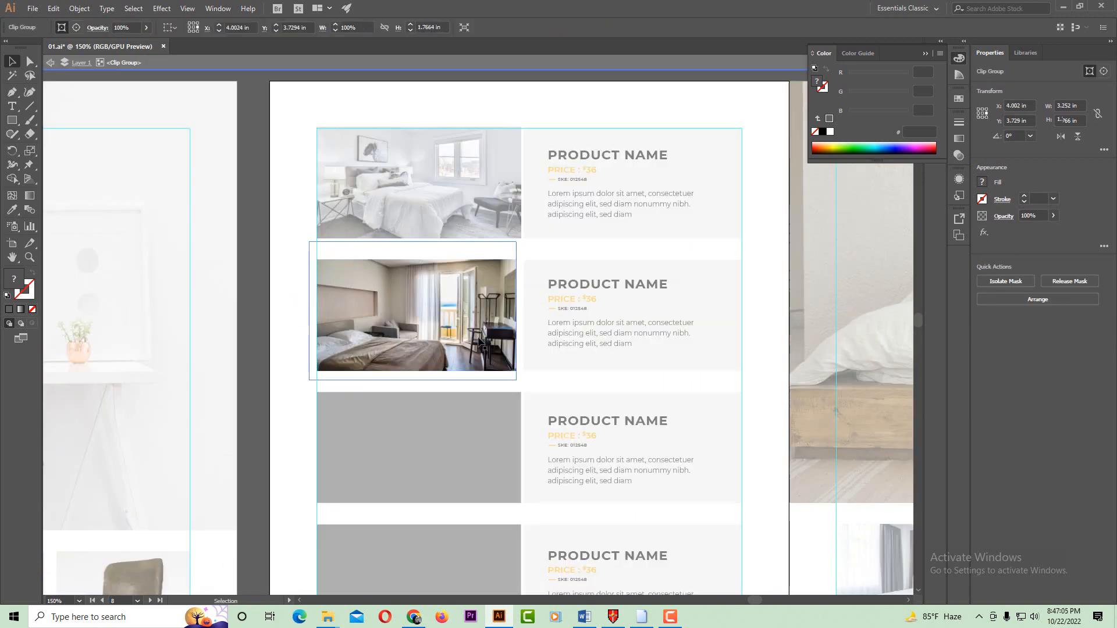
{"action": "left_click_drag", "start_coordinate": [475, 340], "coordinate": [524, 374]}
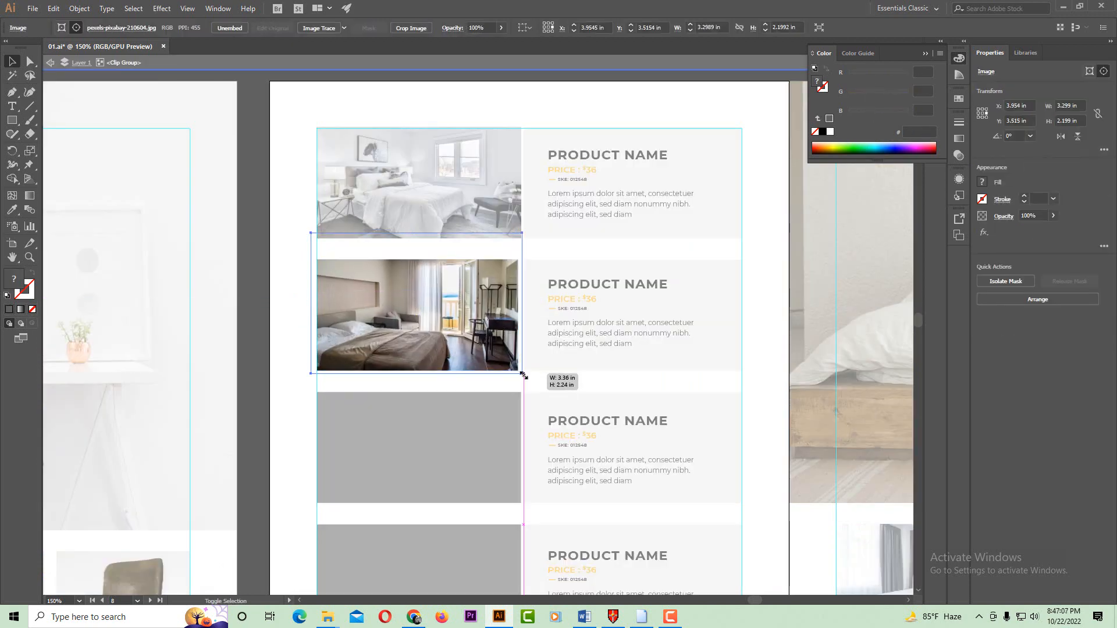
{"action": "double_click", "coordinate": [769, 373]}
- Place the last three spacejoy photos of the Bed Collection folder, from EAri64dQlF4 to vOa-PSimwg4, into the Illustrator catalog
{"action": "left_click", "coordinate": [535, 375], "text": "ctrl+alt"}
{"action": "left_click", "coordinate": [495, 376], "text": "ctrl+alt"}
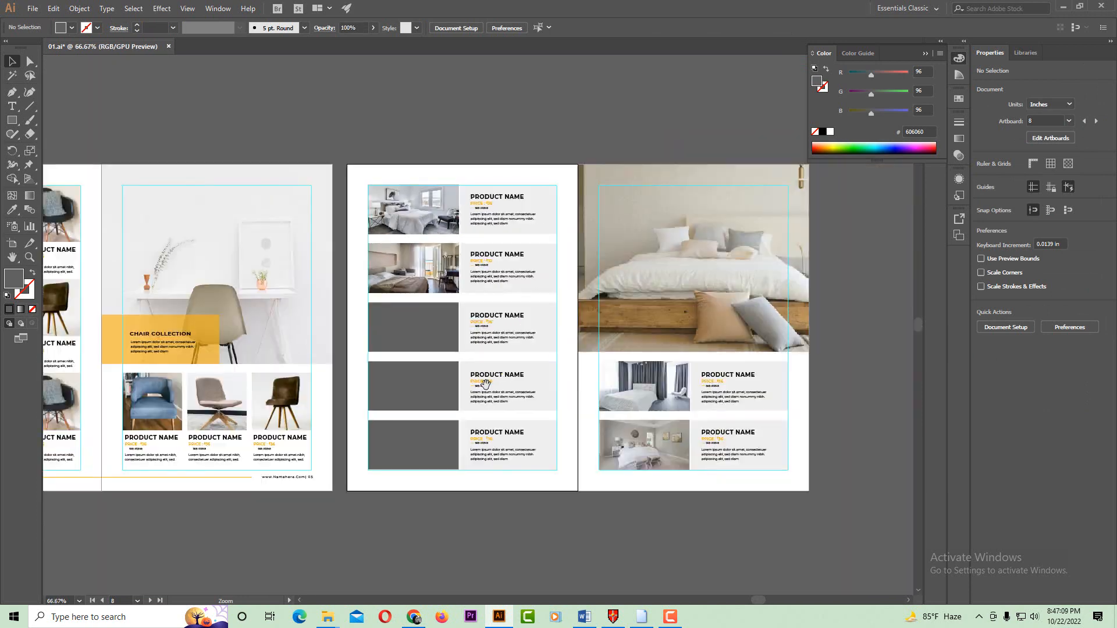
{"action": "left_click_drag", "start_coordinate": [371, 510], "coordinate": [452, 438]}
{"action": "left_click", "coordinate": [325, 622]}
{"action": "left_click", "coordinate": [334, 531]}
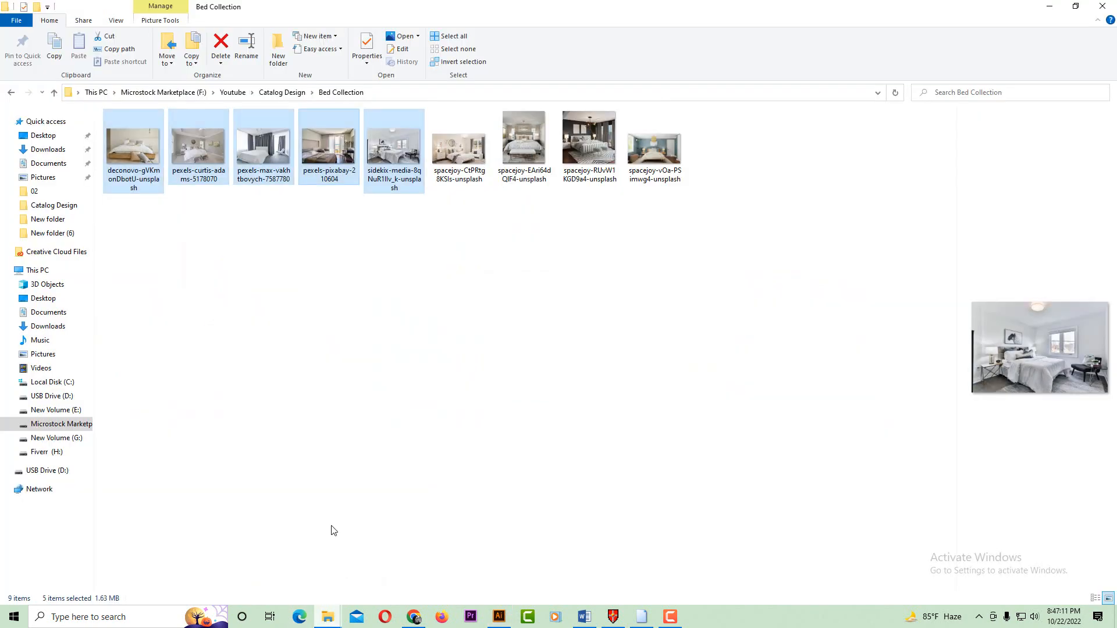
{"action": "left_click", "coordinate": [497, 165]}
{"action": "left_click", "coordinate": [628, 158], "text": "shift"}
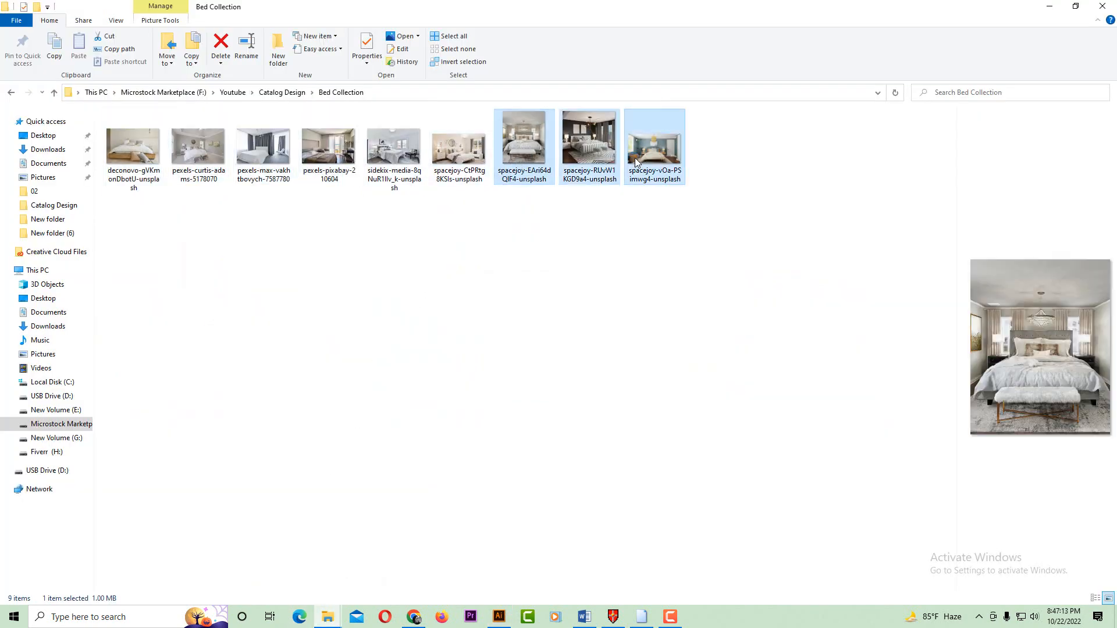
{"action": "left_click_drag", "start_coordinate": [616, 172], "coordinate": [525, 537]}
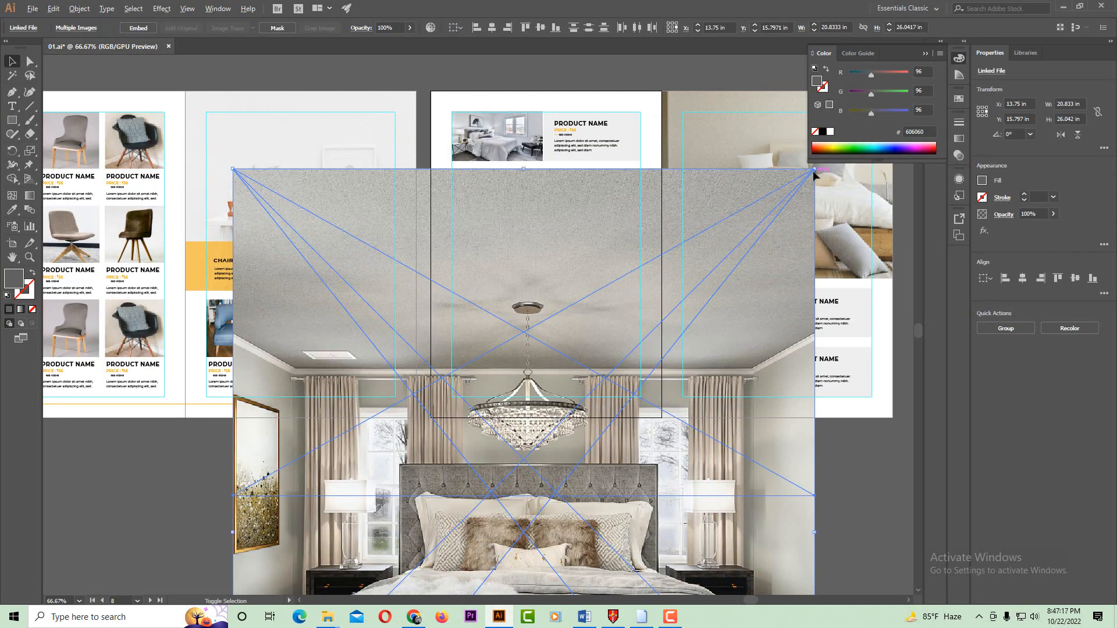
- Scale the three placed spacejoy photos to about 4.49 in wide below the left page and embed them
{"action": "left_click_drag", "start_coordinate": [813, 170], "coordinate": [575, 432]}
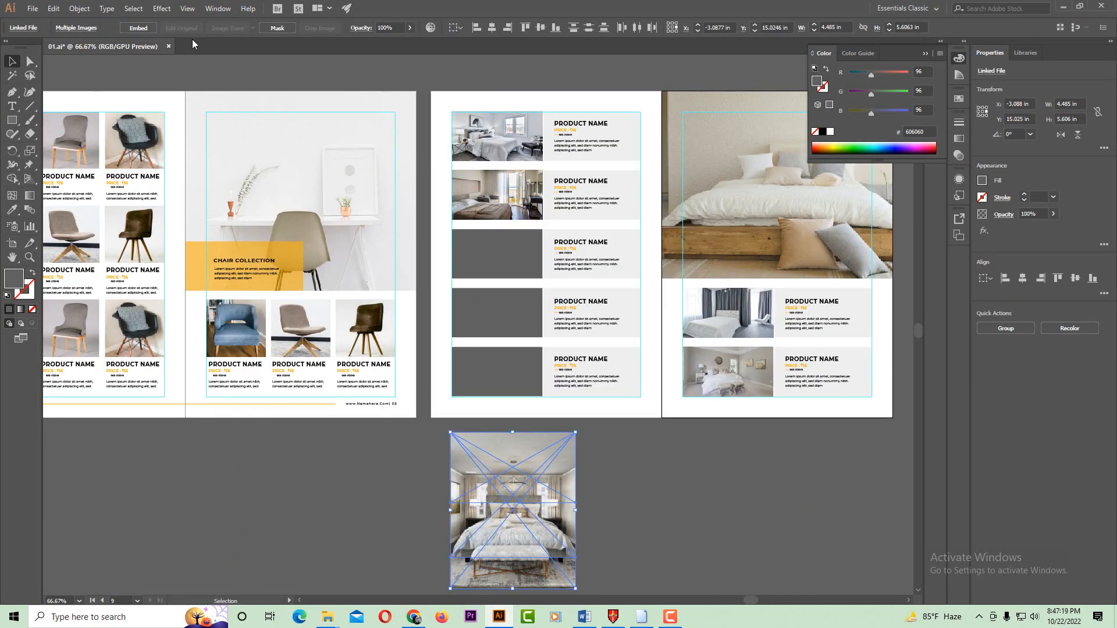
{"action": "left_click", "coordinate": [147, 30]}
{"action": "left_click", "coordinate": [643, 482]}
- Move the spacejoy-EAri64dQlF4 photo over the left page's third gray placeholder and scale it to about 3.76 in wide
{"action": "scroll", "coordinate": [551, 477], "scroll_direction": "up", "scroll_amount": 1}
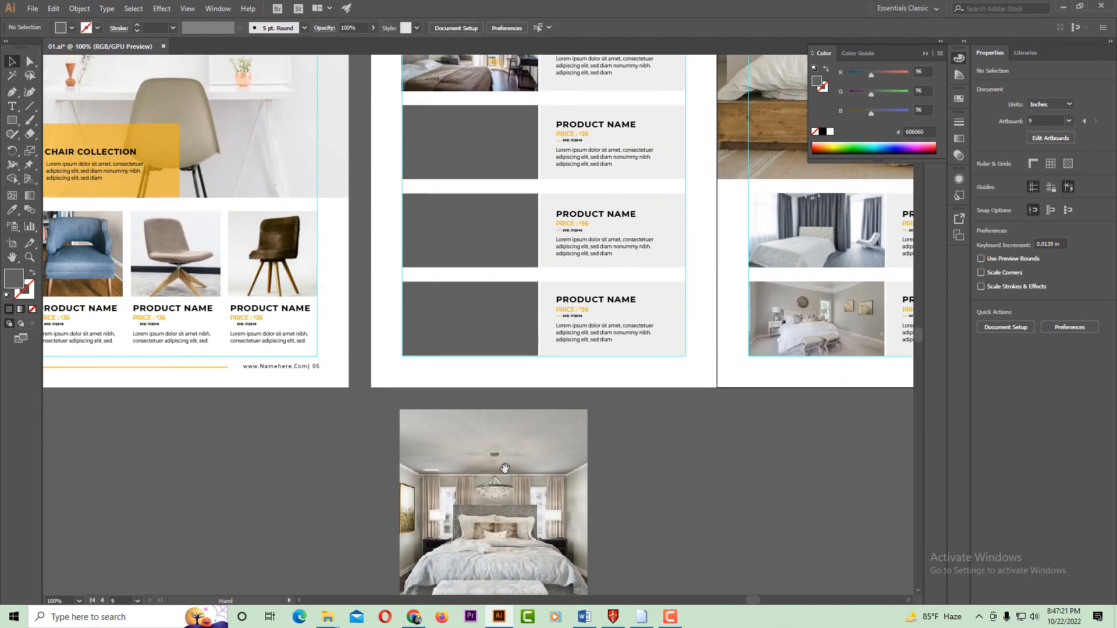
{"action": "left_click_drag", "start_coordinate": [518, 497], "coordinate": [516, 255]}
{"action": "left_click_drag", "start_coordinate": [499, 144], "coordinate": [499, 144]}
{"action": "left_click_drag", "start_coordinate": [498, 145], "coordinate": [493, 274]}
{"action": "left_click_drag", "start_coordinate": [577, 173], "coordinate": [521, 255]}
{"action": "left_click", "coordinate": [481, 283], "text": "ctrl"}
{"action": "left_click_drag", "start_coordinate": [470, 315], "coordinate": [379, 252]}
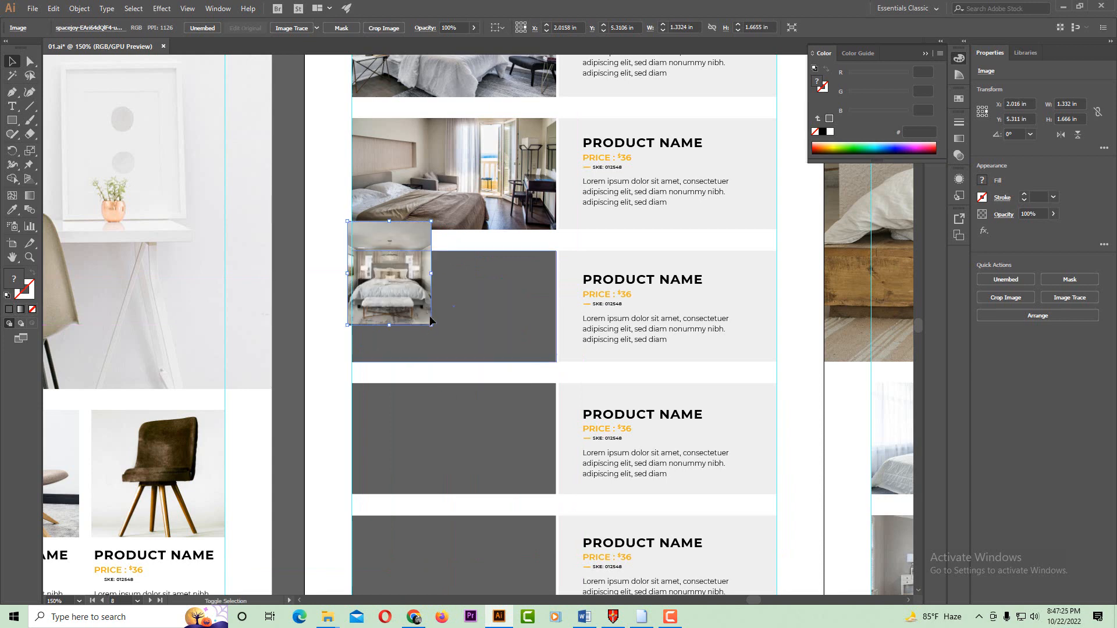
{"action": "left_click_drag", "start_coordinate": [433, 325], "coordinate": [589, 470]}
{"action": "left_click_drag", "start_coordinate": [506, 360], "coordinate": [514, 326]}
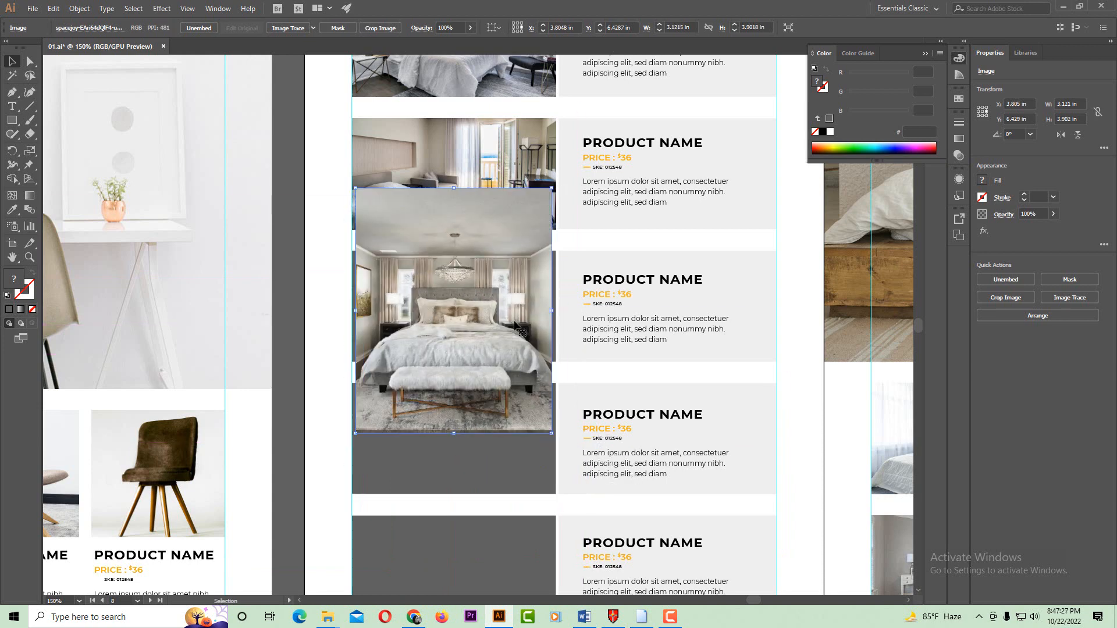
{"action": "left_click_drag", "start_coordinate": [521, 415], "coordinate": [574, 456]}
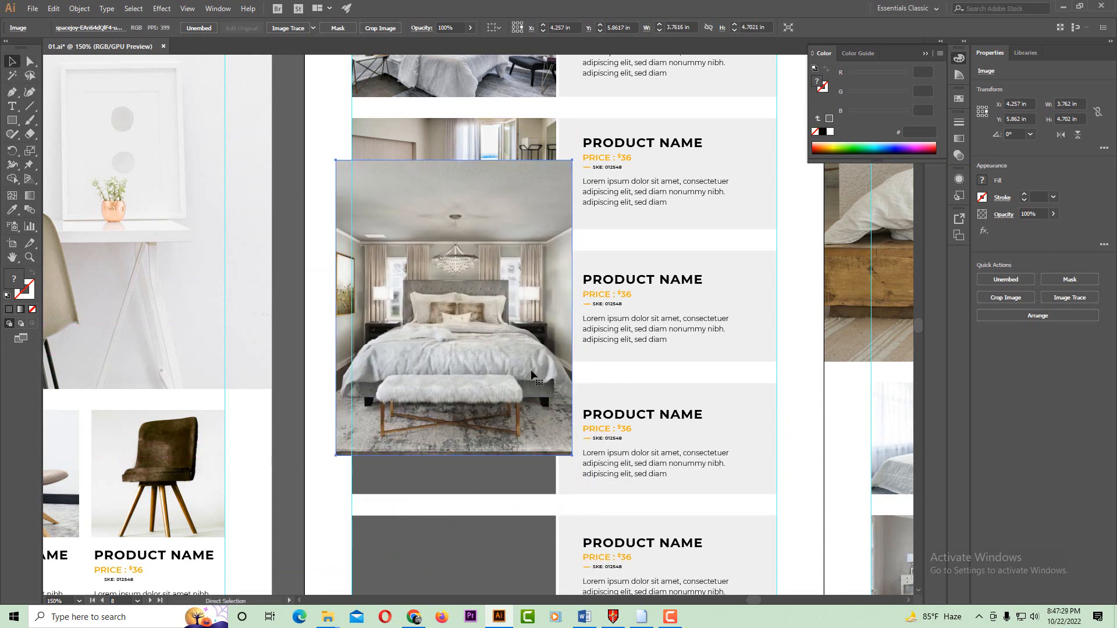
- Clip the spacejoy-EAri64dQlF4 photo to the left page's third placeholder and shift it up inside the mask to about Y 5.49 in
{"action": "key", "text": "ctrl+shift+bracketleft"}
{"action": "left_click", "coordinate": [452, 312], "text": "shift"}
{"action": "key", "text": "ctrl+7"}
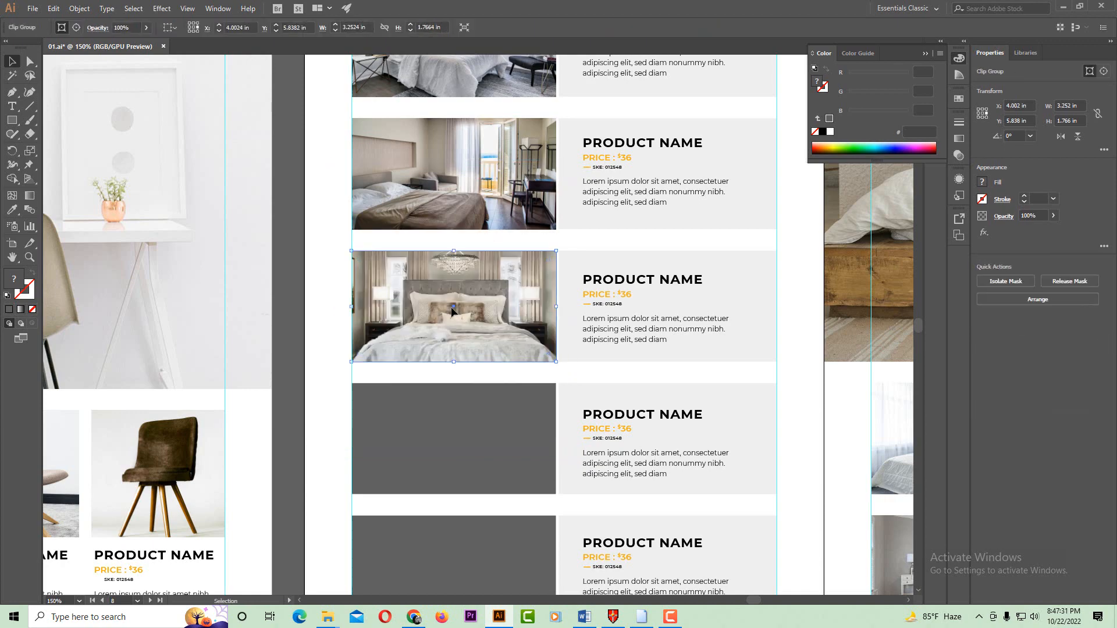
{"action": "double_click", "coordinate": [456, 316]}
{"action": "mouse_move", "coordinate": [464, 338]}
{"action": "left_mouse_down"}
{"action": "mouse_move", "coordinate": [464, 321]}
{"action": "mouse_move", "coordinate": [469, 329]}
{"action": "left_mouse_up"}
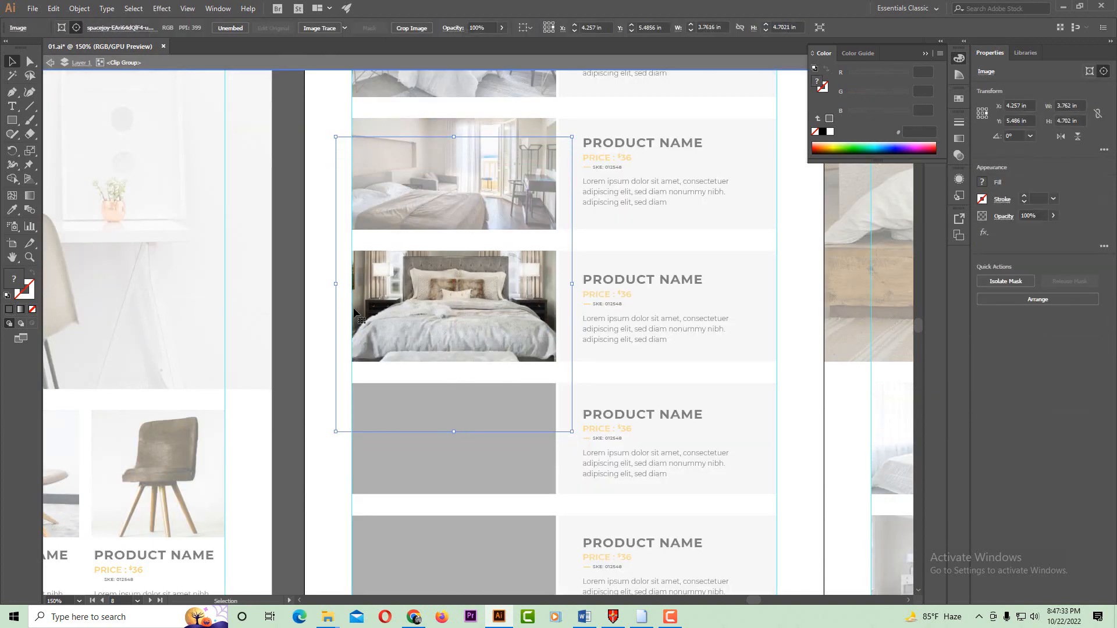
{"action": "double_click", "coordinate": [323, 295]}
- Move the blue-walled spacejoy bedroom photo over the left page's fourth gray placeholder and scale it to about 3.35 in wide
{"action": "key", "text": "ctrl+minus"}
{"action": "left_click_drag", "start_coordinate": [494, 498], "coordinate": [499, 292]}
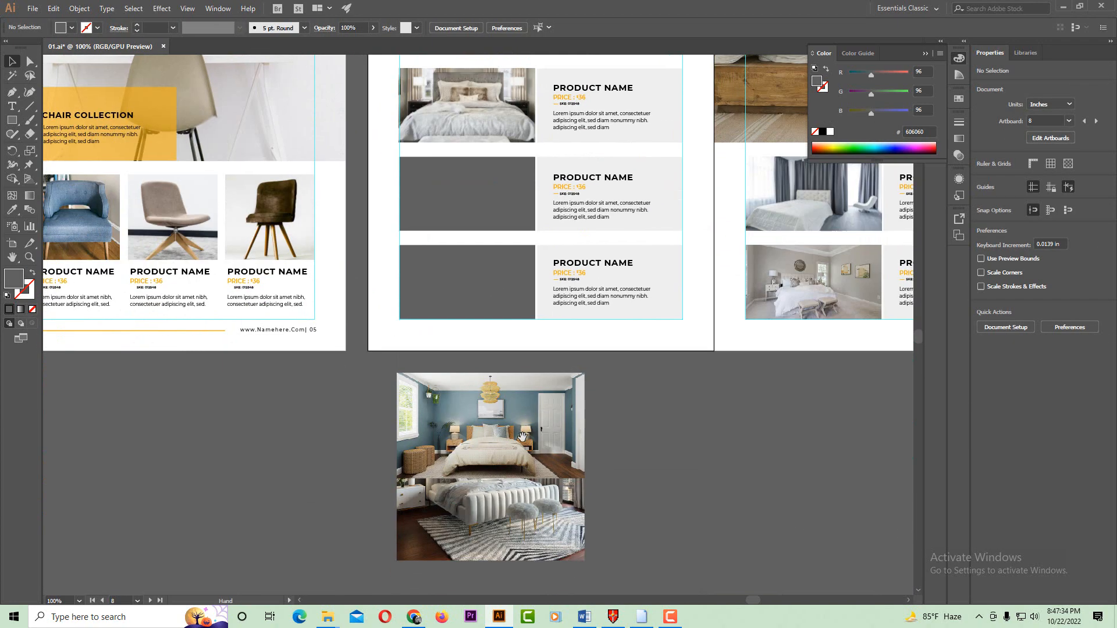
{"action": "left_click", "coordinate": [546, 410]}
{"action": "left_click_drag", "start_coordinate": [553, 392], "coordinate": [511, 170]}
{"action": "key", "text": "ctrl+plus"}
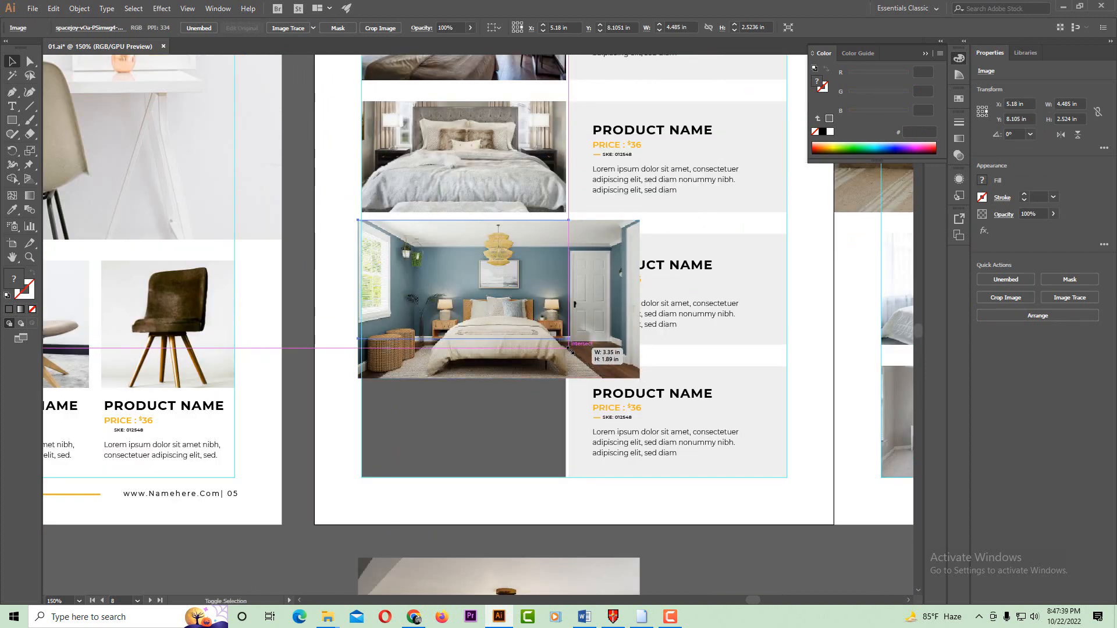
{"action": "left_click_drag", "start_coordinate": [638, 376], "coordinate": [535, 327]}
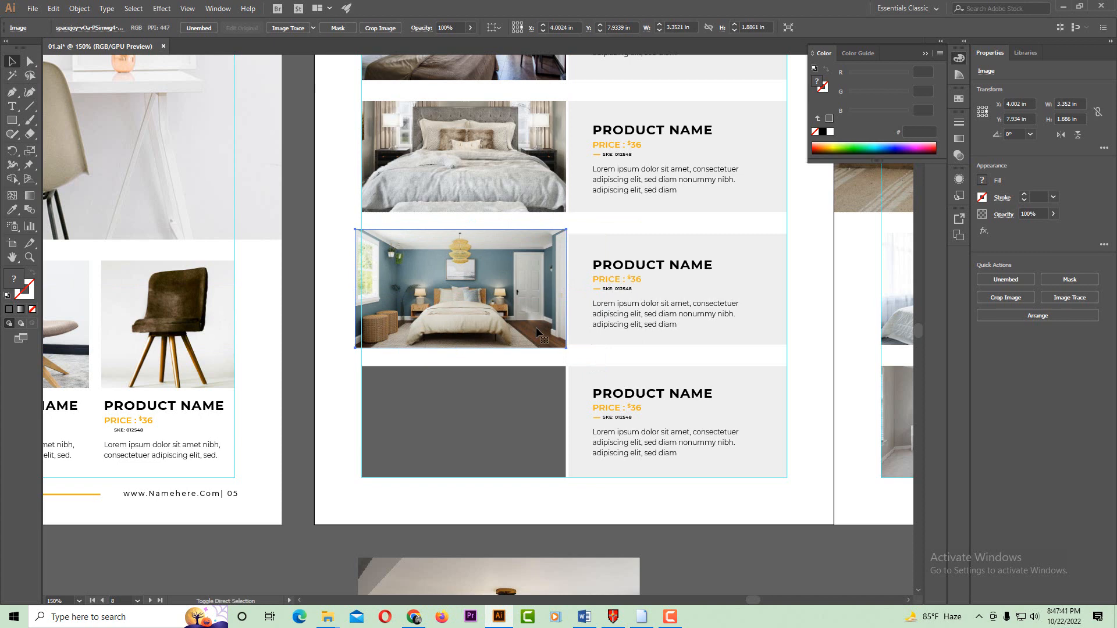
- Send the blue-walled bedroom photo behind the left page's fourth placeholder and clip it to that shape
{"action": "key", "text": "ctrl+bracketleft"}
{"action": "left_click", "coordinate": [536, 328], "text": "shift"}
{"action": "key", "text": "ctrl+7"}
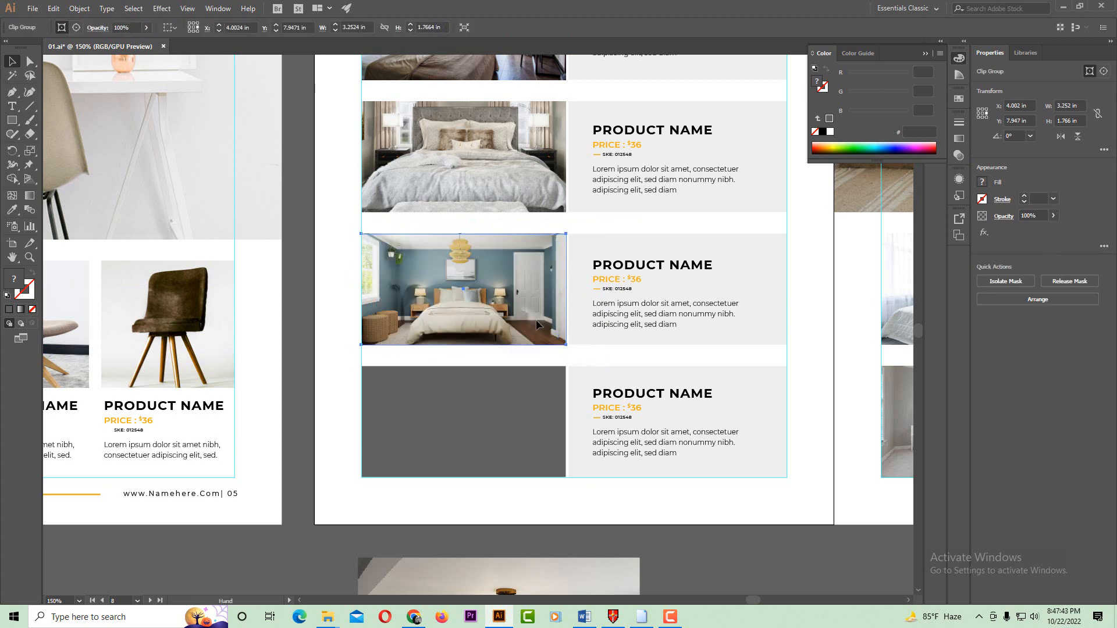
- Move the dark-walled spacejoy bedroom photo over the left page's last gray placeholder and scale it to about 3.36 in wide
{"action": "key", "text": "ctrl+minus"}
{"action": "left_click", "coordinate": [538, 426]}
{"action": "left_click_drag", "start_coordinate": [513, 444], "coordinate": [506, 227]}
{"action": "left_click_drag", "start_coordinate": [551, 148], "coordinate": [468, 226]}
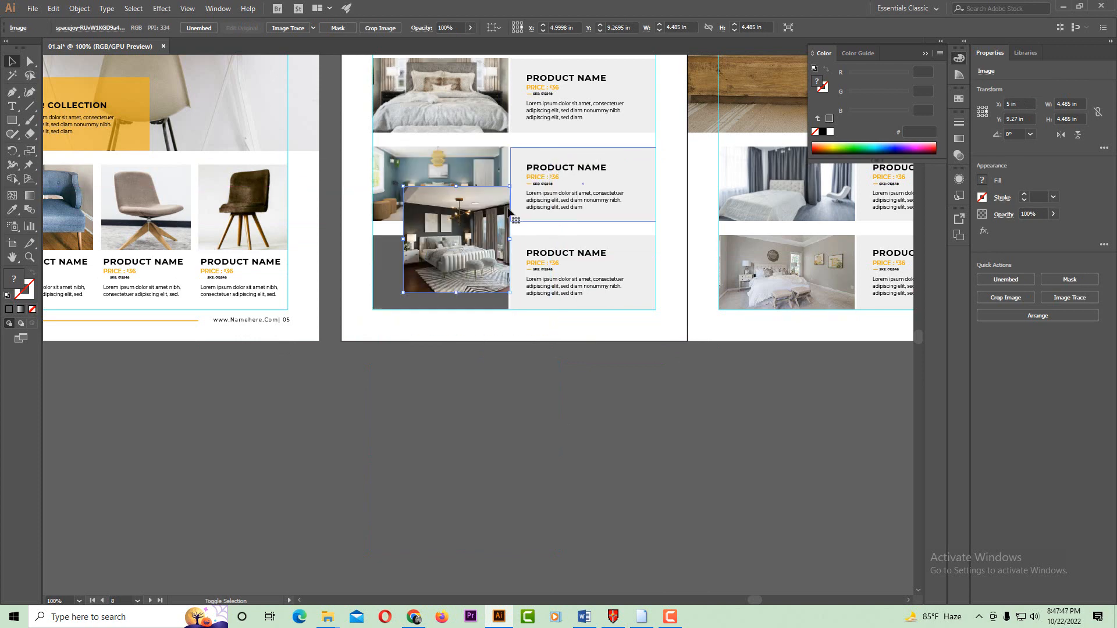
{"action": "key", "text": "ctrl+plus"}
{"action": "left_click_drag", "start_coordinate": [463, 312], "coordinate": [415, 289]}
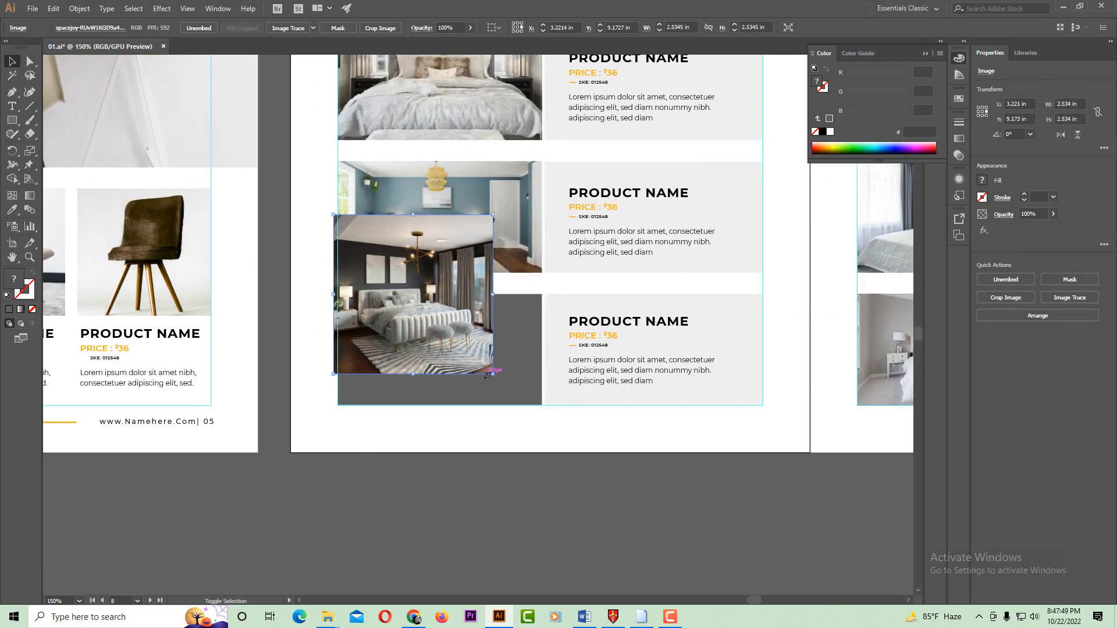
{"action": "left_click_drag", "start_coordinate": [487, 375], "coordinate": [544, 462]}
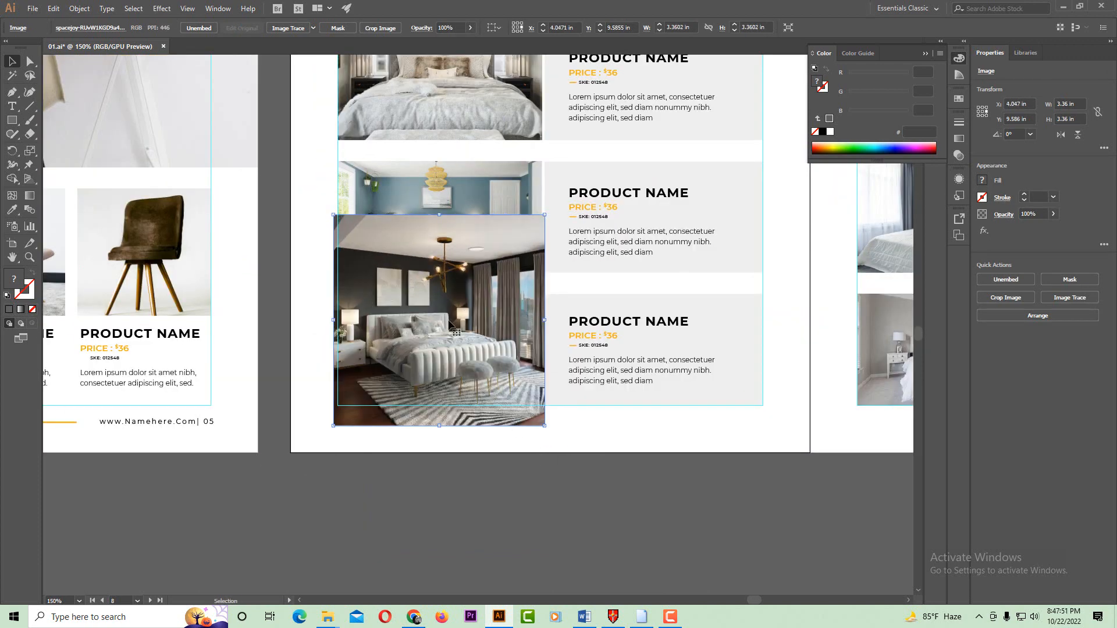
- Send the dark-walled bedroom photo behind the left page's last placeholder and clip it to that shape
{"action": "key", "text": "ctrl+shift+bracketleft"}
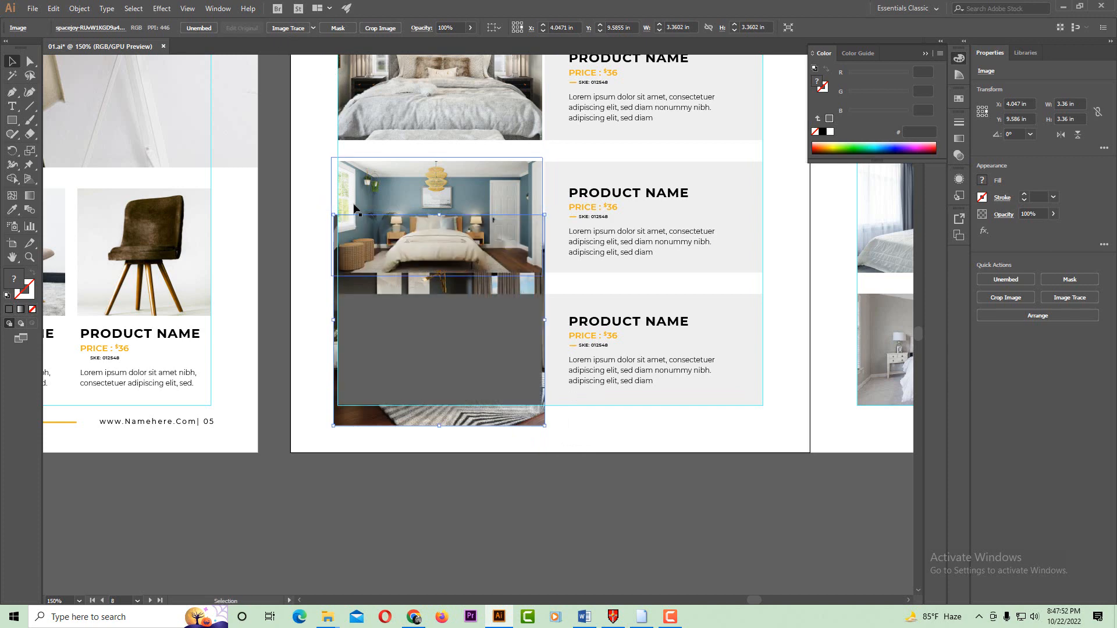
{"action": "left_click", "coordinate": [463, 378], "text": "shift"}
{"action": "key", "text": "ctrl+7"}
{"action": "left_click", "coordinate": [511, 493]}
- Copy the yellow Chair Collection banner with its text onto the right page's large bed photo, flush with the photo's lower-left corner
{"action": "key", "text": "ctrl+minus"}
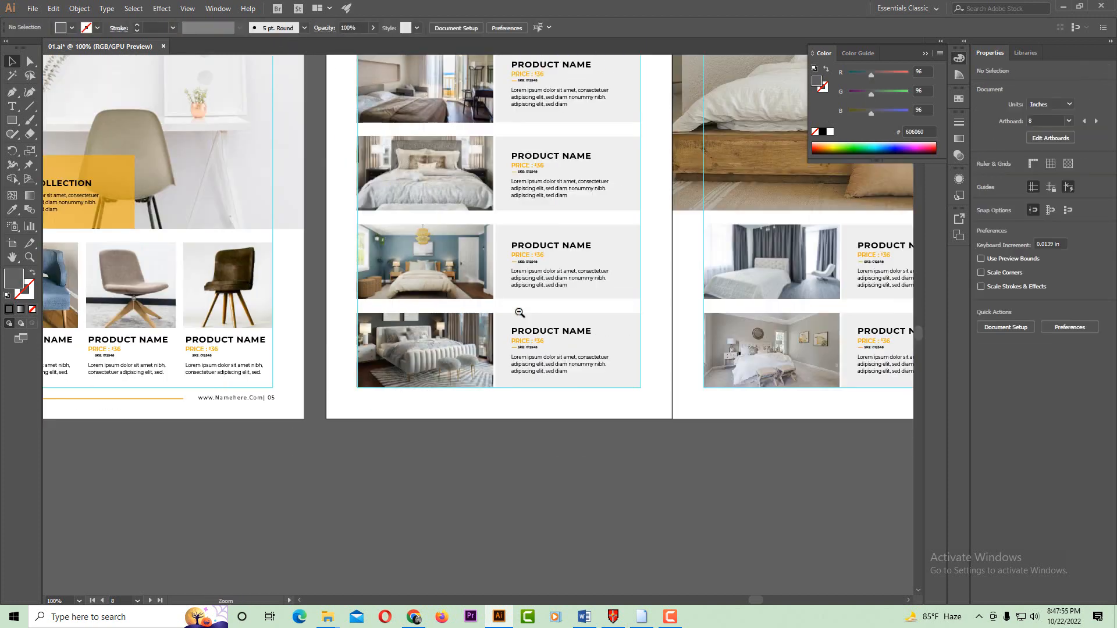
{"action": "left_click", "coordinate": [520, 312], "text": "ctrl+alt"}
{"action": "left_click_drag", "start_coordinate": [494, 314], "coordinate": [524, 329]}
{"action": "left_click", "coordinate": [519, 331], "text": "ctrl"}
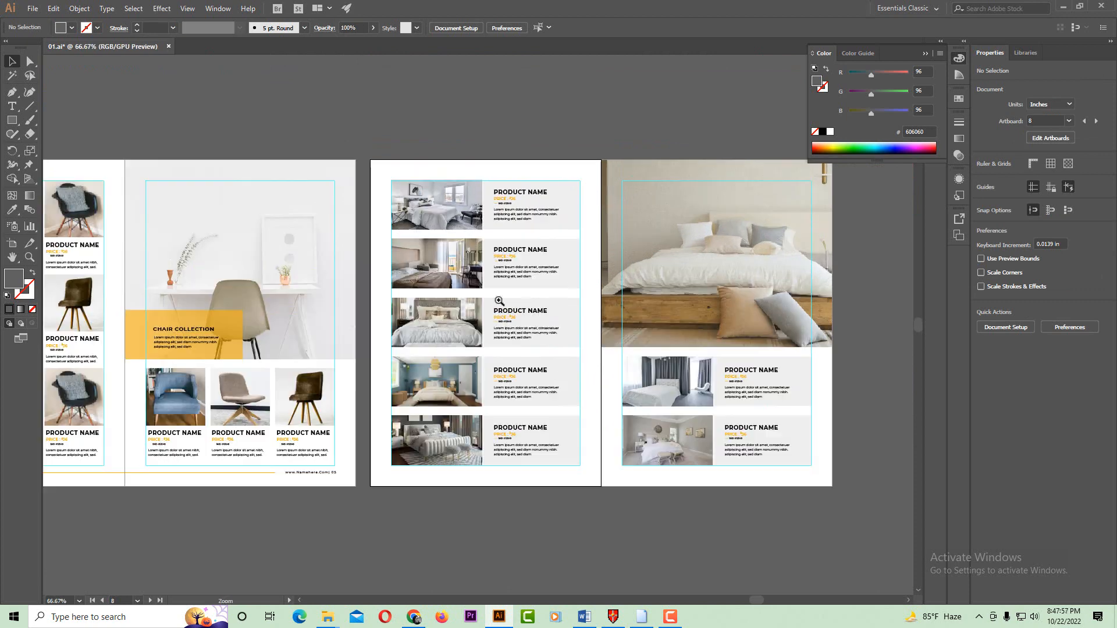
{"action": "left_click_drag", "start_coordinate": [198, 300], "coordinate": [915, 408]}
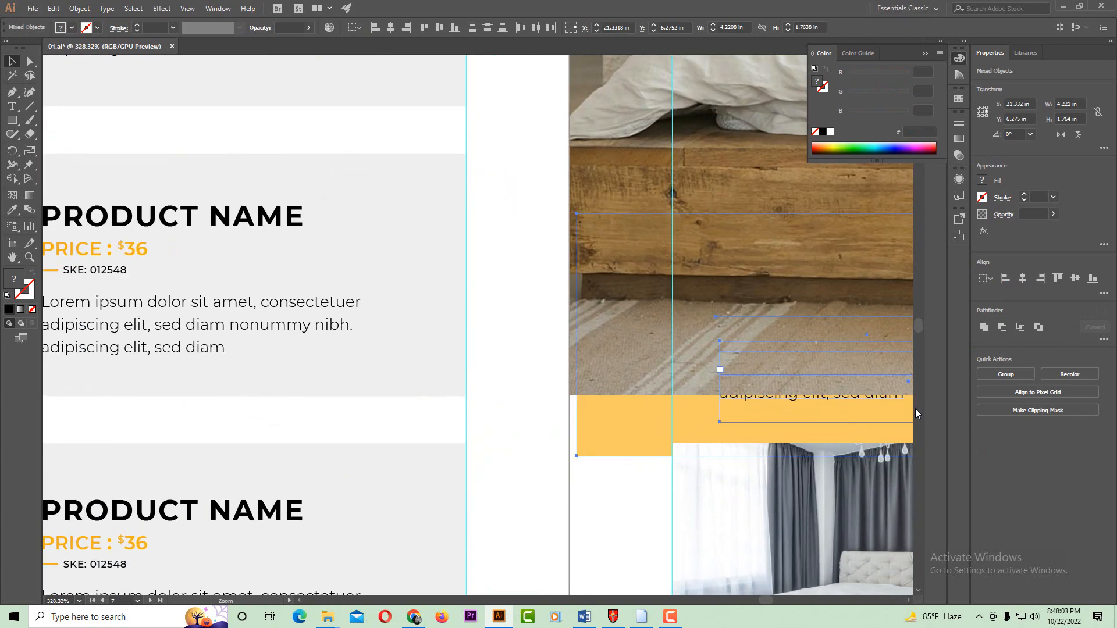
{"action": "left_click_drag", "start_coordinate": [758, 386], "coordinate": [687, 367]}
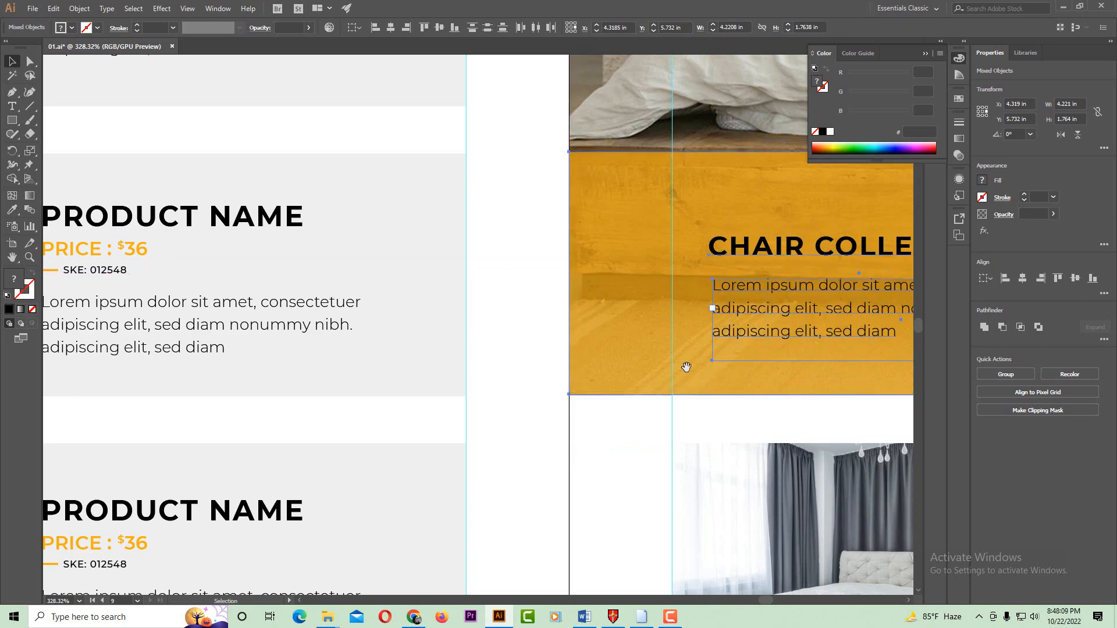
- Change the copied banner's heading to BED COLLECTION
{"action": "left_click", "coordinate": [661, 352], "text": "ctrl+alt"}
{"action": "left_click", "coordinate": [662, 351], "text": "ctrl+alt"}
{"action": "left_click", "coordinate": [662, 351], "text": "ctrl+alt"}
{"action": "left_click", "coordinate": [661, 351], "text": "ctrl+alt"}
{"action": "left_click_drag", "start_coordinate": [505, 344], "coordinate": [756, 370]}
{"action": "left_click", "coordinate": [756, 370]}
{"action": "left_click", "coordinate": [635, 338], "text": "ctrl"}
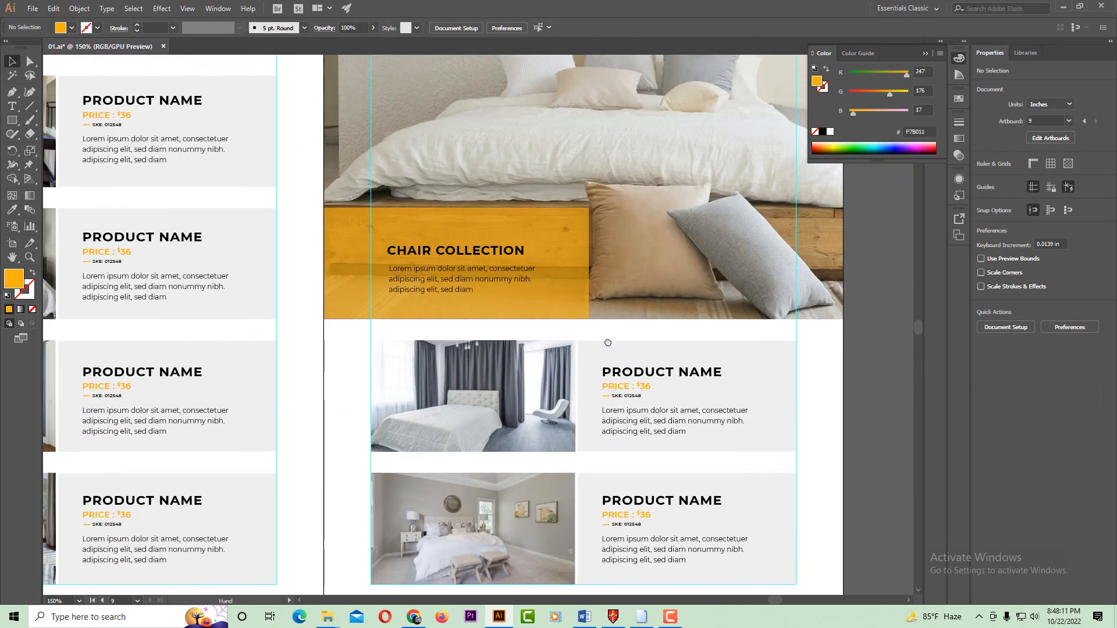
{"action": "left_click_drag", "start_coordinate": [605, 344], "coordinate": [649, 349]}
{"action": "left_click", "coordinate": [12, 107]}
{"action": "double_click", "coordinate": [471, 257]}
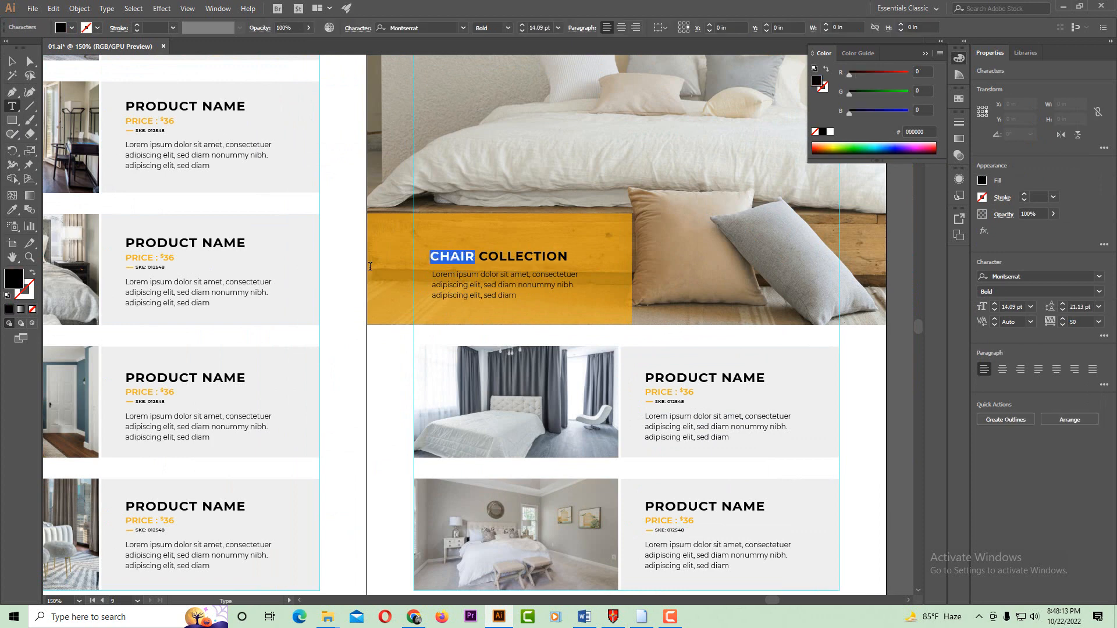
{"action": "type", "text": "BED"}
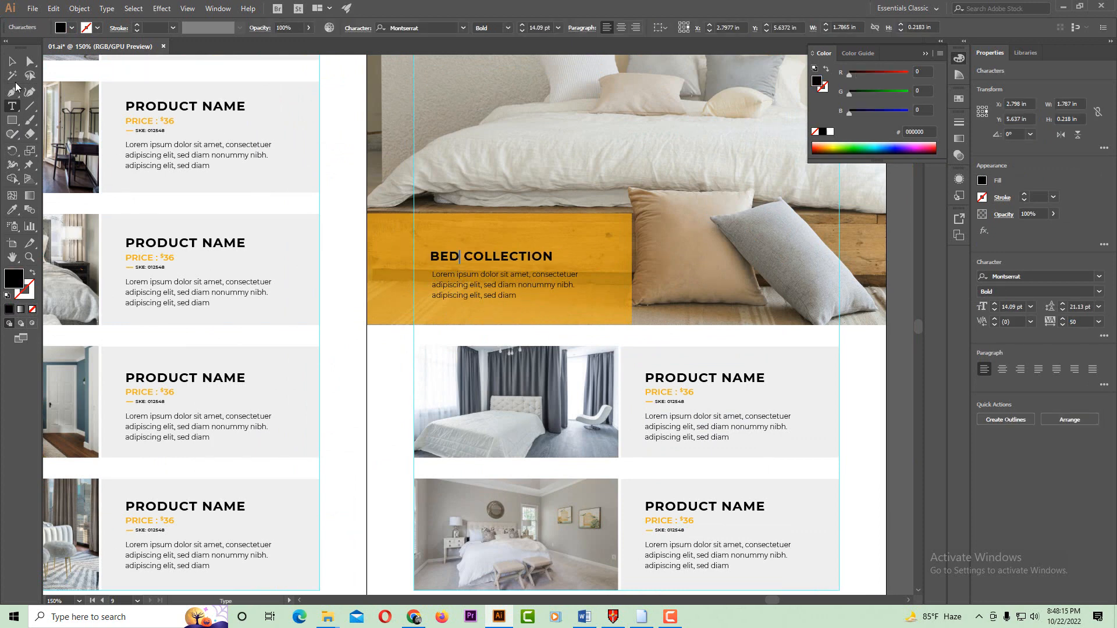
{"action": "key", "text": "Escape"}
- Widen the yellow banner rectangle to the right page's full width, about 8.27 in
{"action": "key", "text": "ctrl+minus"}
{"action": "key", "text": "ctrl+minus"}
{"action": "left_click", "coordinate": [721, 386]}
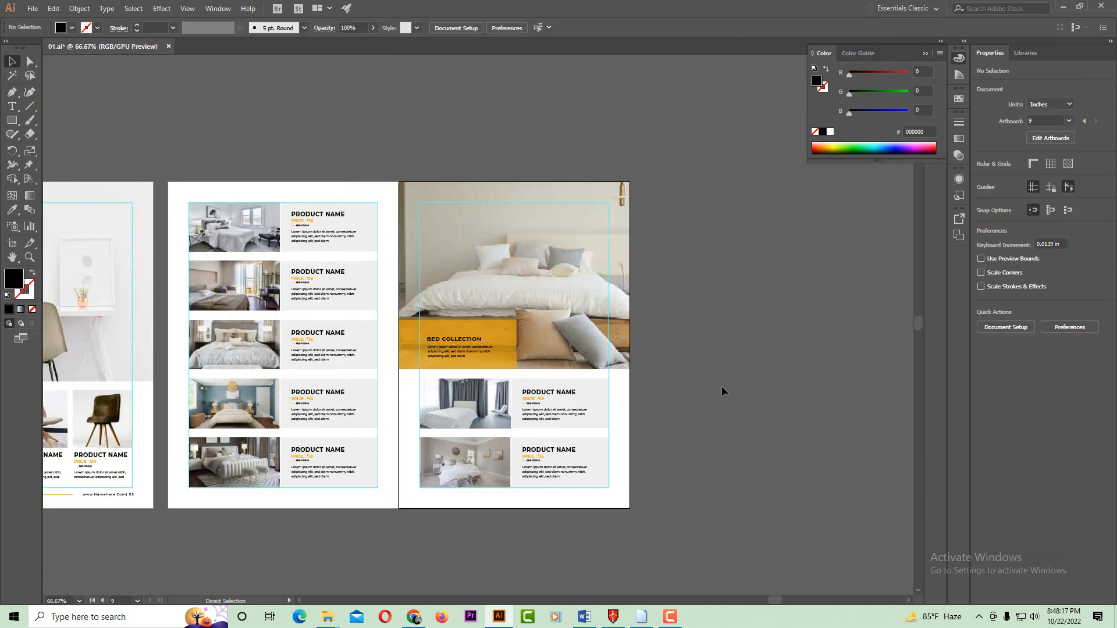
{"action": "key", "text": "ctrl+plus"}
{"action": "left_click", "coordinate": [461, 275]}
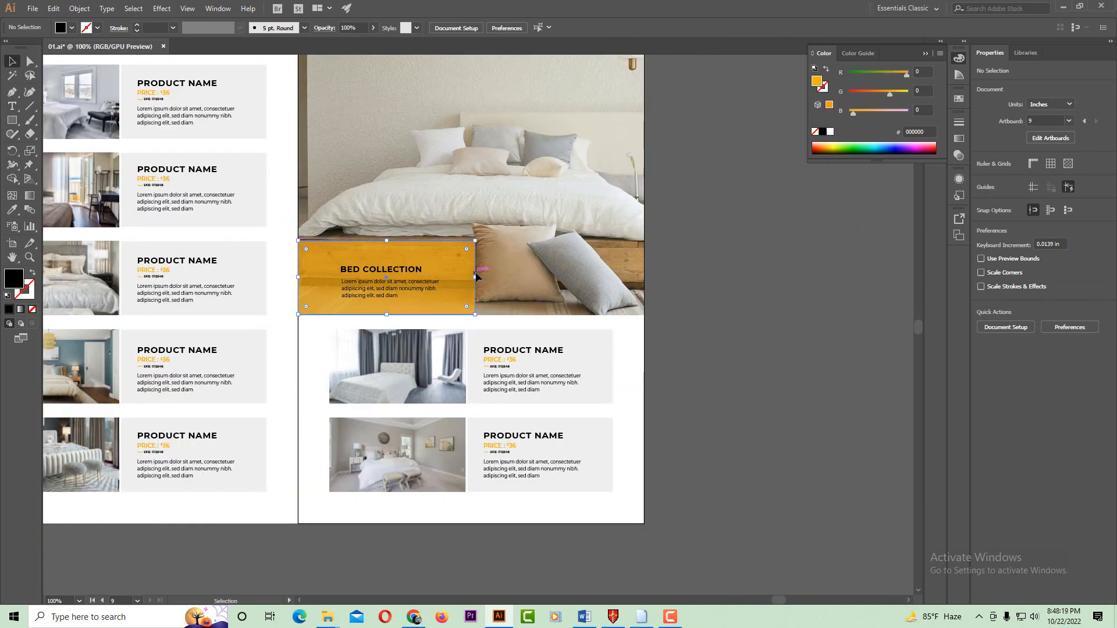
{"action": "left_click_drag", "start_coordinate": [475, 278], "coordinate": [646, 282]}
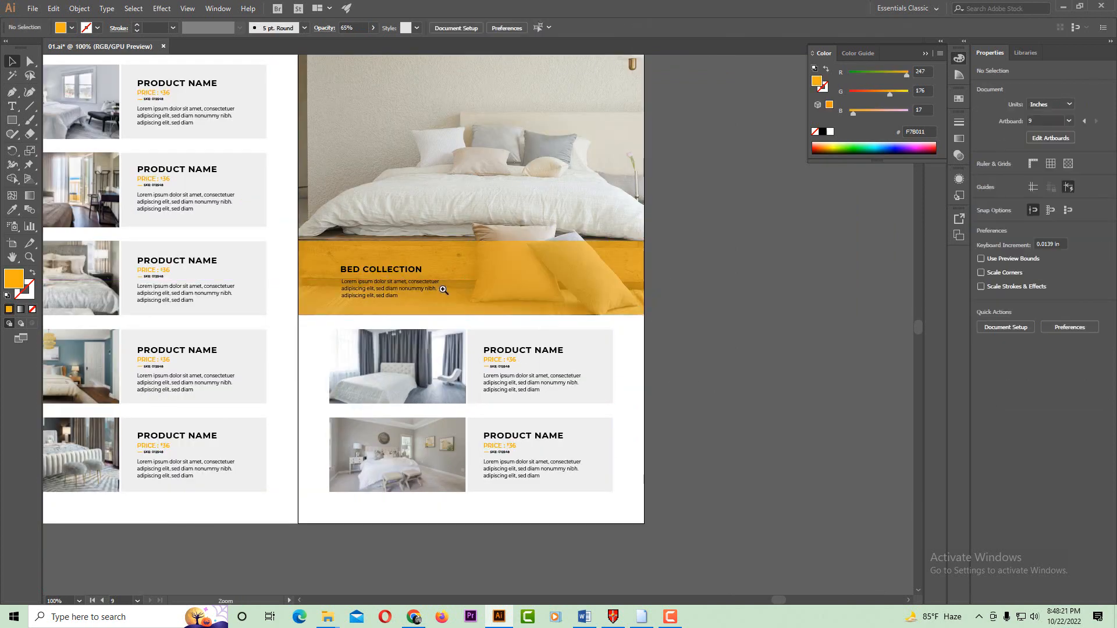
- Center the BED COLLECTION heading on the widened banner and delete the small paragraph below it
{"action": "key", "text": "ctrl+plus"}
{"action": "left_click_drag", "start_coordinate": [395, 296], "coordinate": [521, 289]}
{"action": "left_click", "coordinate": [438, 322]}
{"action": "key", "text": "Delete"}
- Copy the centered paragraph from the Sofa Collection page and place it just below the BED COLLECTION heading
{"action": "left_click", "coordinate": [438, 322], "text": "ctrl+alt"}
{"action": "left_click", "coordinate": [439, 323], "text": "ctrl+alt"}
{"action": "left_click", "coordinate": [439, 322], "text": "ctrl+alt"}
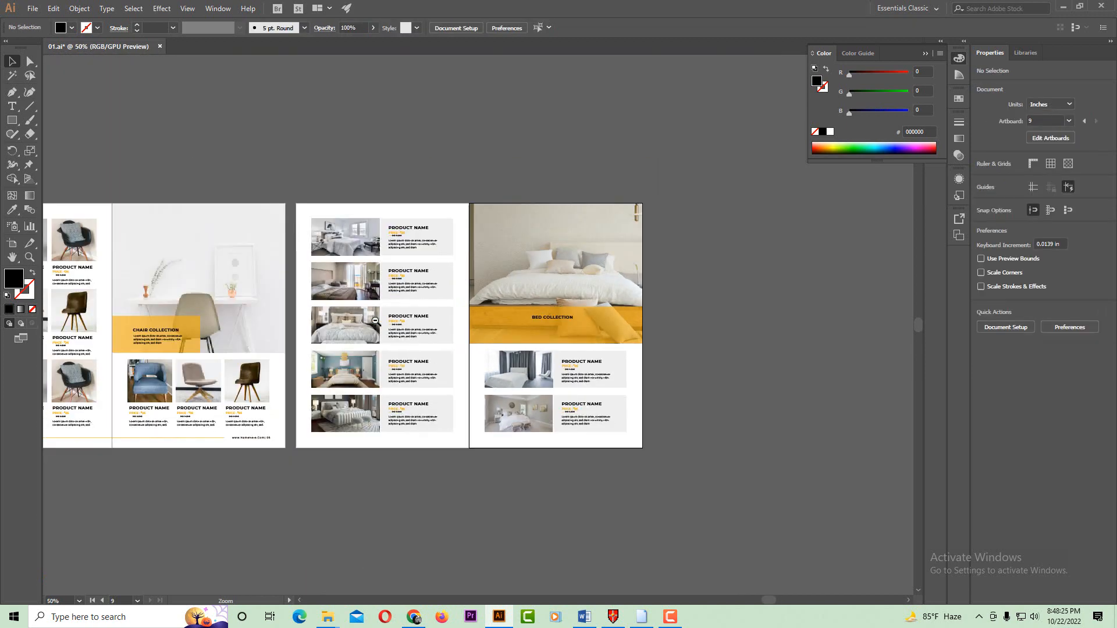
{"action": "left_click_drag", "start_coordinate": [366, 325], "coordinate": [438, 319]}
{"action": "left_click_drag", "start_coordinate": [157, 421], "coordinate": [512, 402]}
{"action": "left_click_drag", "start_coordinate": [269, 378], "coordinate": [729, 491]}
{"action": "left_click_drag", "start_coordinate": [595, 484], "coordinate": [261, 474]}
{"action": "left_click_drag", "start_coordinate": [396, 482], "coordinate": [641, 313]}
{"action": "left_click", "coordinate": [636, 306], "text": "ctrl"}
{"action": "left_click", "coordinate": [636, 306], "text": "ctrl"}
{"action": "left_click", "coordinate": [462, 300], "text": "ctrl"}
{"action": "left_click_drag", "start_coordinate": [460, 279], "coordinate": [738, 267]}
{"action": "left_click_drag", "start_coordinate": [576, 336], "coordinate": [661, 297]}
{"action": "left_click_drag", "start_coordinate": [570, 309], "coordinate": [571, 301]}
- Shorten the copied banner paragraph to three lines ending with "quis nostrud exerci tation."
{"action": "left_click", "coordinate": [11, 106]}
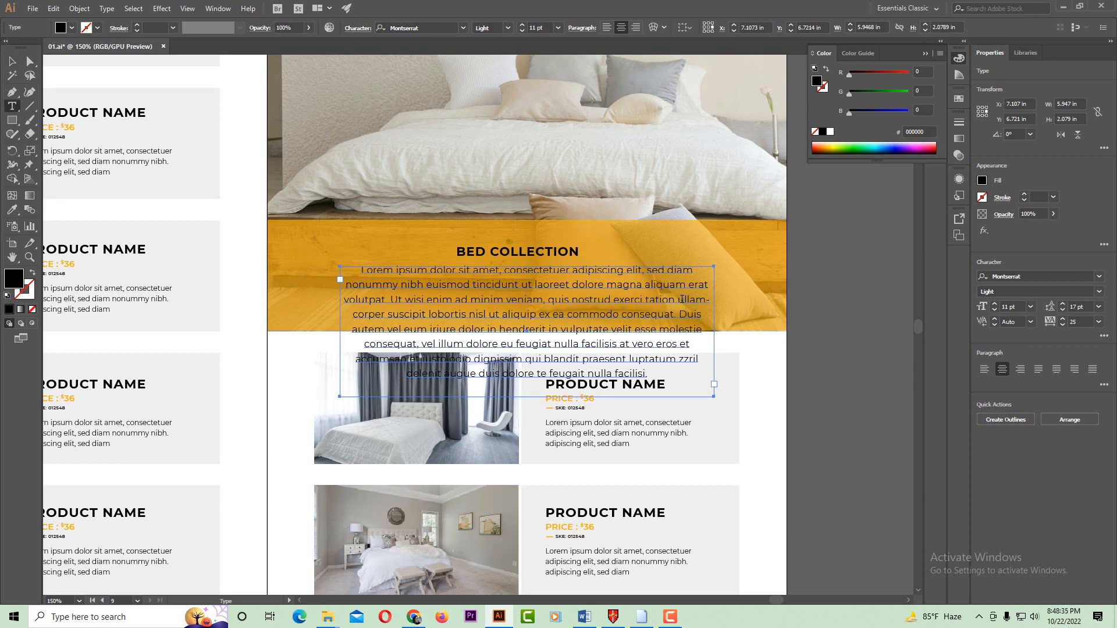
{"action": "left_click_drag", "start_coordinate": [682, 299], "coordinate": [735, 416]}
{"action": "type", "text": "."}
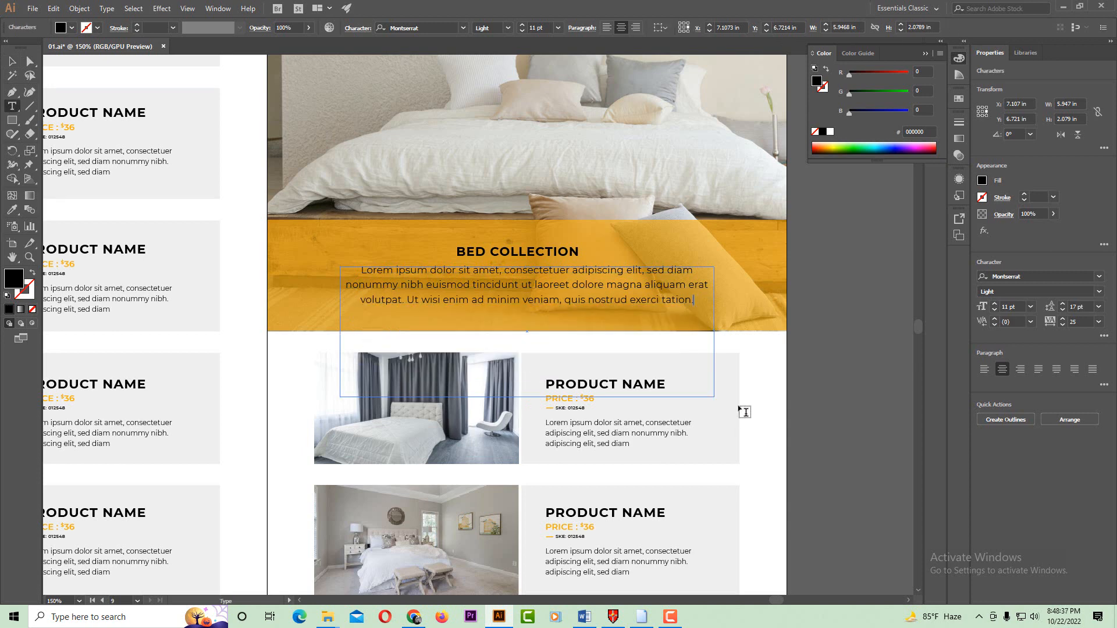
{"action": "key", "text": "Escape"}
- Widen the banner paragraph's text frame to about 6.45 in and reduce its height to fit within the yellow banner
{"action": "left_click_drag", "start_coordinate": [714, 331], "coordinate": [739, 332]}
{"action": "left_click_drag", "start_coordinate": [527, 397], "coordinate": [543, 314]}
{"action": "left_click", "coordinate": [554, 268]}
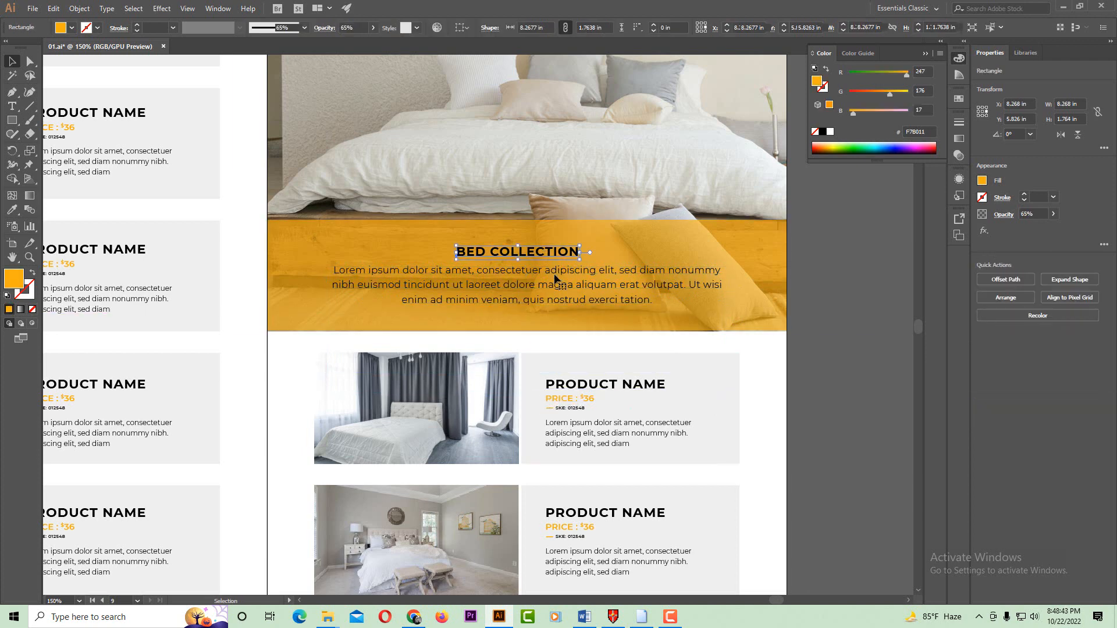
{"action": "left_click", "coordinate": [556, 272]}
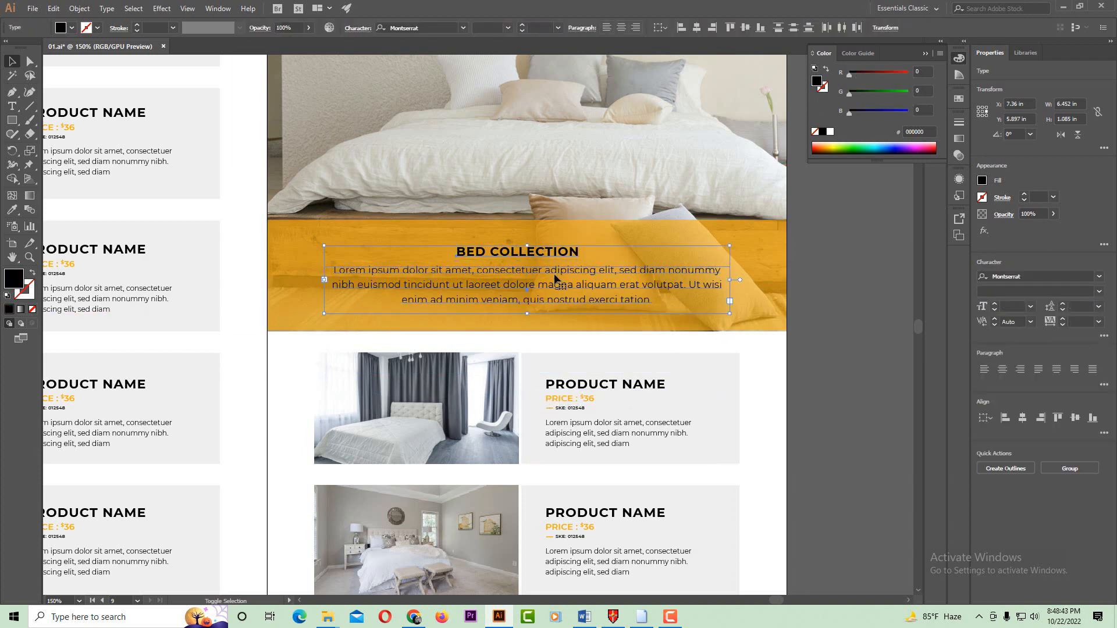
{"action": "left_click", "coordinate": [834, 410]}
- Look over the bed spread and compare it with the chair spread's page footer
{"action": "left_click", "coordinate": [557, 354], "text": "ctrl+alt"}
{"action": "left_click", "coordinate": [556, 355], "text": "ctrl+alt"}
{"action": "left_click_drag", "start_coordinate": [473, 339], "coordinate": [633, 335]}
{"action": "left_click_drag", "start_coordinate": [551, 432], "coordinate": [579, 406]}
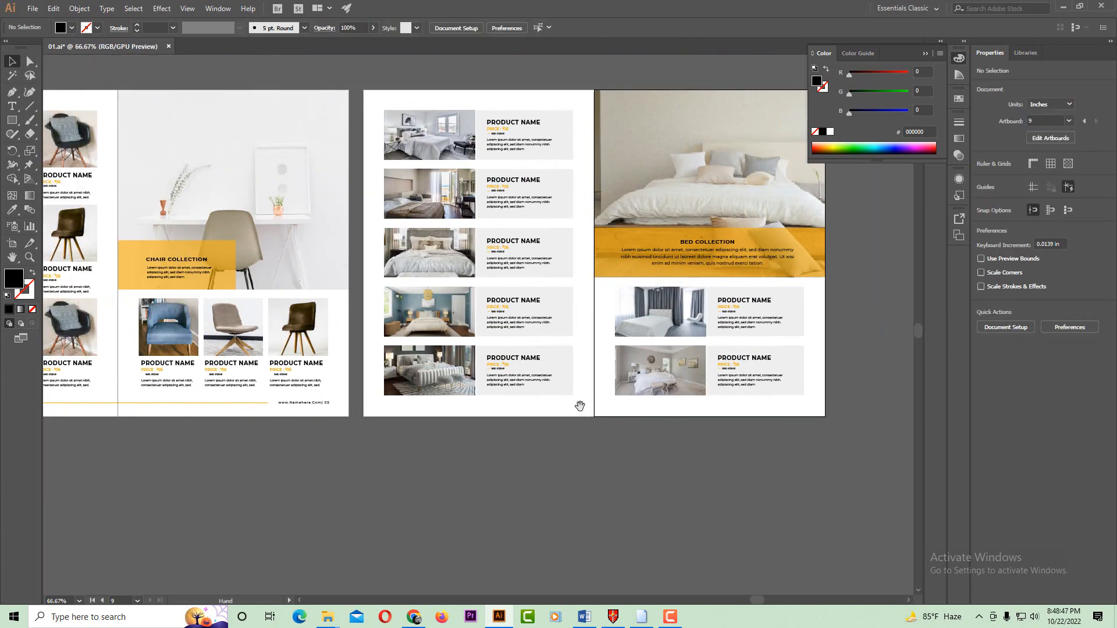
{"action": "left_click", "coordinate": [518, 255], "text": "ctrl"}
{"action": "left_click_drag", "start_coordinate": [551, 310], "coordinate": [443, 316]}
{"action": "left_click", "coordinate": [513, 299], "text": "ctrl+alt"}
{"action": "left_click_drag", "start_coordinate": [362, 535], "coordinate": [556, 448]}
{"action": "left_click", "coordinate": [551, 428], "text": "ctrl"}
{"action": "left_click_drag", "start_coordinate": [588, 412], "coordinate": [802, 386]}
{"action": "left_click_drag", "start_coordinate": [123, 339], "coordinate": [380, 327]}
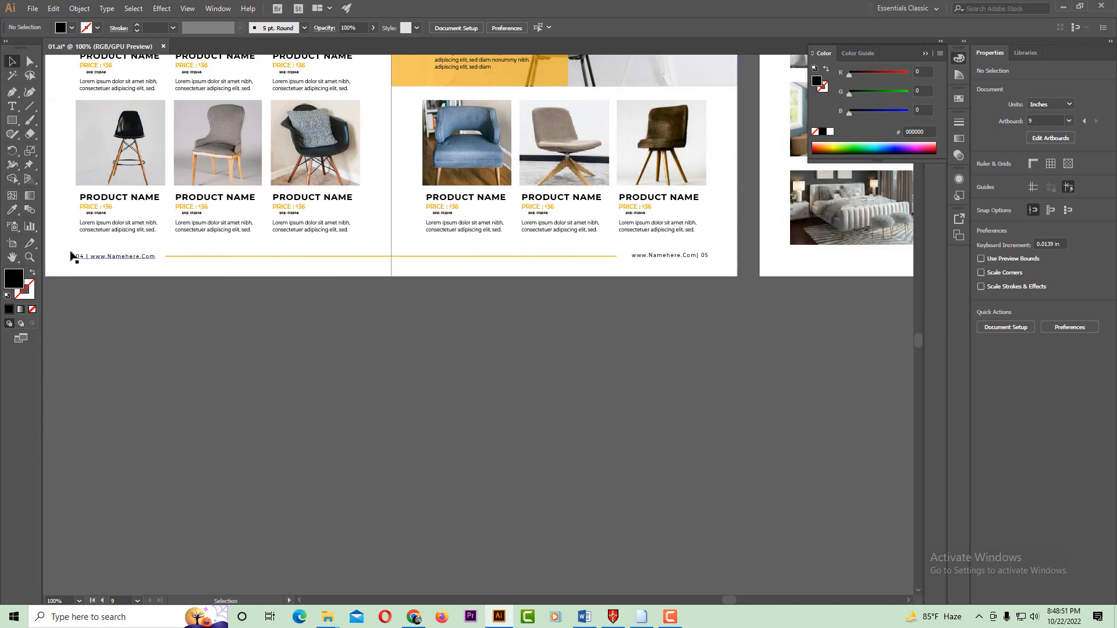
{"action": "left_click_drag", "start_coordinate": [70, 251], "coordinate": [690, 309]}
{"action": "key", "text": "ctrl+z"}
{"action": "key", "text": "ctrl+2"}
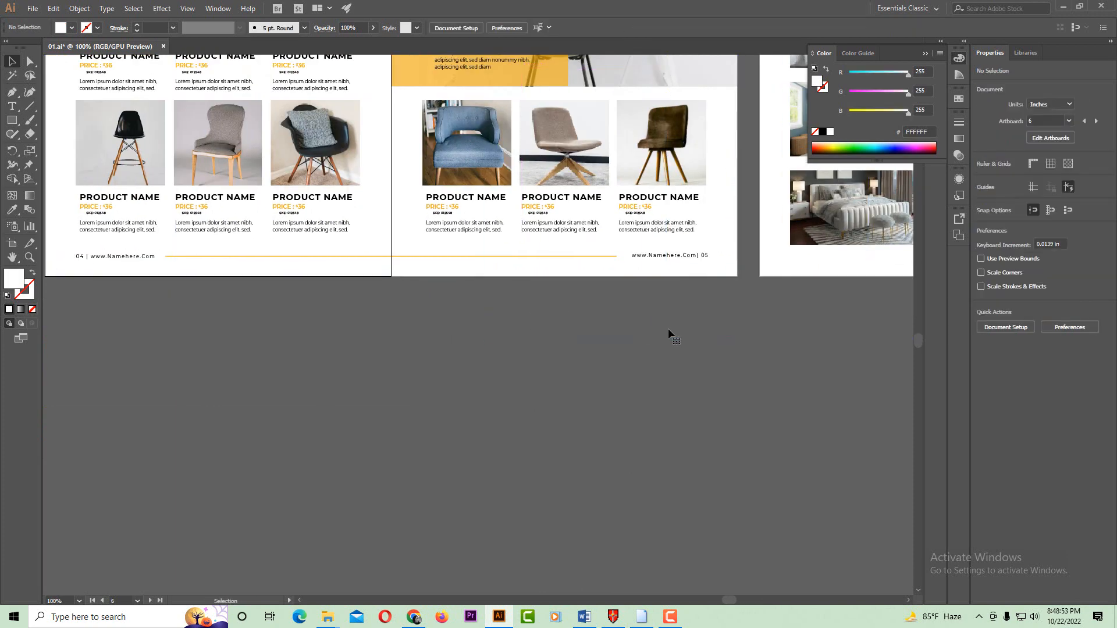
{"action": "key", "text": "ctrl+alt+2"}
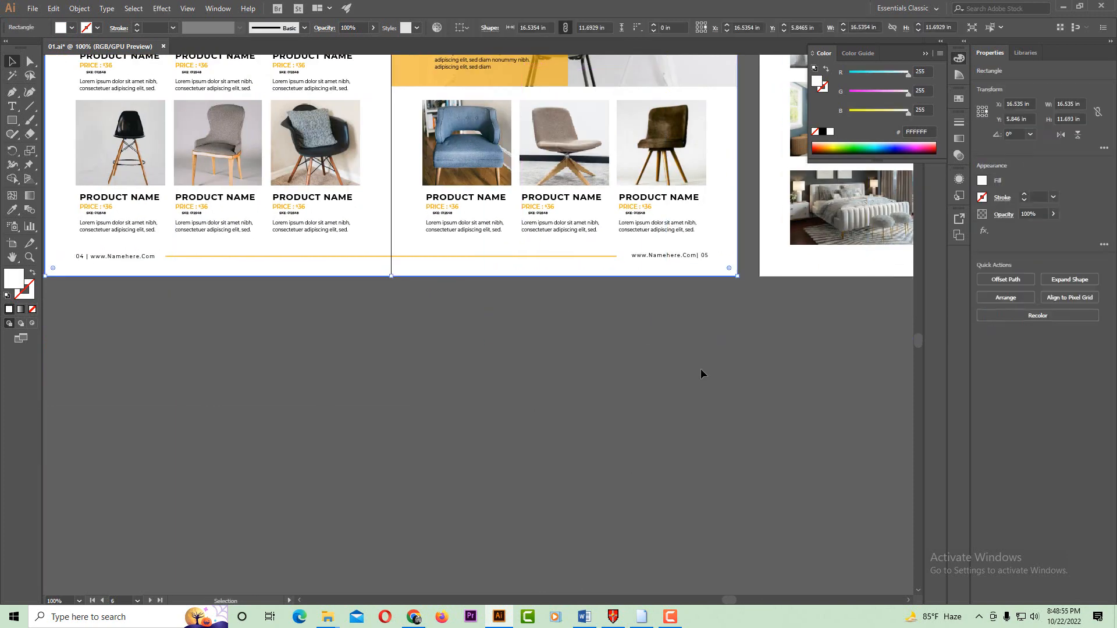
{"action": "left_click", "coordinate": [701, 370]}
- Copy the chair spread's footer, with its page numbers, web addresses and orange line, to the same place on the bed spread
{"action": "left_click_drag", "start_coordinate": [82, 256], "coordinate": [81, 255]}
{"action": "scroll", "coordinate": [568, 285], "scroll_direction": "down", "scroll_amount": 1}
{"action": "left_click_drag", "start_coordinate": [569, 285], "coordinate": [404, 319]}
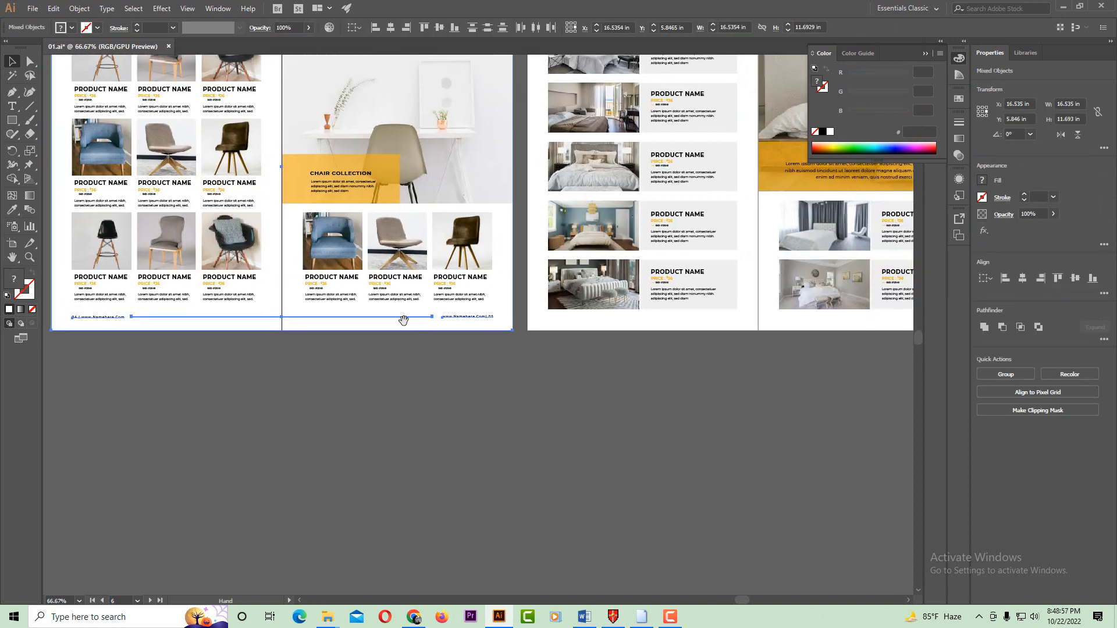
{"action": "left_click_drag", "start_coordinate": [314, 329], "coordinate": [780, 341]}
{"action": "left_click_drag", "start_coordinate": [682, 400], "coordinate": [497, 431]}
{"action": "left_click", "coordinate": [564, 422]}
{"action": "left_click", "coordinate": [625, 361]}
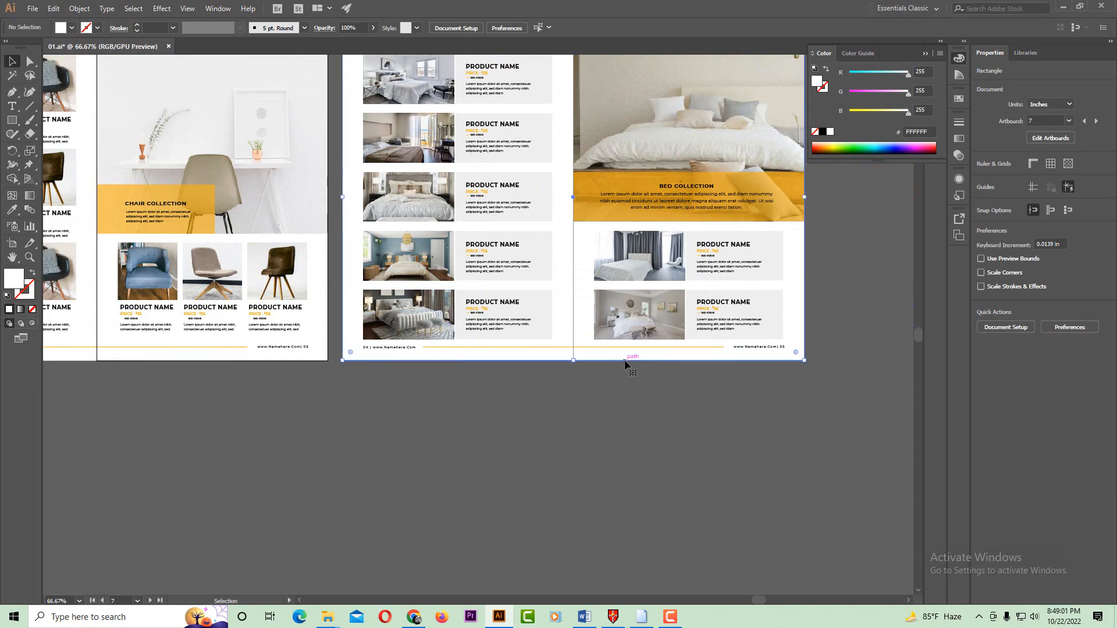
{"action": "left_click", "coordinate": [658, 414]}
- Check the Bed Collection's page numbers in the catalog's table of contents
{"action": "left_click_drag", "start_coordinate": [575, 341], "coordinate": [669, 446]}
{"action": "left_click_drag", "start_coordinate": [493, 351], "coordinate": [577, 316]}
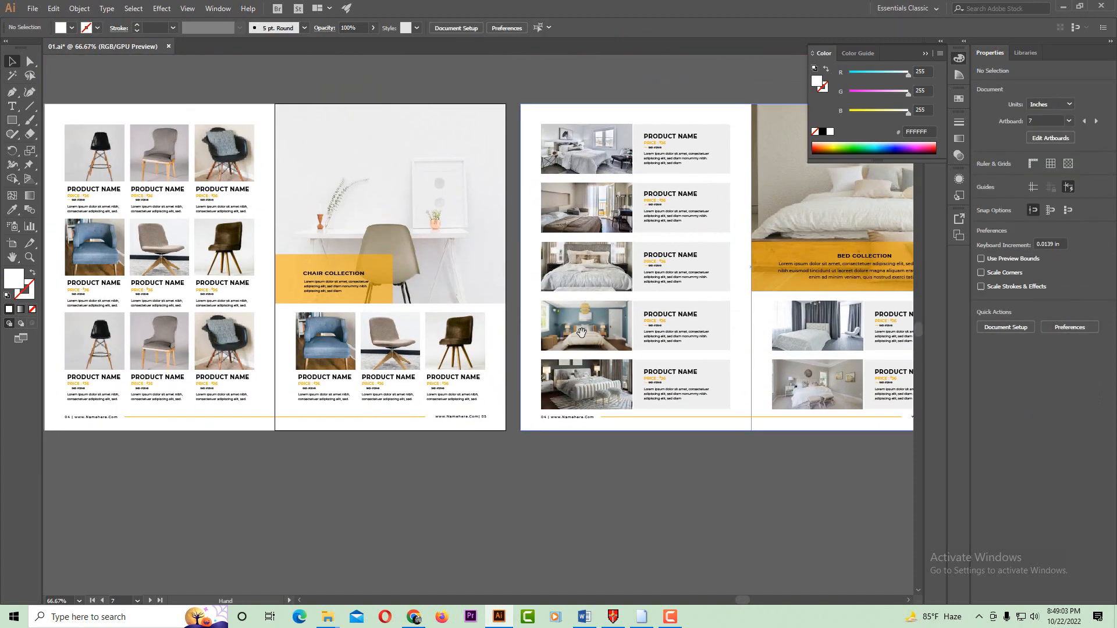
{"action": "key", "text": "ctrl+minus"}
{"action": "left_click_drag", "start_coordinate": [697, 323], "coordinate": [559, 328]}
{"action": "scroll", "coordinate": [588, 335], "scroll_direction": "up", "scroll_amount": 1}
{"action": "scroll", "coordinate": [475, 345], "scroll_direction": "up", "scroll_amount": 1}
{"action": "left_click_drag", "start_coordinate": [425, 411], "coordinate": [884, 311]}
{"action": "left_click_drag", "start_coordinate": [262, 308], "coordinate": [819, 312]}
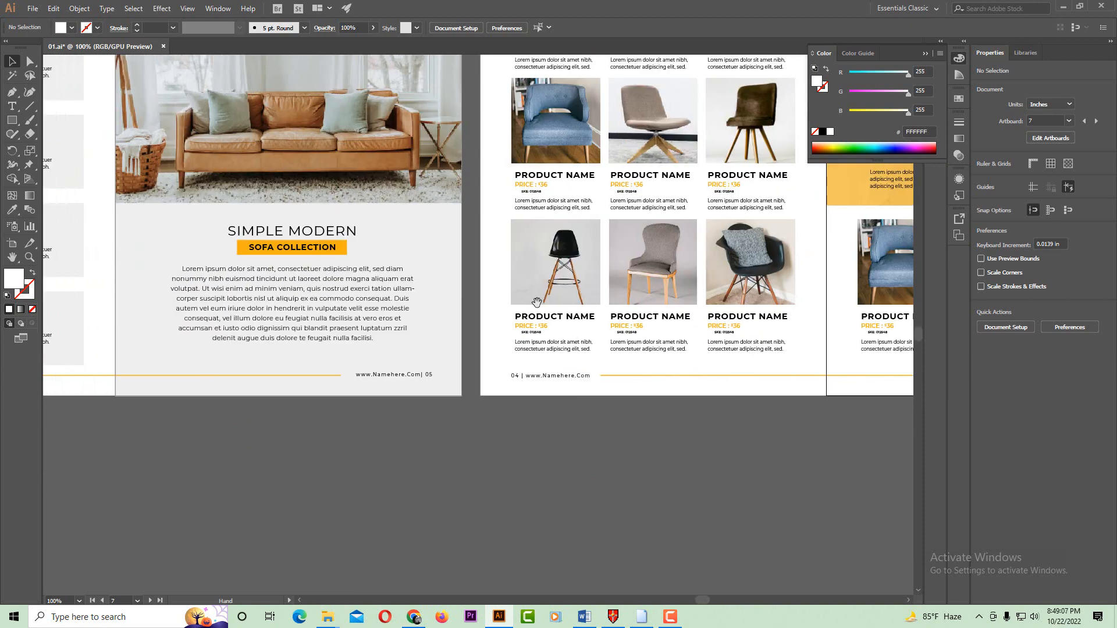
{"action": "left_click_drag", "start_coordinate": [419, 302], "coordinate": [698, 383]}
{"action": "left_click_drag", "start_coordinate": [345, 294], "coordinate": [533, 442]}
{"action": "left_click_drag", "start_coordinate": [287, 384], "coordinate": [478, 319]}
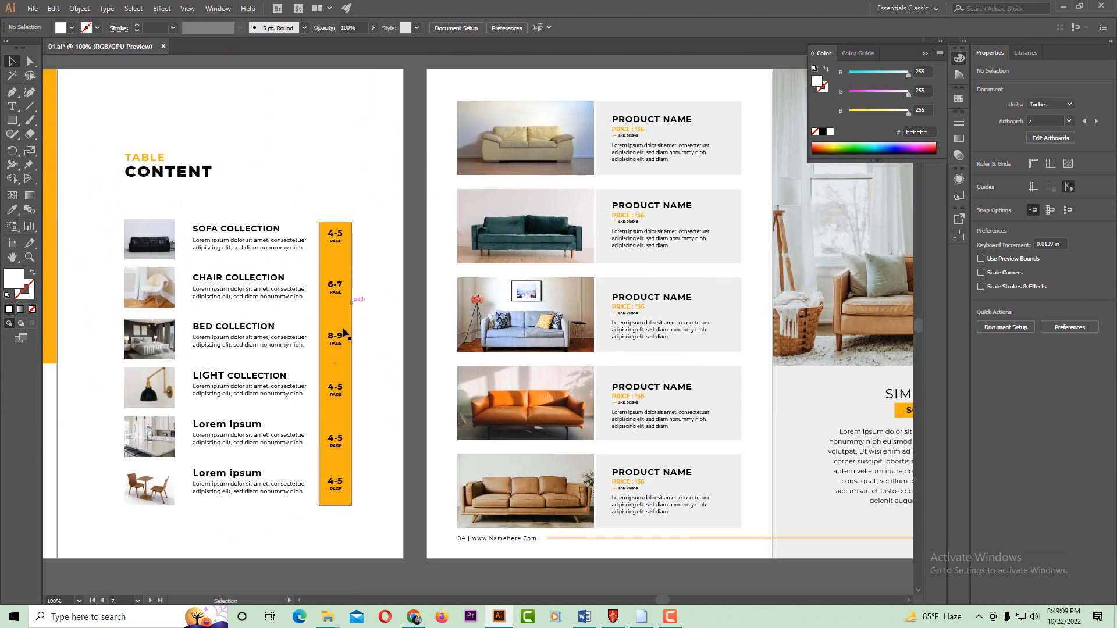
- Change the page number in the bed spread's right-page footer to 09
{"action": "left_click_drag", "start_coordinate": [721, 334], "coordinate": [116, 332]}
{"action": "left_click_drag", "start_coordinate": [873, 436], "coordinate": [148, 317]}
{"action": "left_click_drag", "start_coordinate": [814, 386], "coordinate": [215, 336]}
{"action": "left_click_drag", "start_coordinate": [608, 352], "coordinate": [657, 355]}
{"action": "left_click_drag", "start_coordinate": [513, 379], "coordinate": [626, 341]}
{"action": "left_click", "coordinate": [12, 107]}
{"action": "type", "text": "9"}
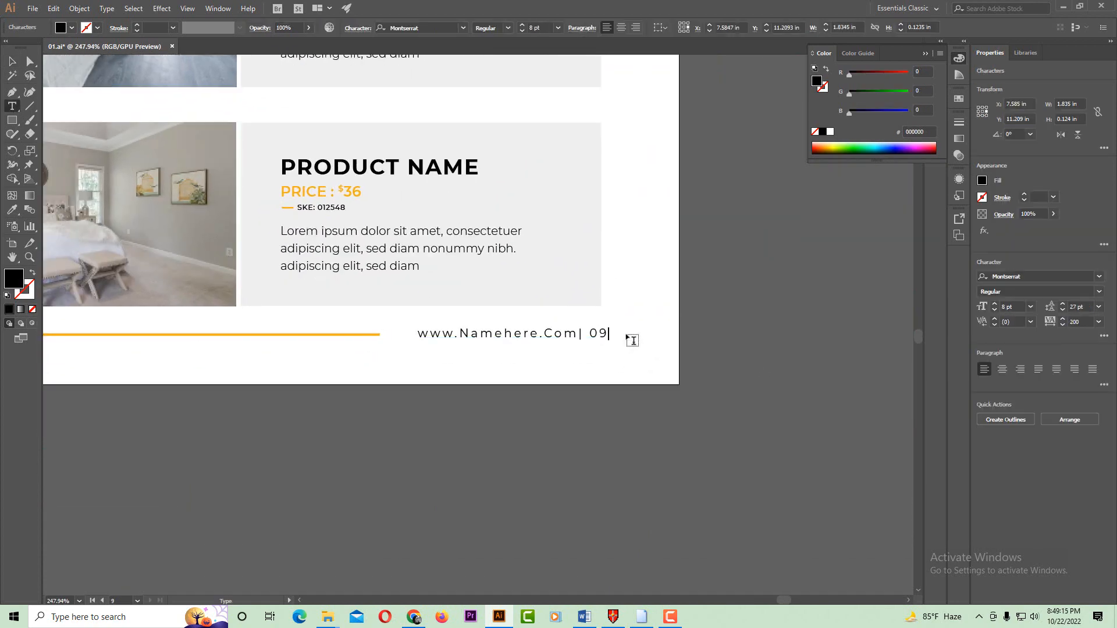
- Change the page number in the bed spread's left-page footer to 08
{"action": "key", "text": "Escape"}
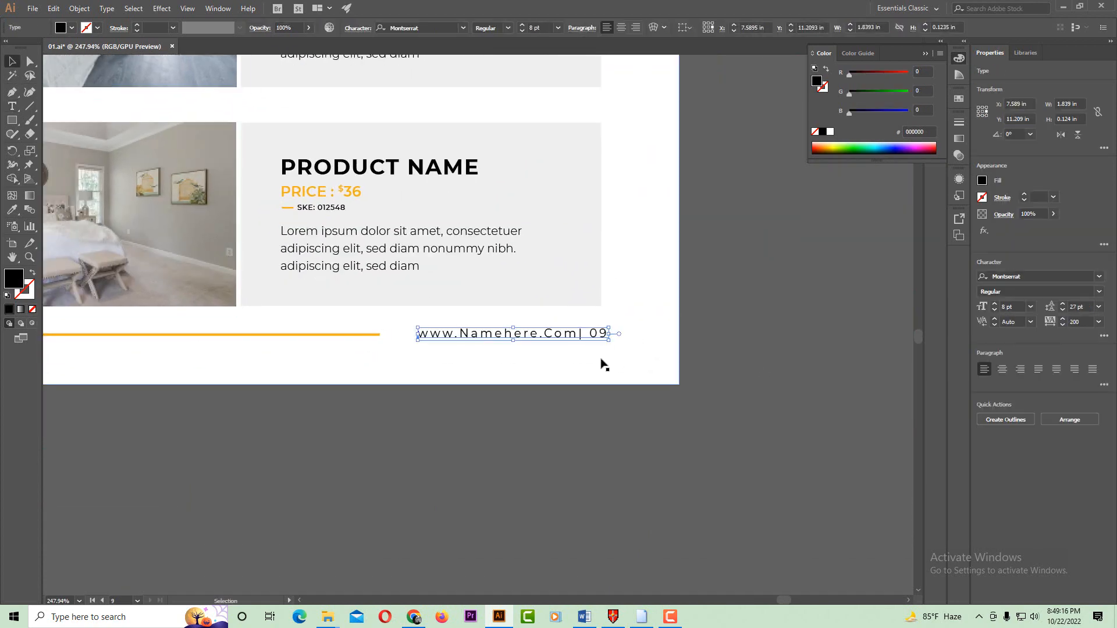
{"action": "left_click", "coordinate": [548, 428]}
{"action": "key", "text": "ctrl+minus"}
{"action": "left_click_drag", "start_coordinate": [93, 409], "coordinate": [1052, 334]}
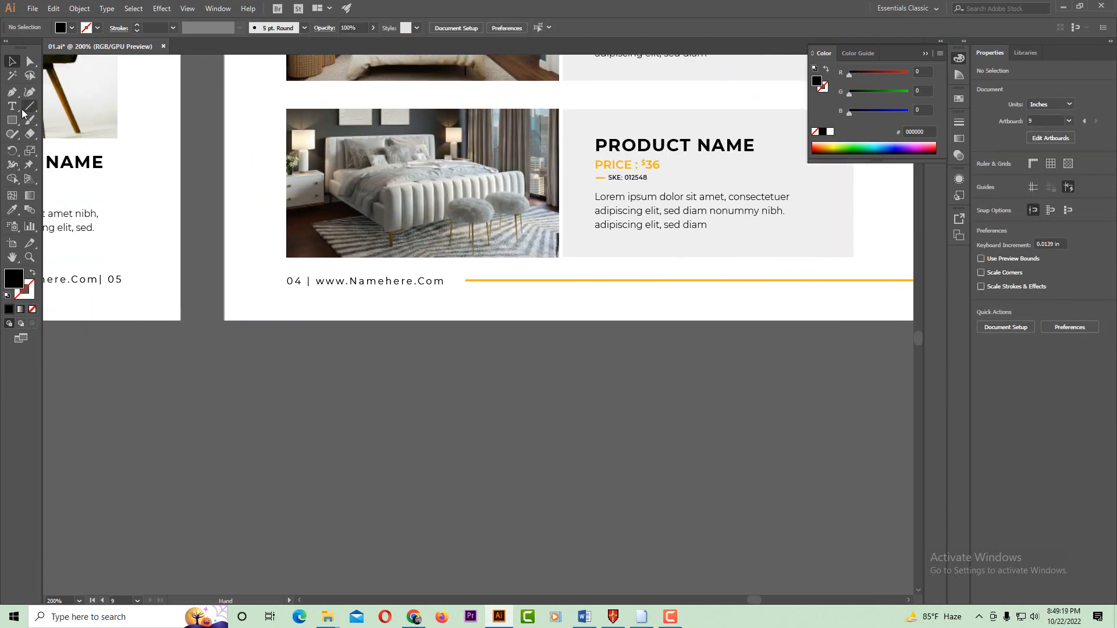
{"action": "key", "text": "t"}
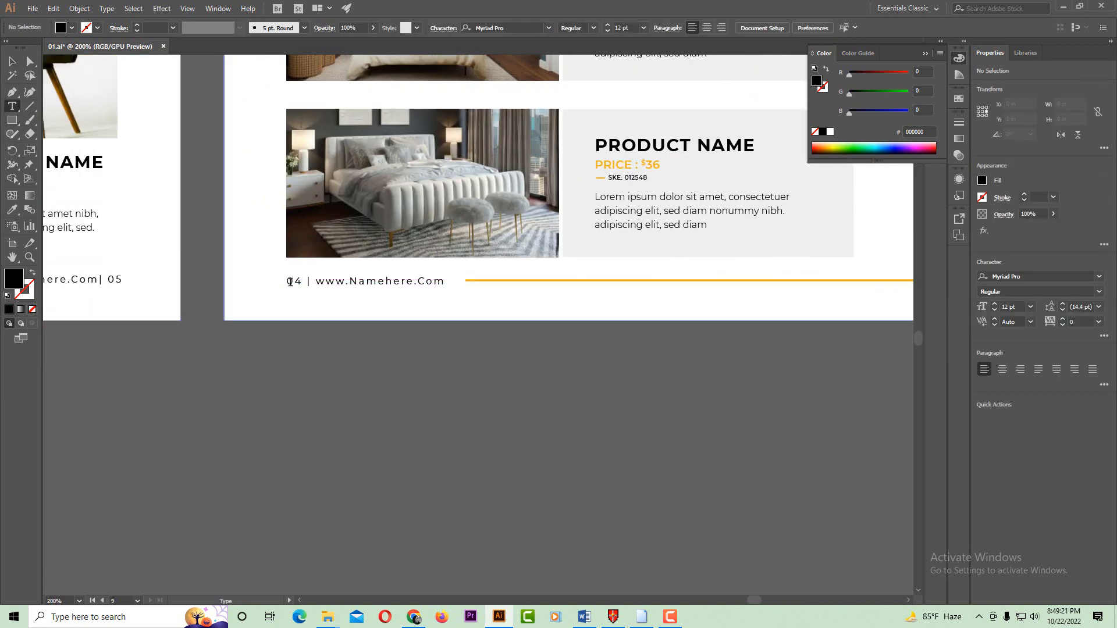
{"action": "left_click_drag", "start_coordinate": [297, 281], "coordinate": [300, 279]}
{"action": "type", "text": "8"}
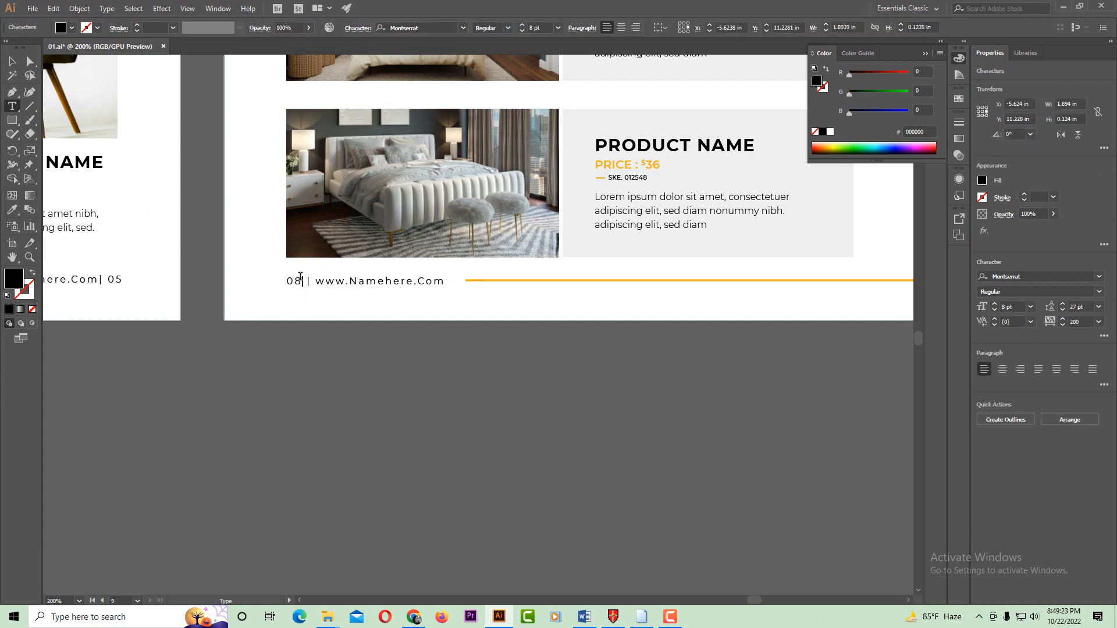
- Change the page number in the chair spread's right-page footer to 07
{"action": "type", "text": "7"}
{"action": "left_click", "coordinate": [12, 61]}
{"action": "left_click", "coordinate": [142, 327]}
- Change the page number in the chair spread's left-page footer to 06
{"action": "left_click_drag", "start_coordinate": [322, 389], "coordinate": [814, 349]}
{"action": "left_click_drag", "start_coordinate": [175, 356], "coordinate": [907, 375]}
{"action": "left_click", "coordinate": [12, 108]}
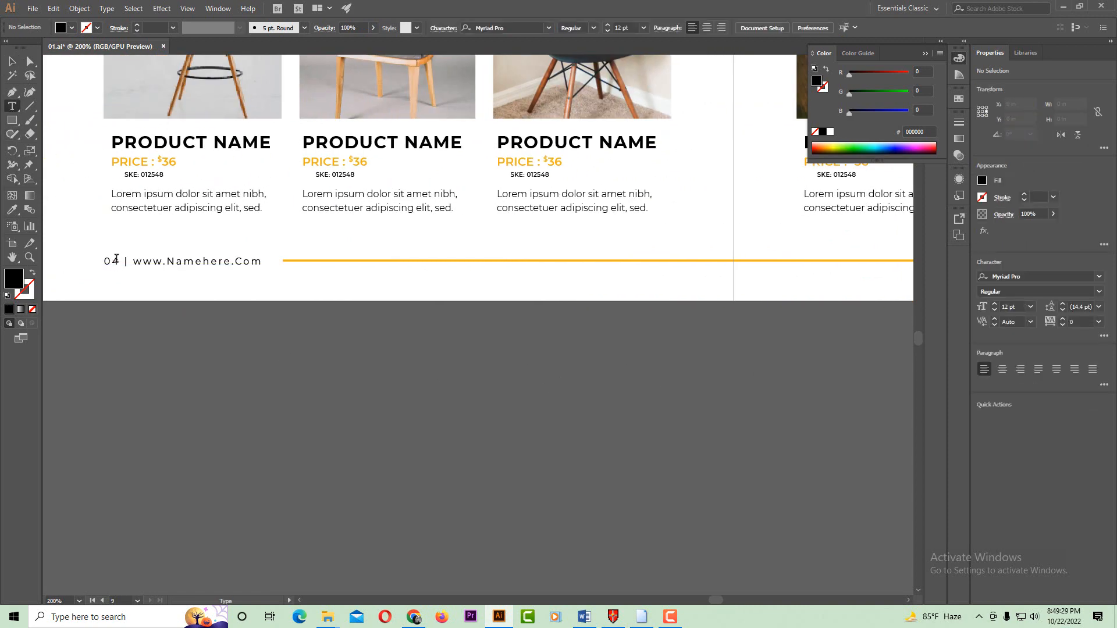
{"action": "left_click_drag", "start_coordinate": [111, 260], "coordinate": [120, 261]}
{"action": "type", "text": "6"}
{"action": "left_click", "coordinate": [12, 61]}
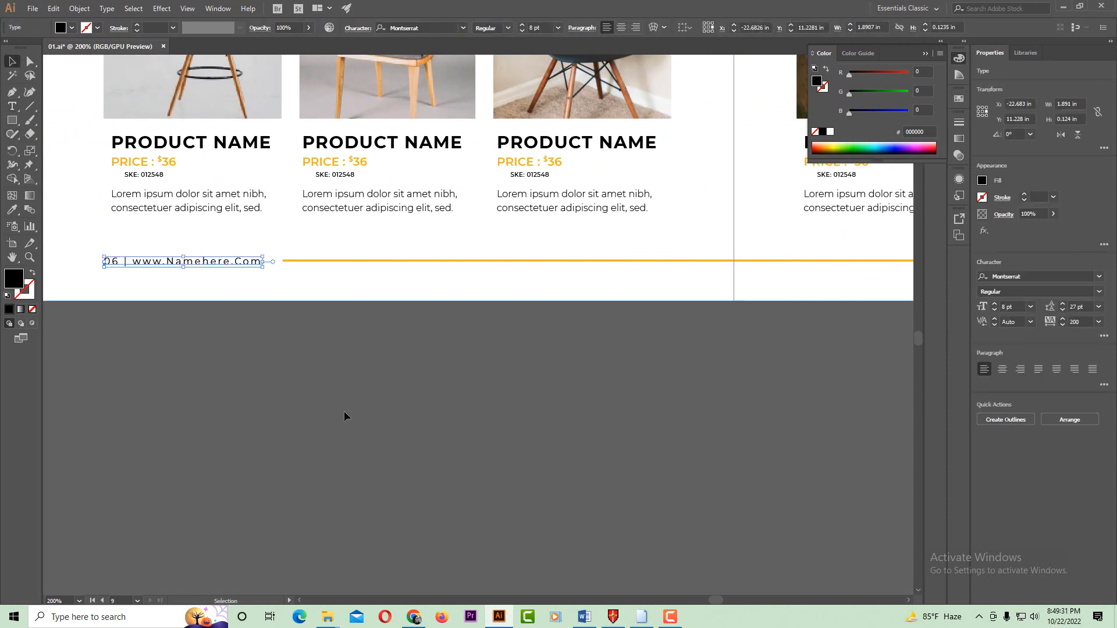
{"action": "left_click", "coordinate": [347, 417]}
- Look over the finished chair and bed spreads, checking the Bed Collection layout and page footers
{"action": "left_click", "coordinate": [696, 321], "text": "ctrl+alt"}
{"action": "left_click", "coordinate": [695, 321], "text": "ctrl+alt"}
{"action": "left_click", "coordinate": [696, 319], "text": "ctrl+alt"}
{"action": "left_click", "coordinate": [696, 318], "text": "ctrl+alt"}
{"action": "left_click_drag", "start_coordinate": [651, 315], "coordinate": [609, 441]}
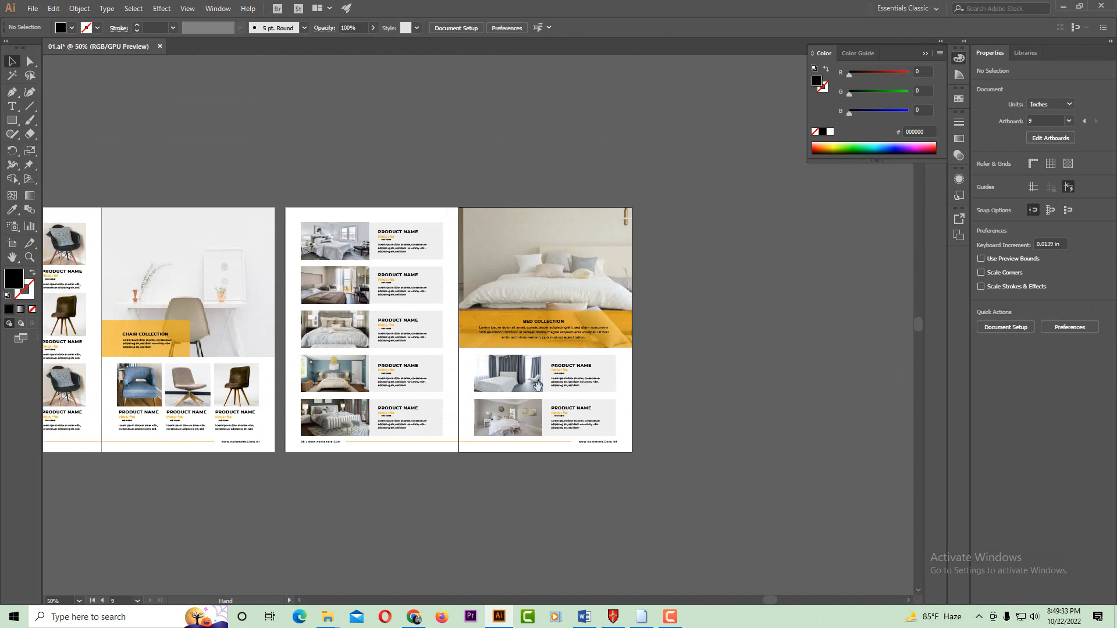
{"action": "left_click", "coordinate": [523, 358], "text": "ctrl"}
{"action": "left_click_drag", "start_coordinate": [531, 355], "coordinate": [574, 377]}
{"action": "left_click", "coordinate": [554, 312], "text": "ctrl"}
{"action": "left_click_drag", "start_coordinate": [584, 314], "coordinate": [756, 323]}
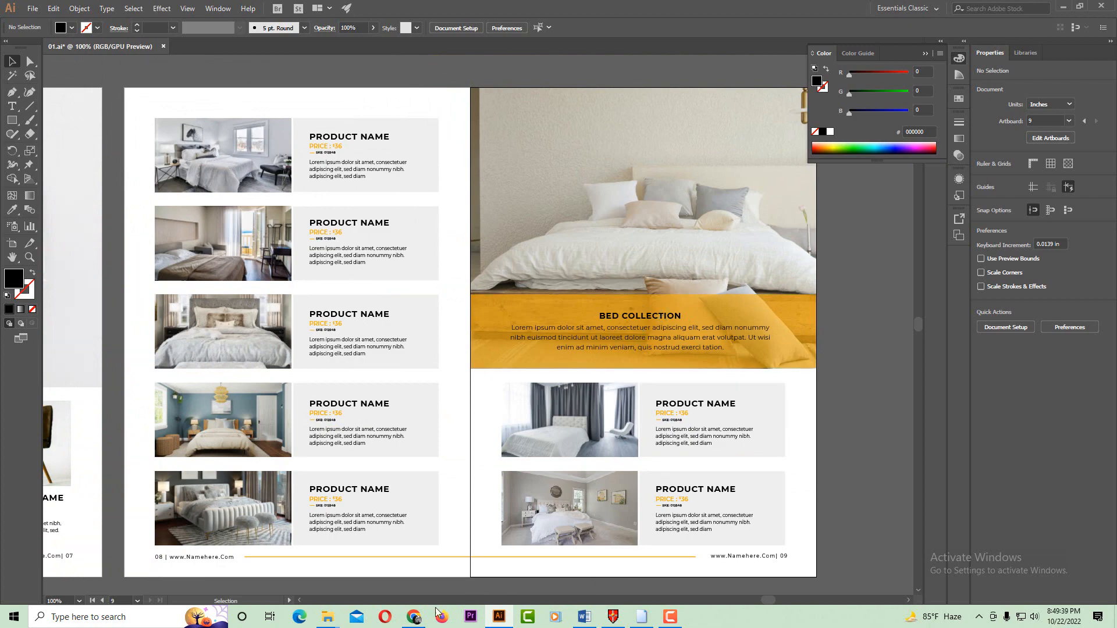
- Switch to Chrome and look through the uploads on the Design IT Institute YouTube channel
{"action": "left_click", "coordinate": [414, 617]}
{"action": "left_click", "coordinate": [102, 10]}
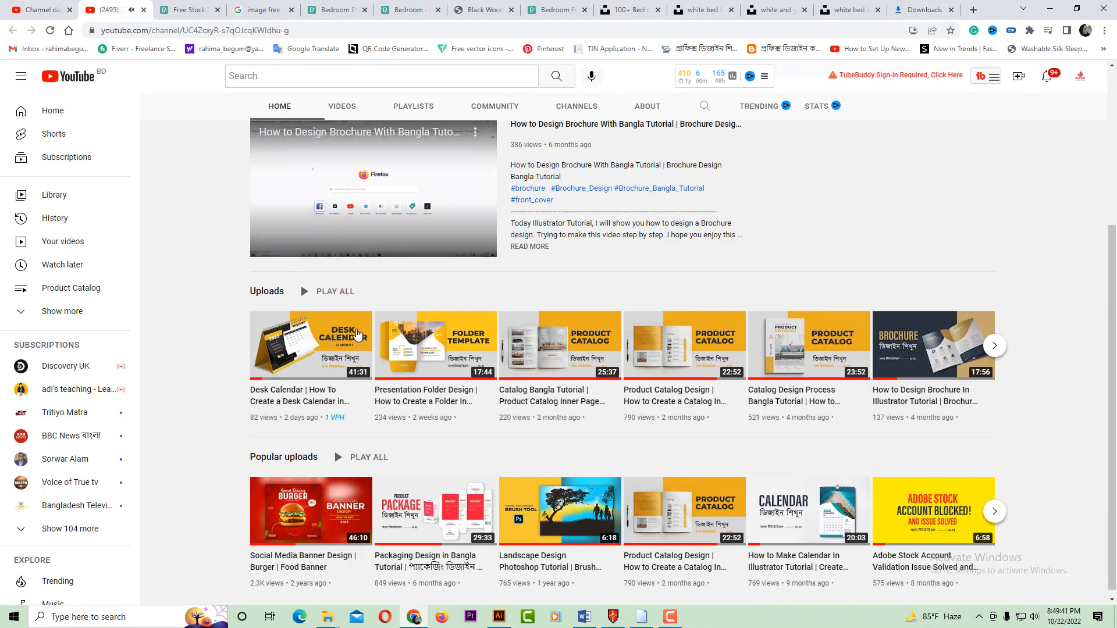
{"action": "scroll", "coordinate": [535, 250], "scroll_direction": "up", "scroll_amount": 4}
{"action": "scroll", "coordinate": [535, 251], "scroll_direction": "down", "scroll_amount": 4}
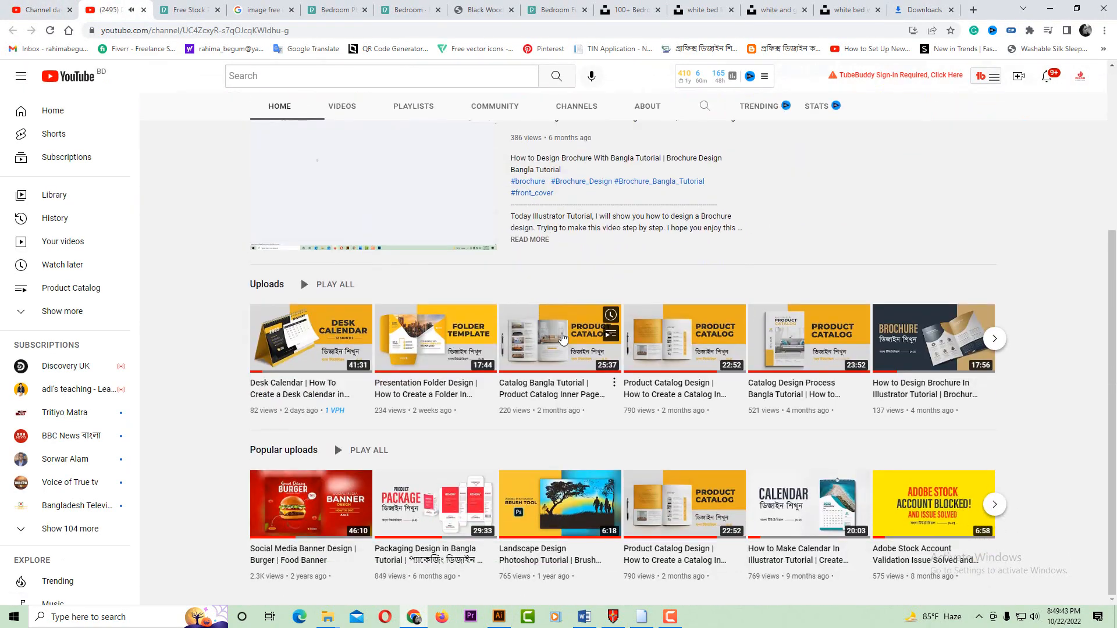
{"action": "scroll", "coordinate": [640, 291], "scroll_direction": "up", "scroll_amount": 4}
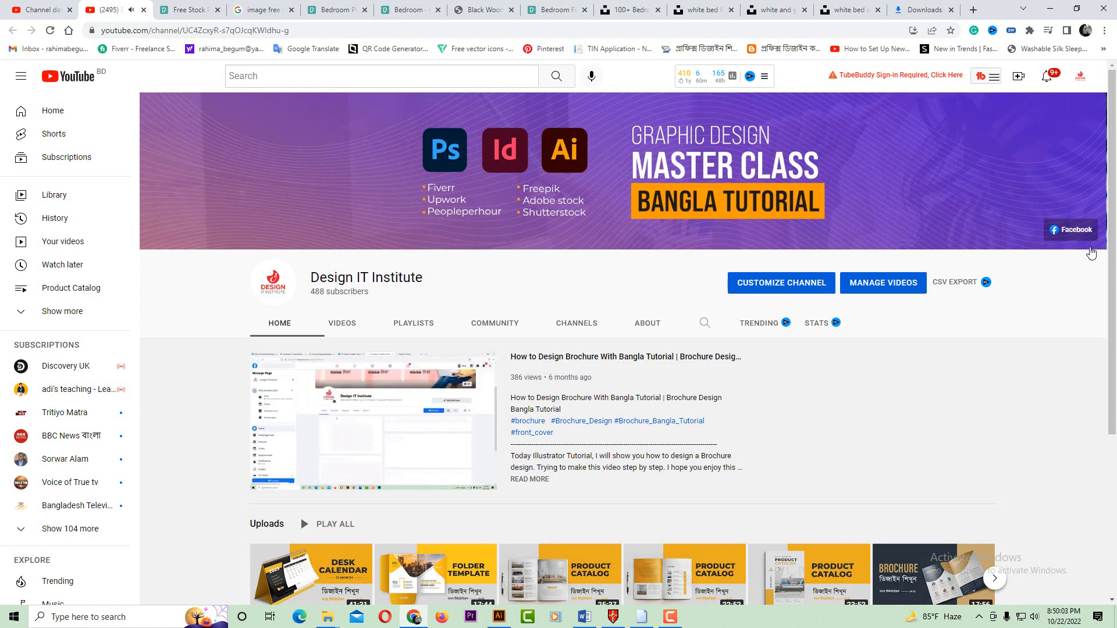
- Open the channel's linked Facebook page and look through its intro, photos and posts
{"action": "left_click", "coordinate": [1076, 233]}
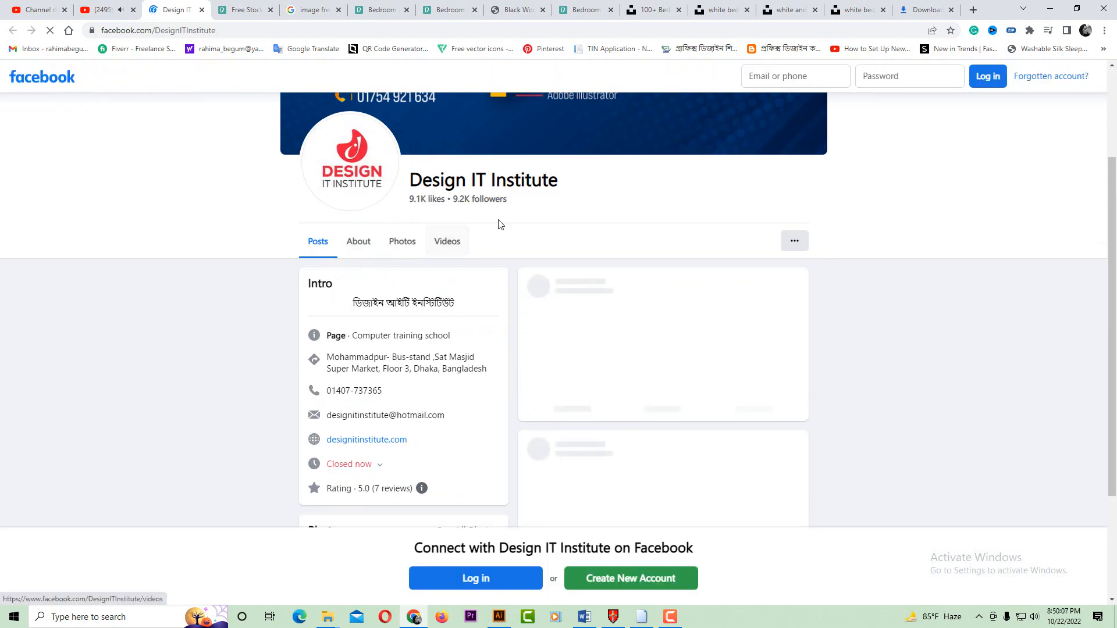
{"action": "scroll", "coordinate": [599, 288], "scroll_direction": "down", "scroll_amount": 3}
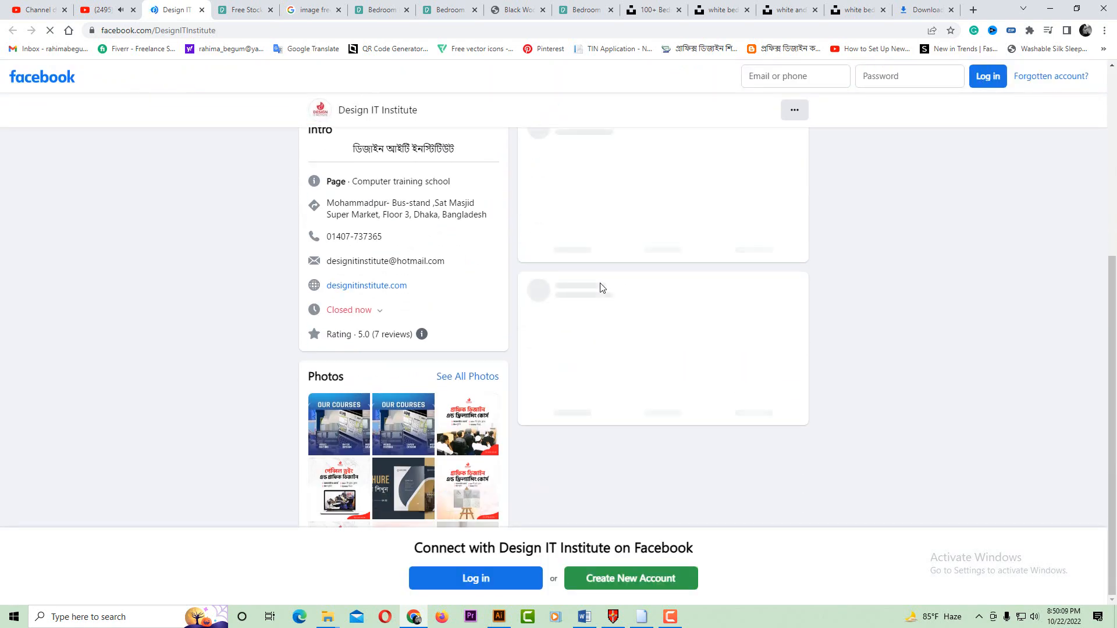
{"action": "scroll", "coordinate": [600, 288], "scroll_direction": "up", "scroll_amount": 5}
{"action": "scroll", "coordinate": [627, 299], "scroll_direction": "down", "scroll_amount": 5}
{"action": "scroll", "coordinate": [627, 299], "scroll_direction": "up", "scroll_amount": 2}
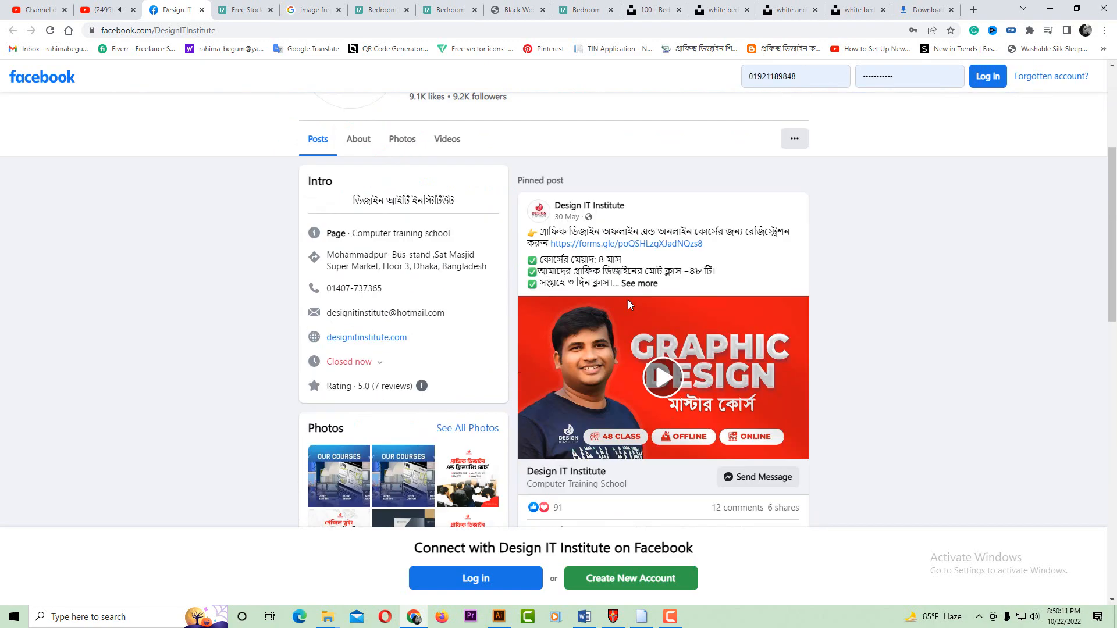
{"action": "scroll", "coordinate": [627, 299], "scroll_direction": "down", "scroll_amount": 5}
{"action": "scroll", "coordinate": [627, 299], "scroll_direction": "up", "scroll_amount": 5}
{"action": "scroll", "coordinate": [630, 303], "scroll_direction": "up", "scroll_amount": 5}
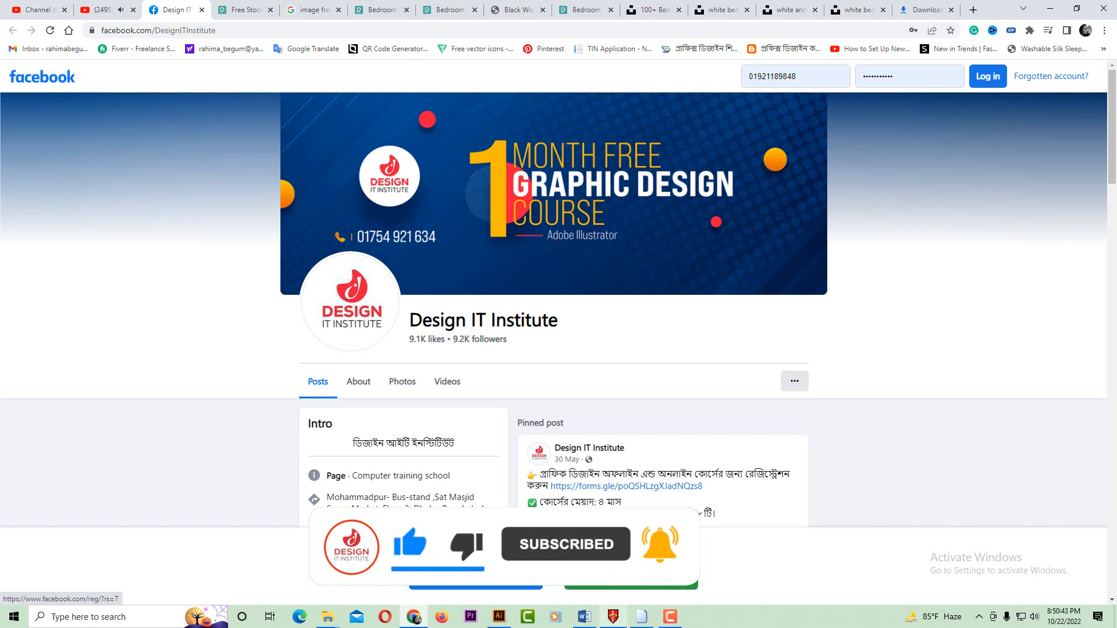
- Switch back to Illustrator and review the catalog's table of contents and sofa spread
{"action": "left_click", "coordinate": [676, 624]}
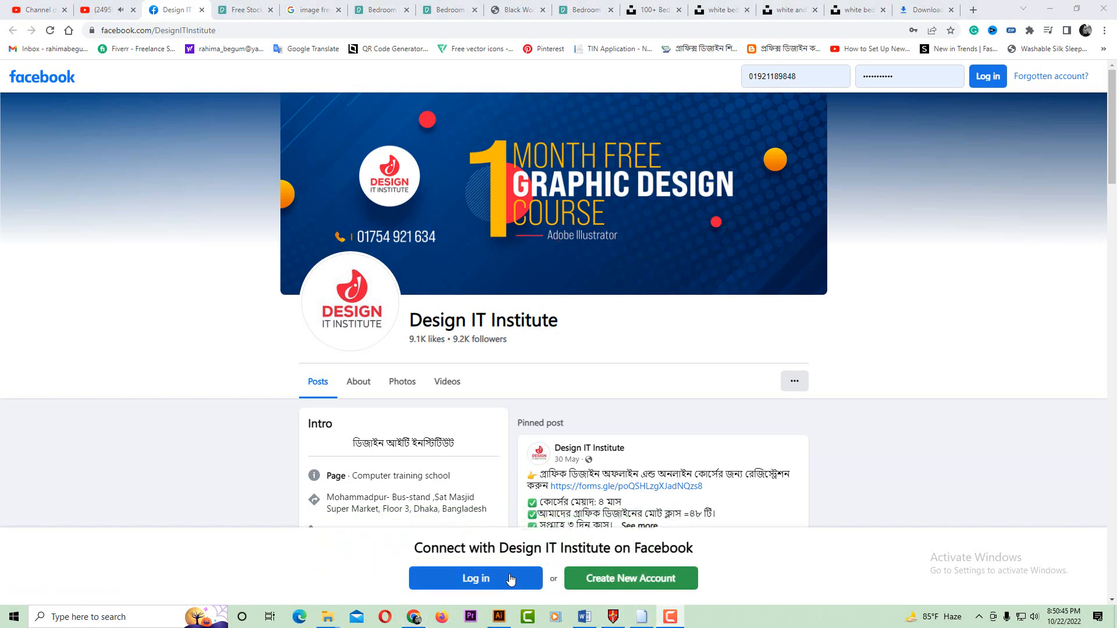
{"action": "left_click", "coordinate": [498, 616]}
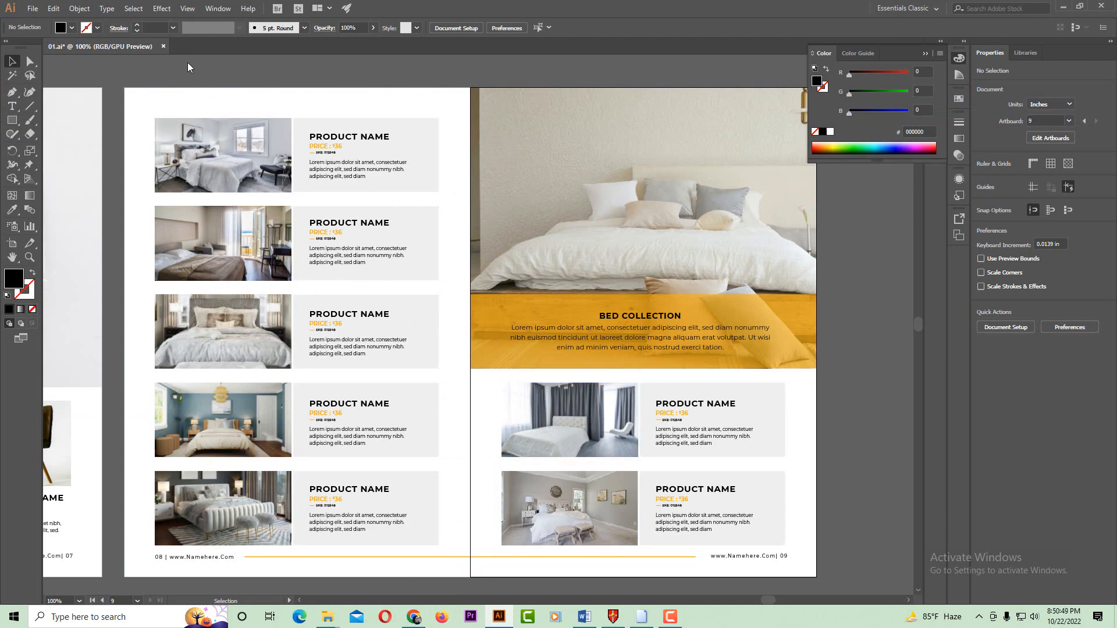
{"action": "key", "text": "ctrl+minus"}
{"action": "left_click_drag", "start_coordinate": [549, 346], "coordinate": [593, 338]}
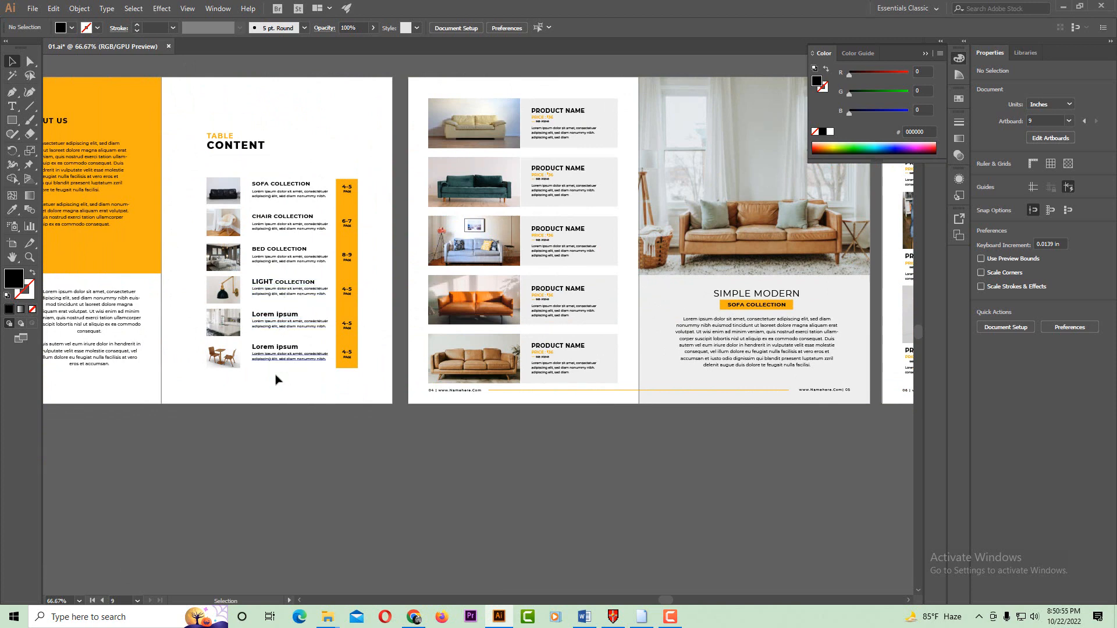
{"action": "left_click_drag", "start_coordinate": [481, 459], "coordinate": [378, 456]}
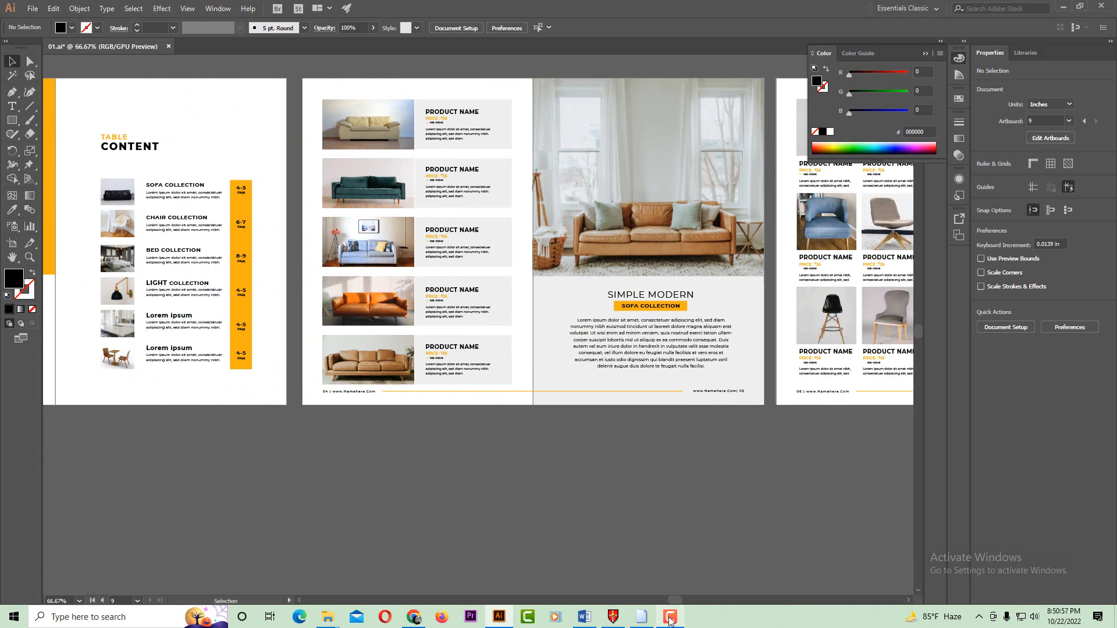